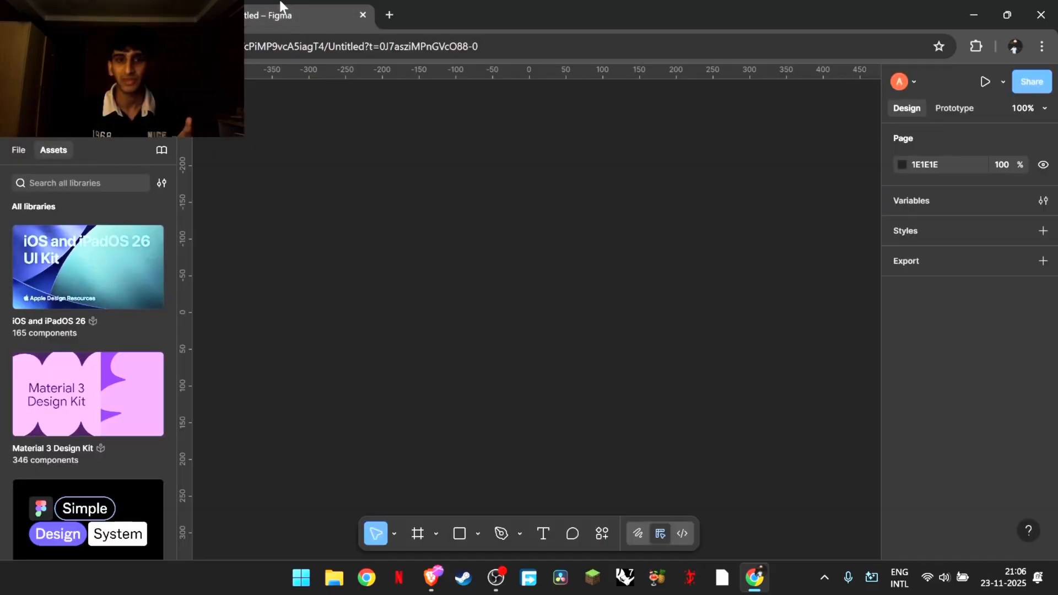
Step: Add a text layer reading "Create New" on the canvas at about X -262, Y -91, checking the wording against the reference video
left_click(549, 539)
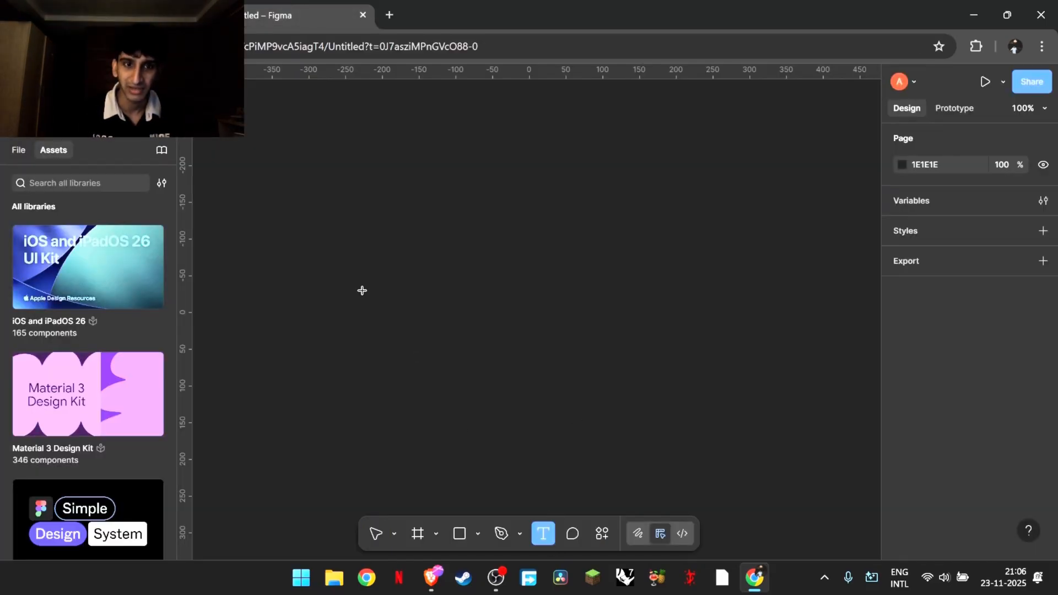
left_click(335, 245)
key("Escape")
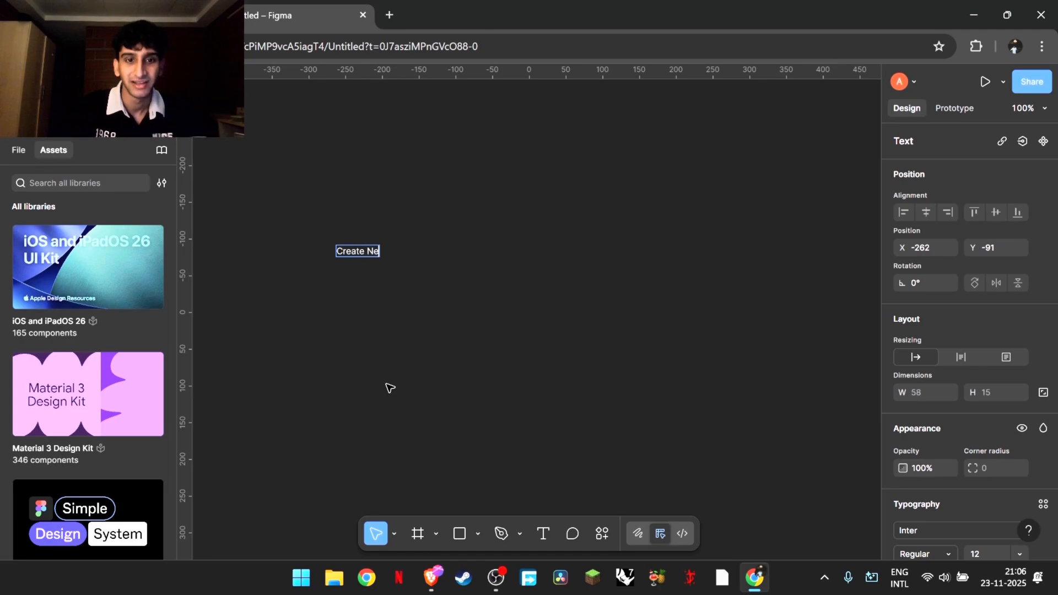
left_click(138, 11)
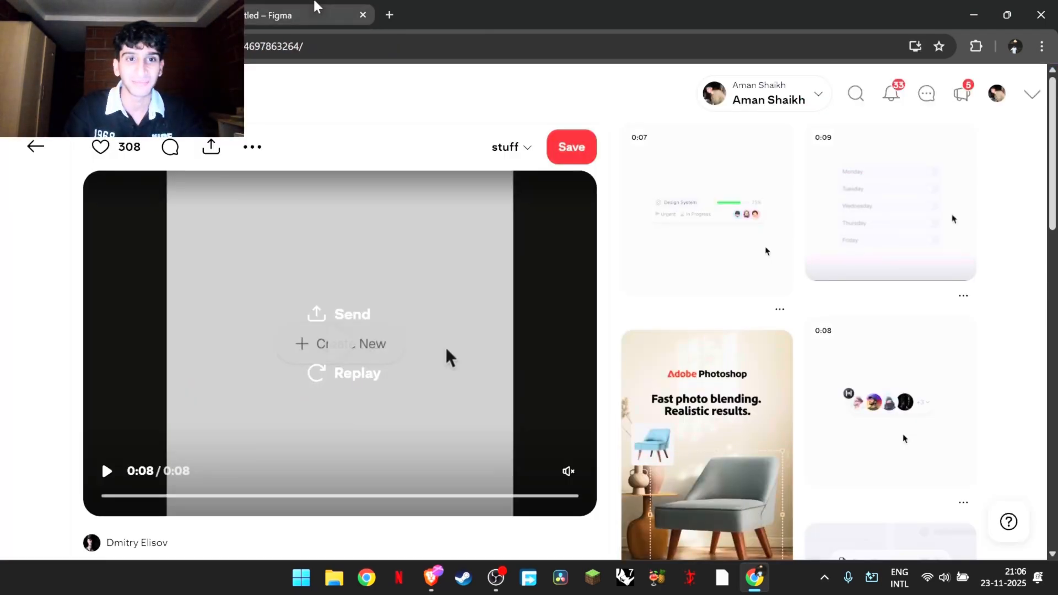
left_click(321, 7)
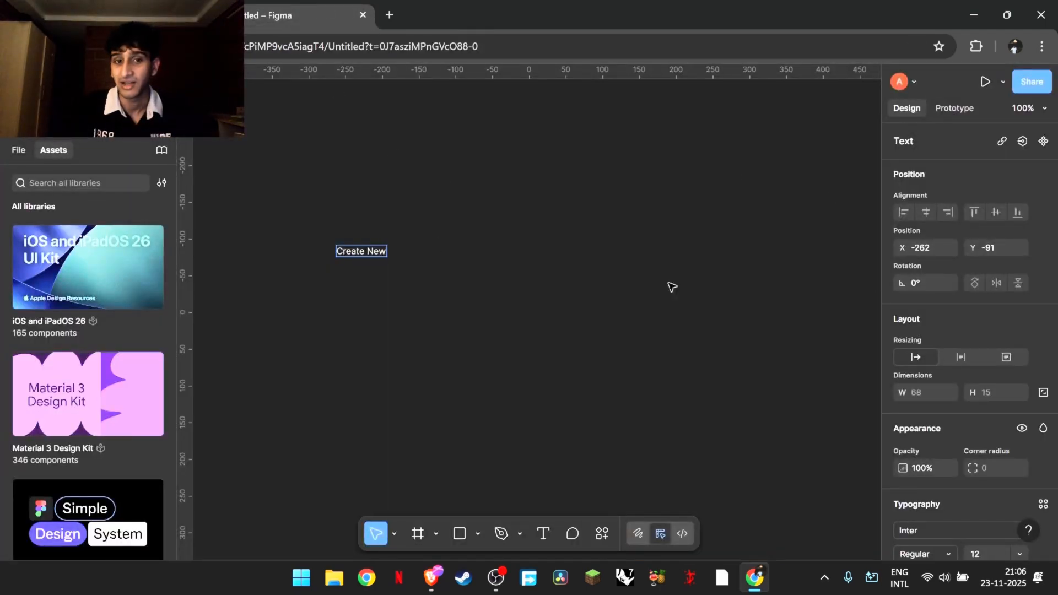
Step: Set the font weight of the whole "Create New" text to Medium, after checking the reference video
double_click(357, 253)
left_click(373, 252)
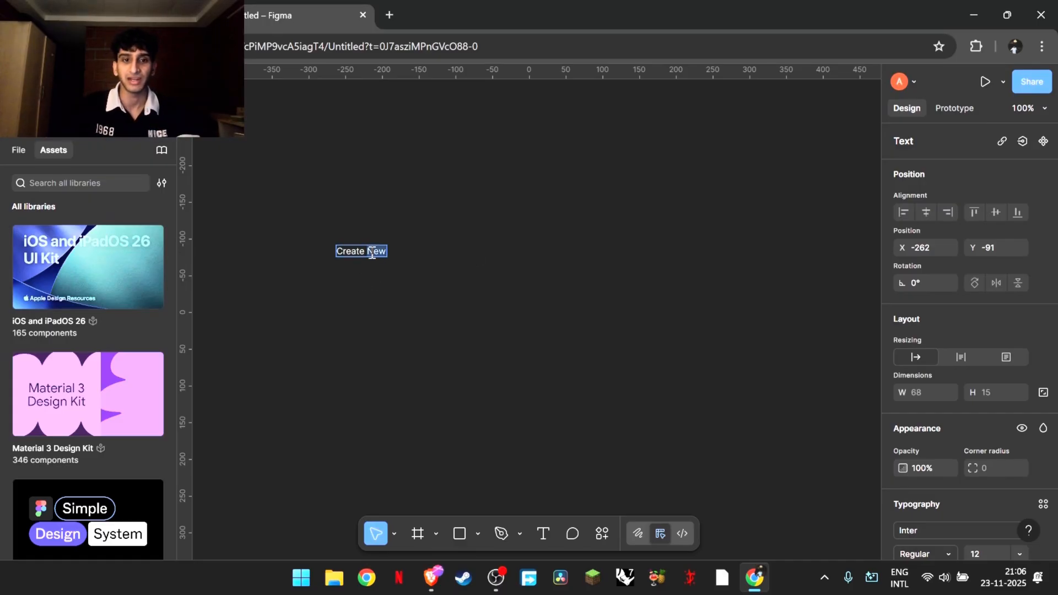
triple_click(372, 253)
scroll(978, 333, "down", 5)
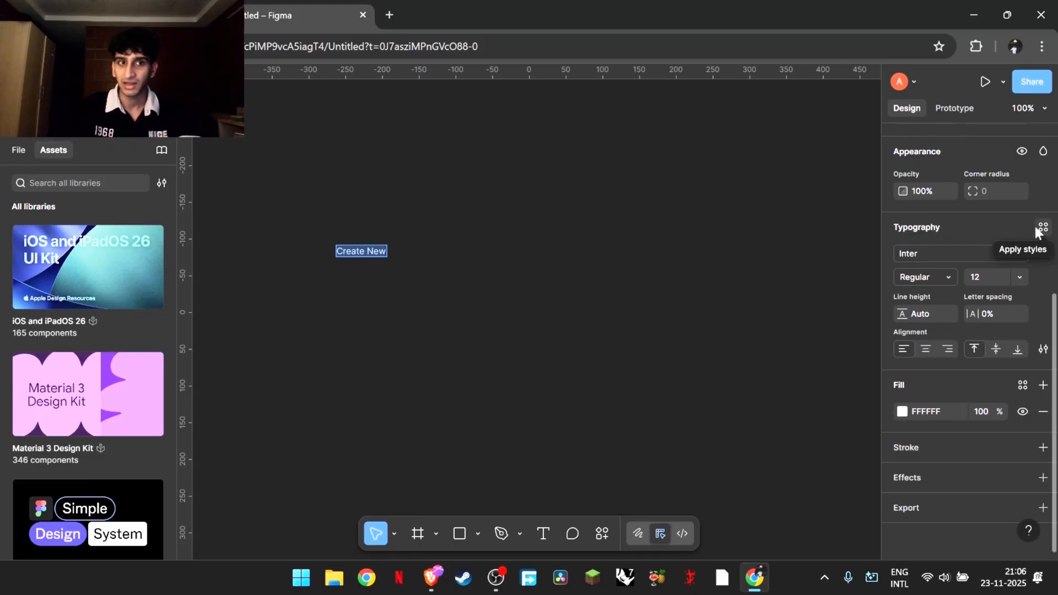
key("ctrl+shift+Tab")
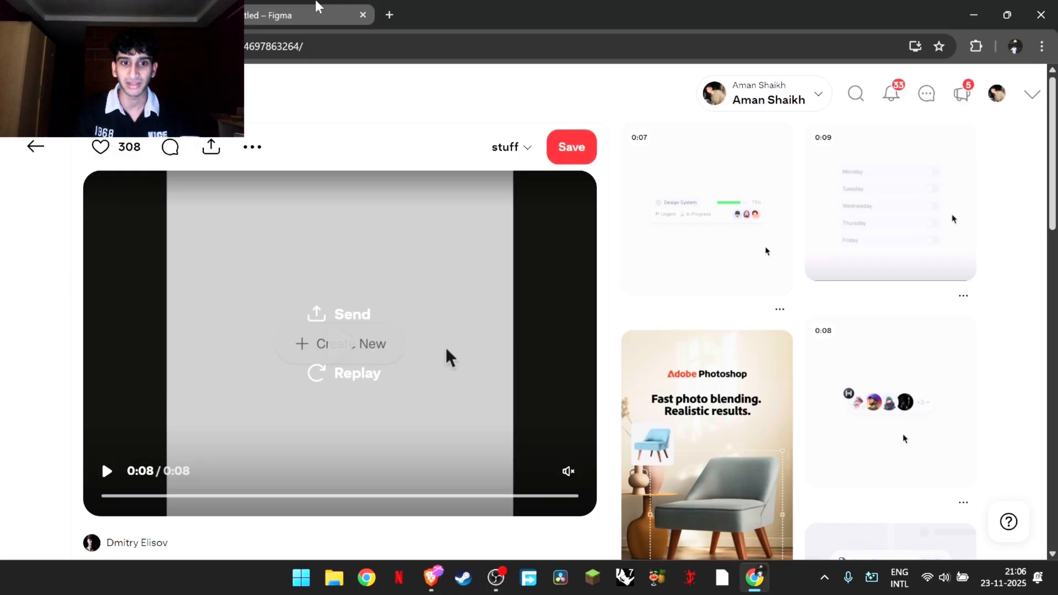
left_click(319, 7)
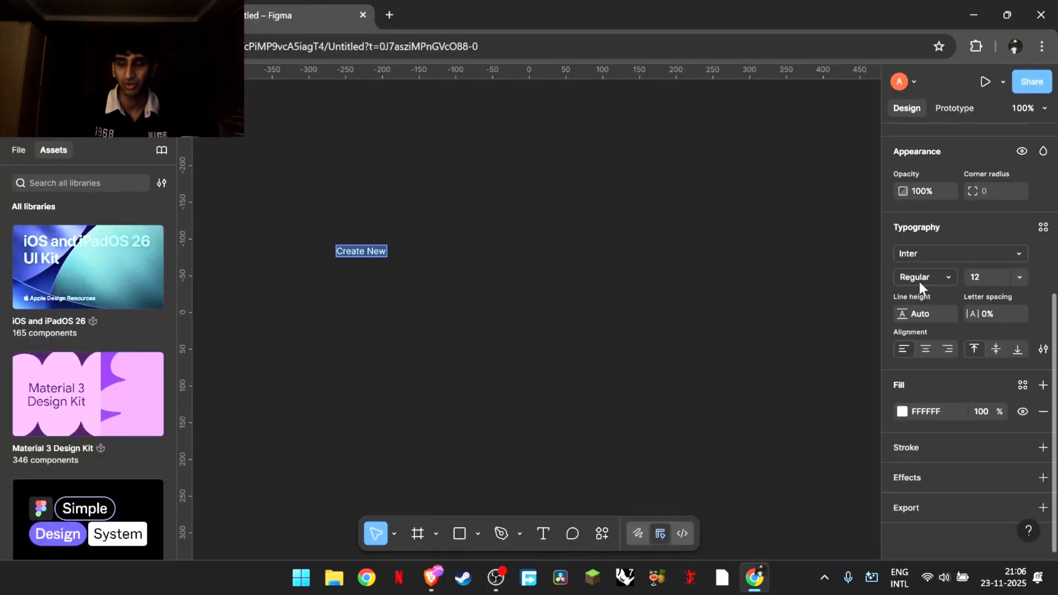
left_click(919, 281)
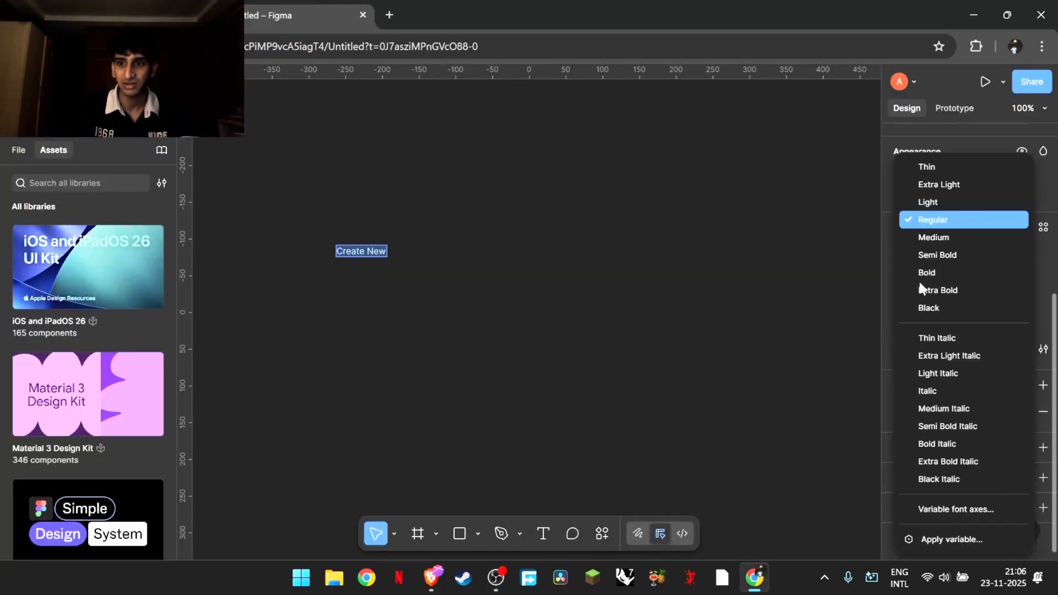
left_click(927, 240)
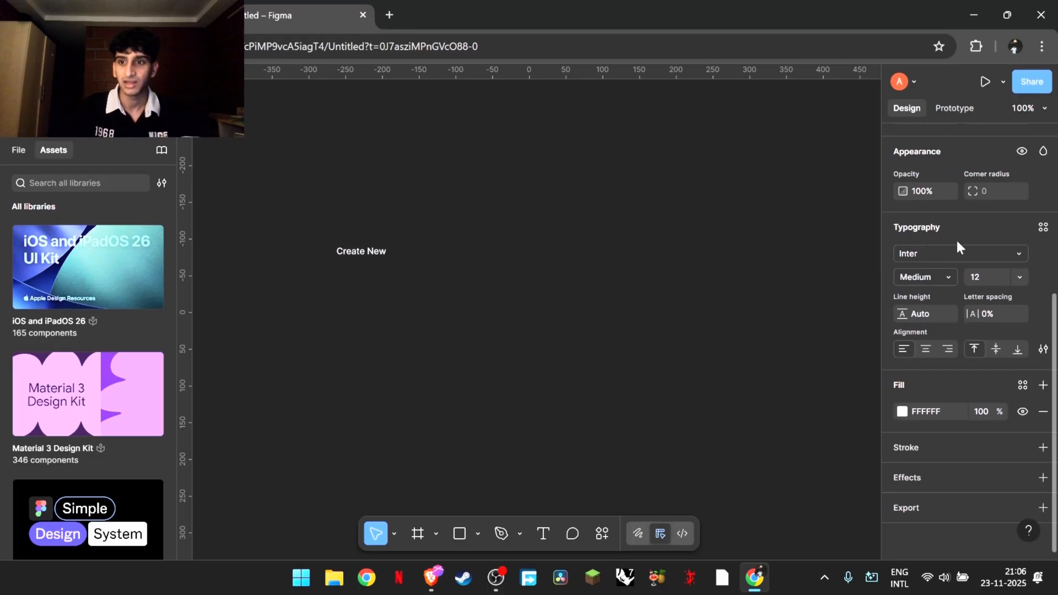
Step: Create a new text style named "ptext medium" from the "Create New" text
left_click(1045, 228)
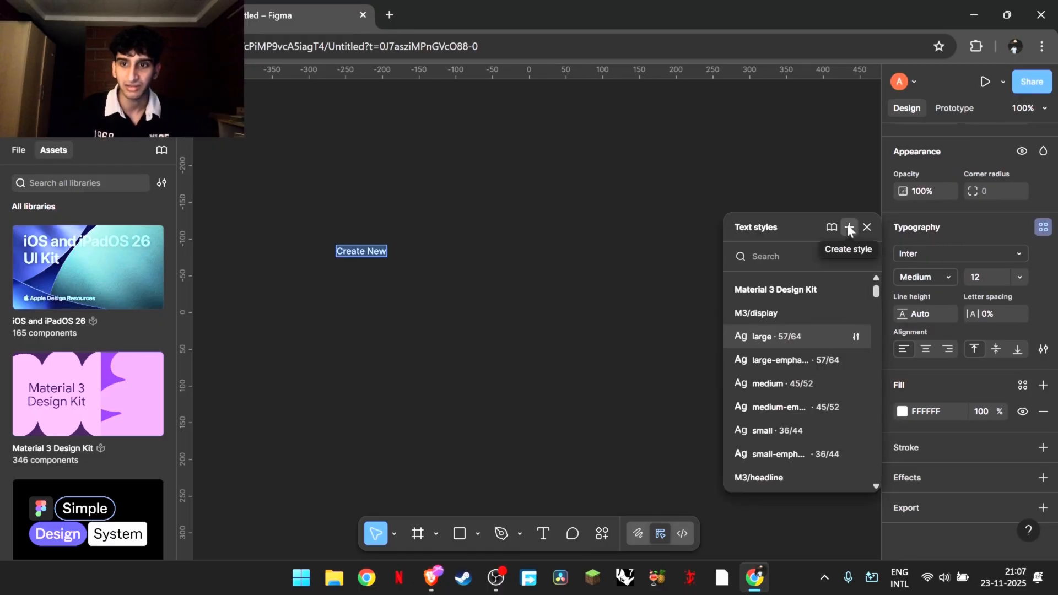
left_click(849, 228)
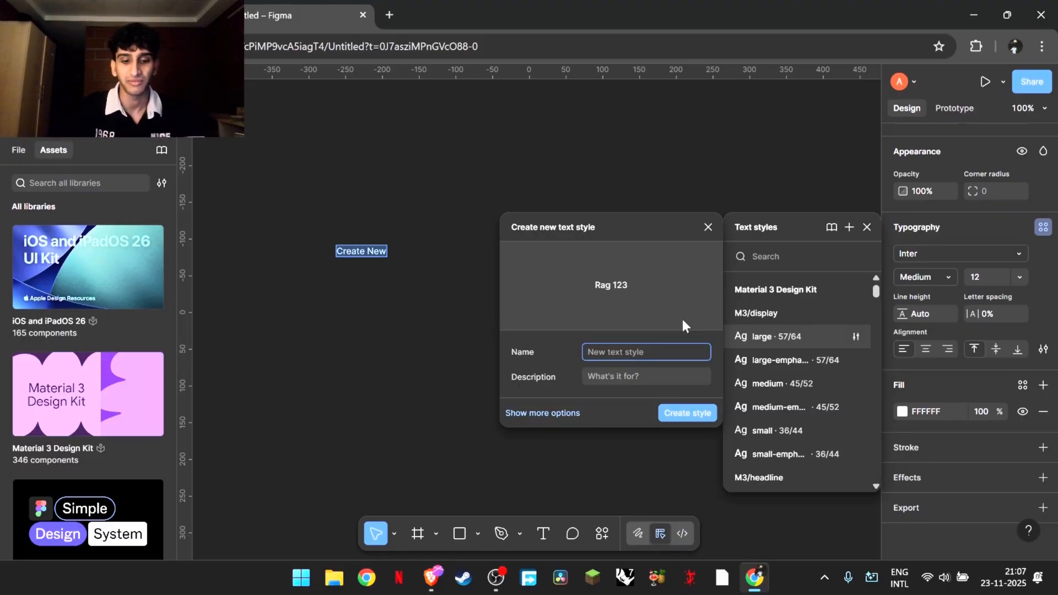
type("ptext medi")
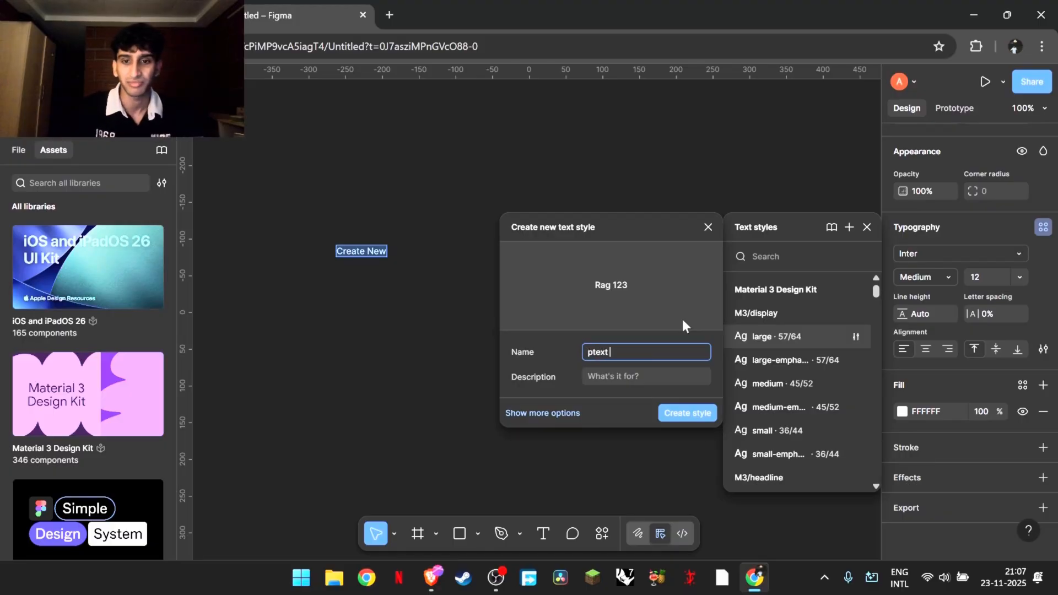
type("um")
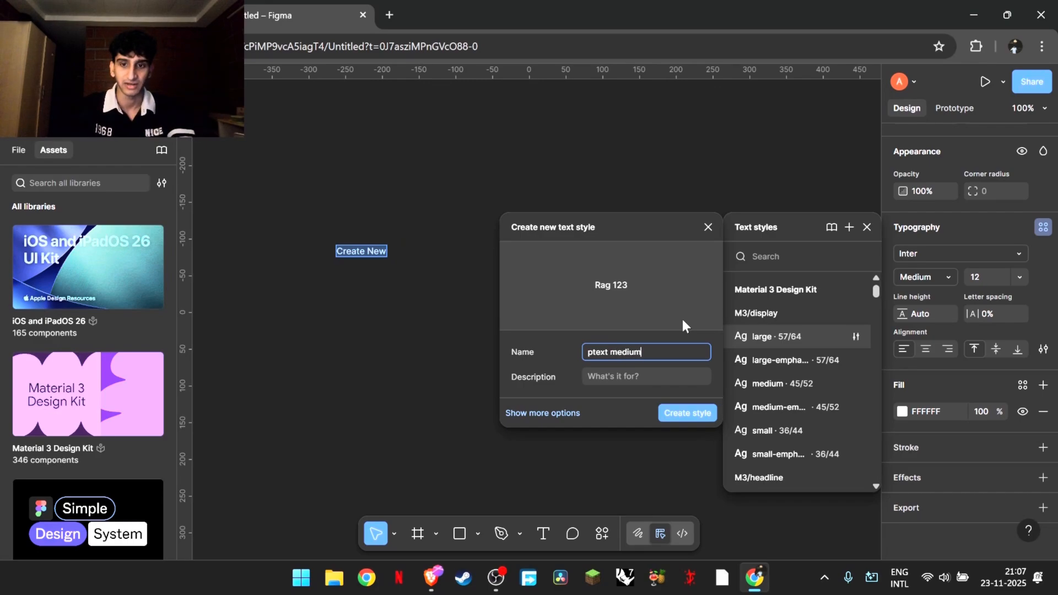
key("Return")
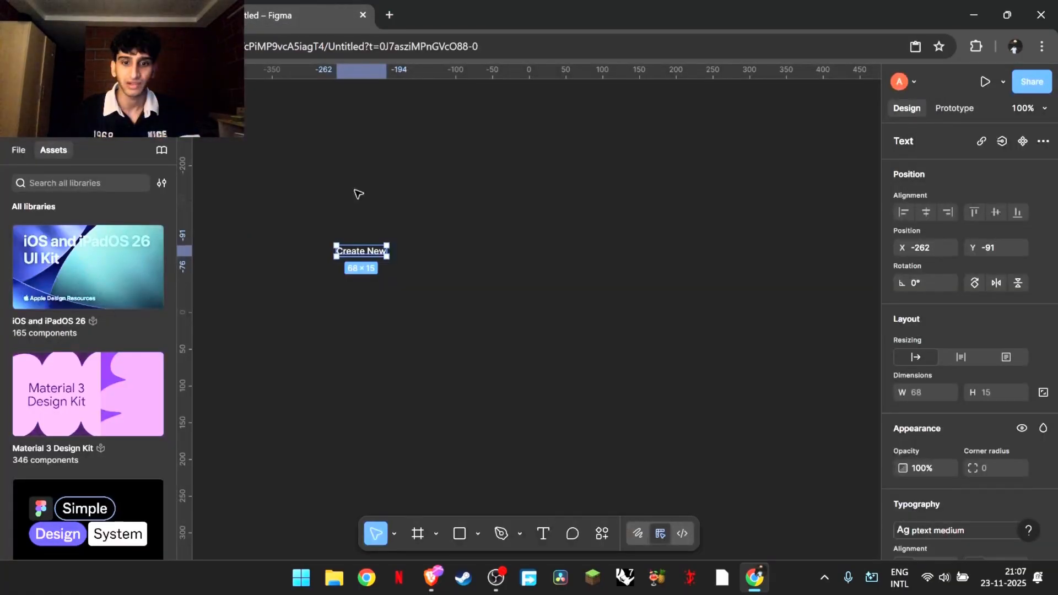
Step: Find a thin plus icon with the Iconify plugin and place mynaui:plus just left of the "Create New" text
left_click(606, 541)
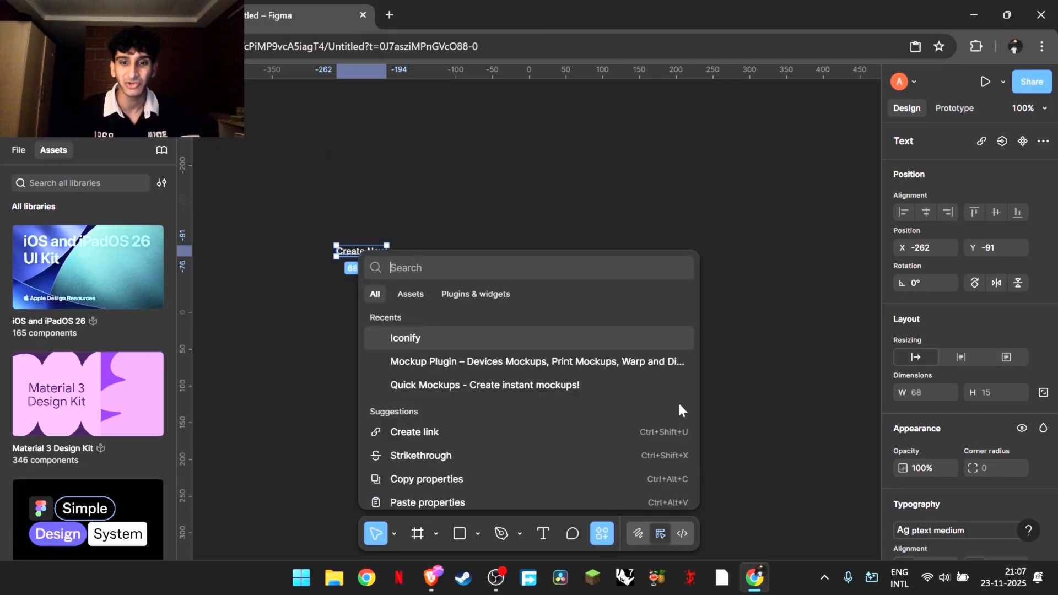
left_click(439, 335)
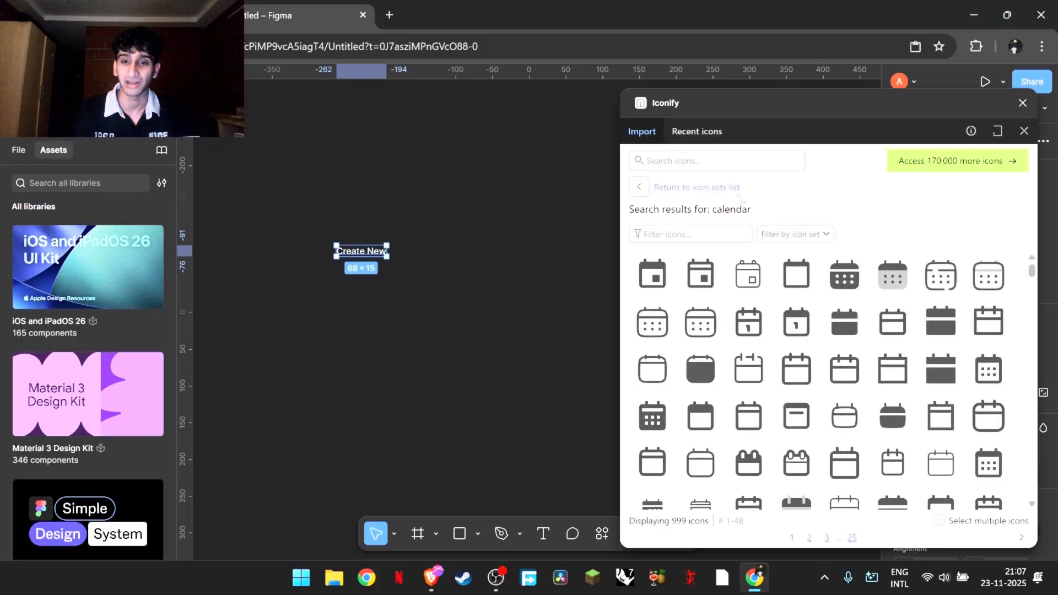
type("plus")
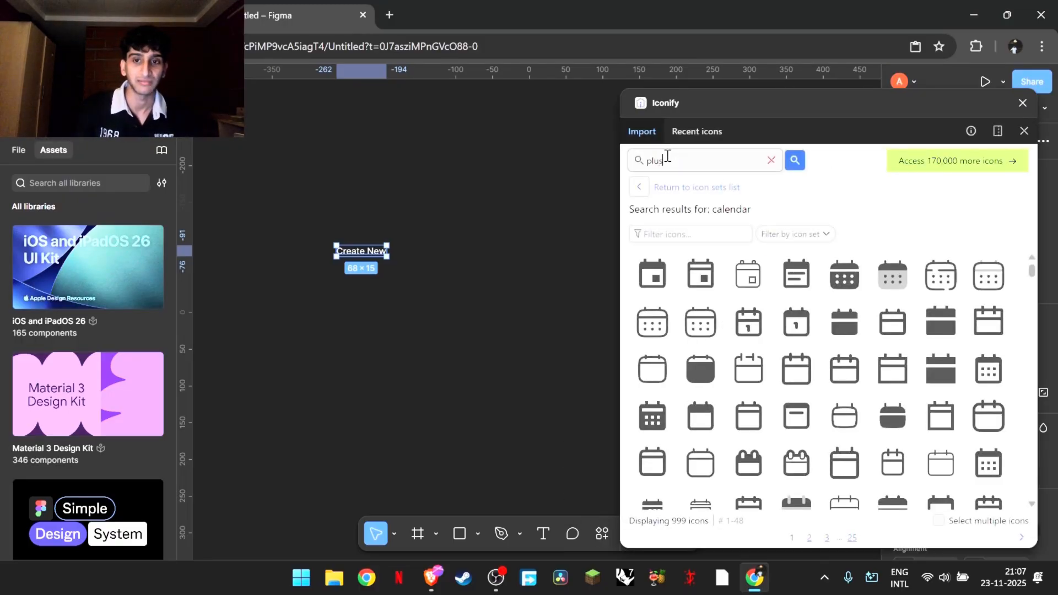
key("Return")
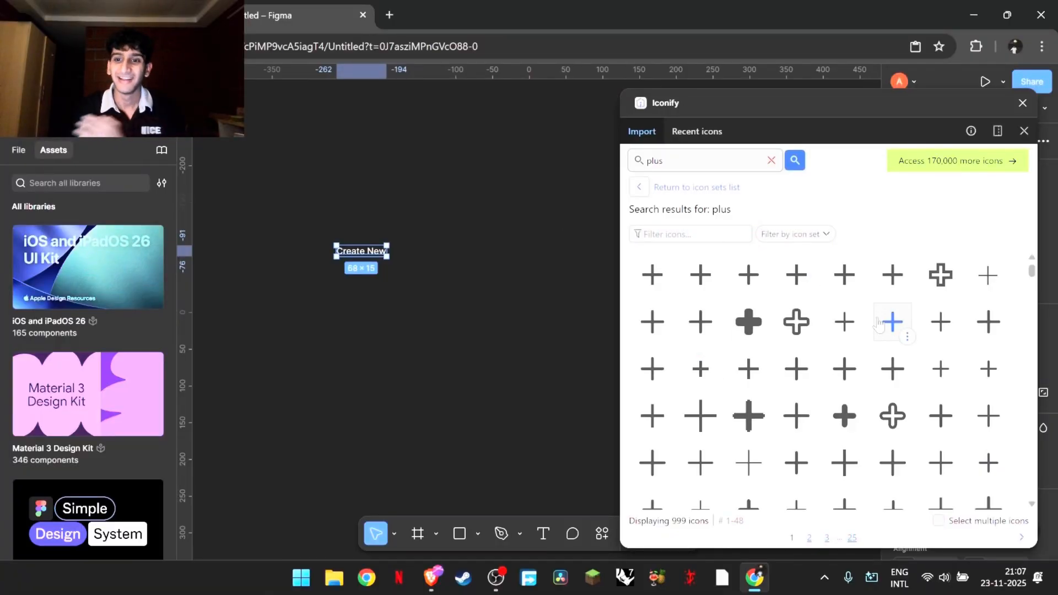
left_click_drag(844, 322, 315, 243)
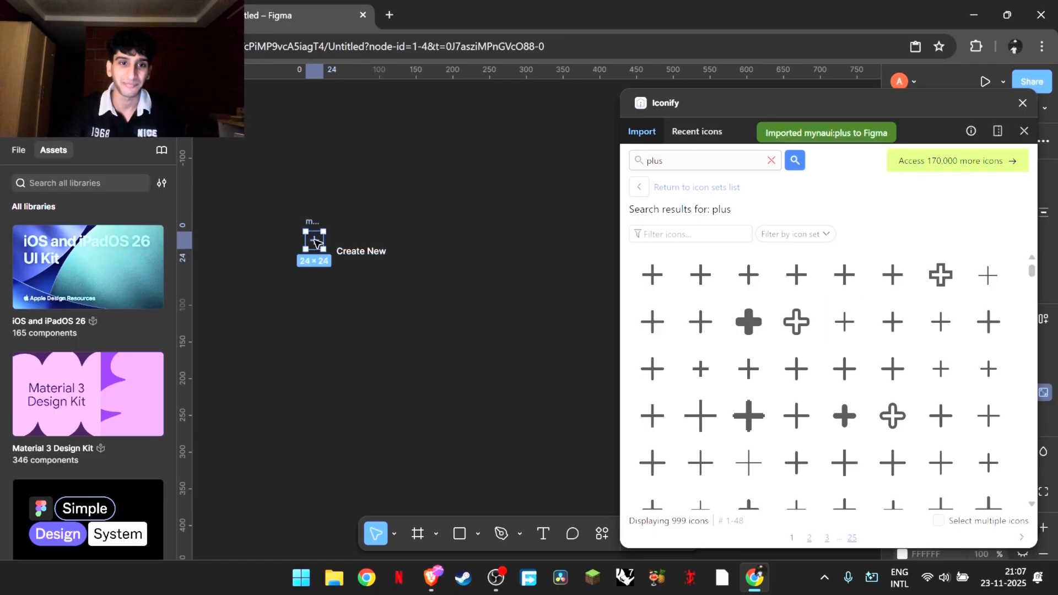
left_click(412, 290)
scroll(346, 302, "left", 3)
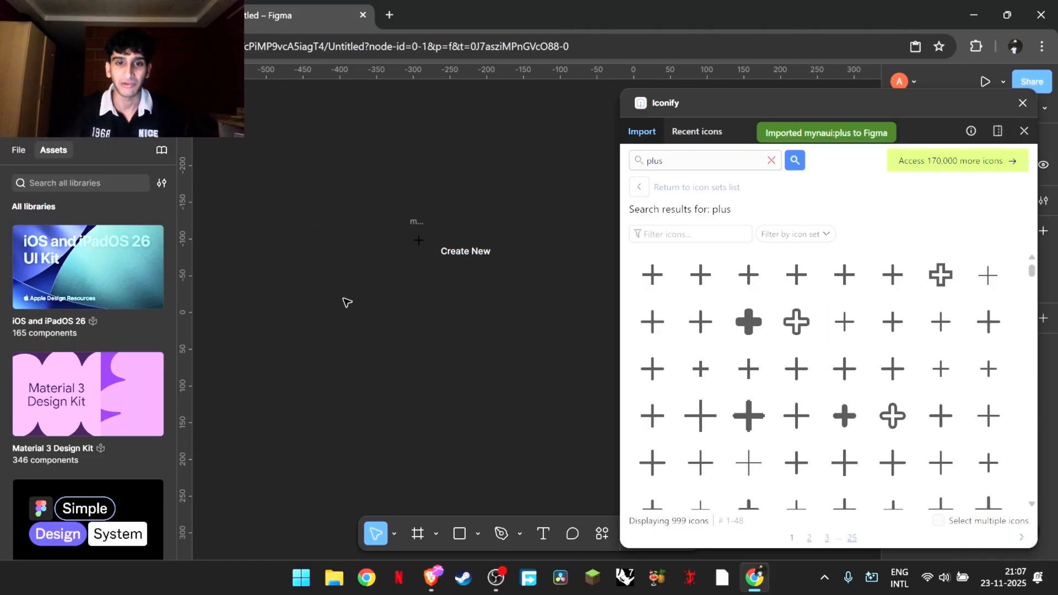
left_click(1023, 102)
Step: Replay the reference video of the Create New button and pause it on the expanded Create New menu
key("ctrl+shift+Tab")
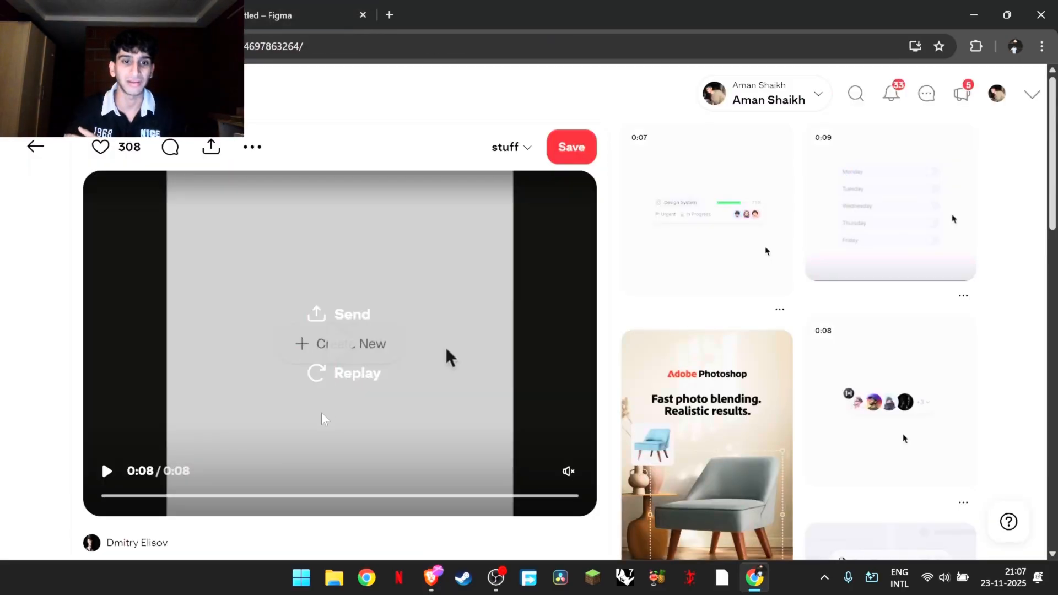
left_click(327, 375)
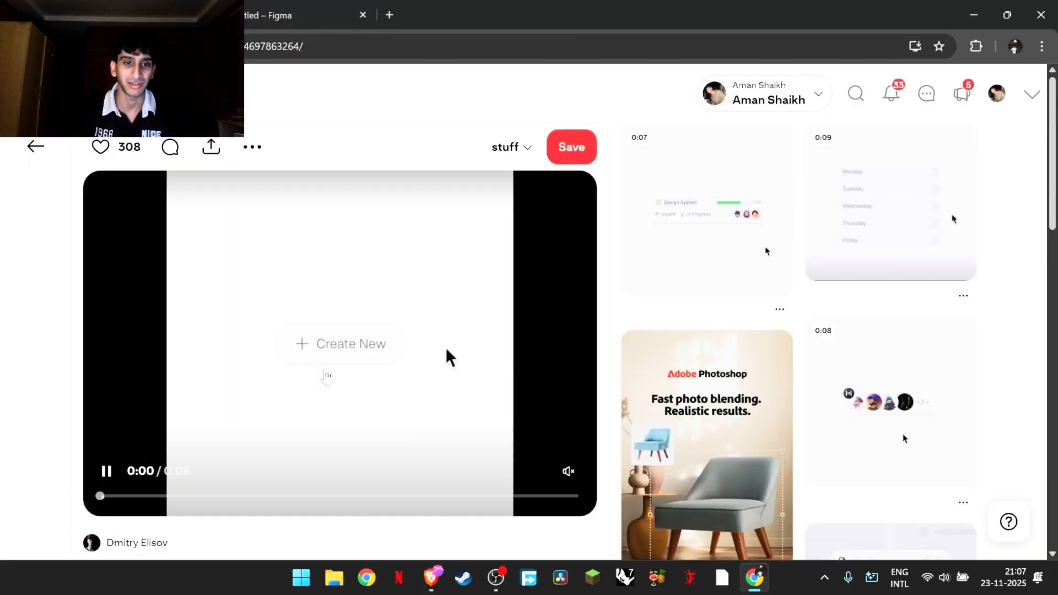
left_click(106, 473)
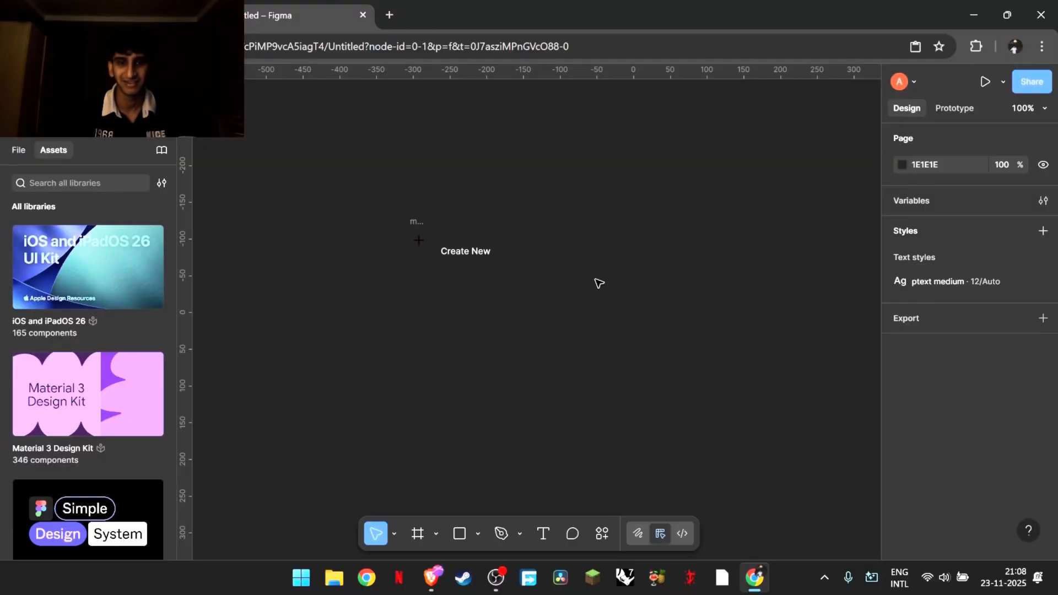
scroll(597, 283, "up", 5)
scroll(597, 283, "left", 3)
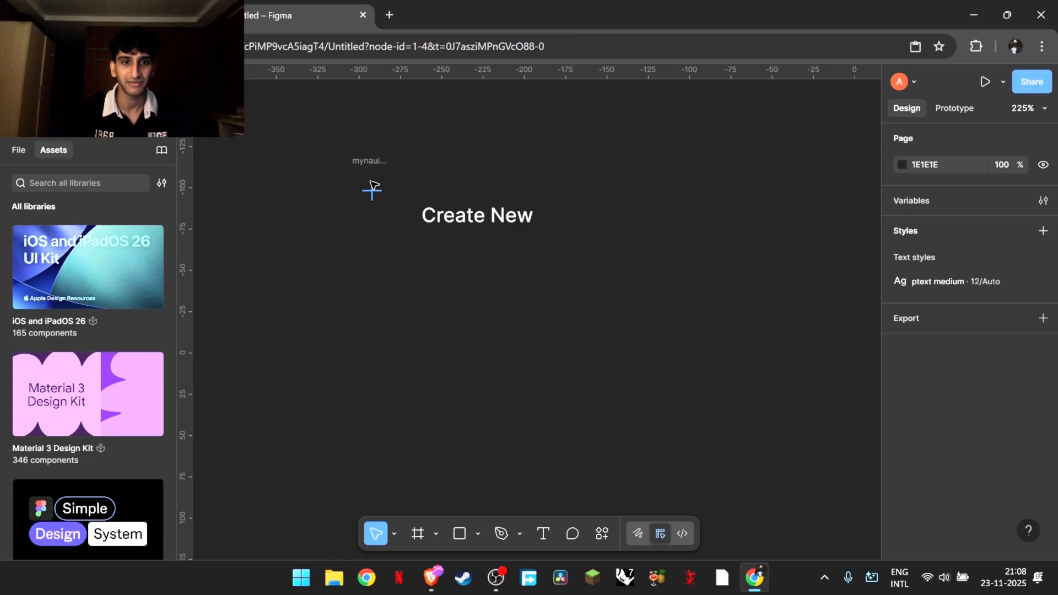
left_click_drag(371, 189, 373, 213)
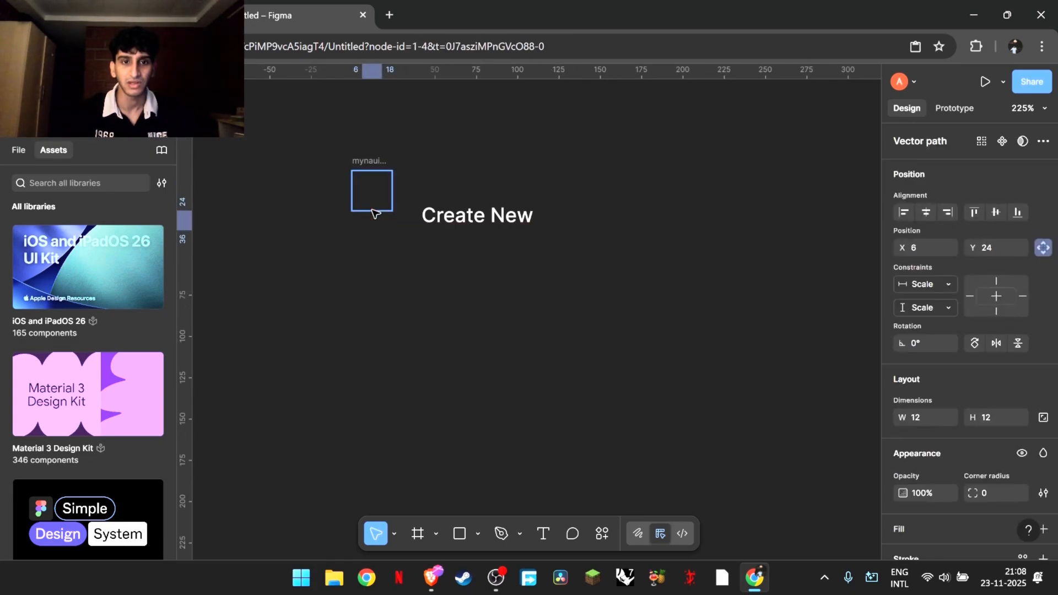
left_click(484, 173)
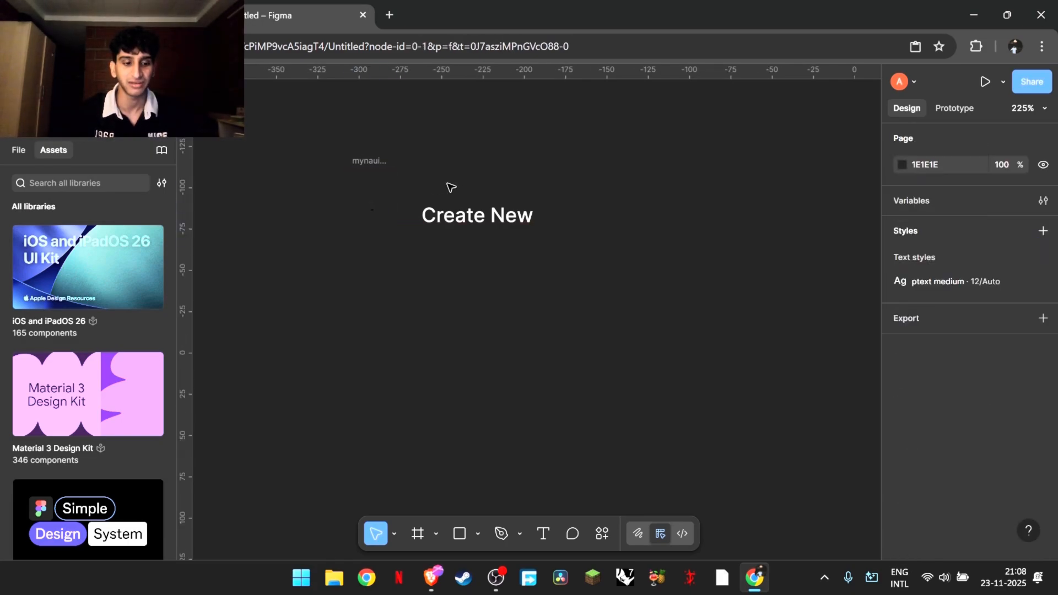
key("ctrl+z")
key("ctrl+z")
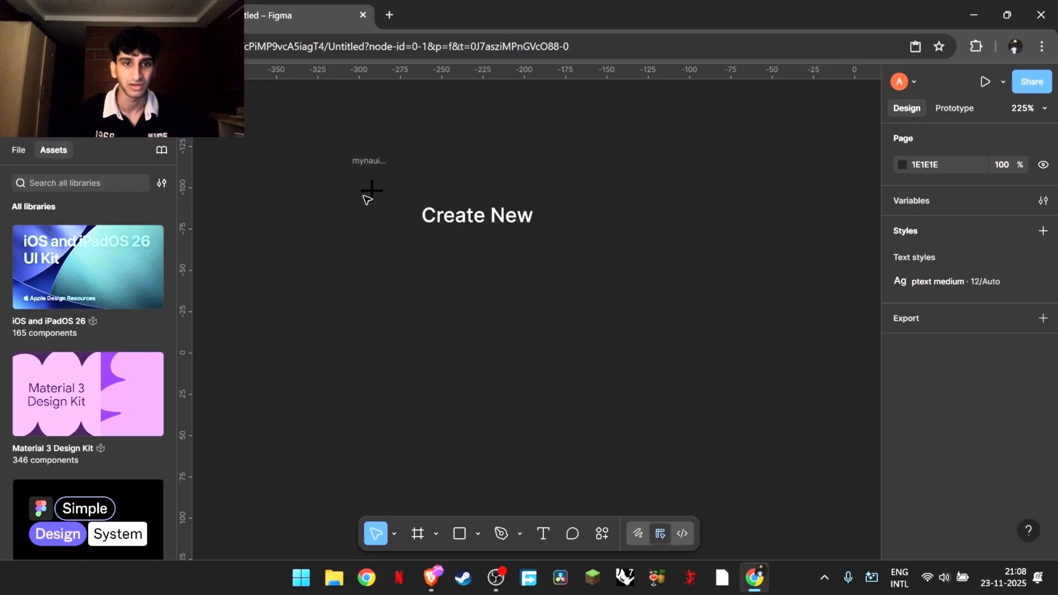
Step: Move the plus icon frame level with the "Create New" text and, as a component, shrink it slightly
left_click(371, 161)
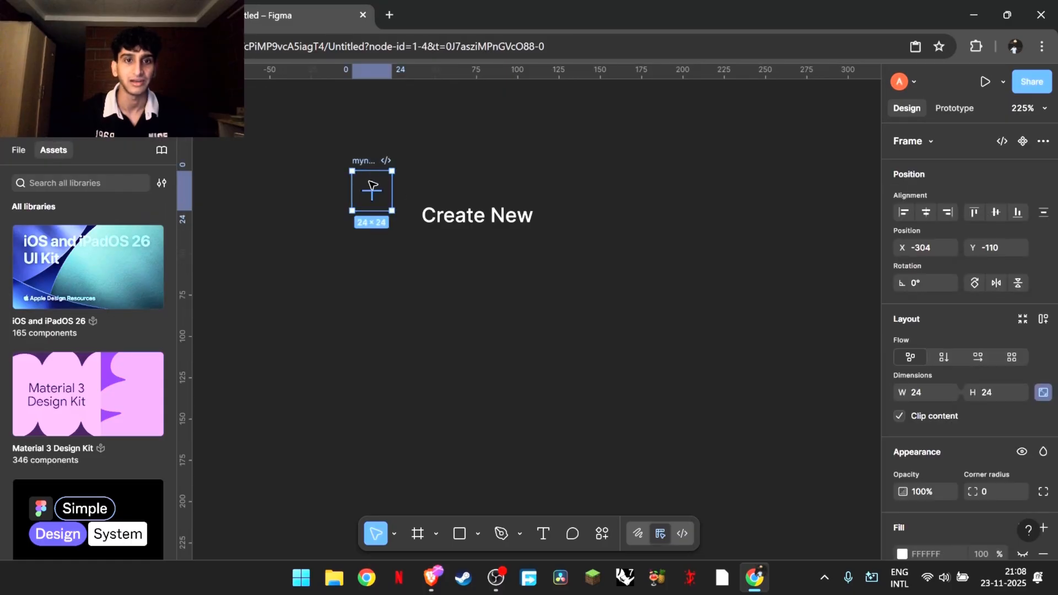
left_click_drag(375, 163, 371, 210)
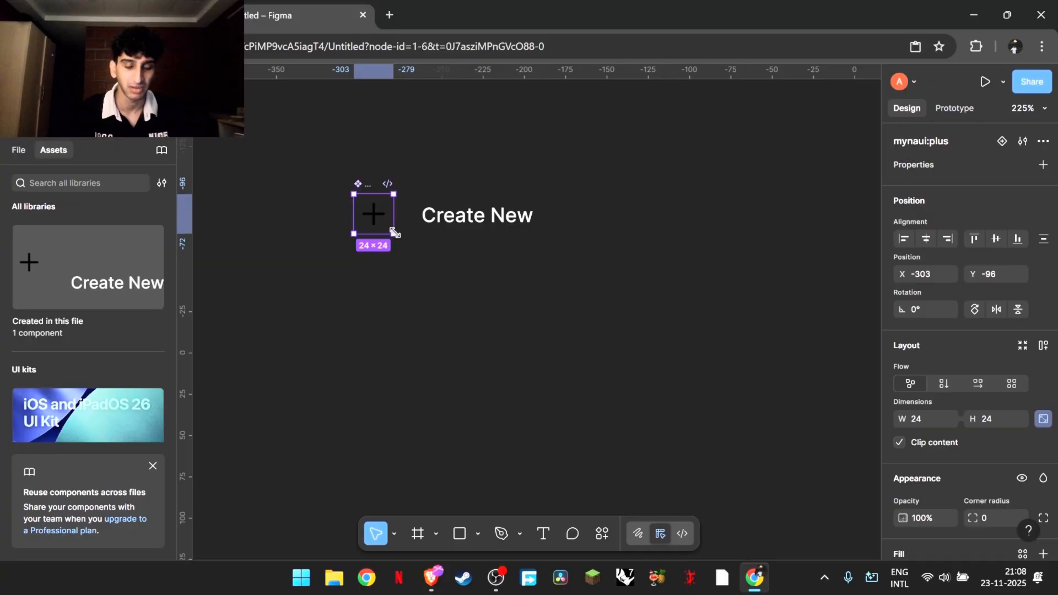
left_click_drag(395, 232, 373, 218)
left_click(272, 246)
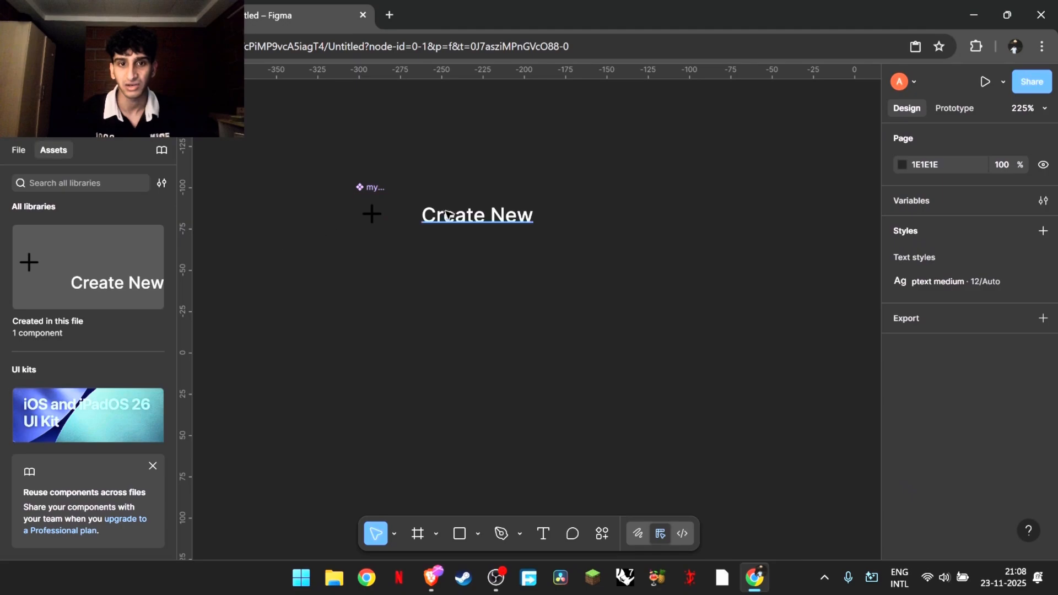
Step: Move the "Create New" text closer to the plus icon, to about X -273, and compare the spacing with the reference video
left_click_drag(457, 216, 440, 215)
left_click(128, 15)
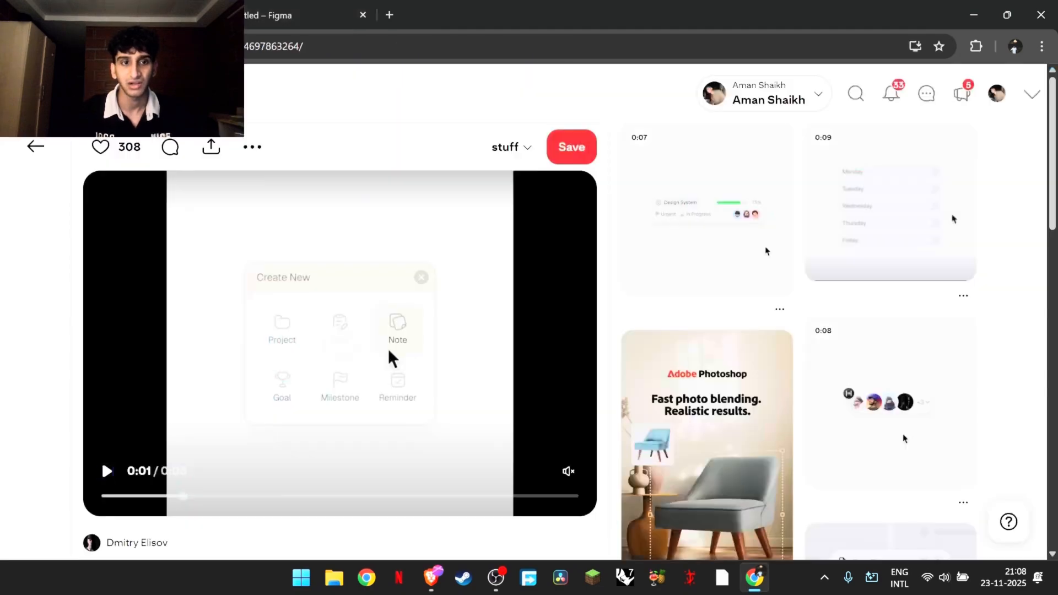
left_click(243, 8)
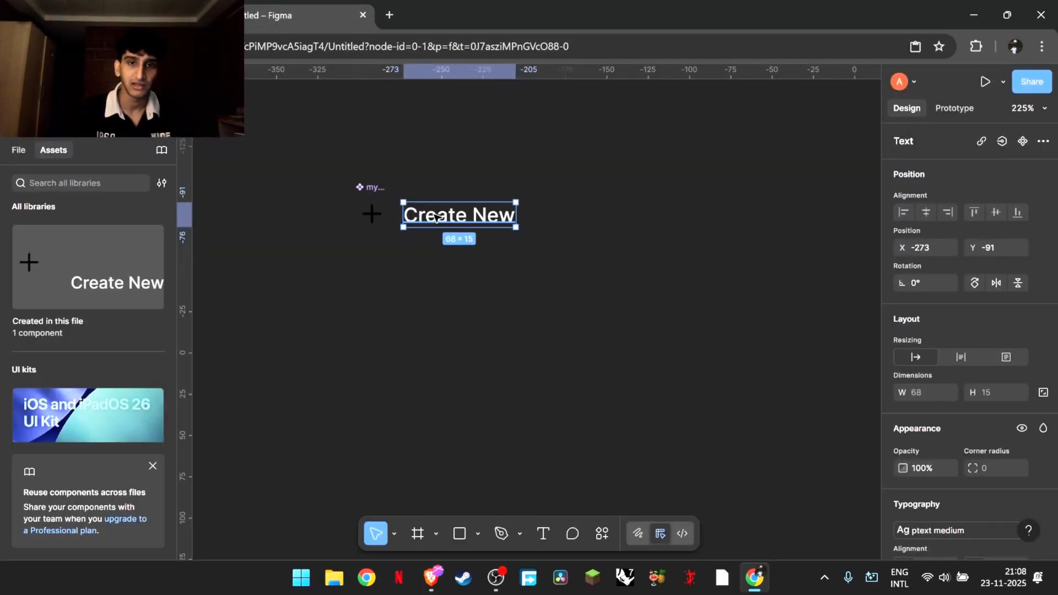
left_click(616, 151)
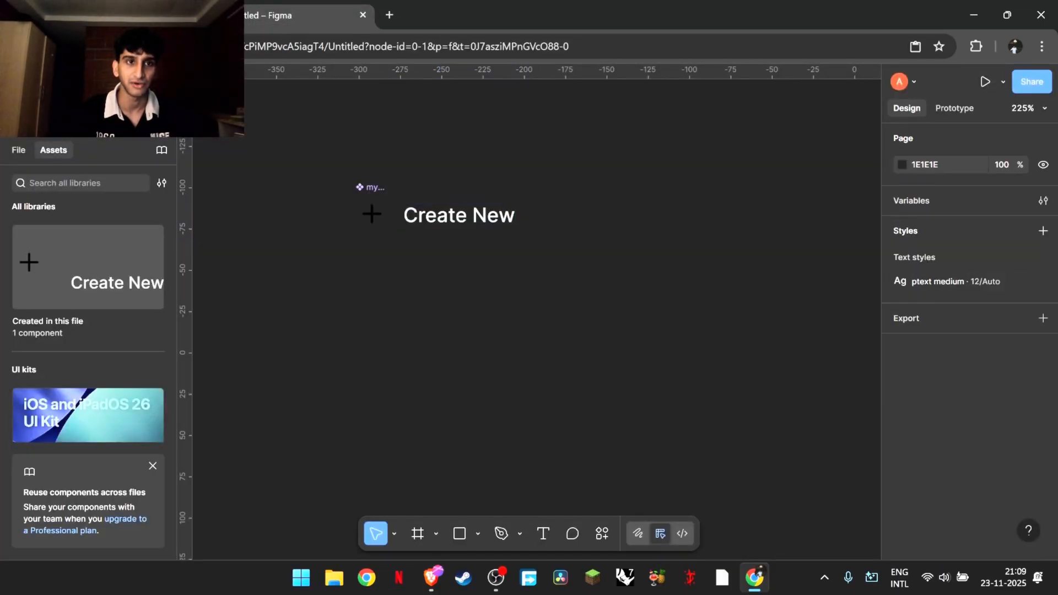
left_click(128, 15)
left_click(334, 5)
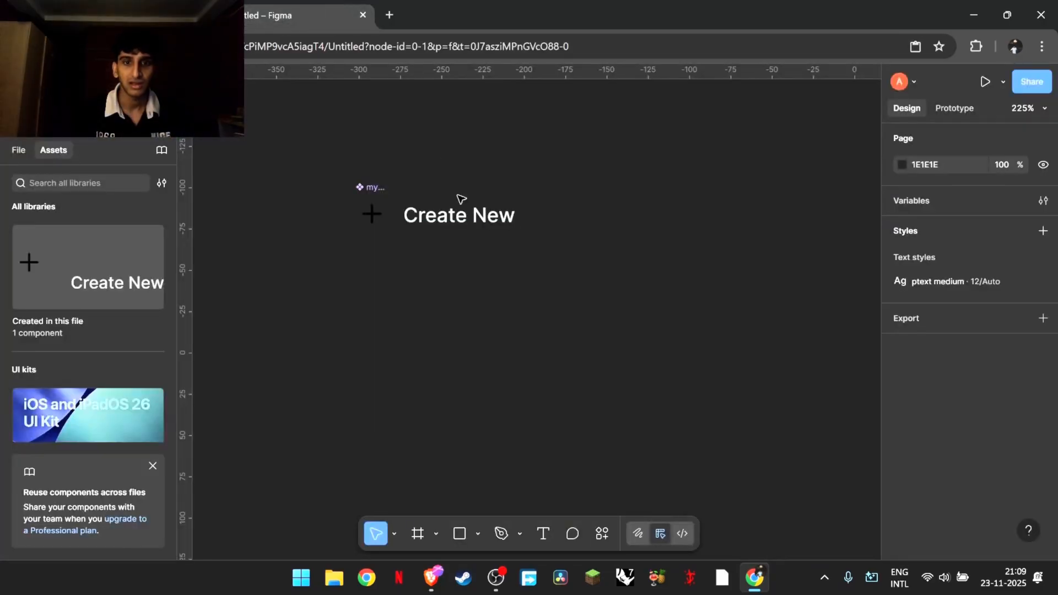
Step: Set the fill colour of the "Create New" text to black, 000000
double_click(473, 227)
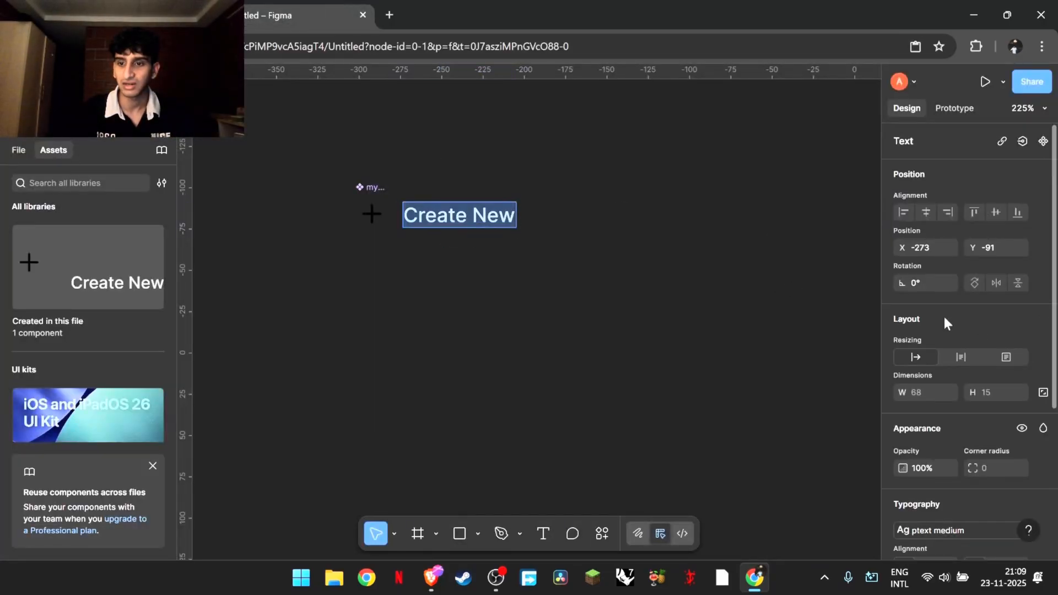
scroll(945, 318, "down", 4)
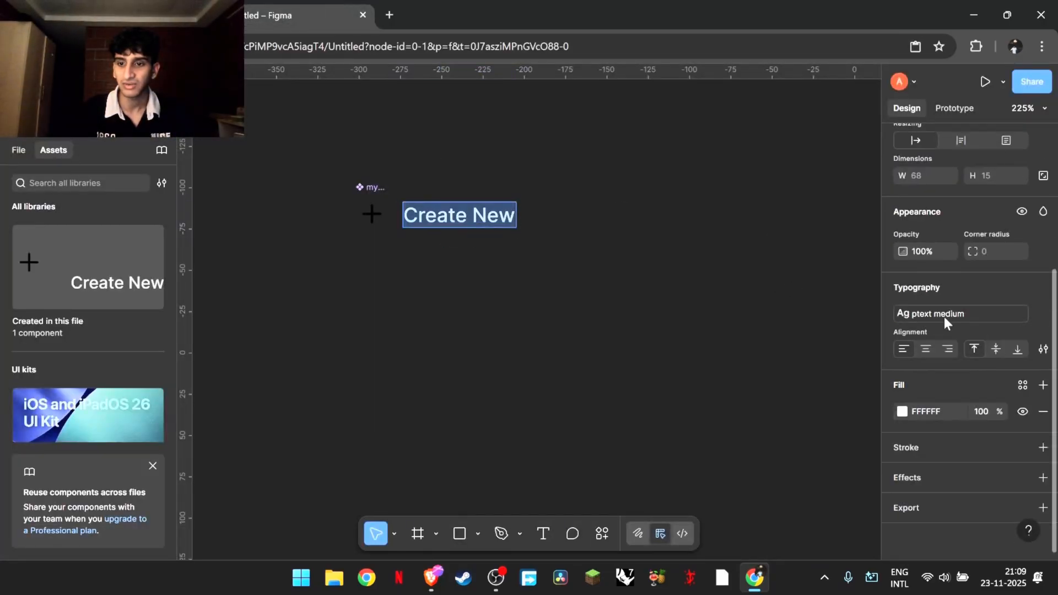
left_click(1022, 384)
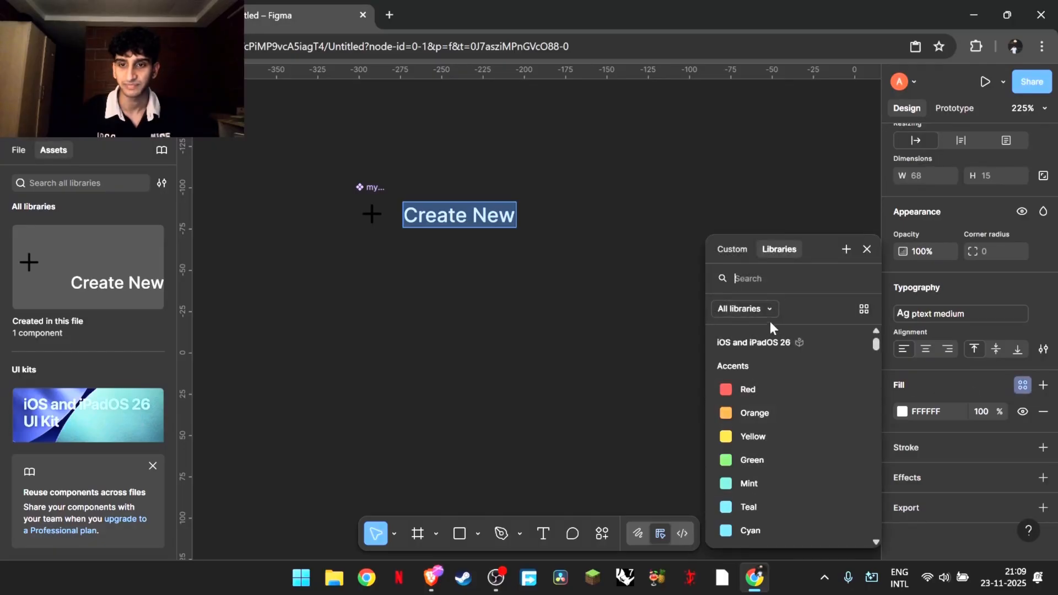
left_click(595, 333)
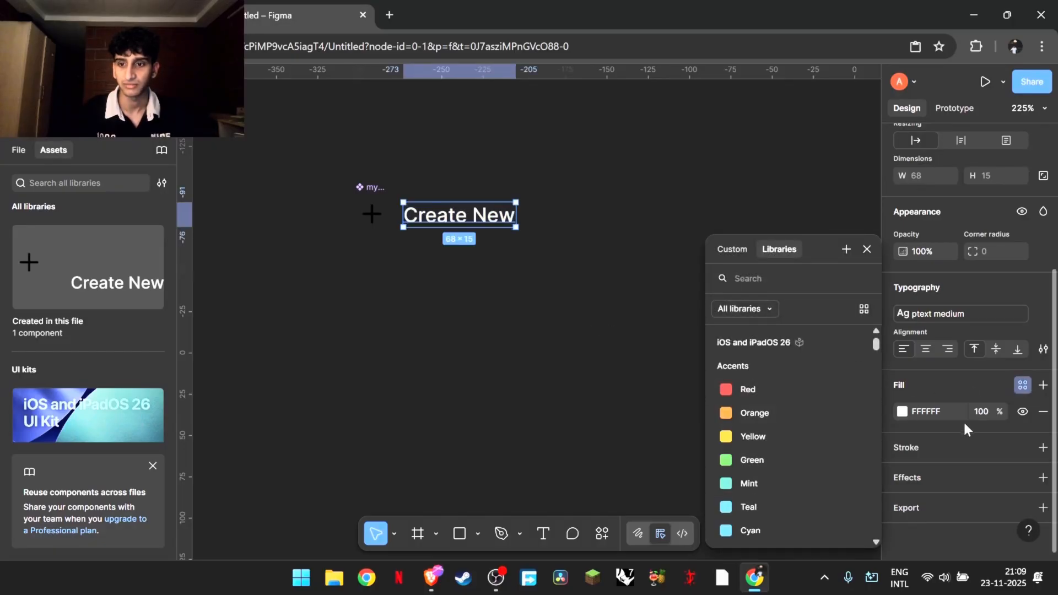
left_click(903, 412)
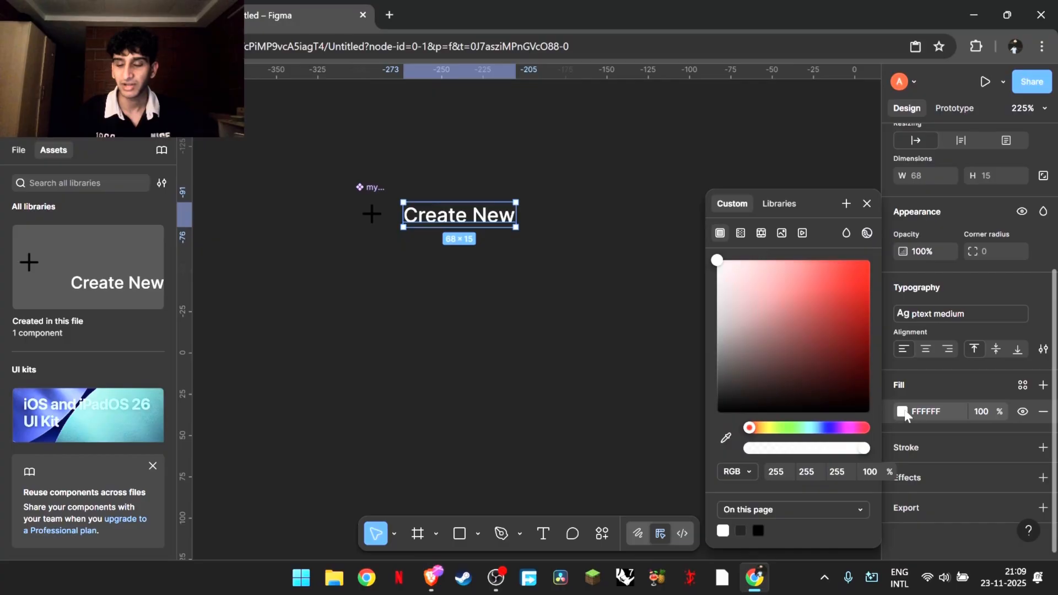
left_click(759, 529)
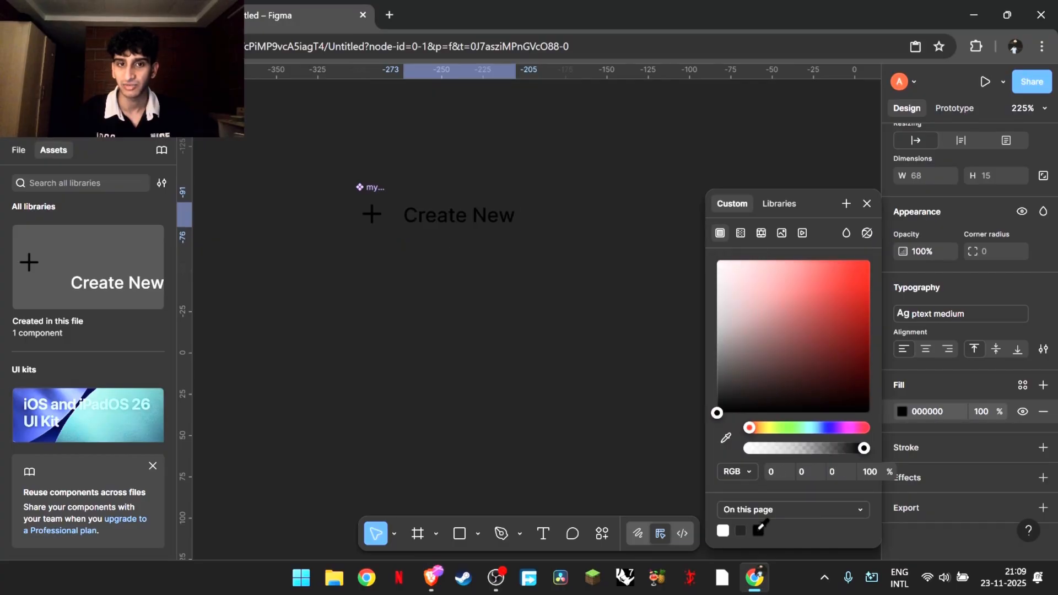
Step: Create a colour style named "black" from the black fill of the "Create New" text
left_click(1021, 386)
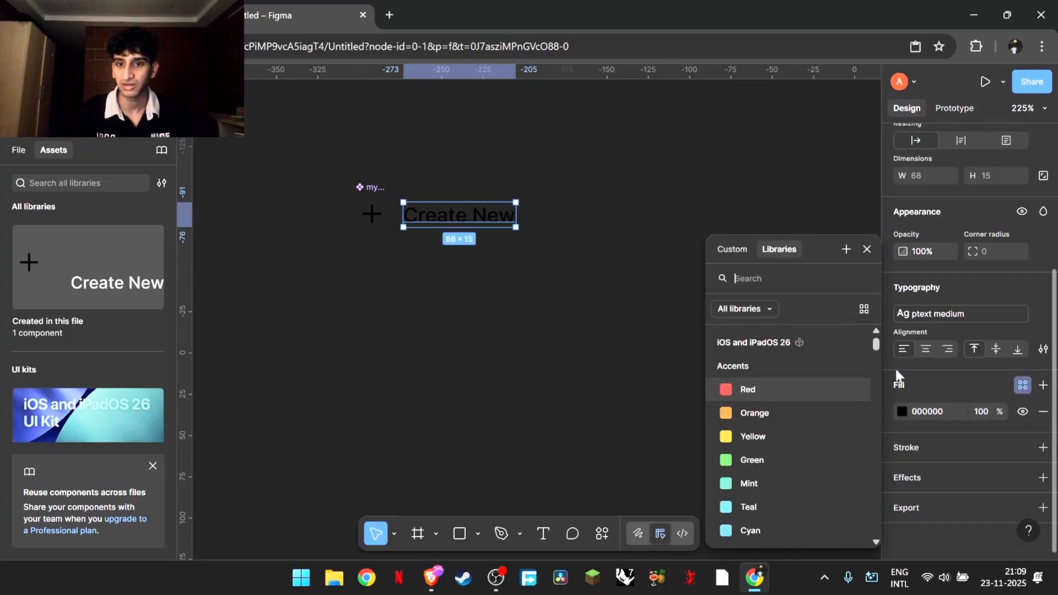
left_click(842, 245)
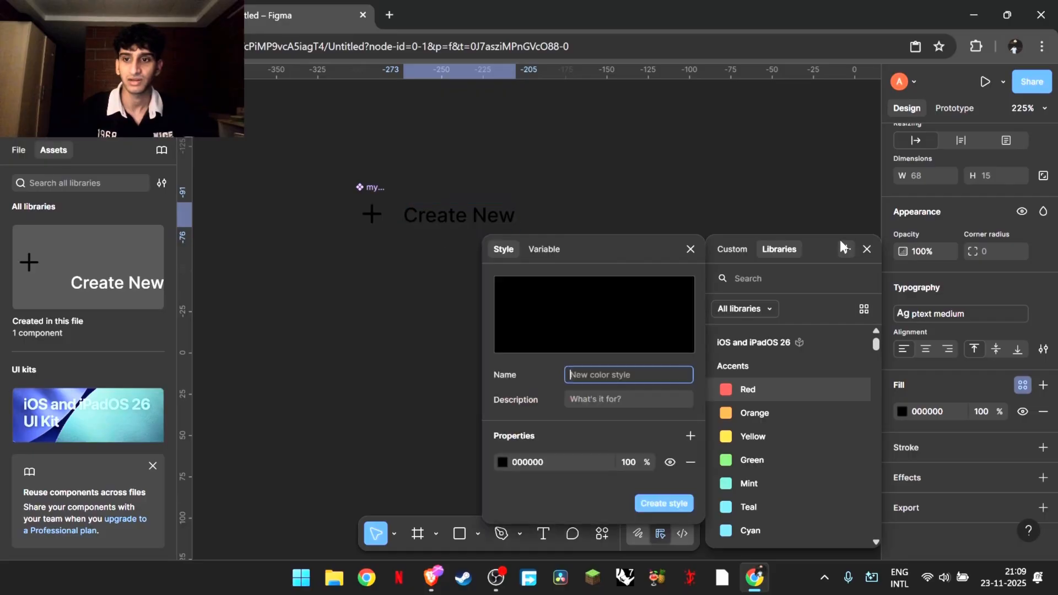
type("b")
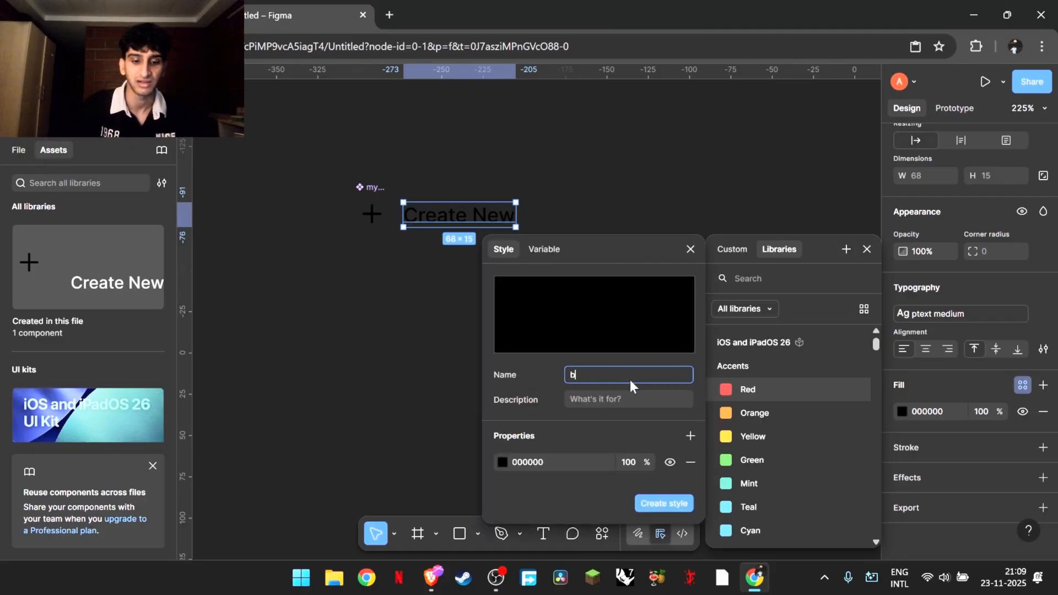
type("lack")
key("Return")
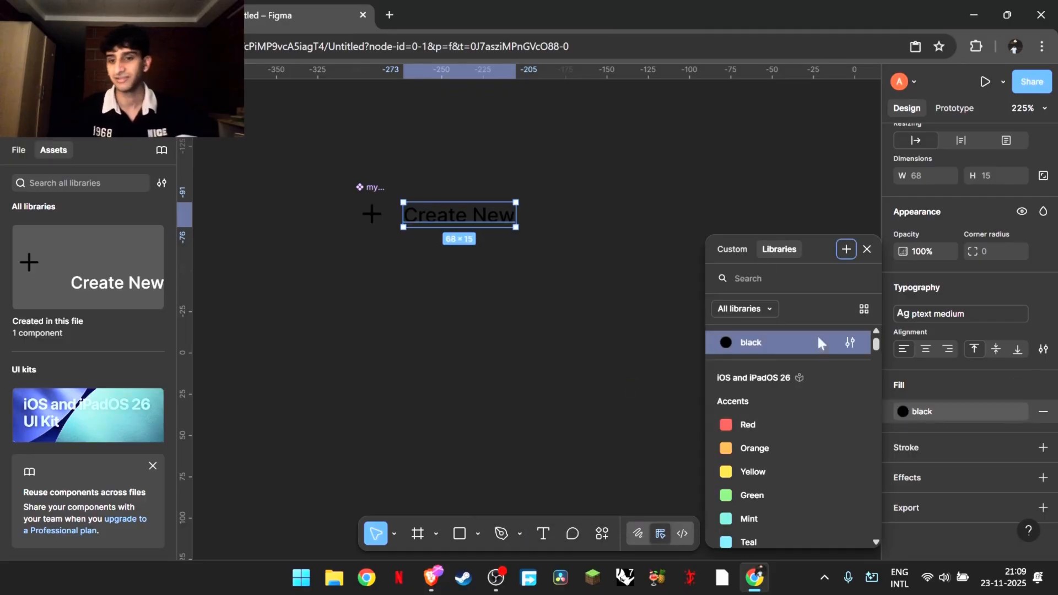
left_click(530, 445)
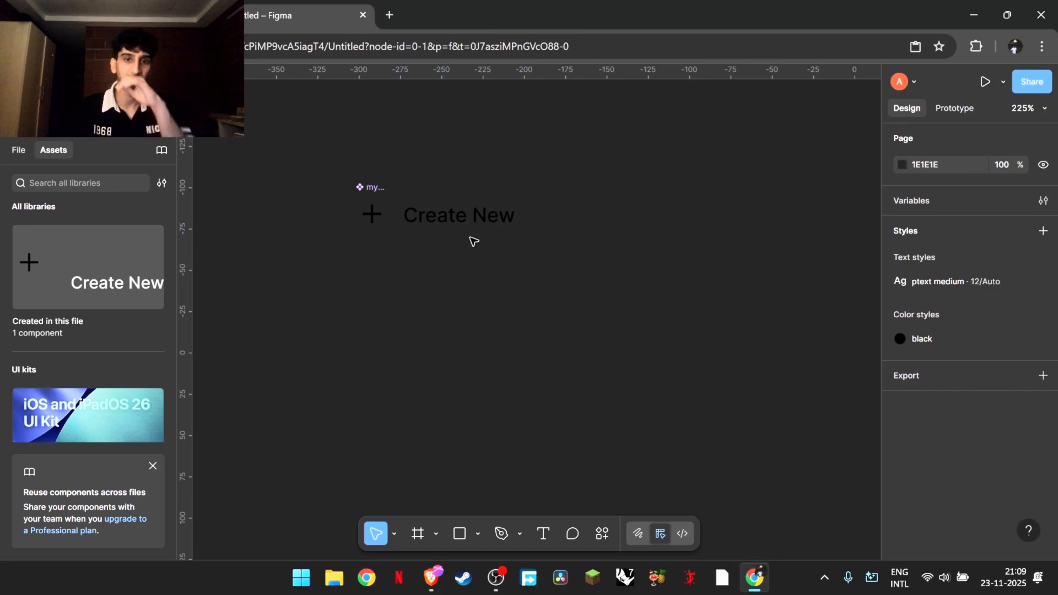
Step: Check the menu labels in the reference video and add a text layer reading "Project" at about X -203, Y -8
left_click(459, 220)
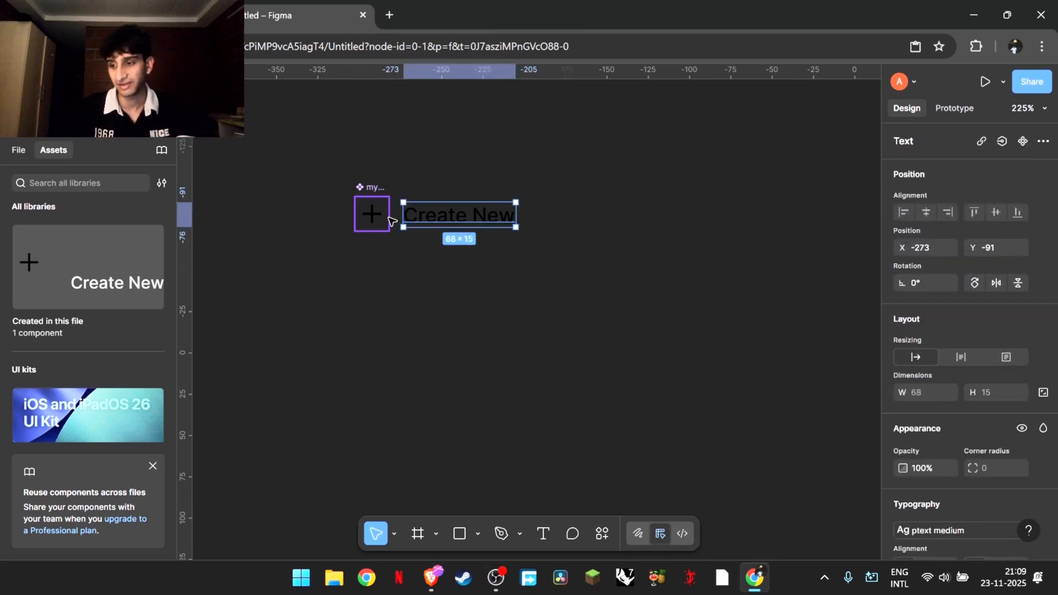
left_click(124, 15)
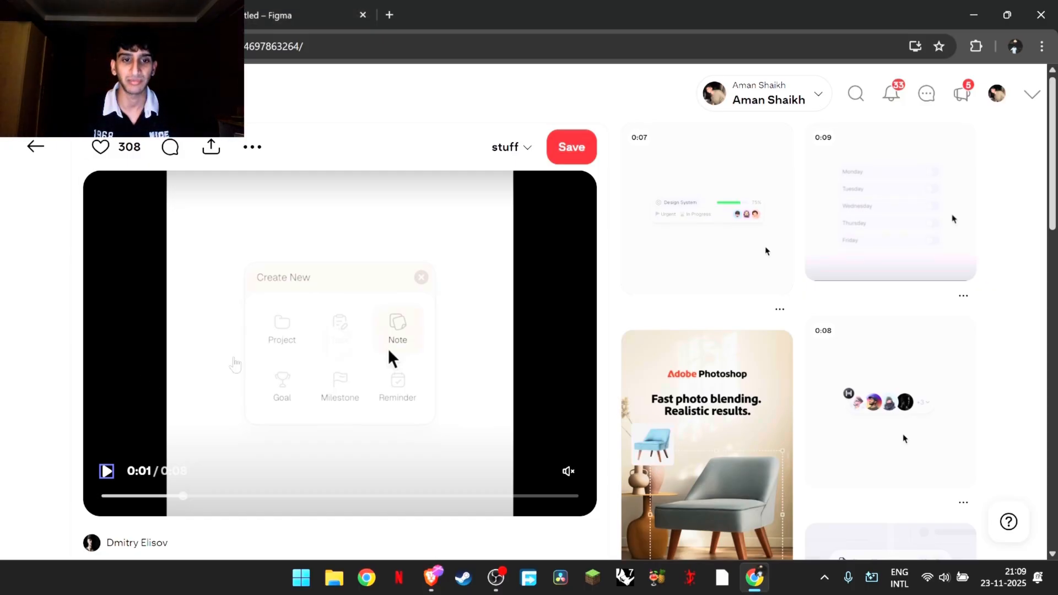
left_click(309, 15)
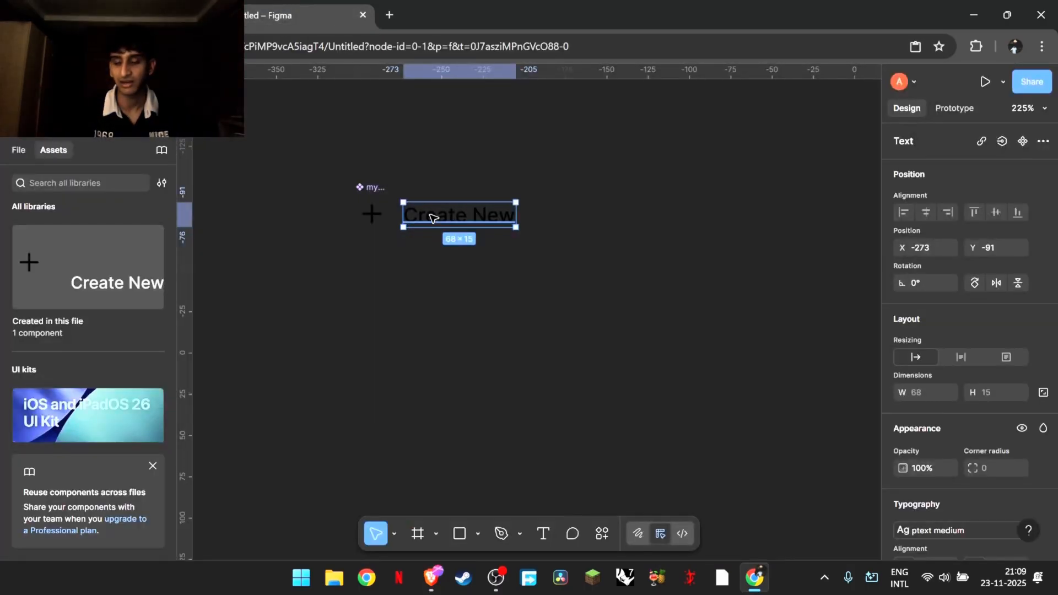
left_click(543, 535)
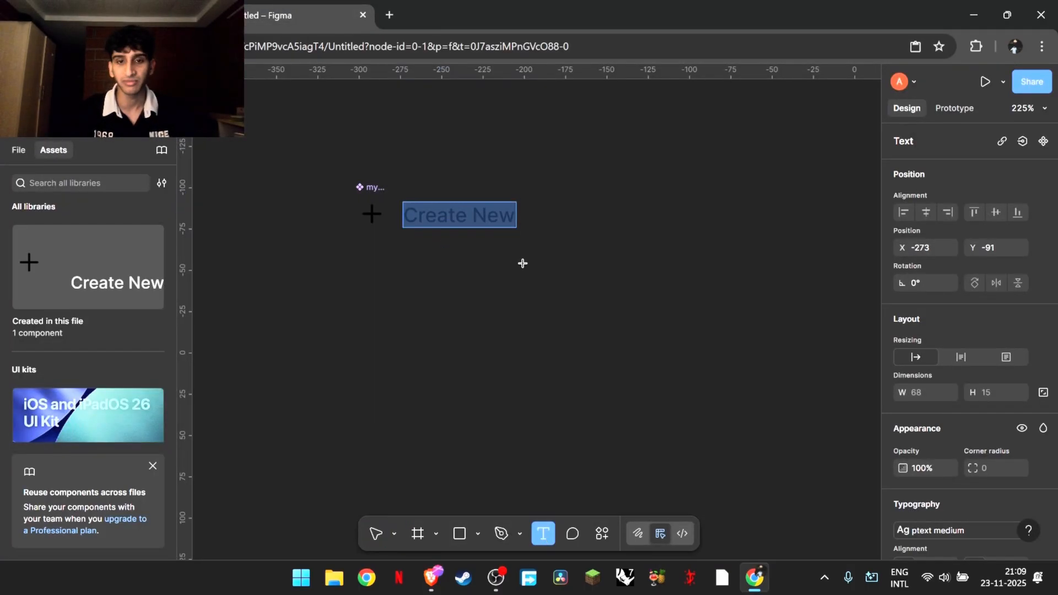
left_click(518, 338)
type("P")
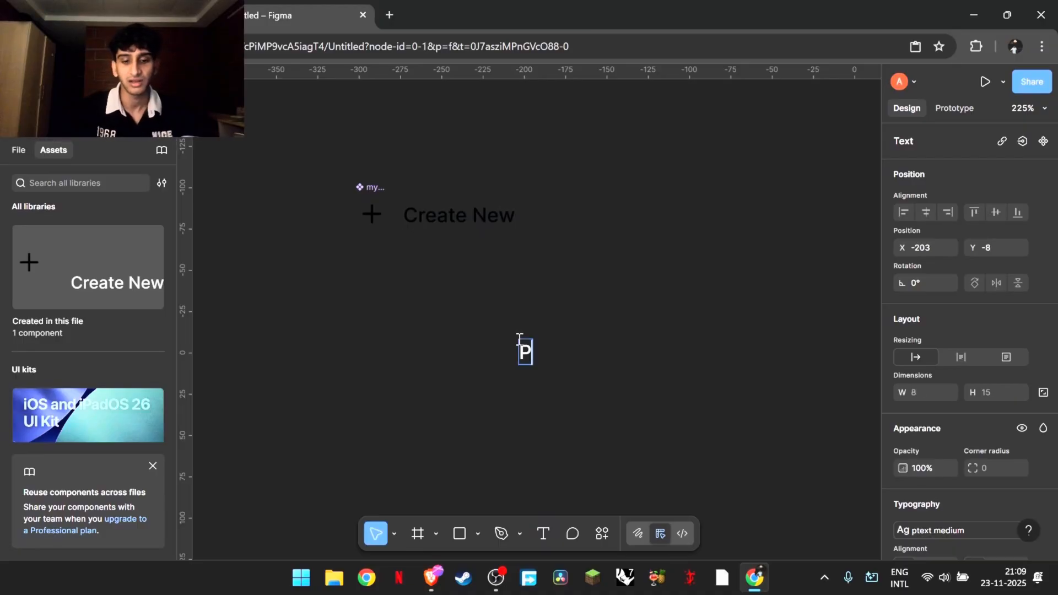
type("roject")
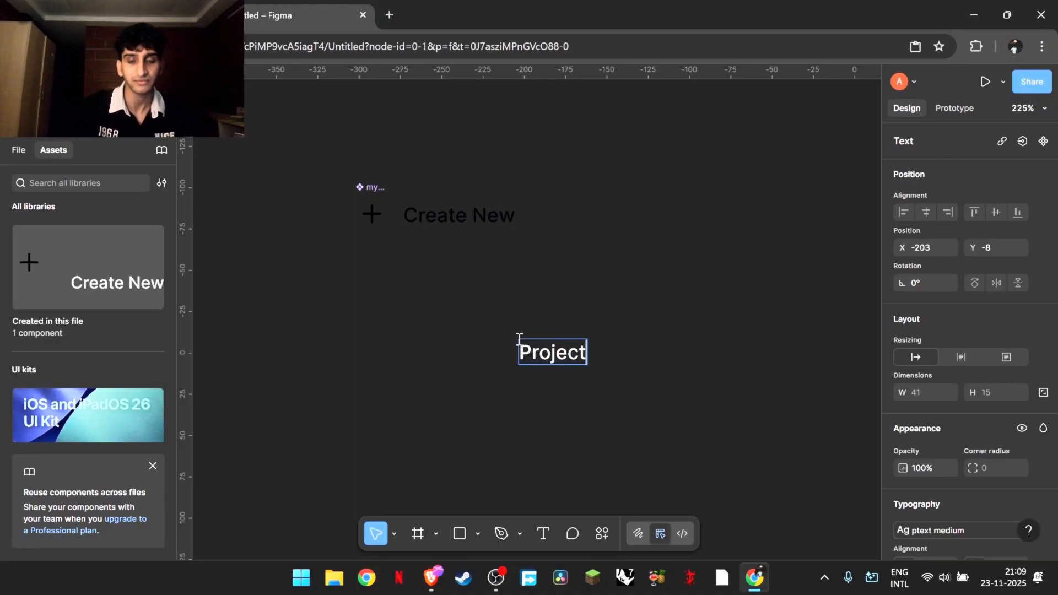
key("Escape")
Step: Apply the "black" colour style to the "Project" text
double_click(559, 354)
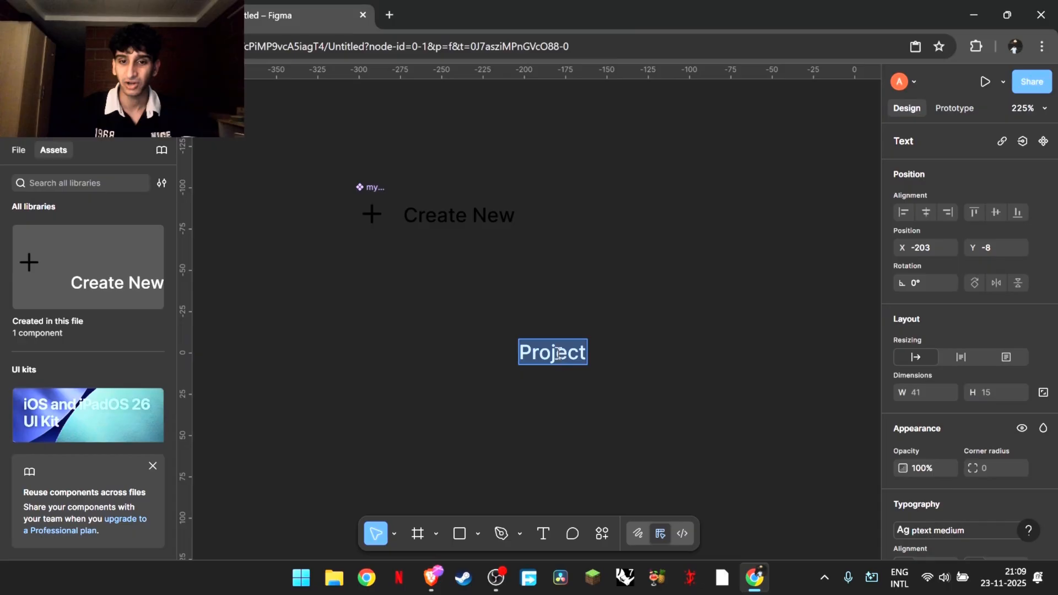
key("Escape")
key("Return")
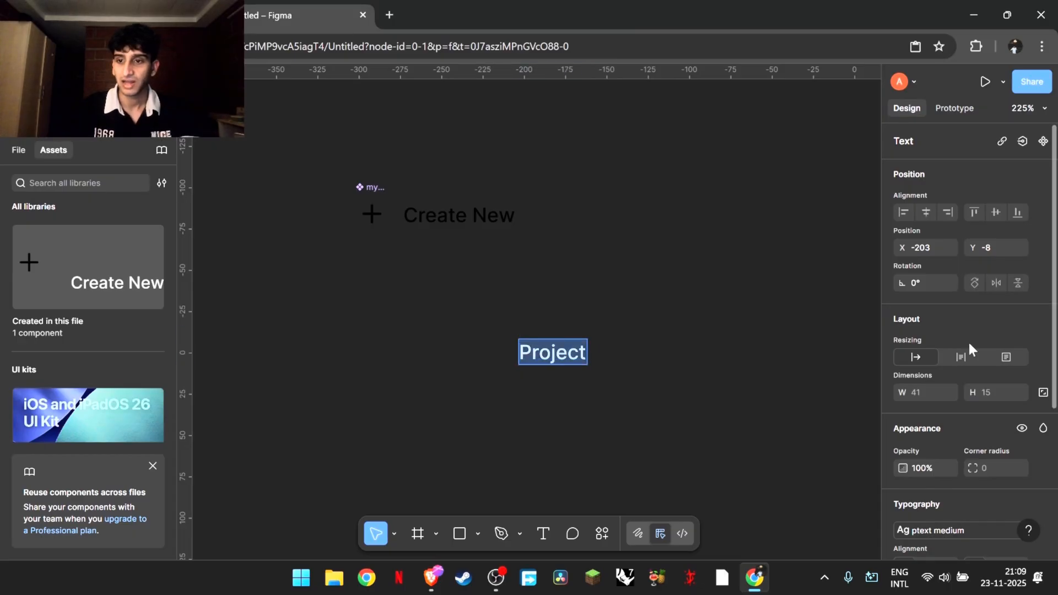
scroll(971, 349, "down", 4)
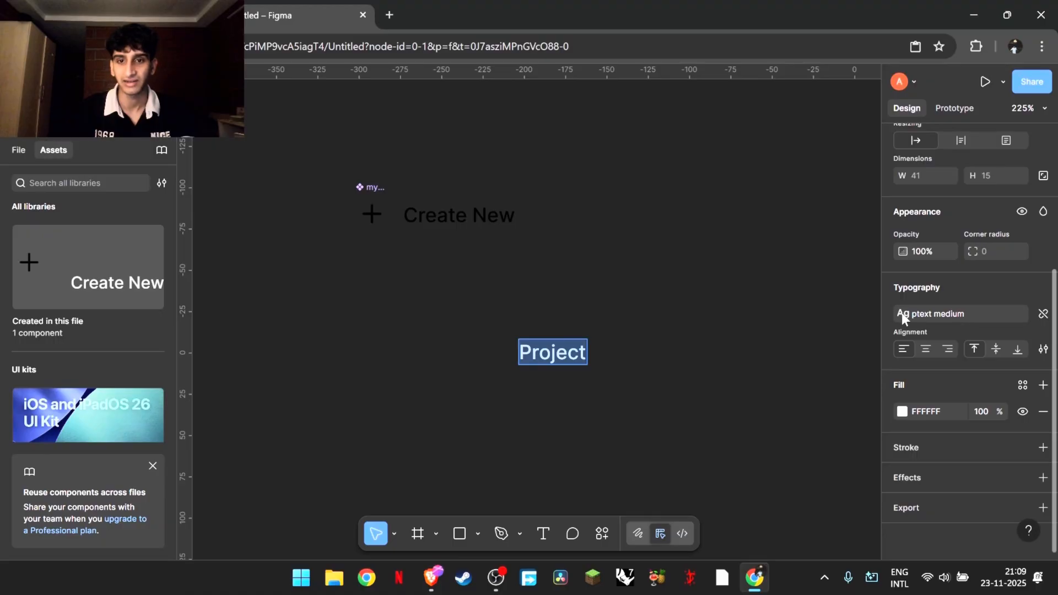
left_click(1023, 386)
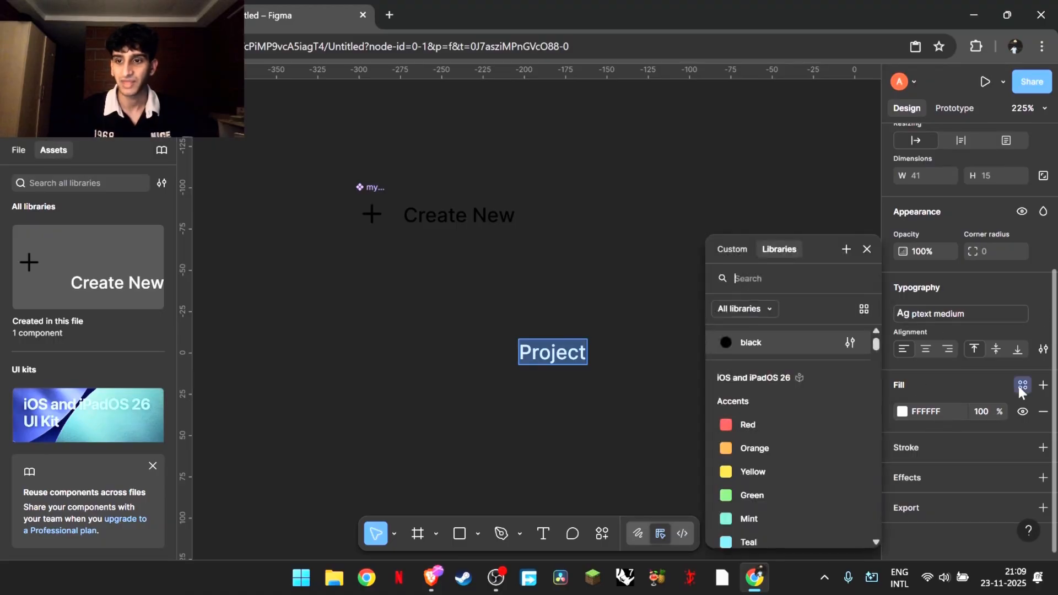
left_click(747, 346)
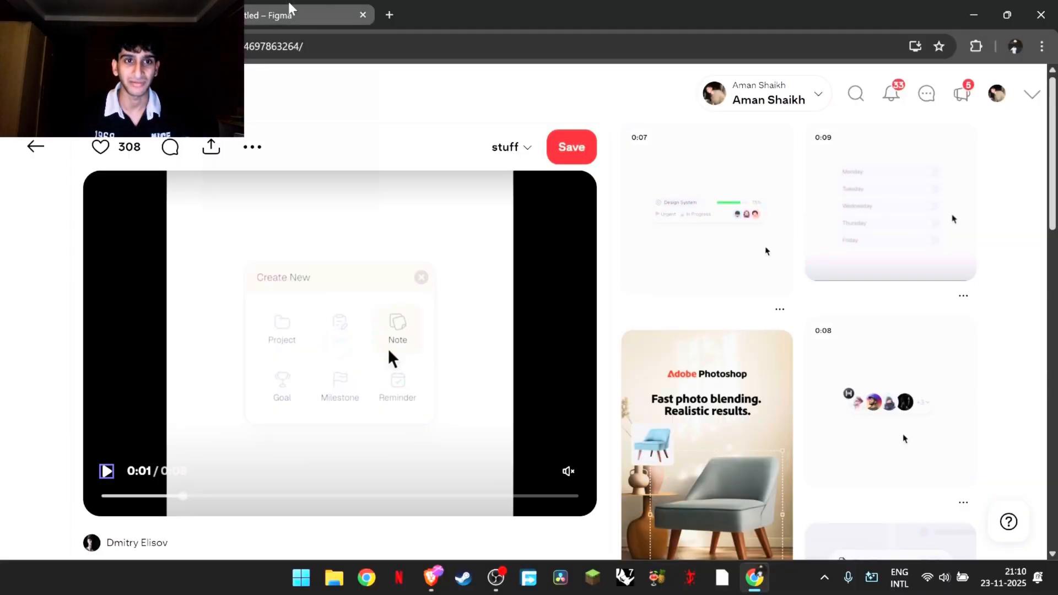
Step: Duplicate the "Project" text just below it, at about X -273, Y -38, and change the copy to "Task"
mouse_move(291, 8)
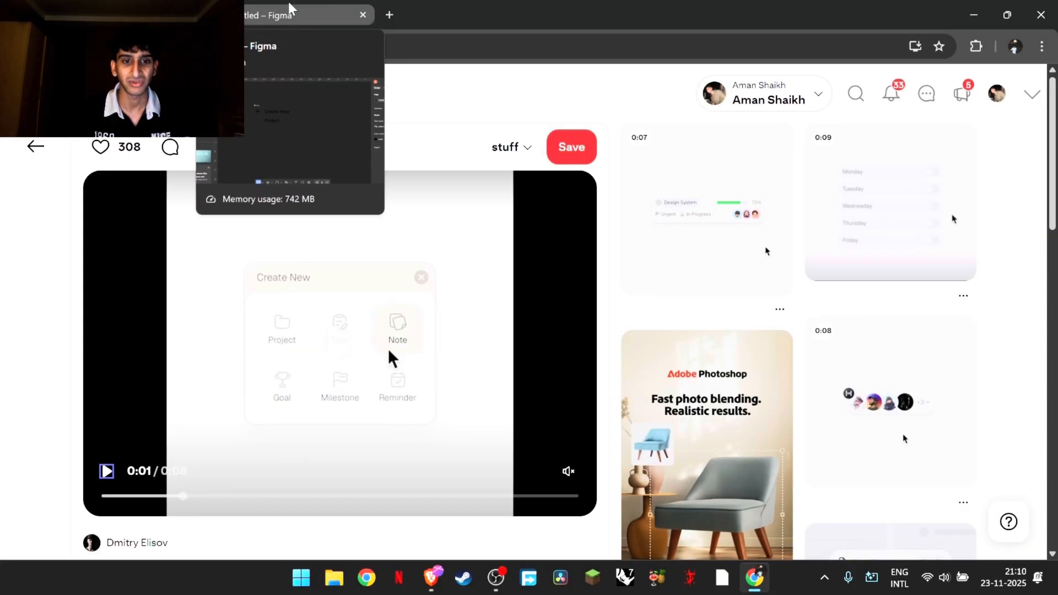
left_click(291, 8)
left_click(430, 259)
left_click_drag(427, 262, 432, 309)
double_click(427, 308)
type("Task")
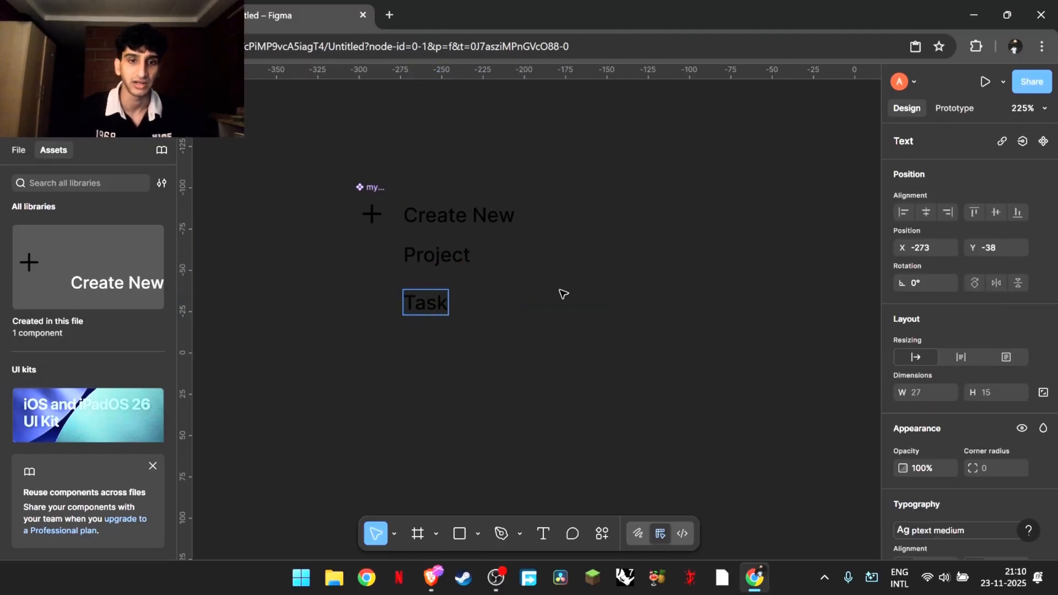
Step: Check the next label in the reference video, duplicate "Task" to about X -266, Y 15 and change the copy to "Note"
left_click(110, 11)
left_click(288, 7)
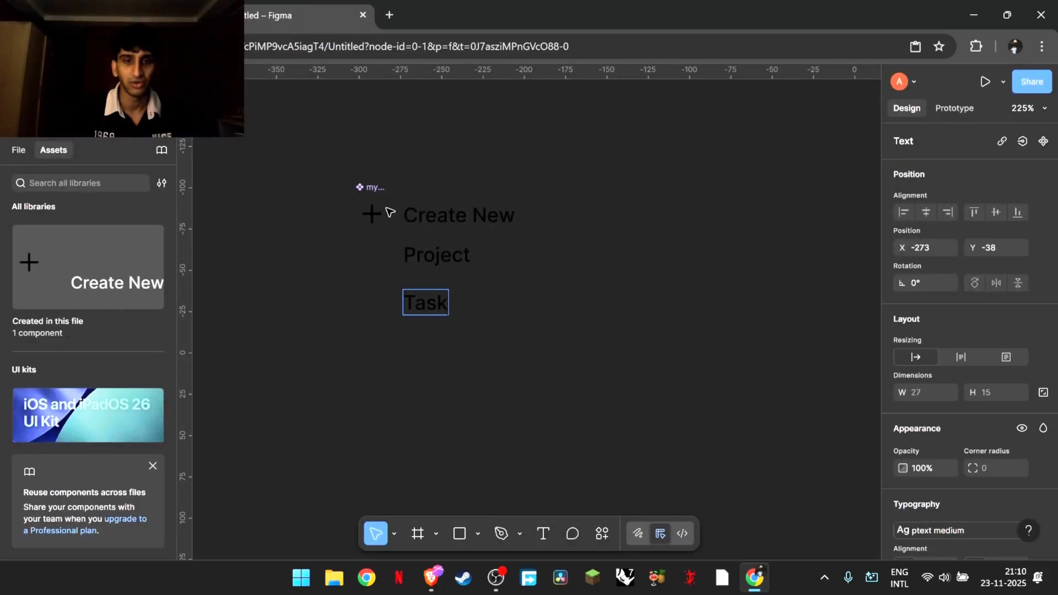
left_click(502, 353)
left_click_drag(438, 308, 432, 392)
double_click(432, 392)
type("Note")
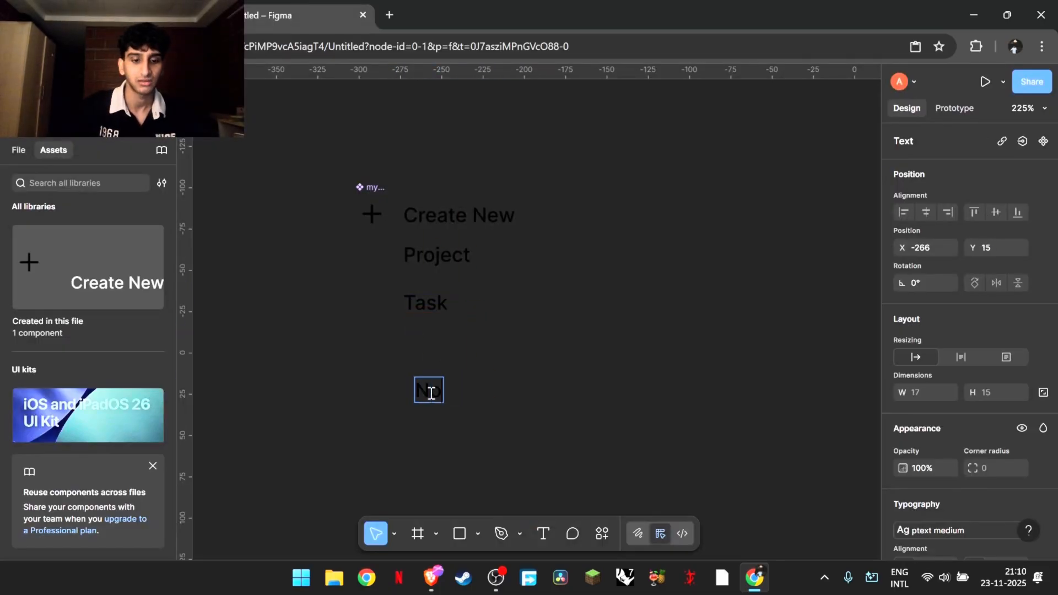
left_click(520, 368)
Step: Add two more copies of the label beside "Task" and "Note", reading "Goal" and "Milestone"
left_click(110, 11)
left_click(276, 7)
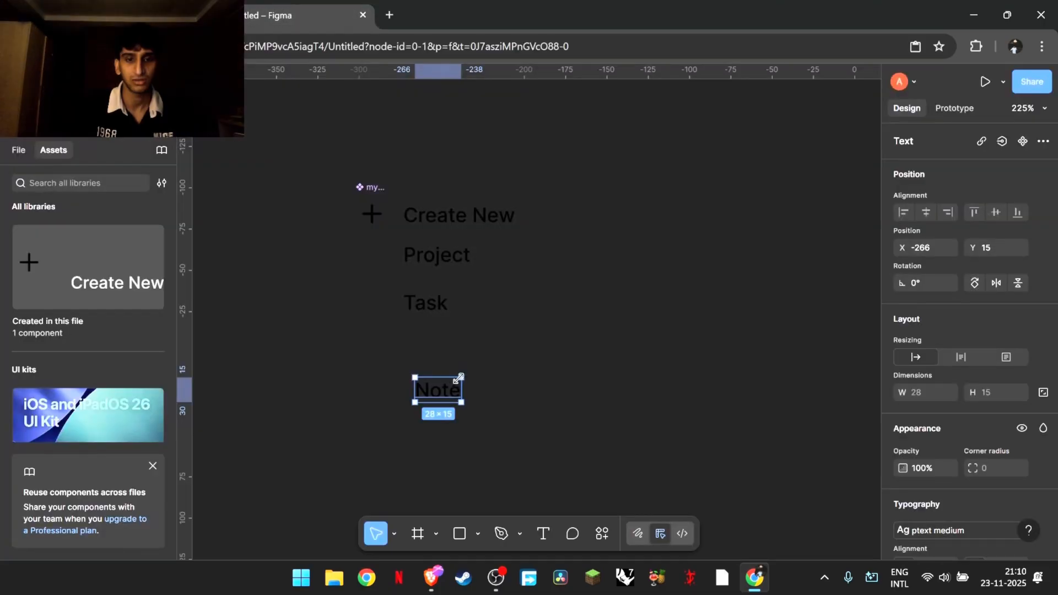
left_click_drag(436, 394, 579, 407)
double_click(591, 313)
type("Goal")
key("Escape")
double_click(577, 403)
type("Milestone")
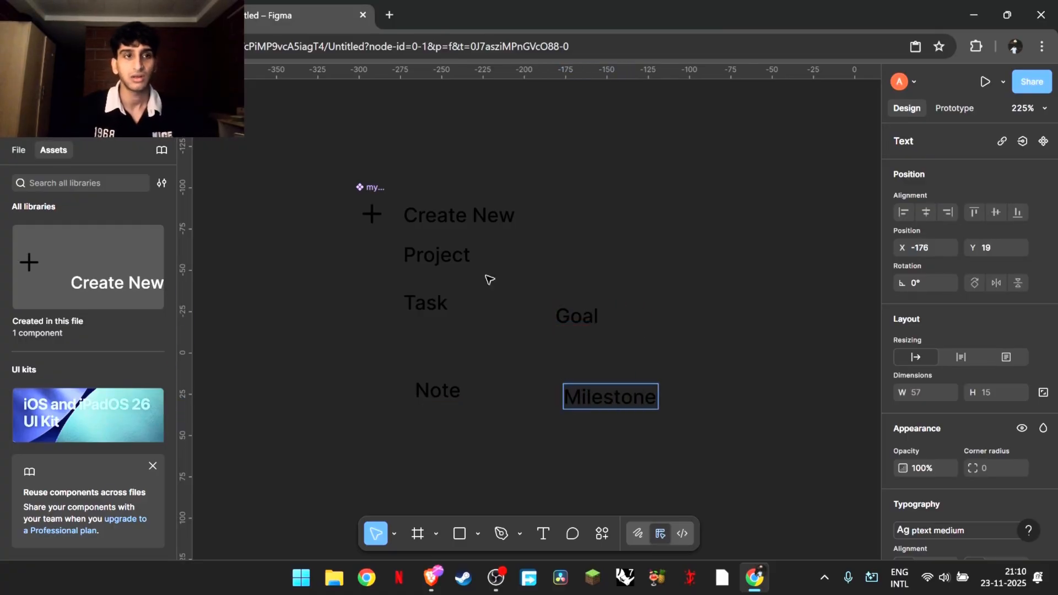
Step: Check the last label in the reference video, duplicate "Milestone" to about X -209, Y 68 and change the copy to "Reminder"
left_click(110, 11)
left_click(286, 15)
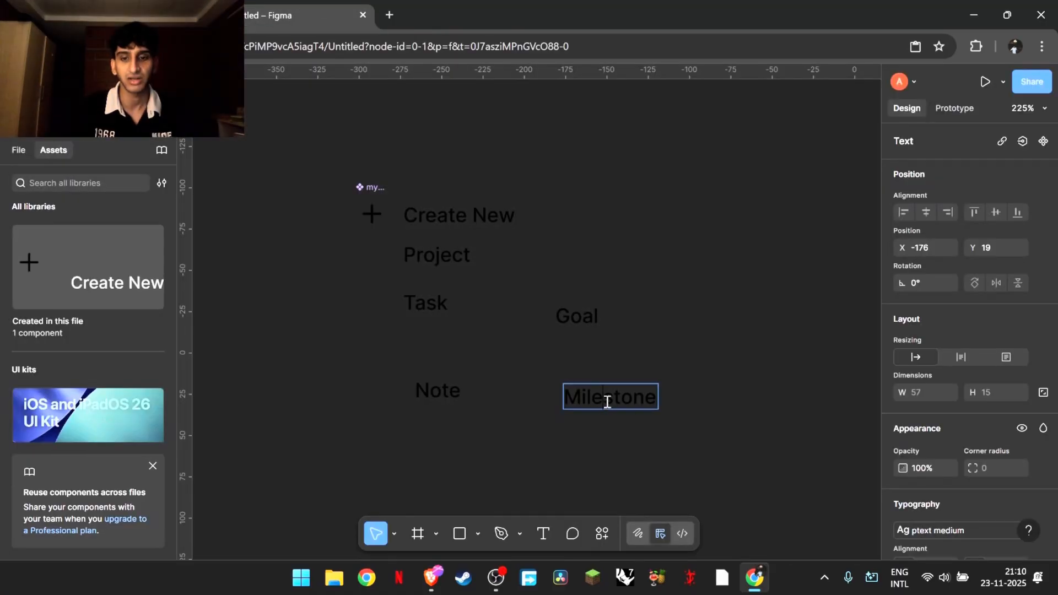
left_click_drag(606, 401, 782, 406)
left_click(774, 406)
left_click_drag(629, 401, 574, 481, "alt")
double_click(573, 480)
key("BackSpace")
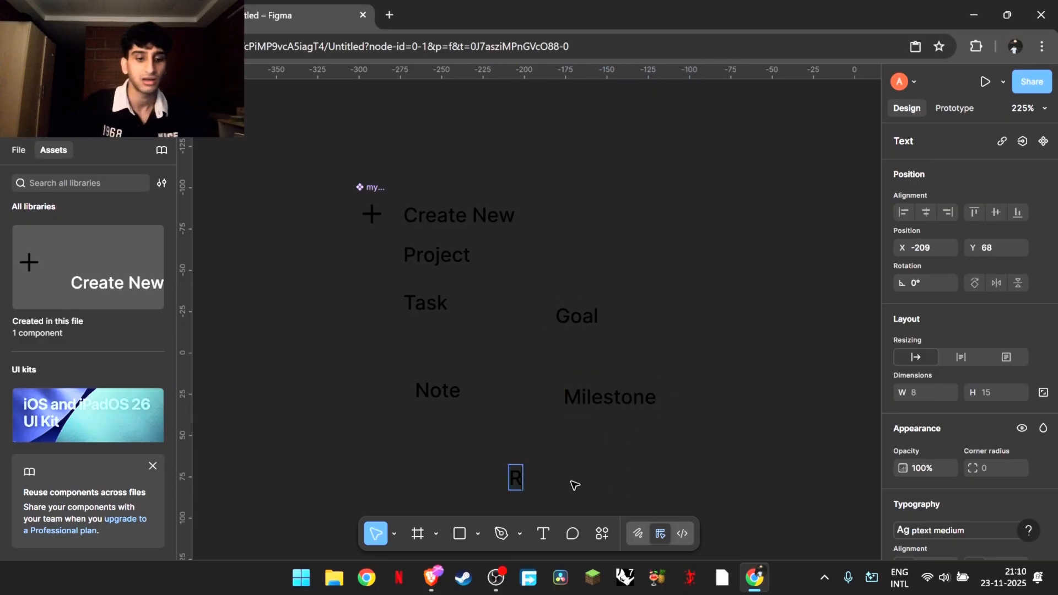
type("Reminder")
left_click(677, 415)
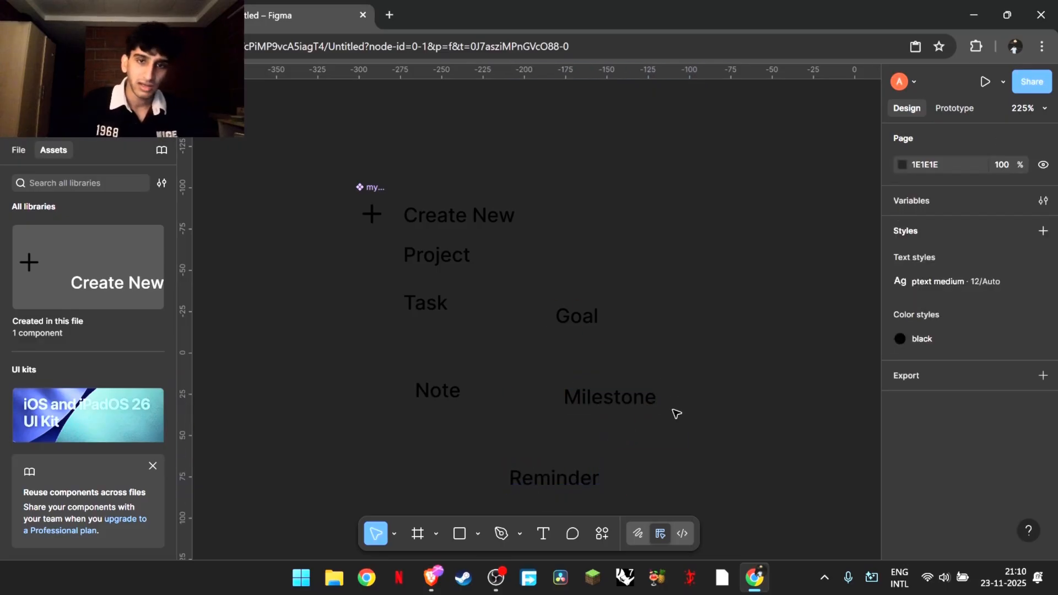
Step: Move all seven text labels together to the right and slightly up, away from the plus icon
left_click_drag(409, 187, 634, 504)
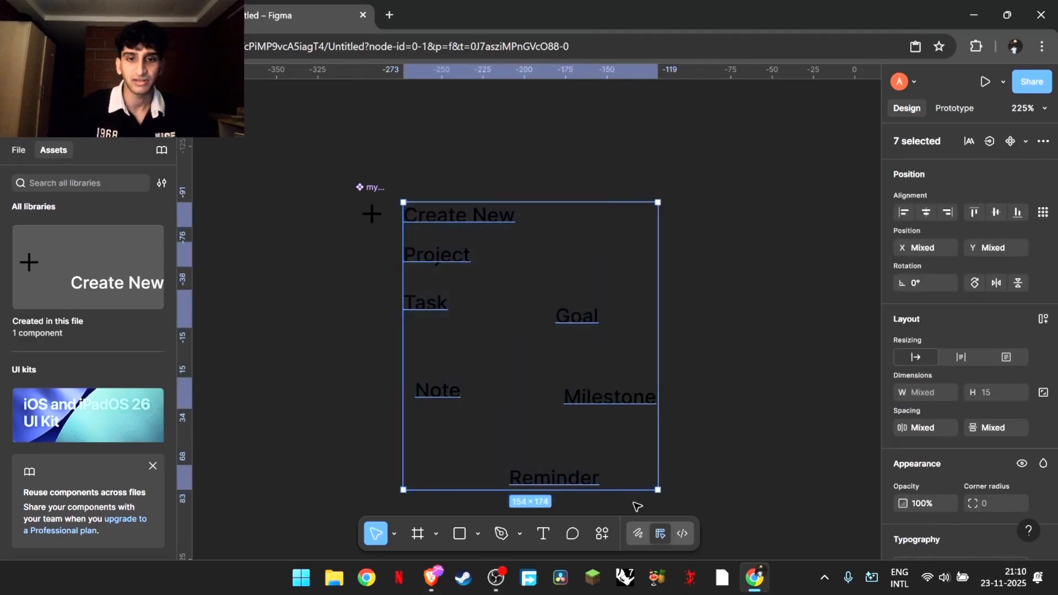
left_click_drag(496, 314, 595, 286)
left_click(377, 353)
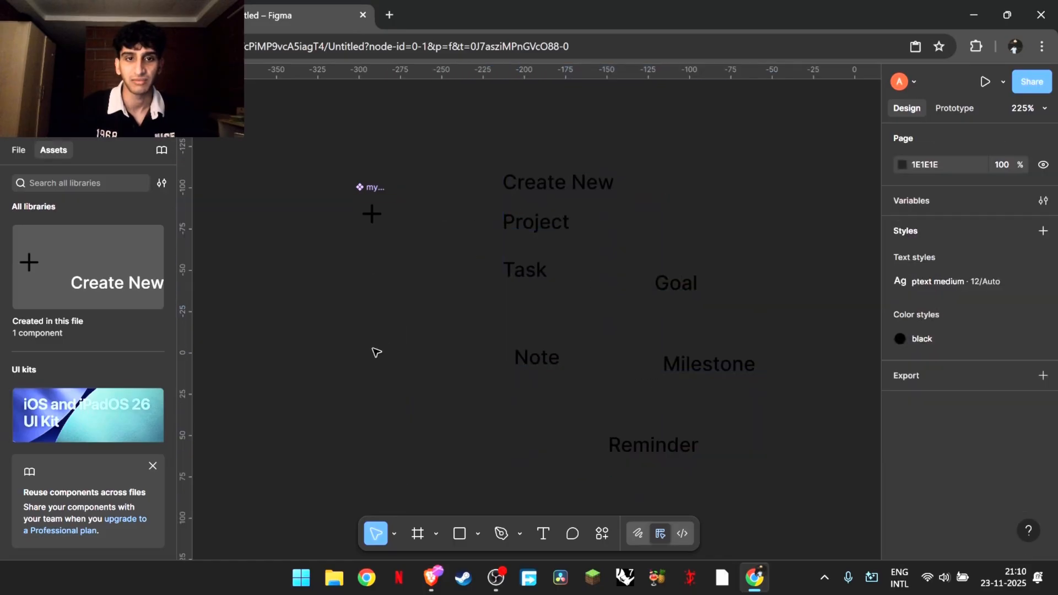
Step: Add a second variant to the mynaui:plus component
left_click(375, 214)
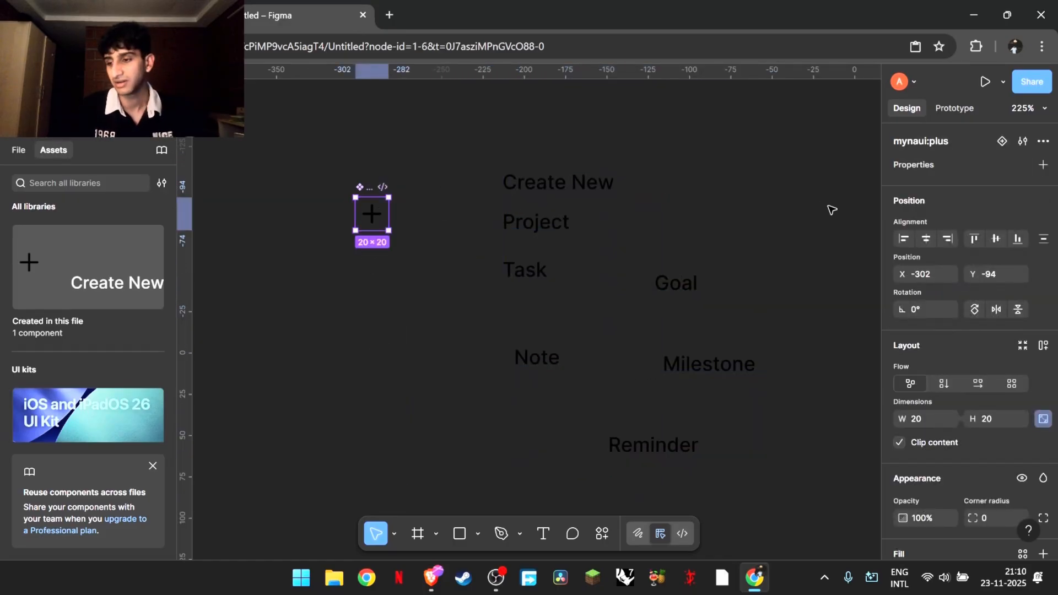
left_click(1002, 141)
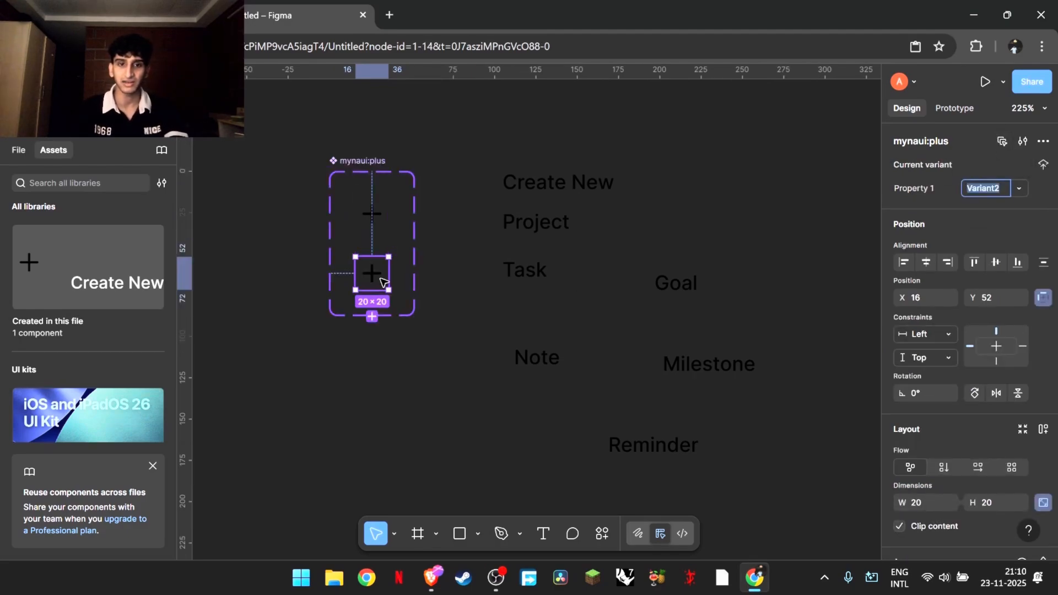
Step: Open the Iconify plugin and look through the icon results for "project"
left_click(610, 534)
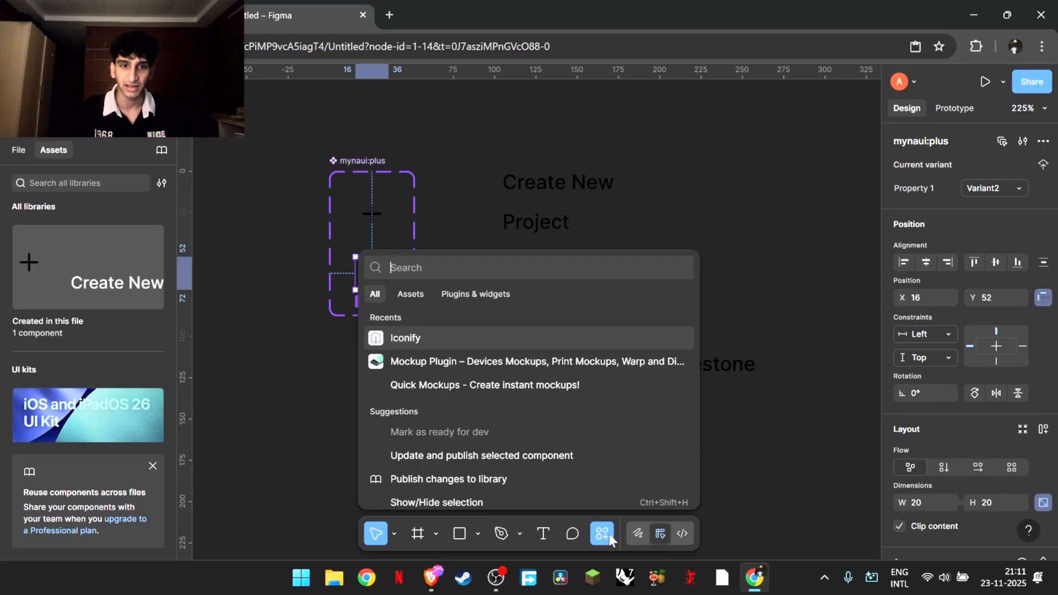
left_click(449, 339)
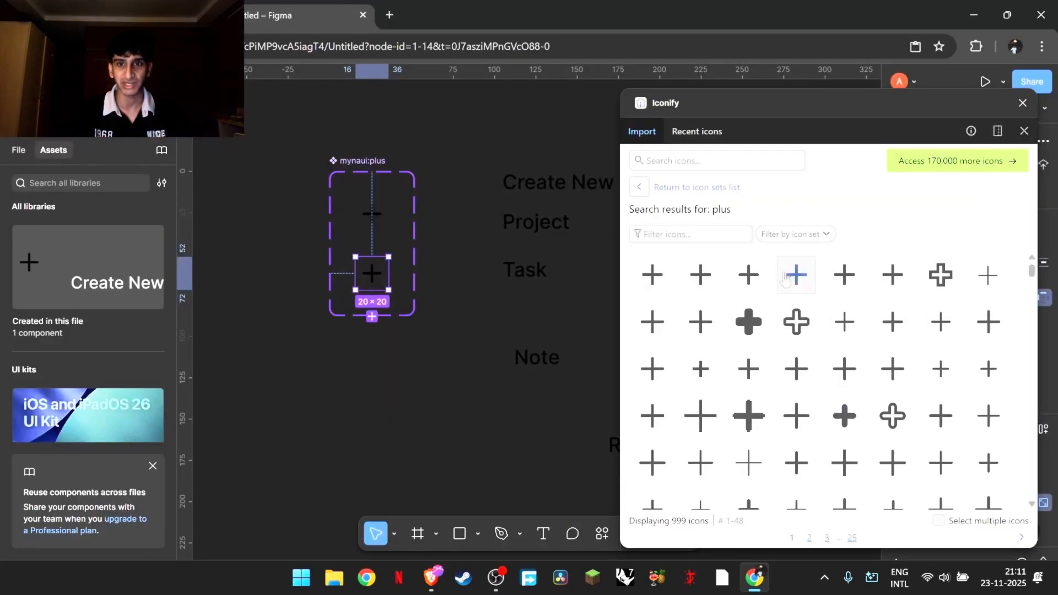
type("project")
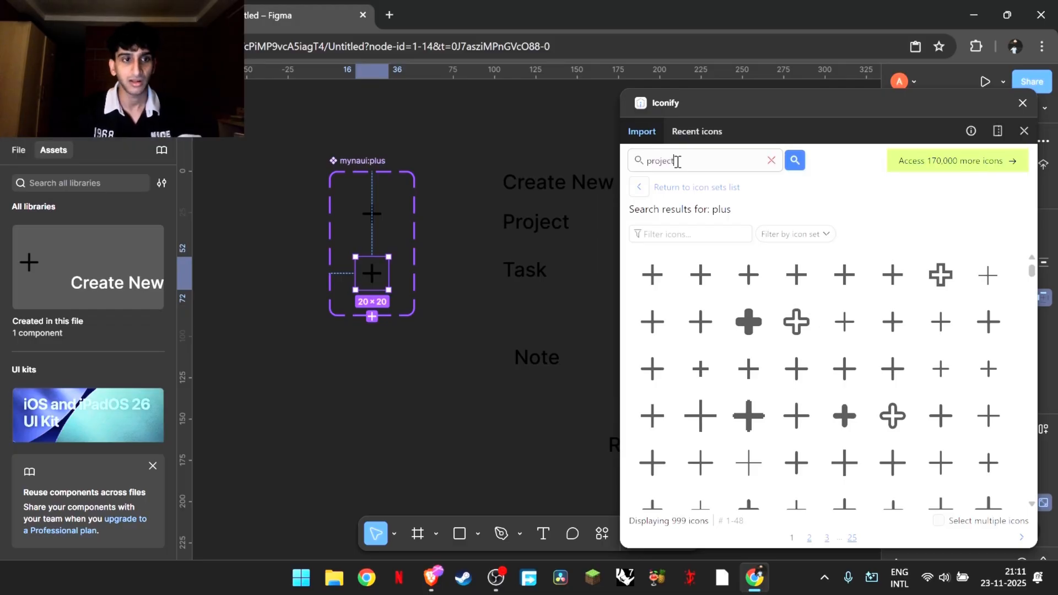
key("Return")
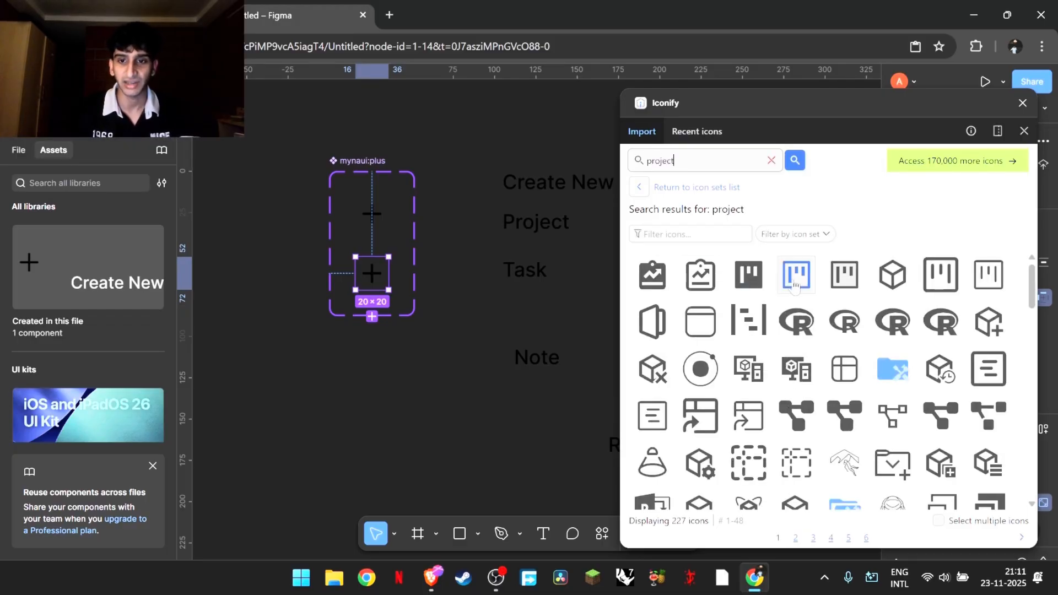
scroll(839, 367, "down", 4)
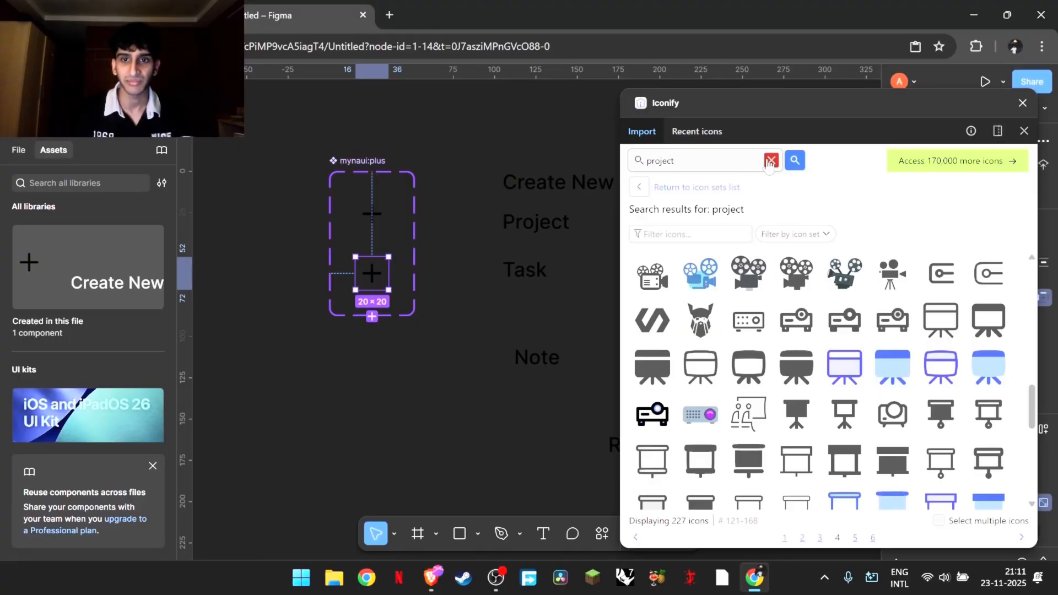
Step: Search Iconify for "folder" and place the material-symbols:folder-outline icon on the canvas below the plus component set
left_click(772, 160)
type("t")
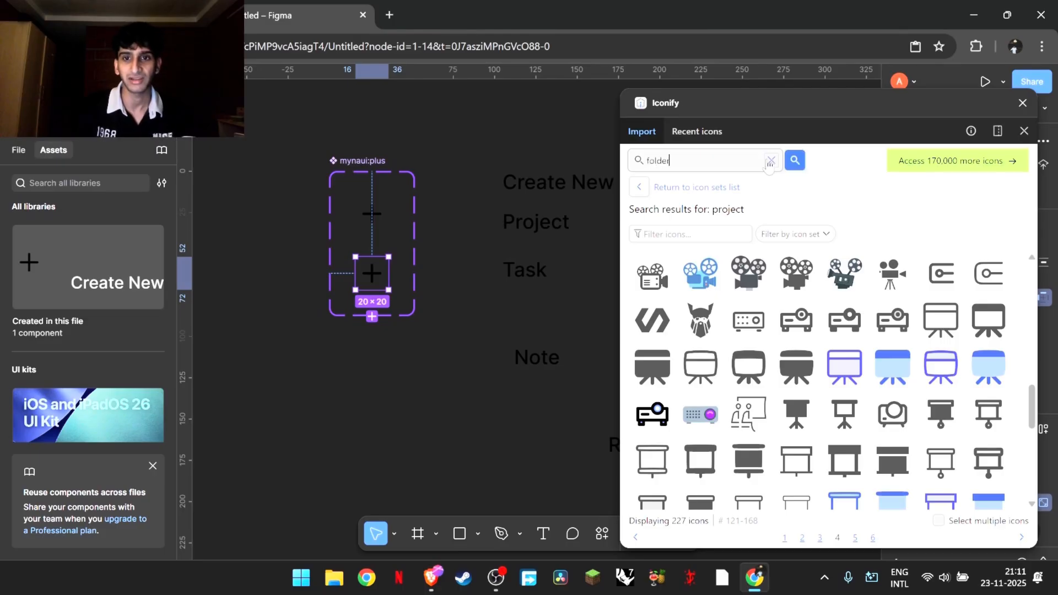
type("older")
key("Return")
left_click_drag(701, 275, 386, 371)
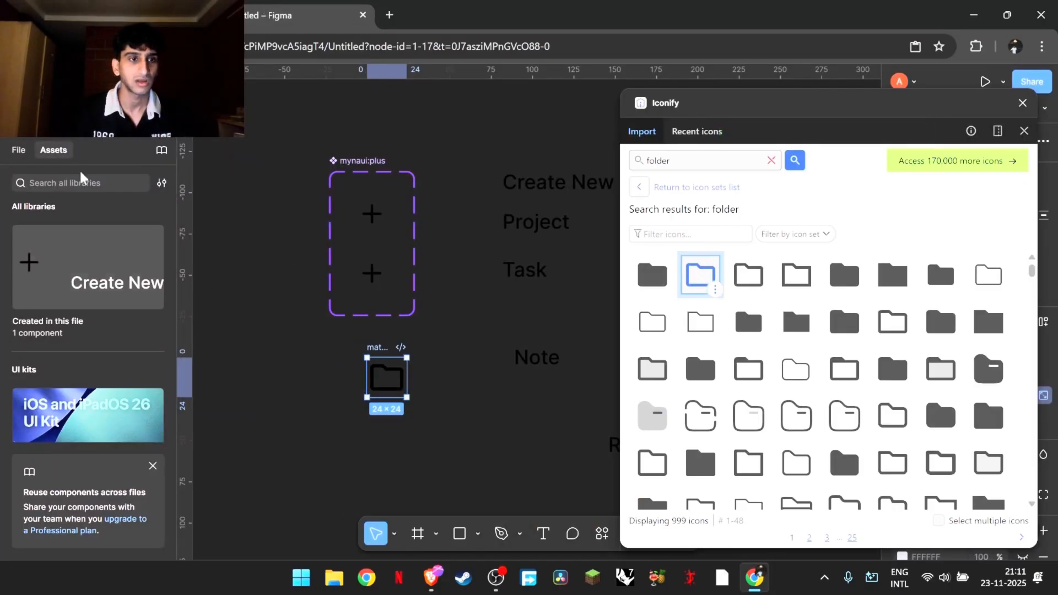
Step: Paste a copy of the folder-outline icon into Variant2 of mynaui:plus and delete the plus vector from that variant
left_click(18, 151)
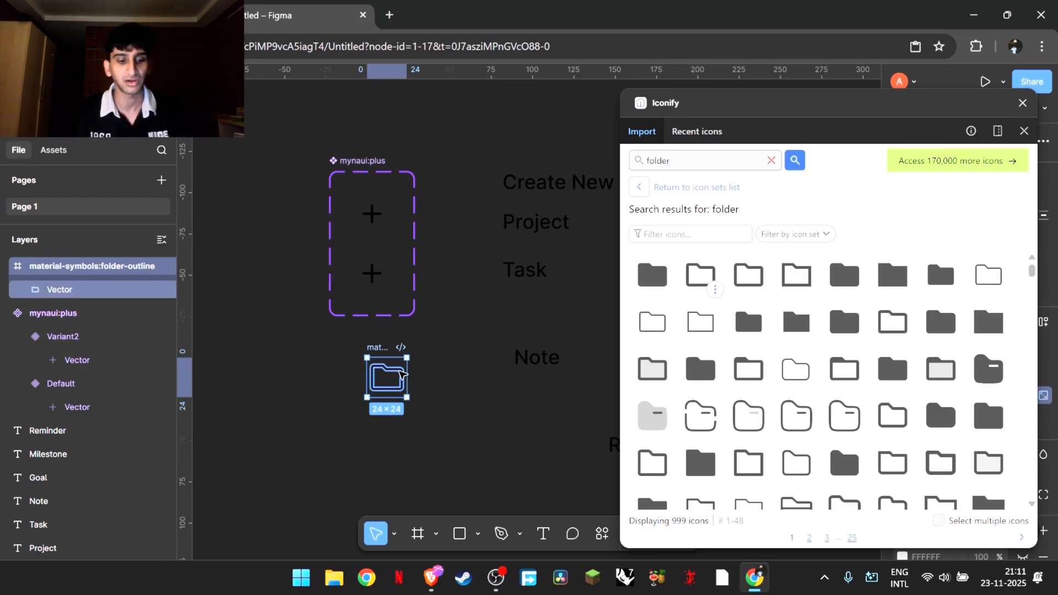
left_click(379, 268)
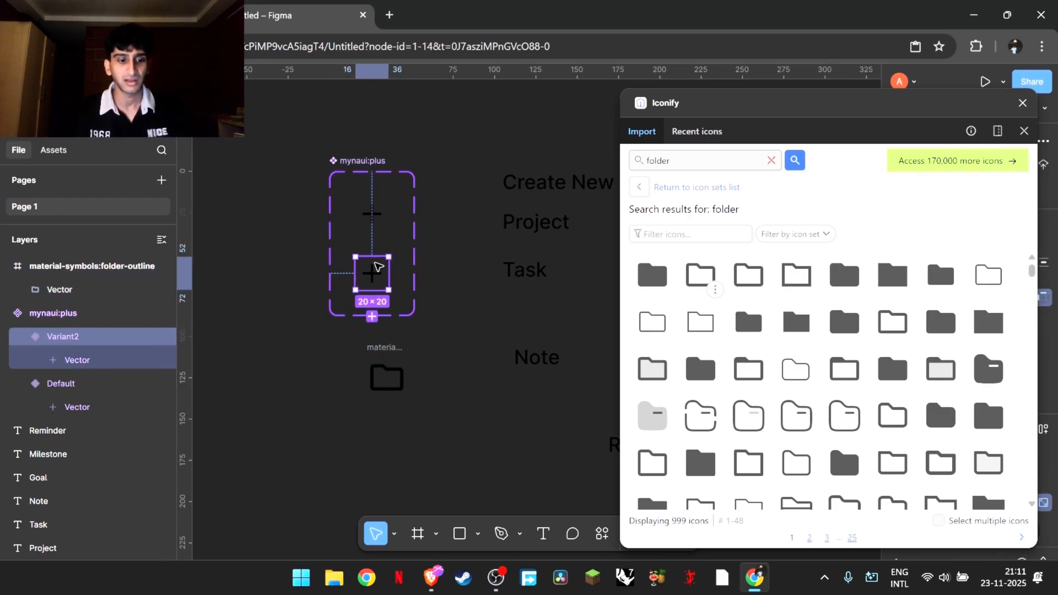
left_click(379, 268)
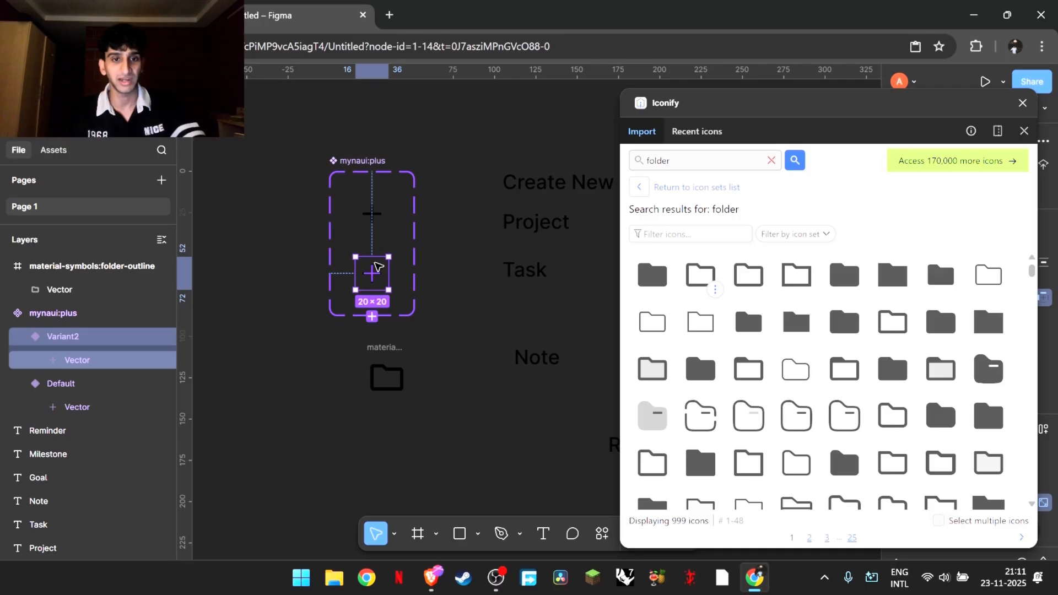
left_click(391, 364)
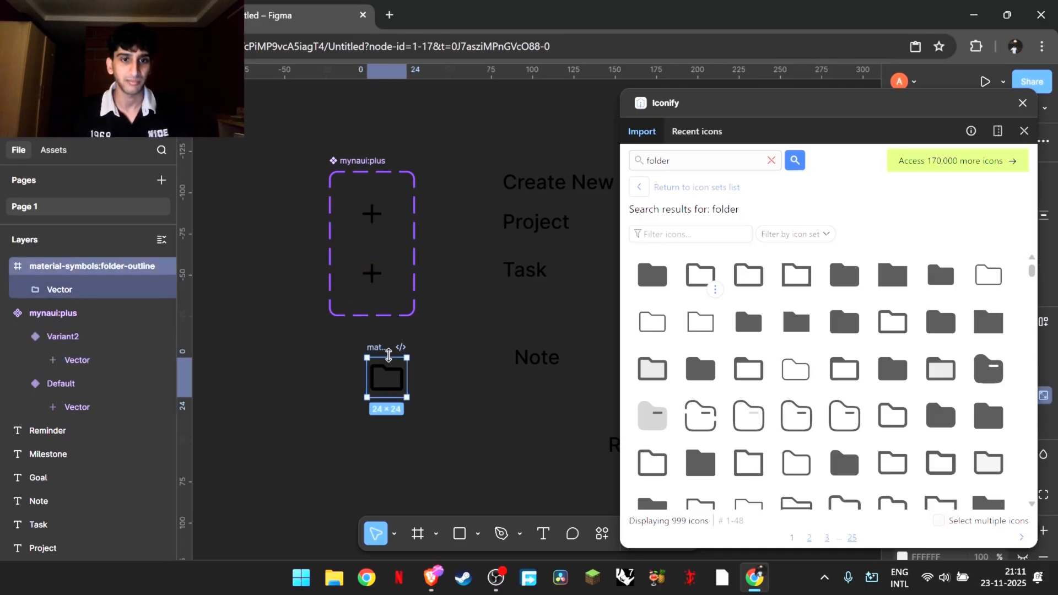
left_click(375, 274)
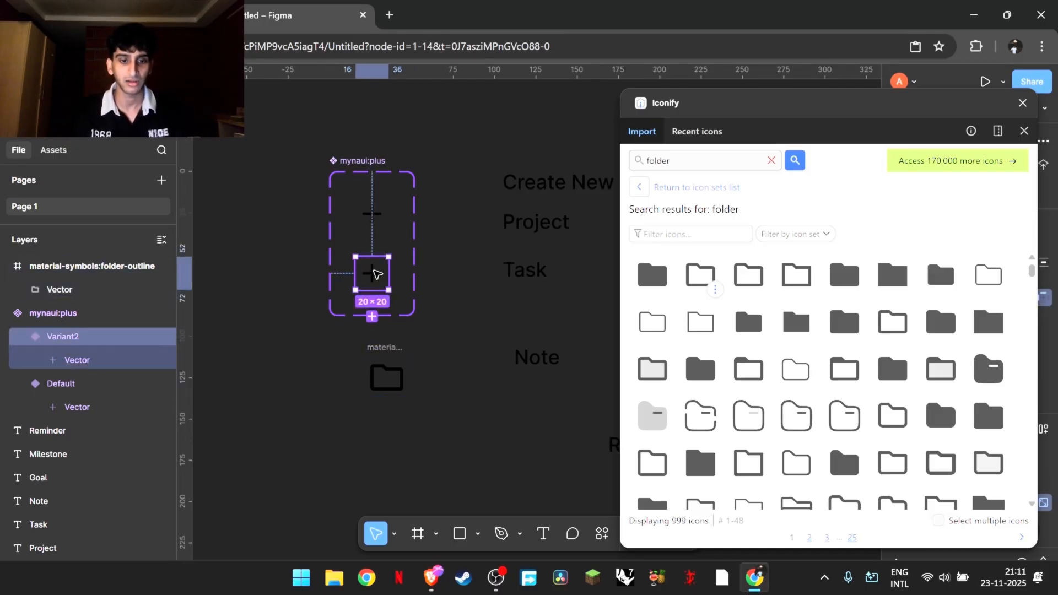
key("ctrl+v")
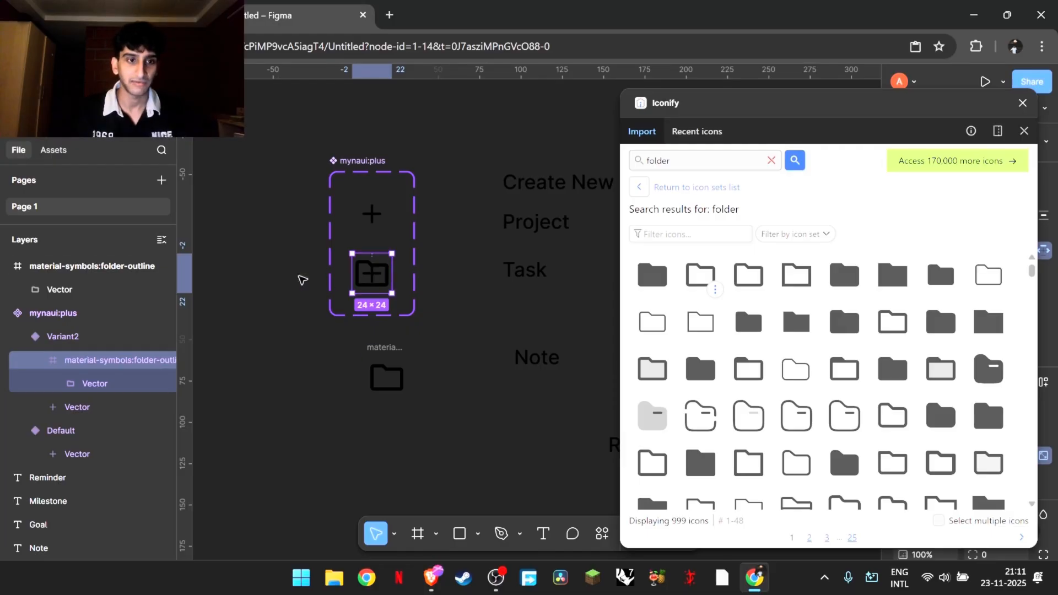
left_click(98, 407)
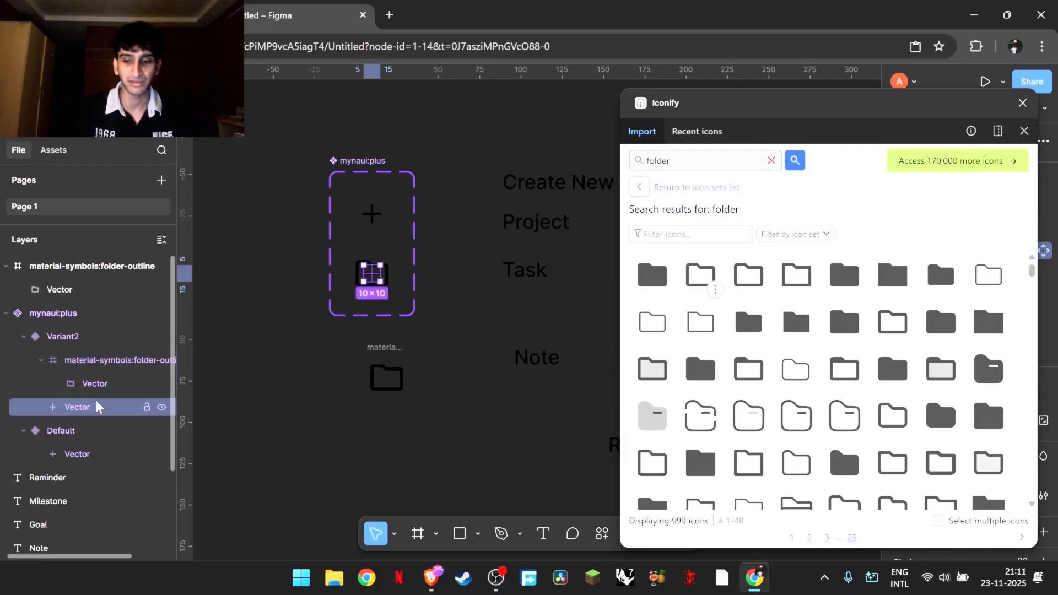
key("Delete")
left_click(381, 276)
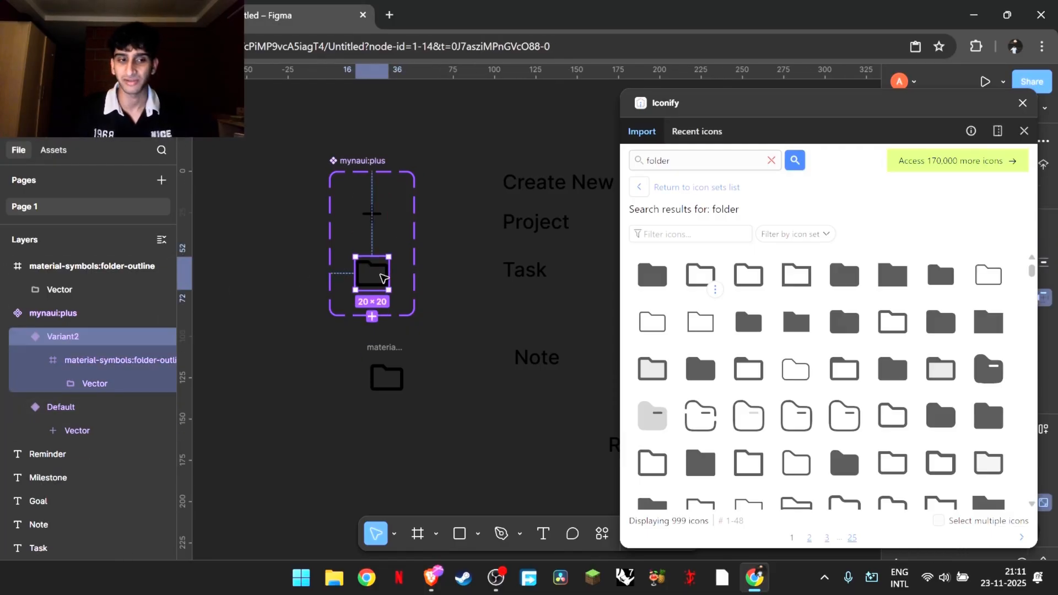
left_click(480, 331)
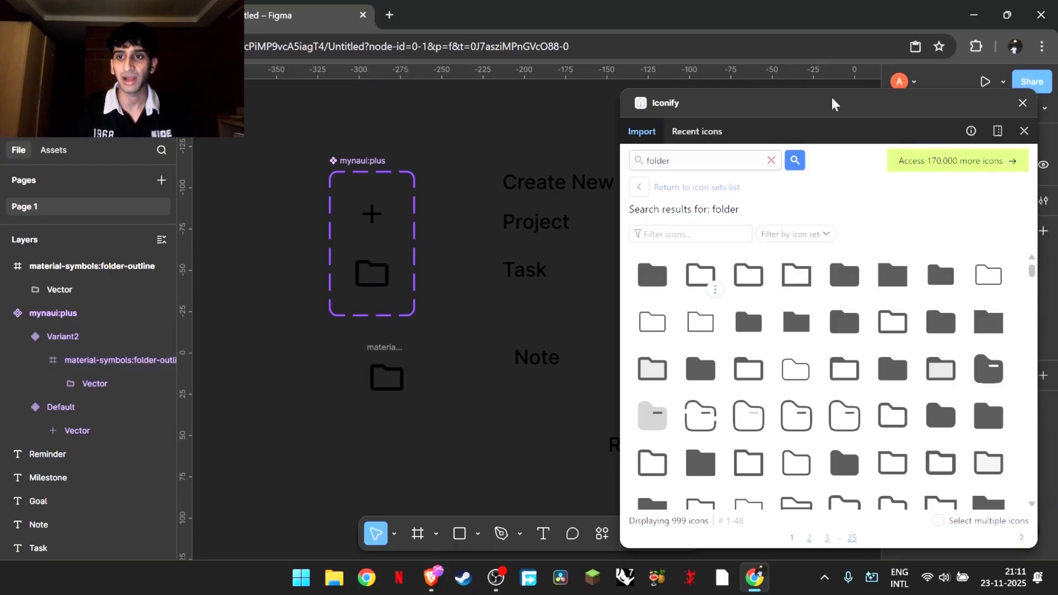
Step: Move the Iconify window aside and scale the folder icon inside Variant2 down to 18 × 18
left_click_drag(836, 105, 590, 317)
left_click(384, 278)
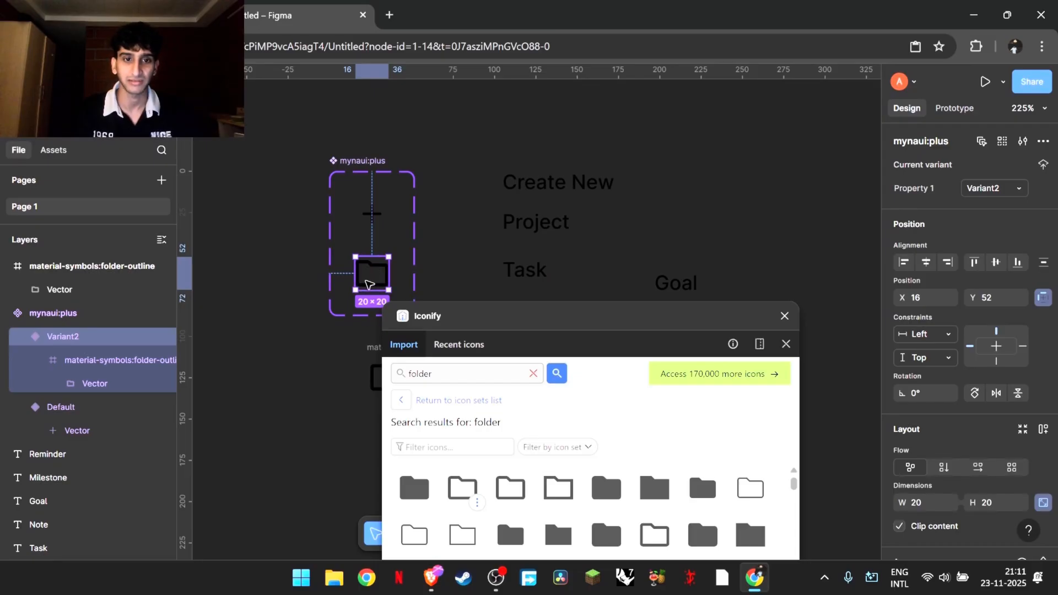
double_click(368, 284)
left_click_drag(350, 292, 377, 273)
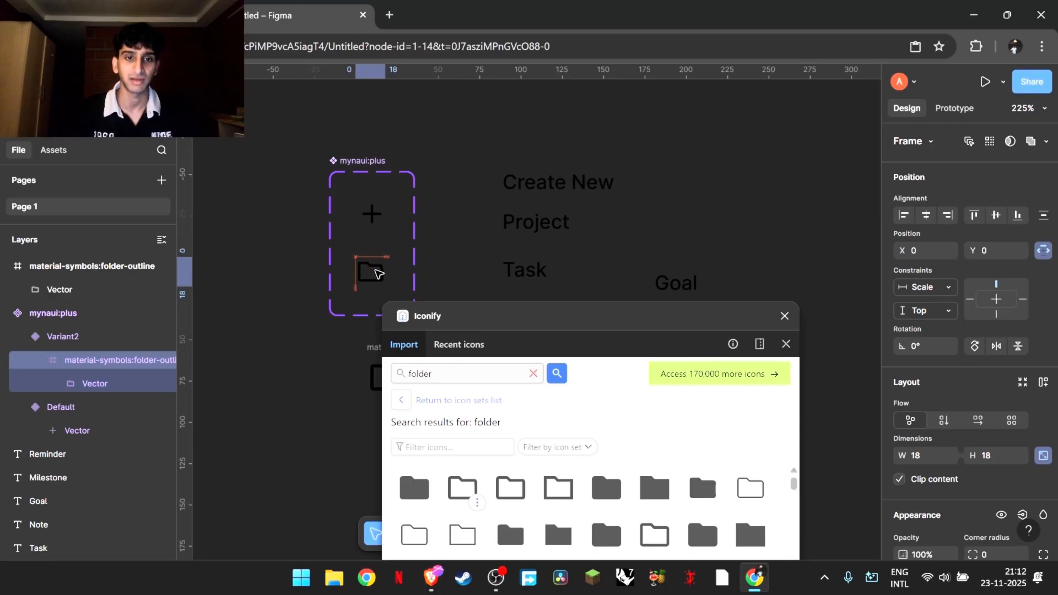
left_click(252, 264)
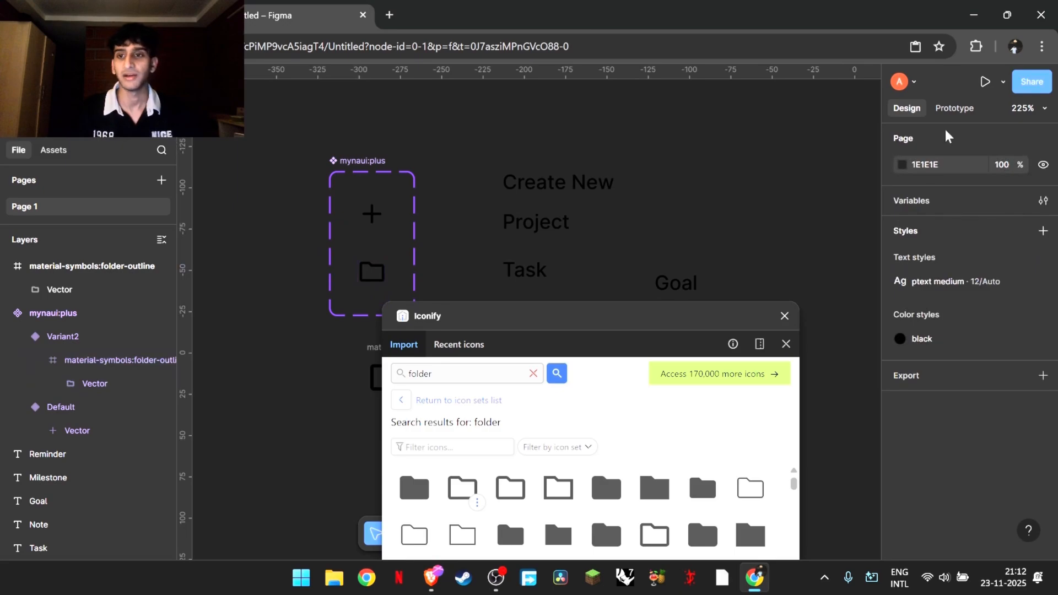
Step: Rename the folder variant's Property 1 value to "project"
left_click(368, 270)
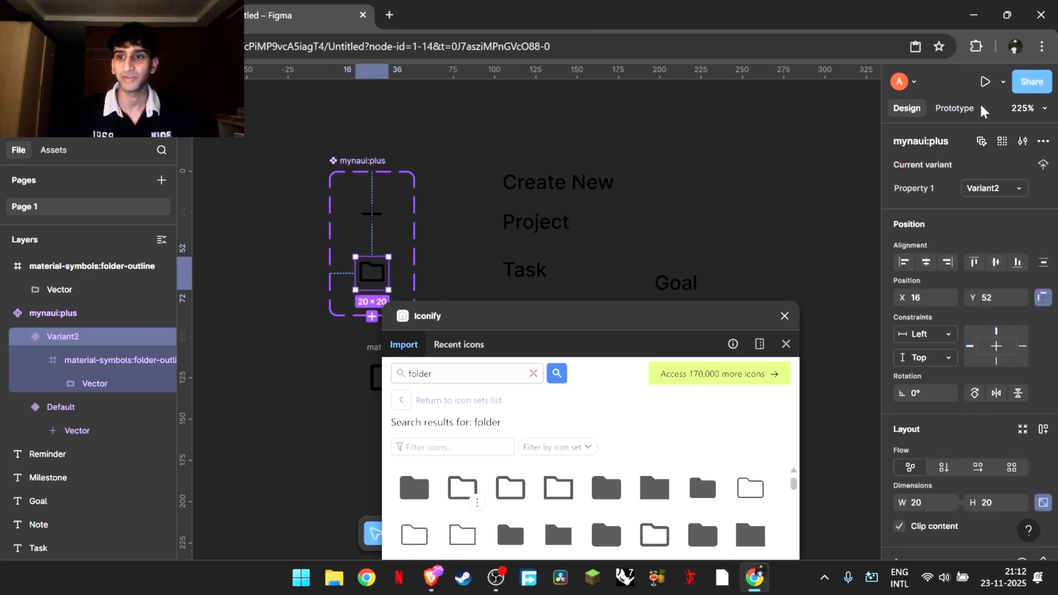
left_click(987, 188)
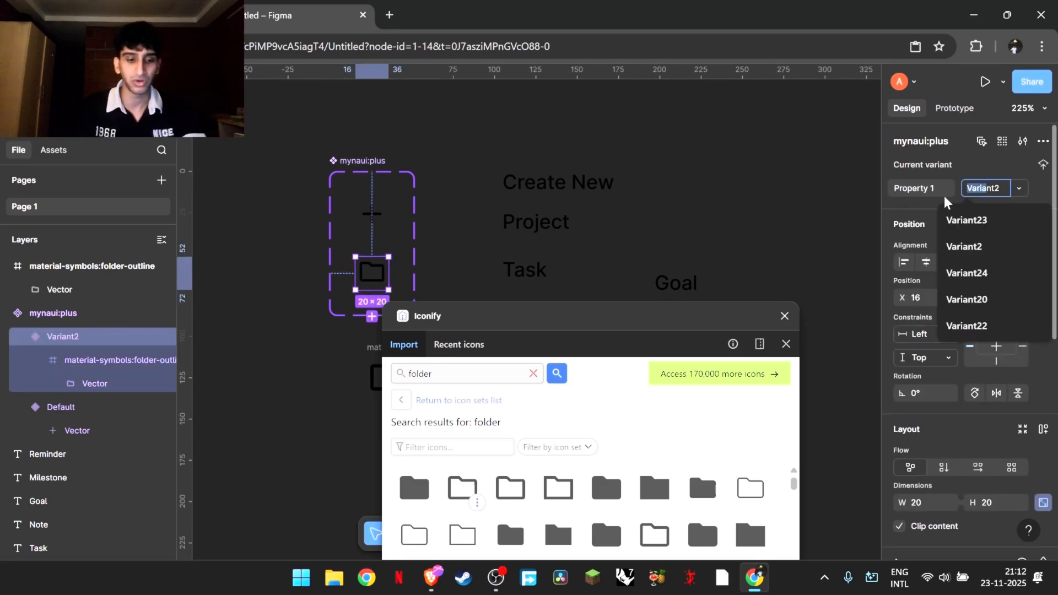
type("fo")
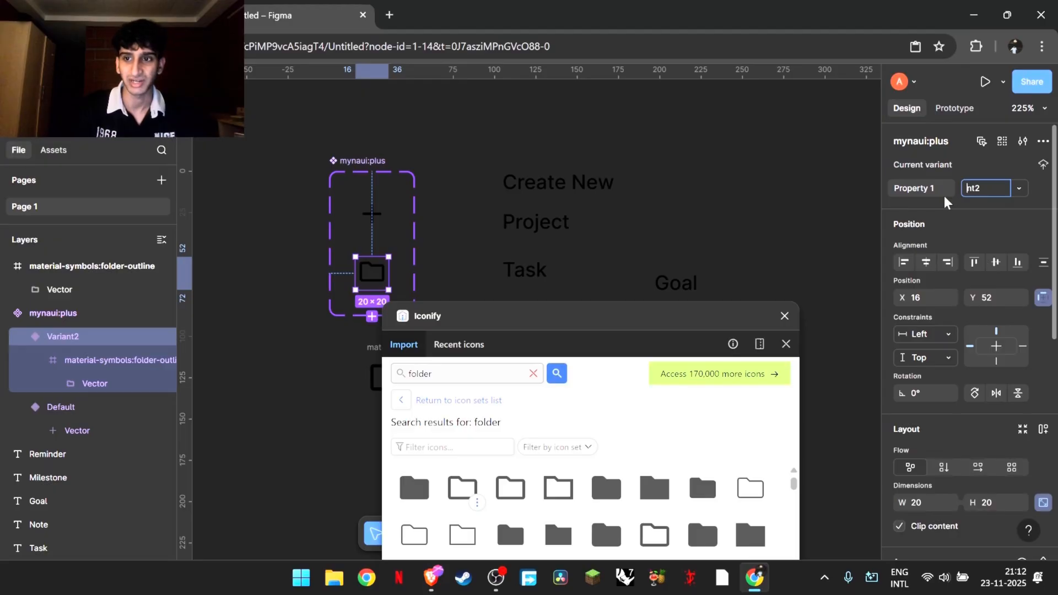
type("proje")
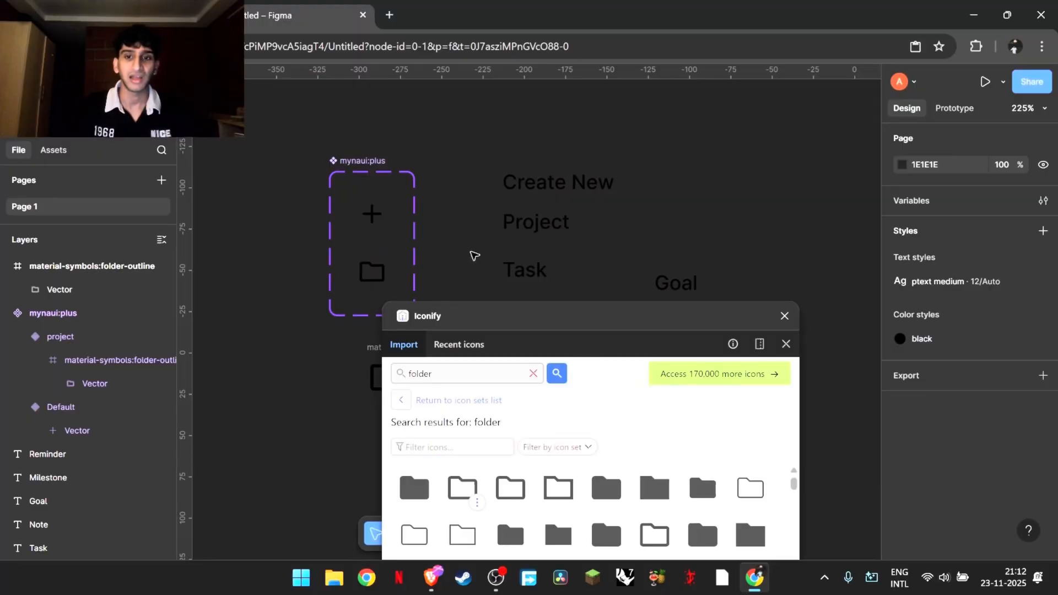
Step: Move the Iconify window off the component, check the reference video's menu icons and clear the "folder" search
left_click_drag(673, 307, 831, 88)
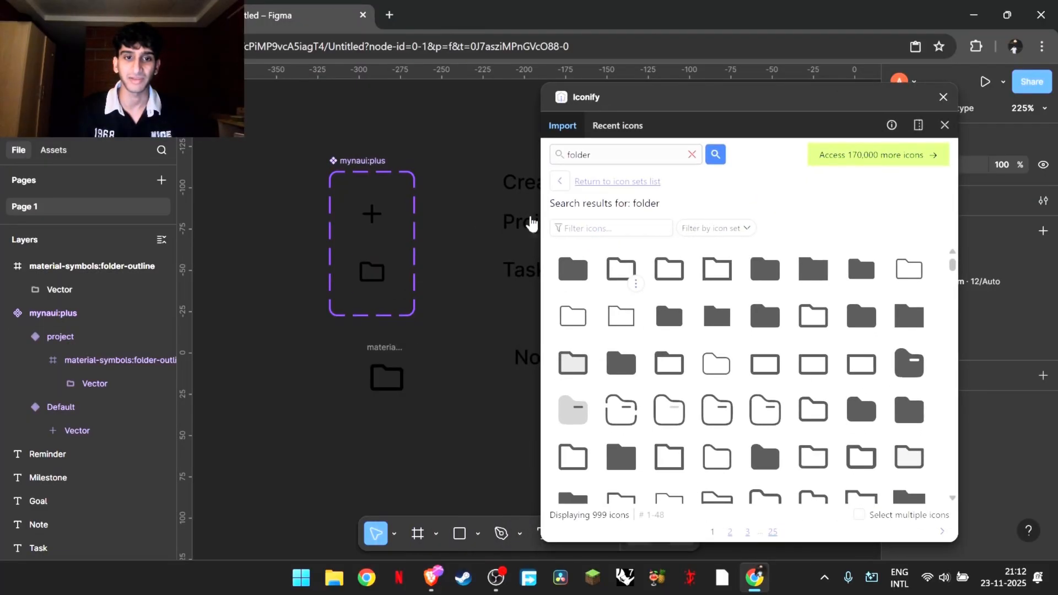
left_click(365, 268)
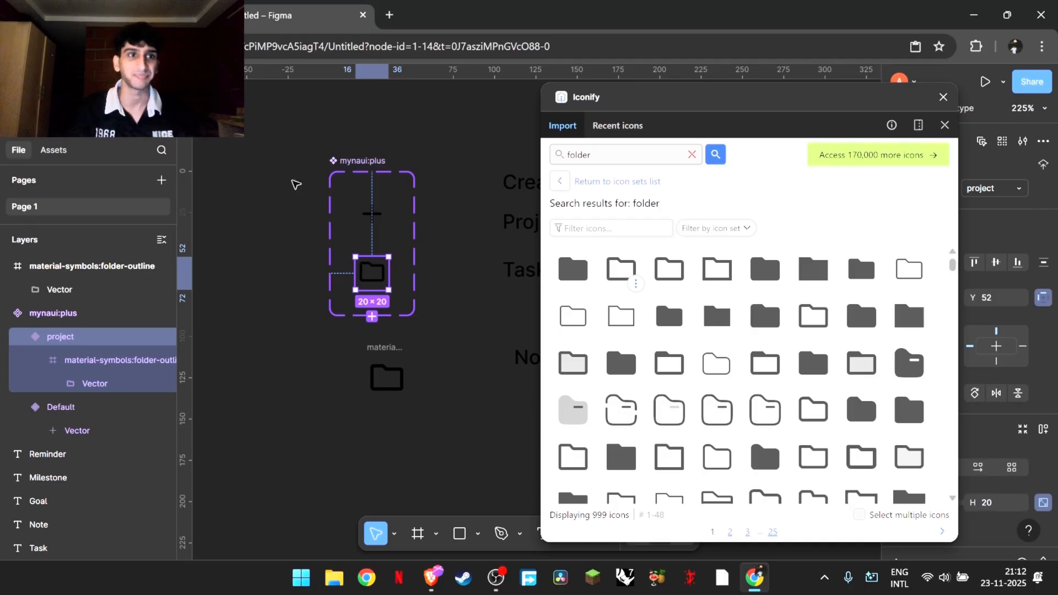
left_click(121, 15)
left_click(296, 10)
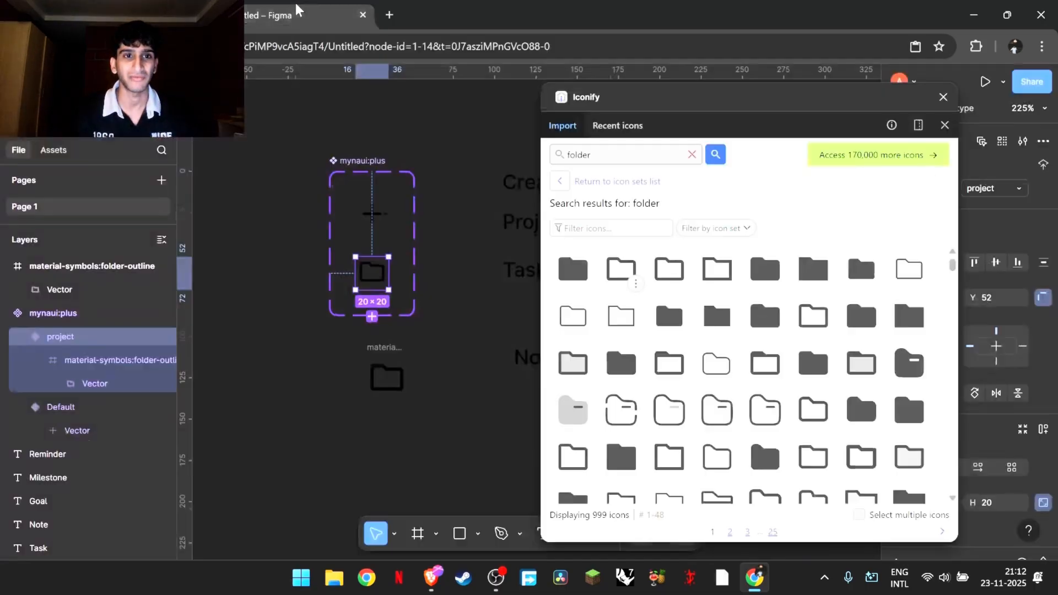
left_click(692, 155)
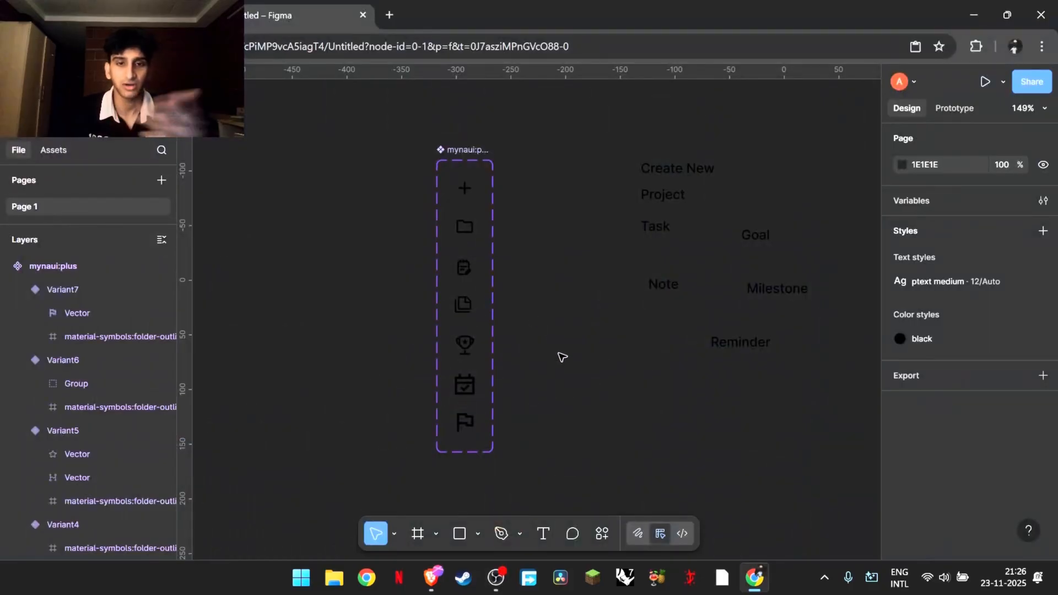
Step: Check the menu names in the reference video and set Variant3's Property 1 value to "note"
scroll(563, 359, "up", 5)
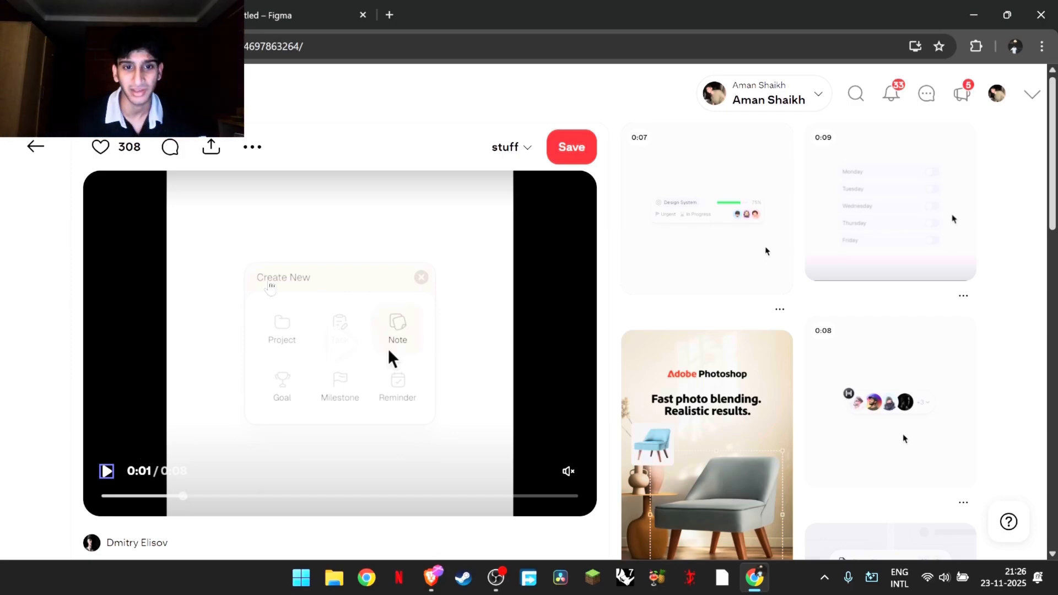
left_click(270, 7)
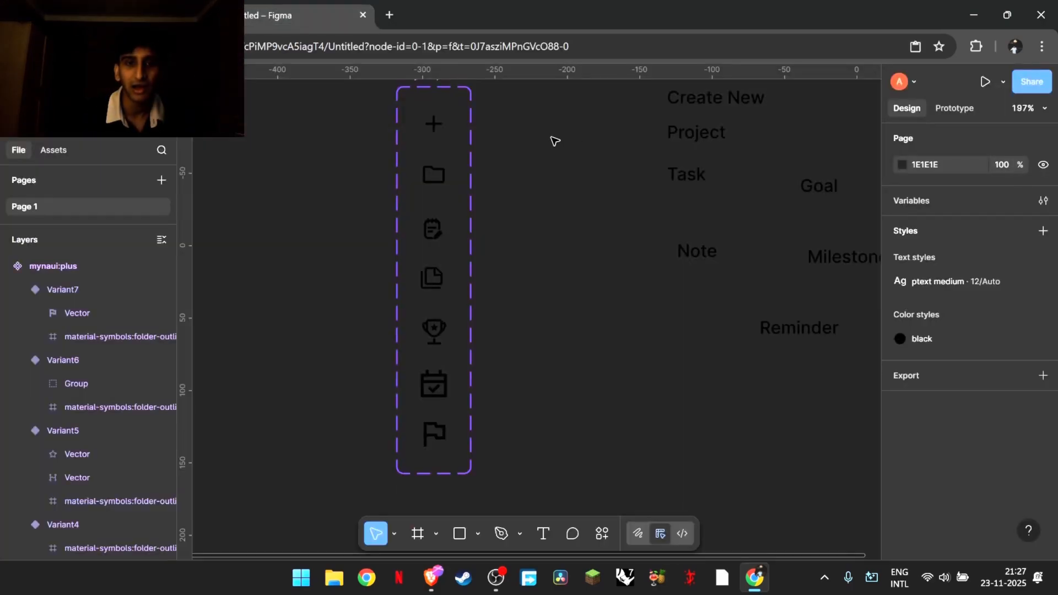
left_click(435, 186)
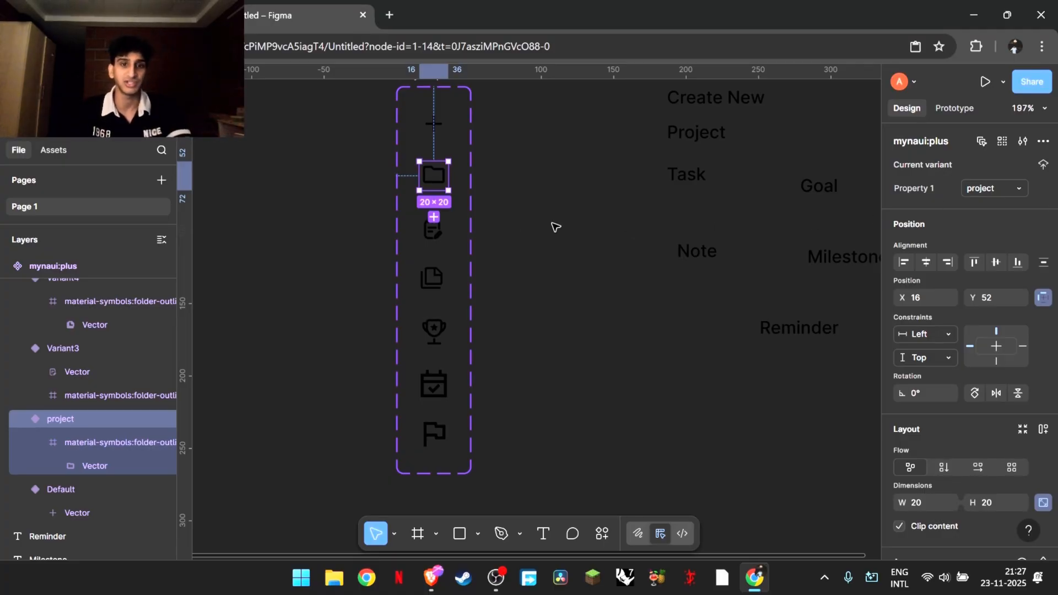
left_click(435, 231)
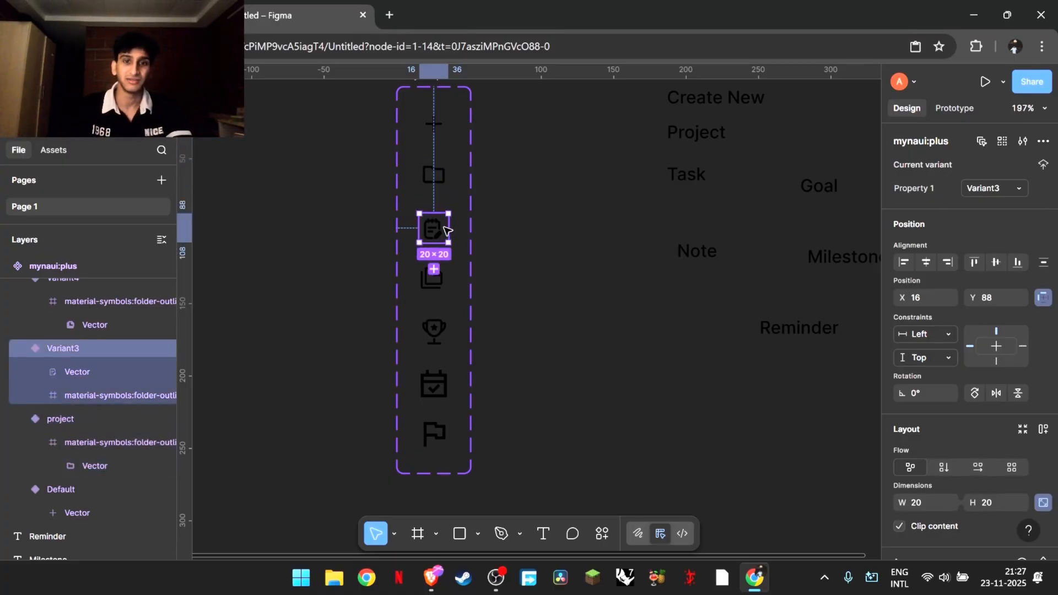
left_click(979, 190)
left_click(165, 15)
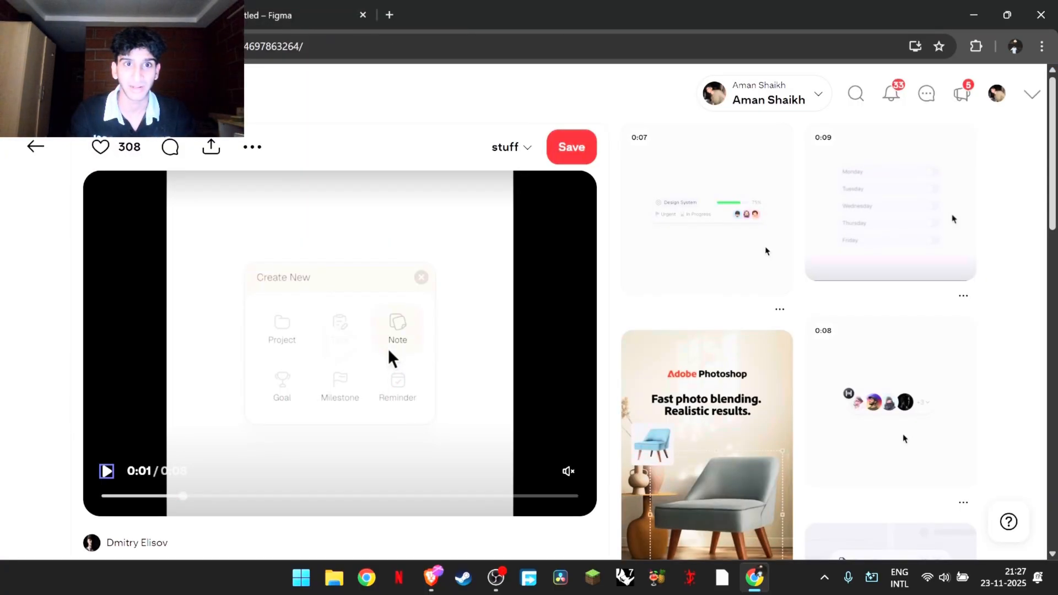
left_click(276, 15)
type("no")
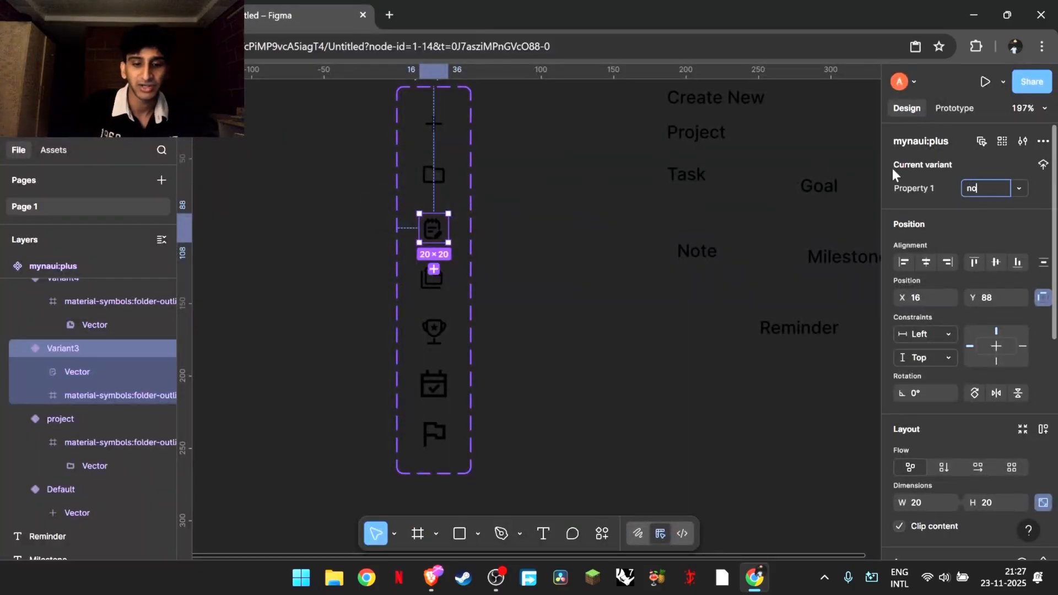
type("te")
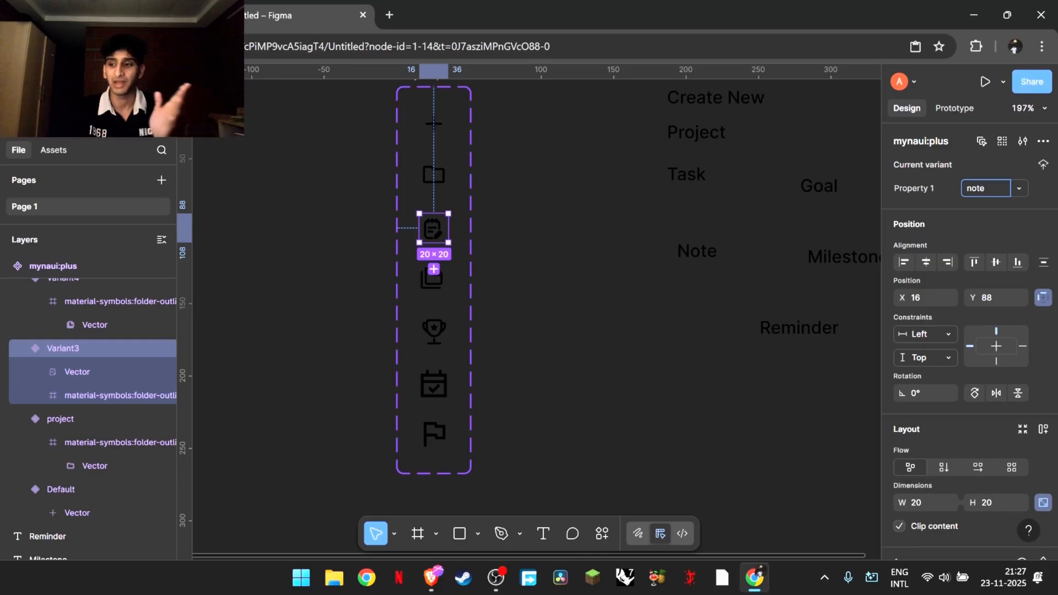
left_click(110, 15)
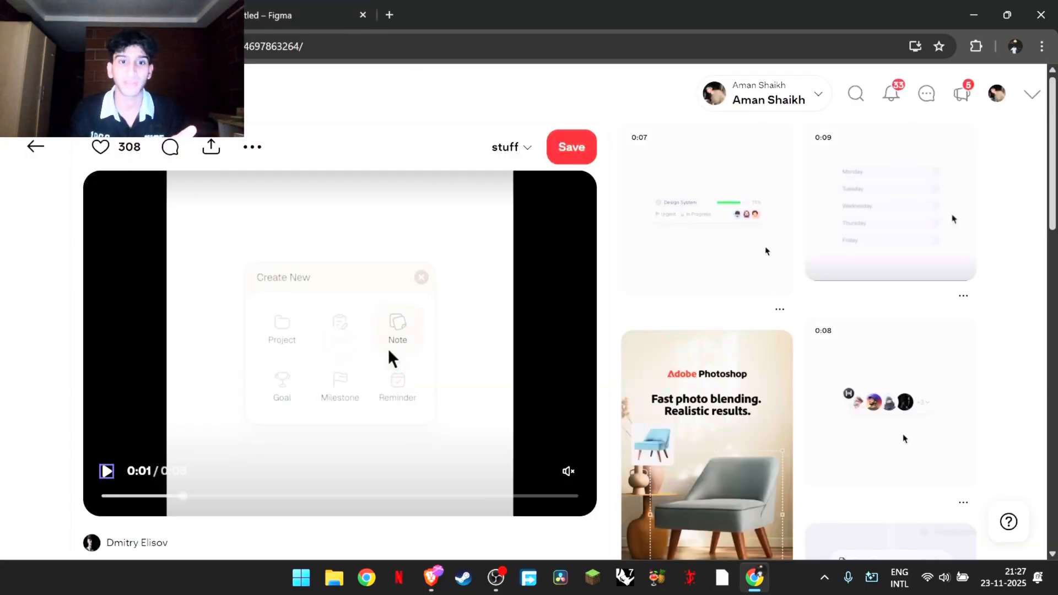
Step: Return to the Figma file and set the trophy icon variant's Property 1 value to "goal"
left_click(292, 15)
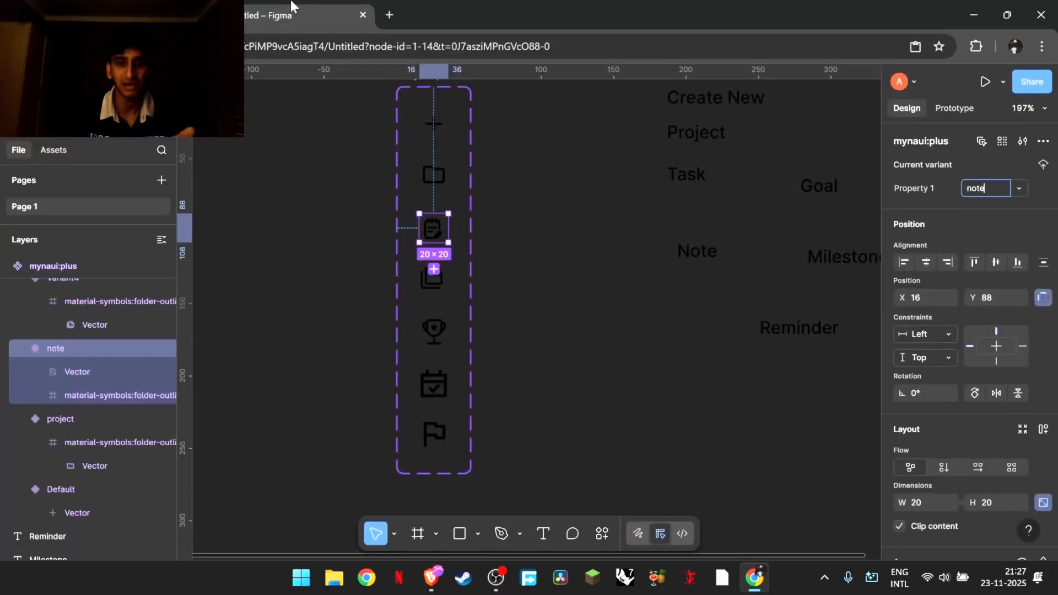
left_click(433, 337)
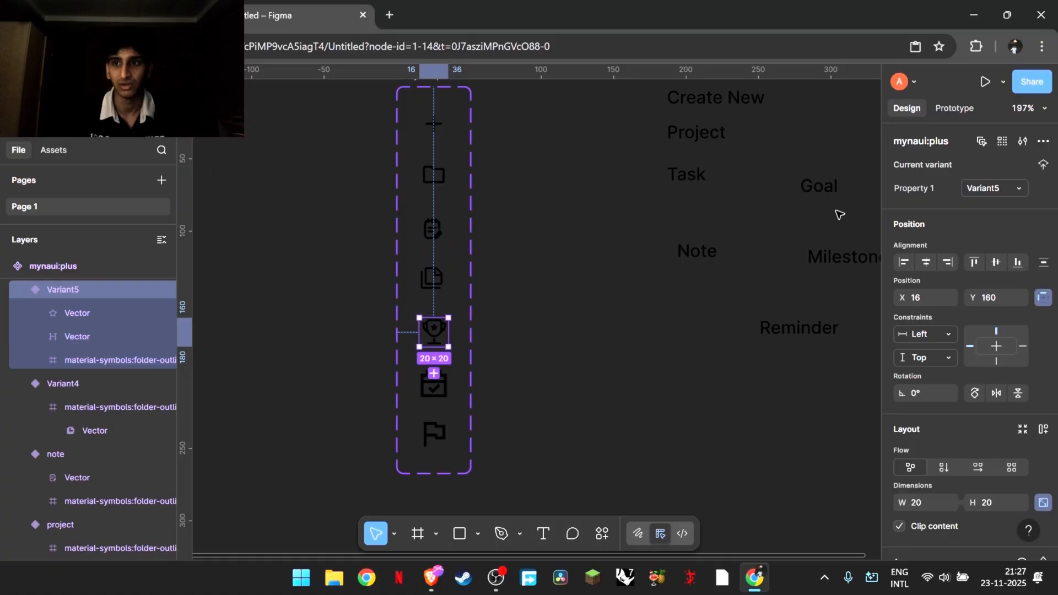
left_click(978, 189)
type("goal")
key("Return")
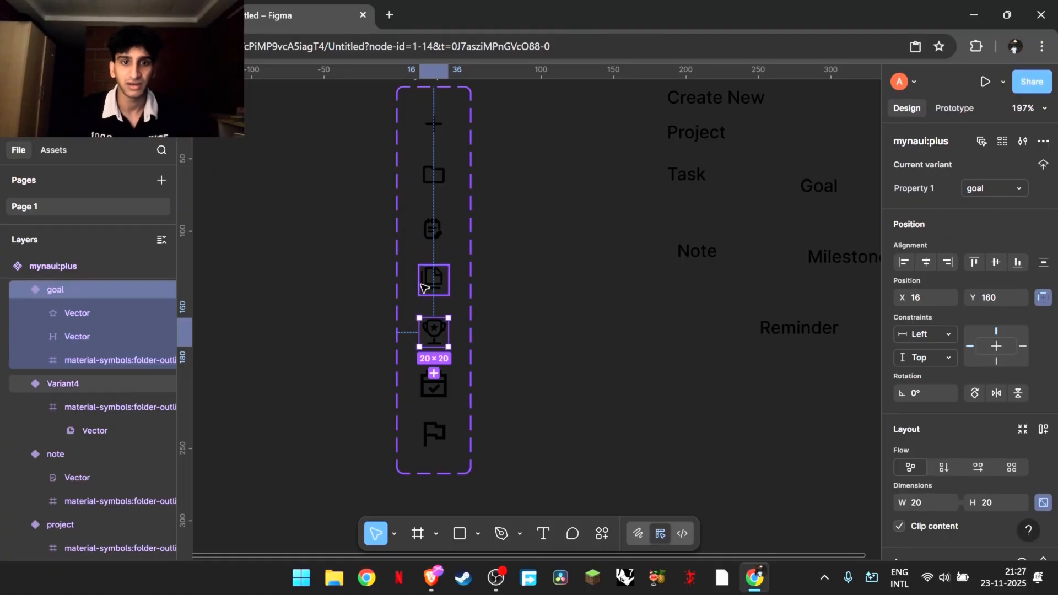
Step: Check the menu names in the reference video and set the stacked-pages icon variant's Property 1 value to "note"
left_click(427, 284)
left_click(110, 15)
left_click(292, 15)
left_click(984, 189)
type("note")
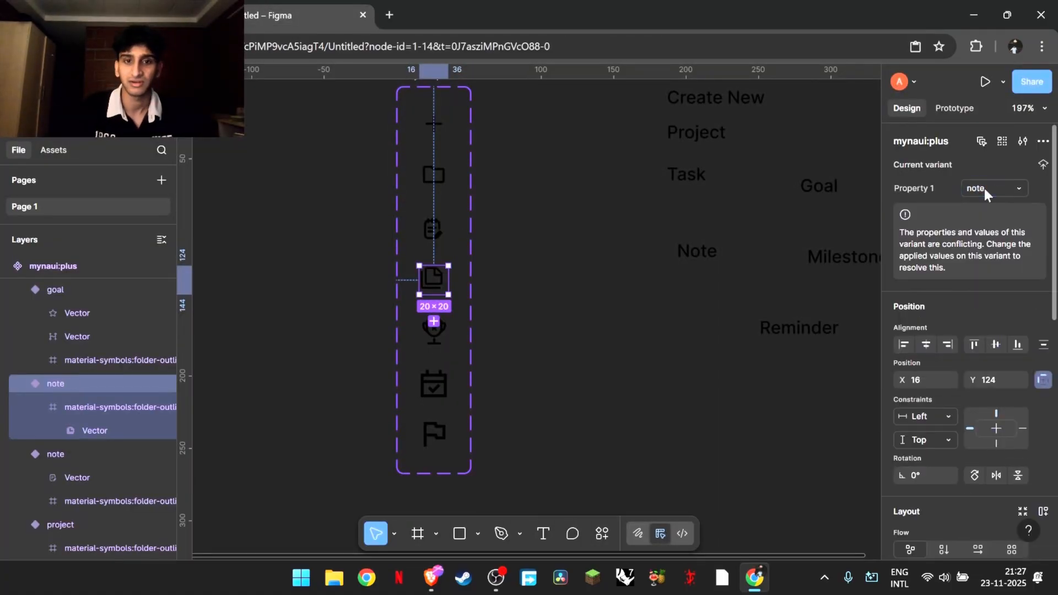
key("Return")
Step: Resolve the duplicate variant name by setting the notepad-with-pencil icon variant's Property 1 value to "task"
left_click(182, 11)
left_click(342, 6)
type("task")
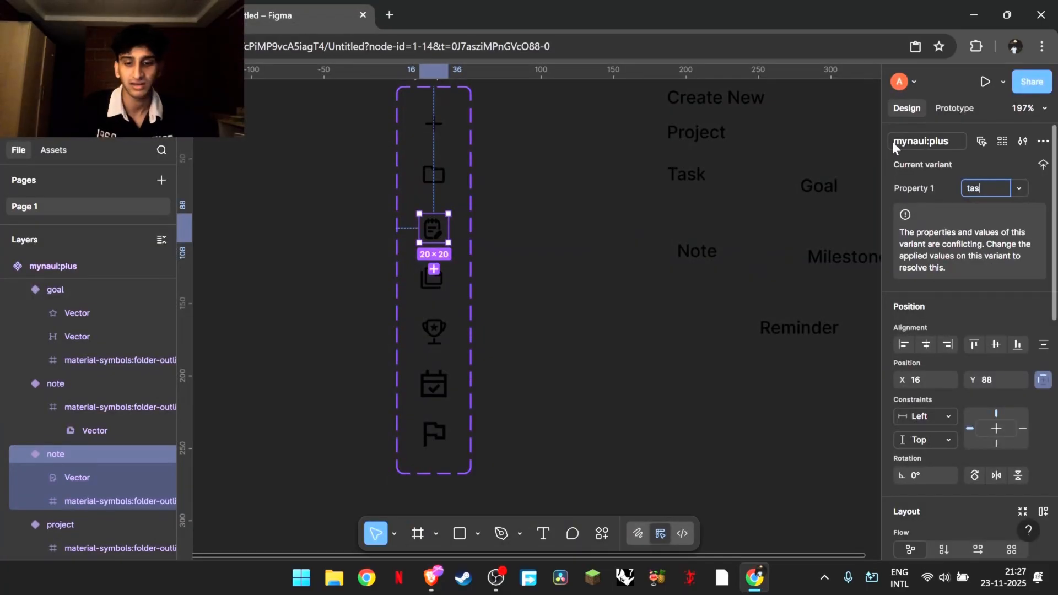
key("Return")
Step: Check the calendar icon's label in the reference video and set that variant's Property 1 value to "reminder"
left_click(434, 390)
left_click(182, 11)
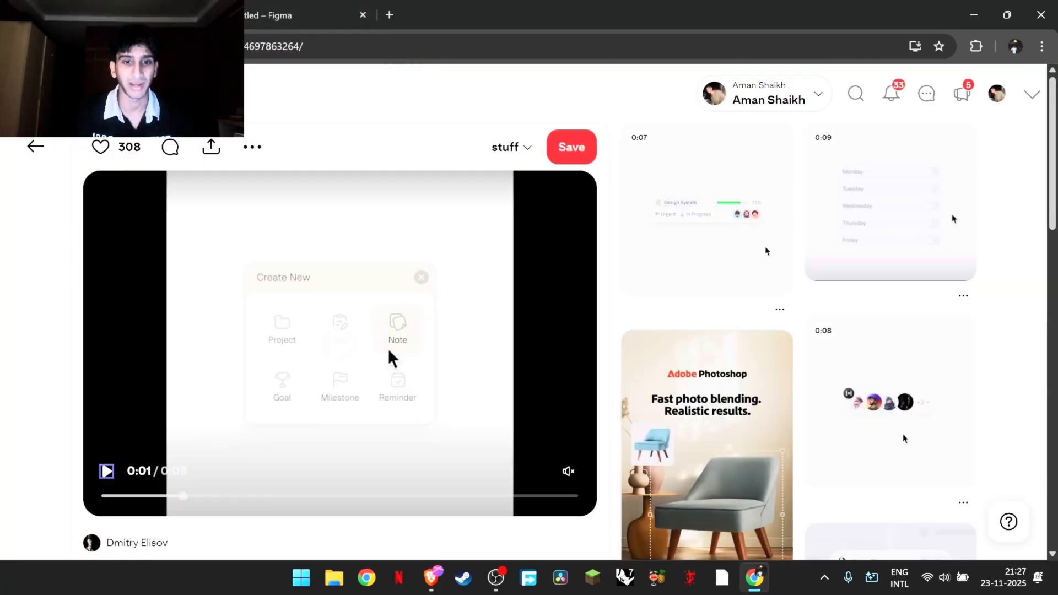
left_click(308, 15)
left_click(964, 187)
type("reminder")
key("Return")
Step: Set the flag icon variant's Property 1 value to "milestone" and deselect the component
left_click(434, 435)
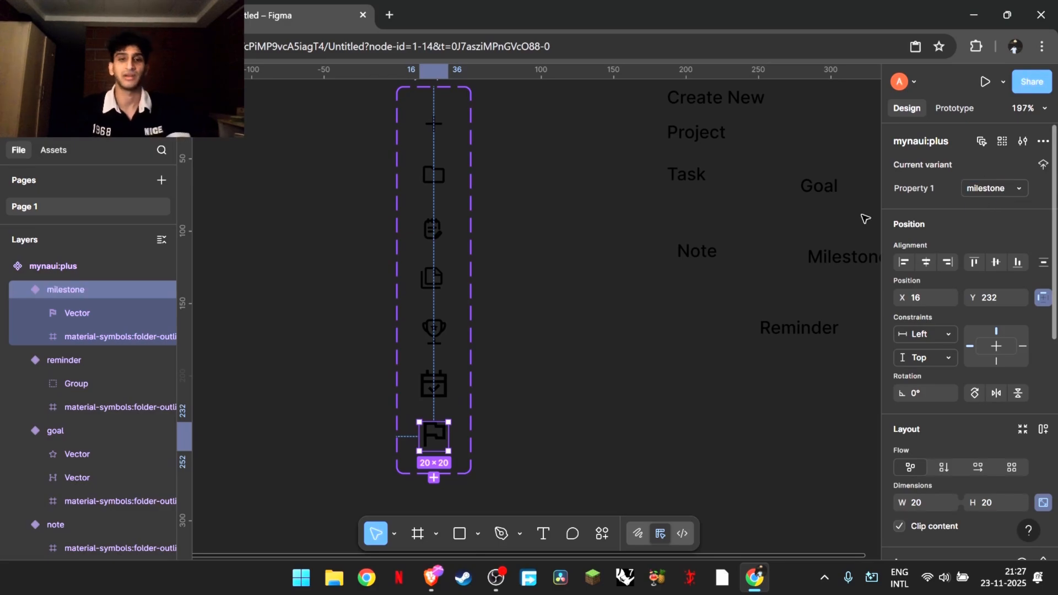
left_click(643, 279)
scroll(645, 280, "right", 3)
scroll(645, 281, "up", 1)
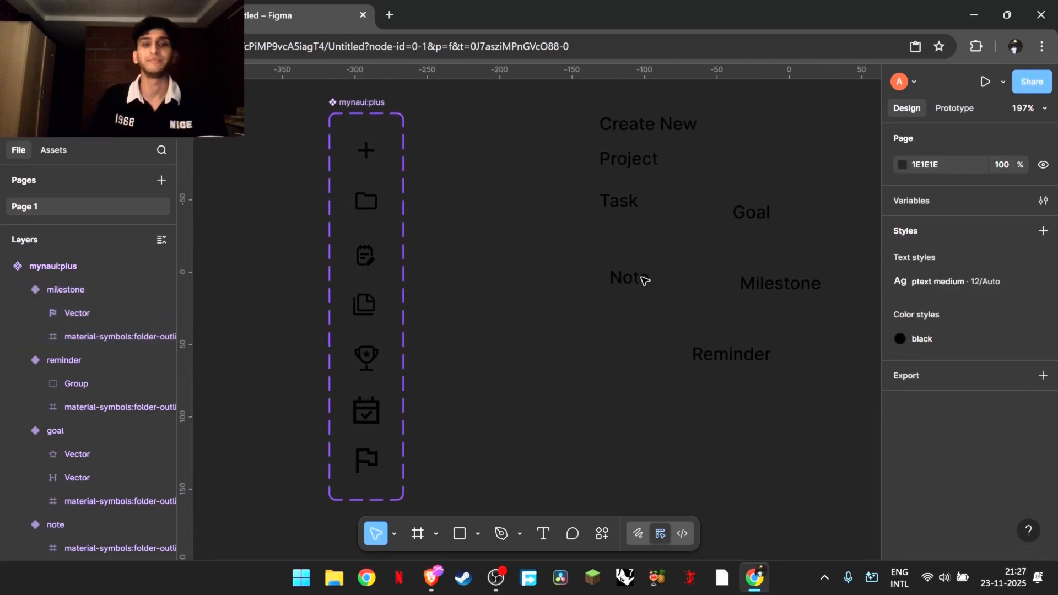
scroll(645, 280, "down", 1)
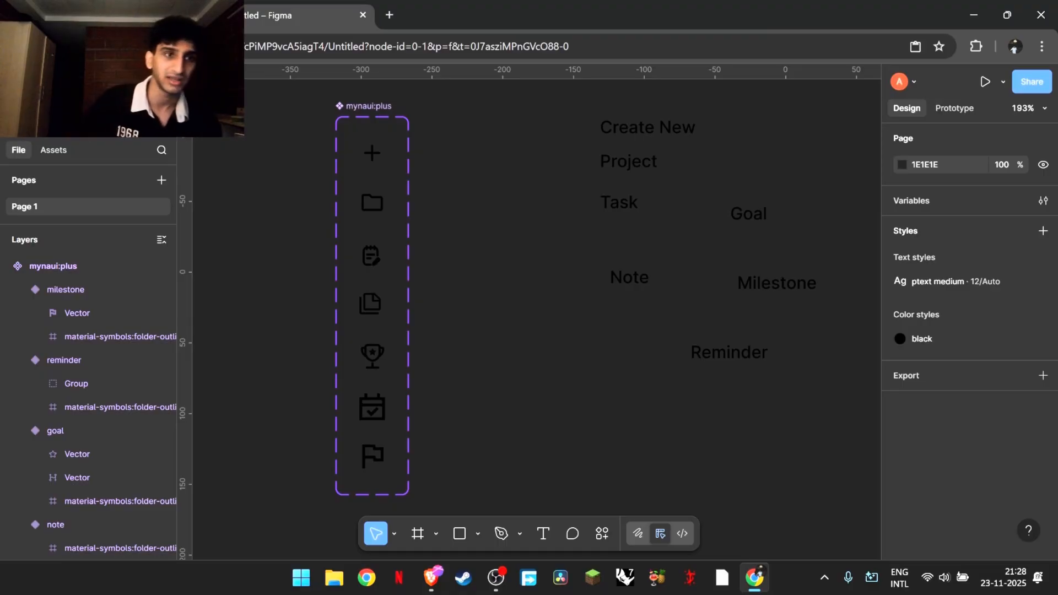
Step: Rewind the reference video to examine the Create New button's starting state and check the recording in OBS
left_click(110, 15)
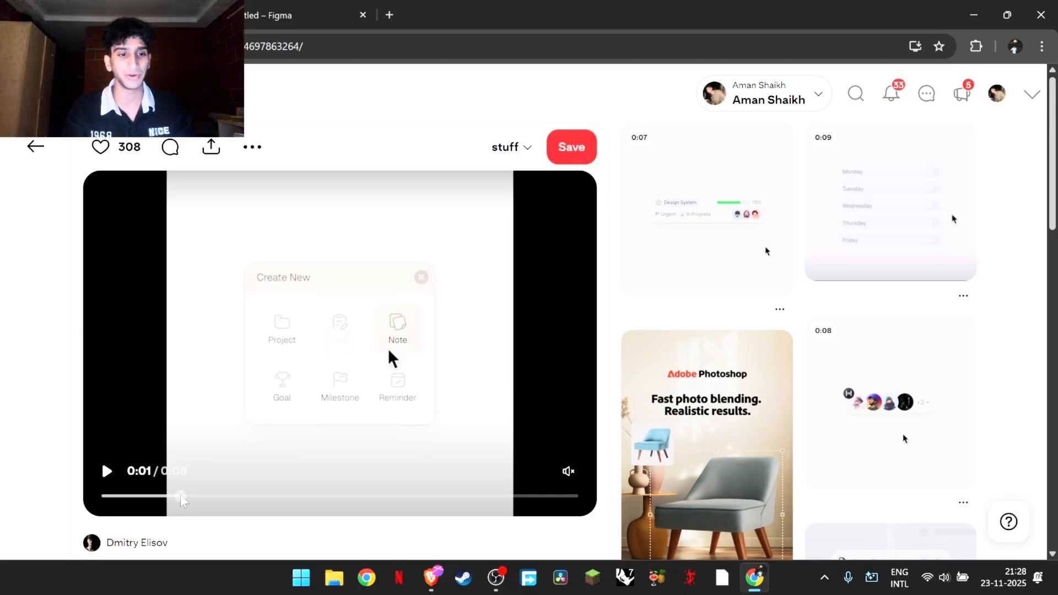
left_click_drag(183, 499, 100, 498)
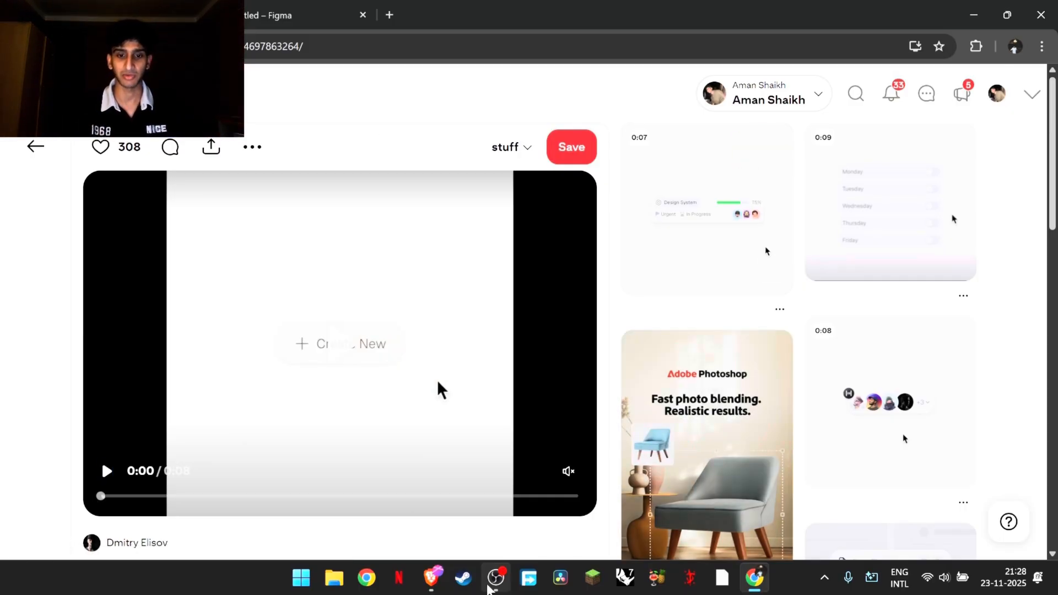
left_click(489, 583)
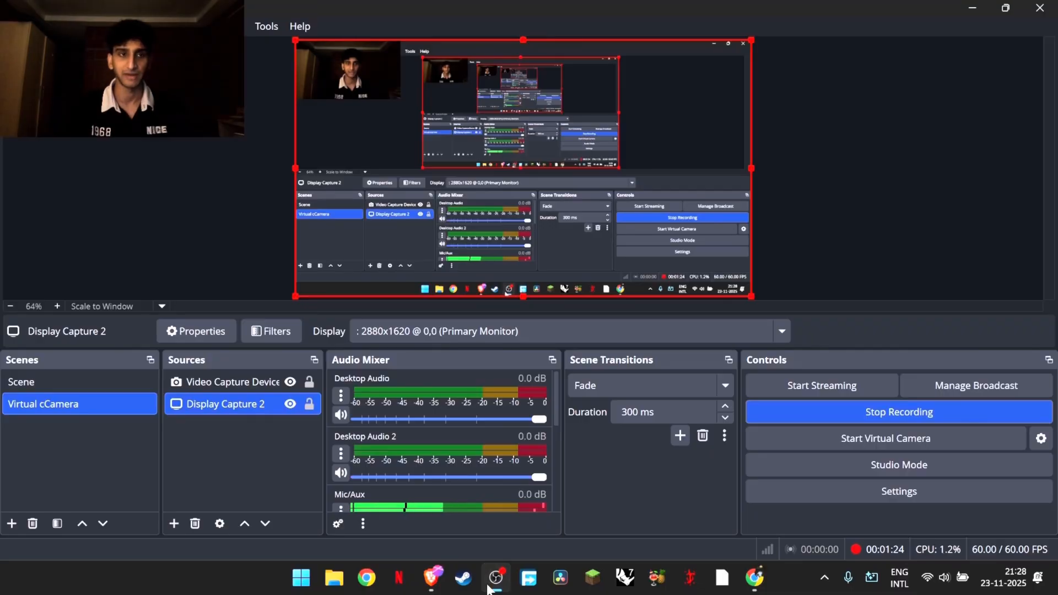
left_click(488, 586)
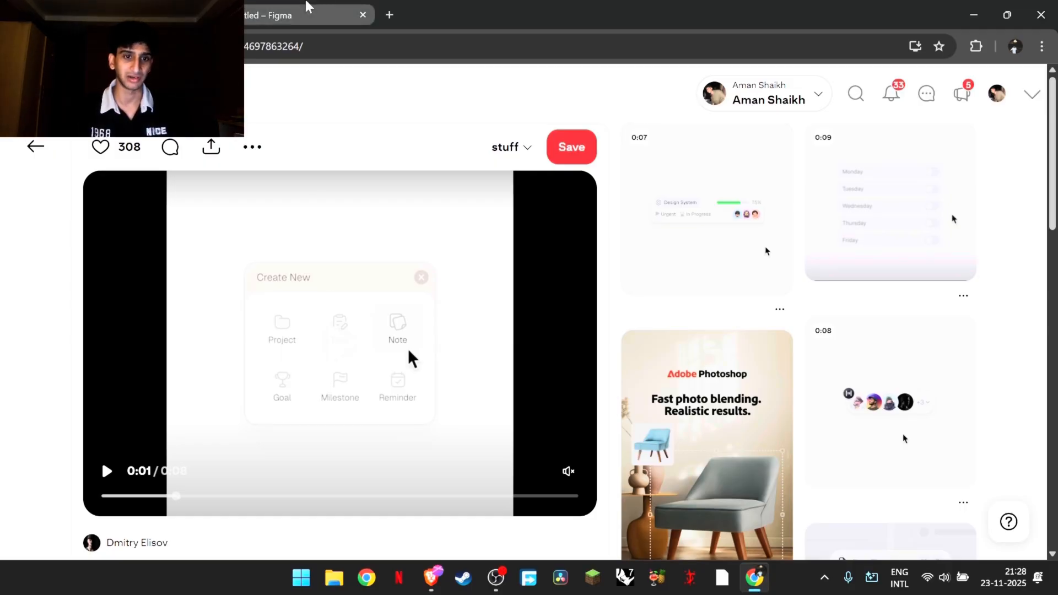
Step: Move the Create New text below the other labels in the Figma file and wrap it in an auto layout frame
mouse_move(309, 6)
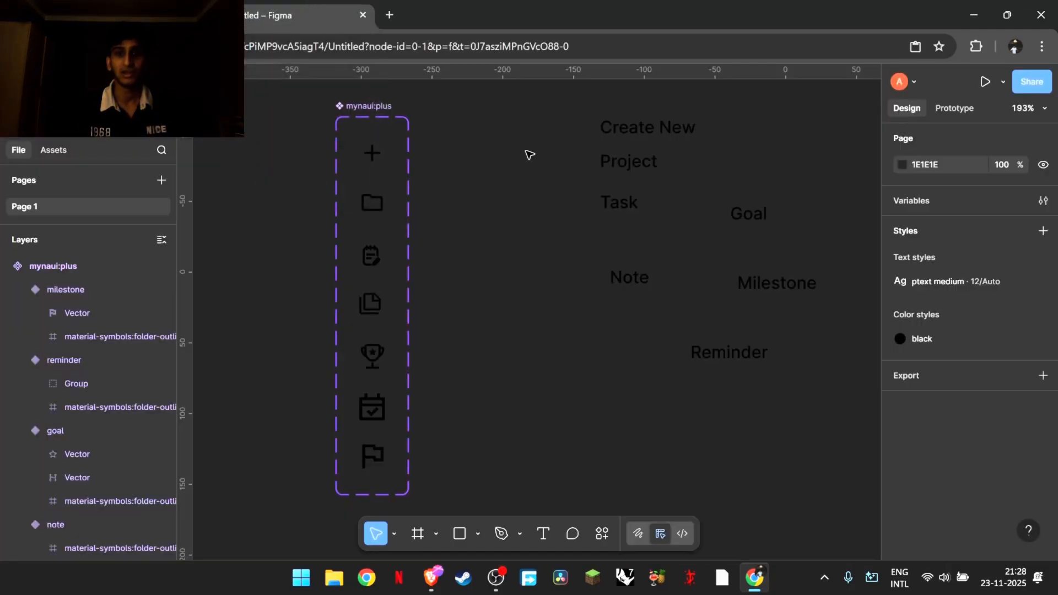
left_click_drag(645, 131, 568, 185)
left_click_drag(557, 228, 671, 451)
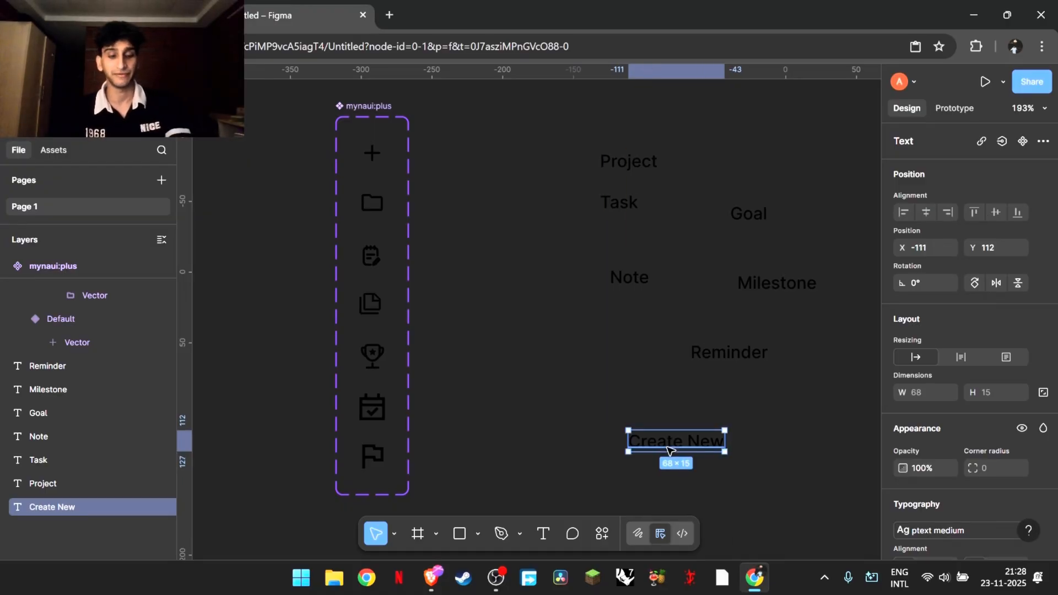
key("shift+a")
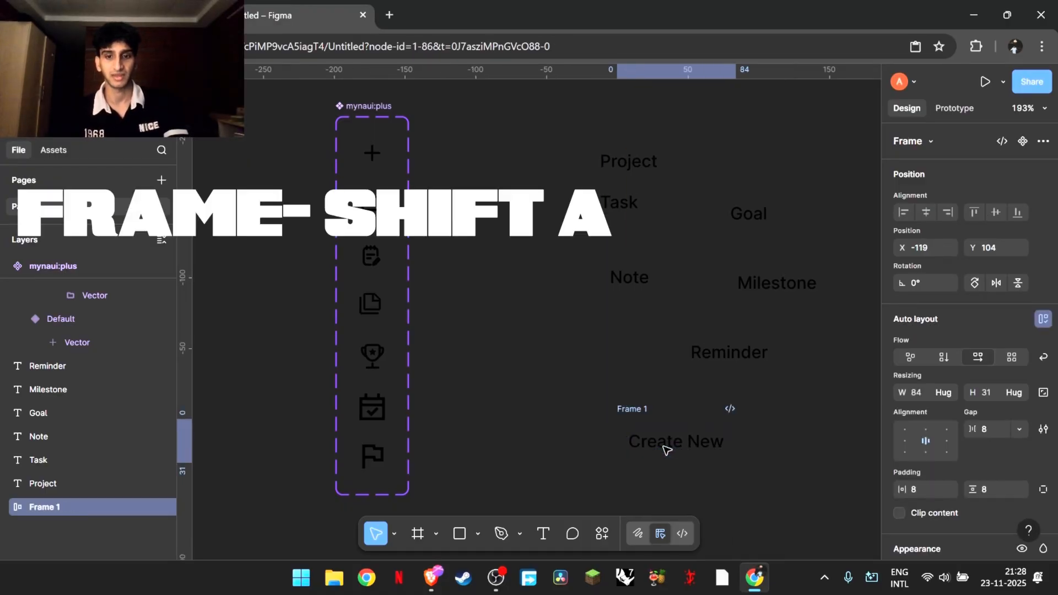
left_click(504, 379)
Step: Paste a copy of the plus icon variant as an instance and place it before the text in the Create New frame
left_click(374, 152)
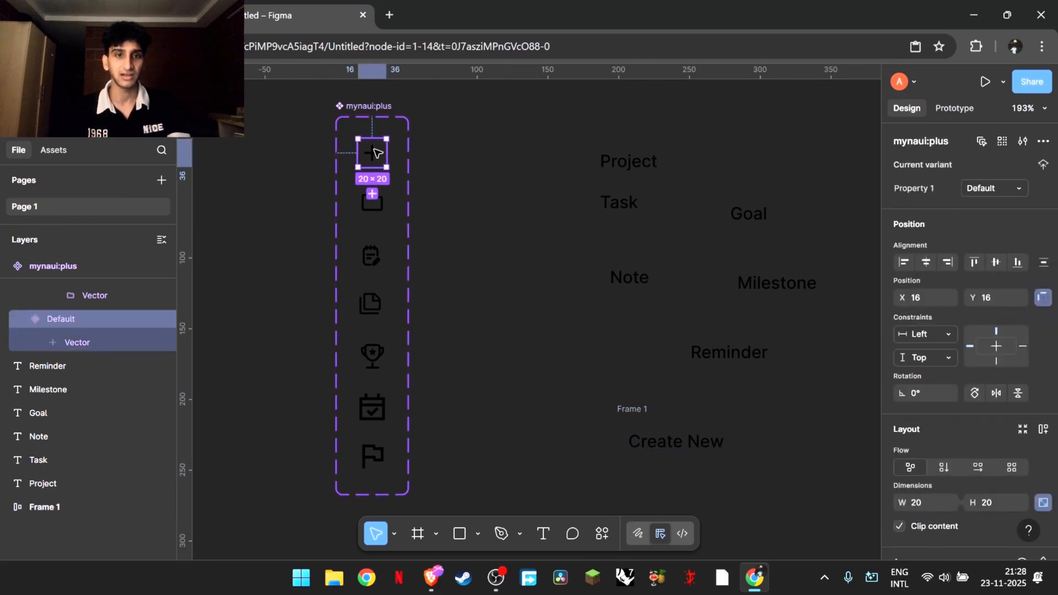
key("ctrl+v")
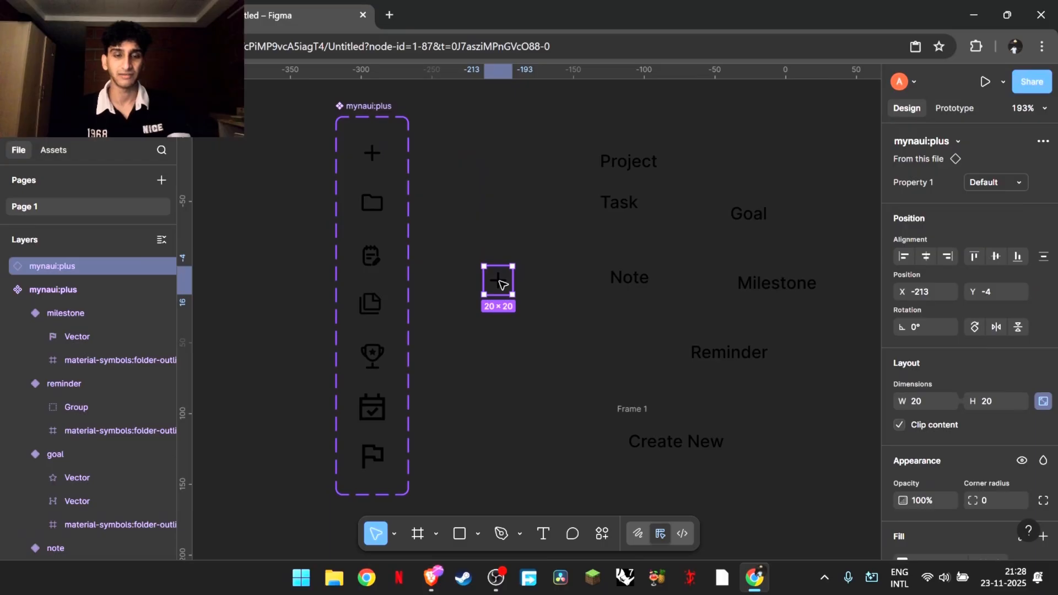
left_click(375, 162)
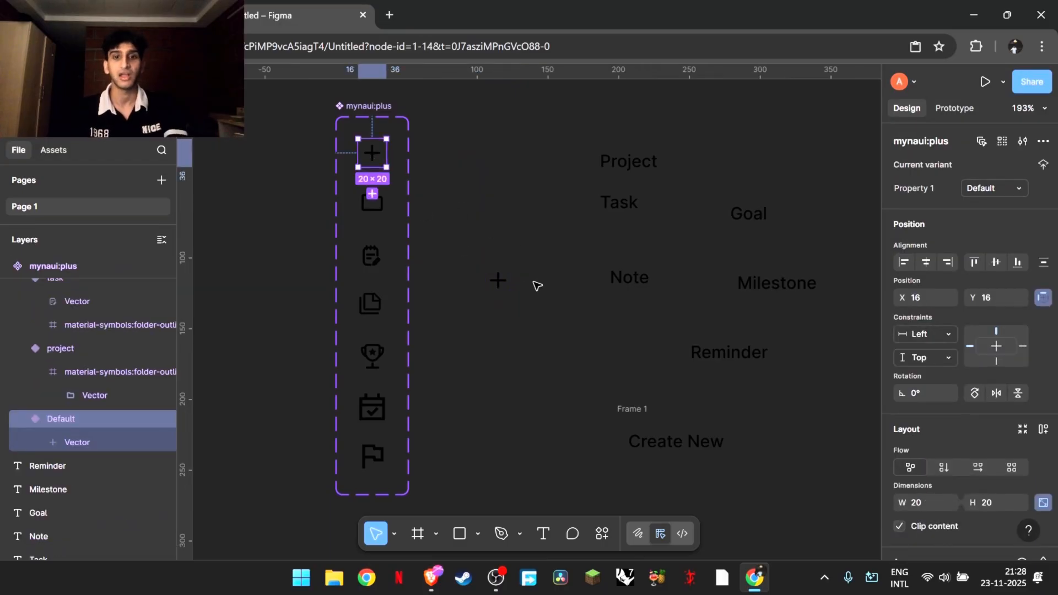
left_click(499, 282)
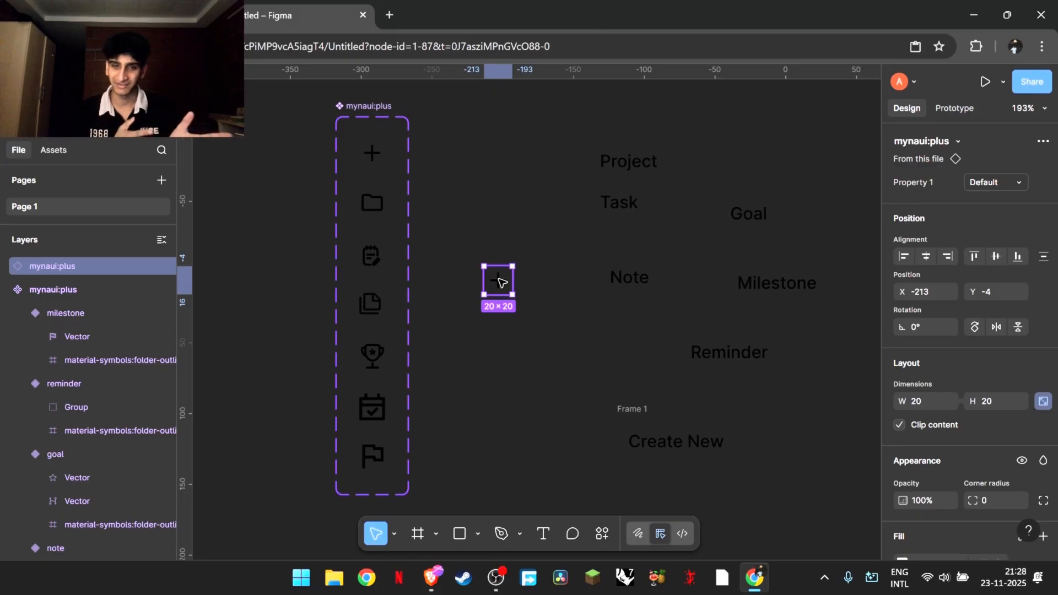
left_click(368, 149)
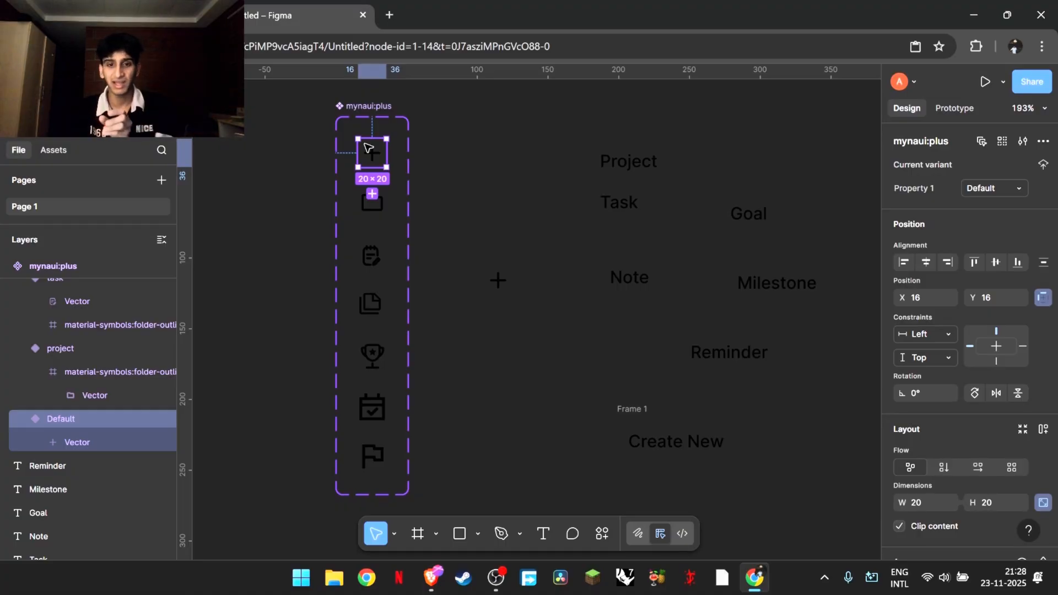
left_click(498, 291)
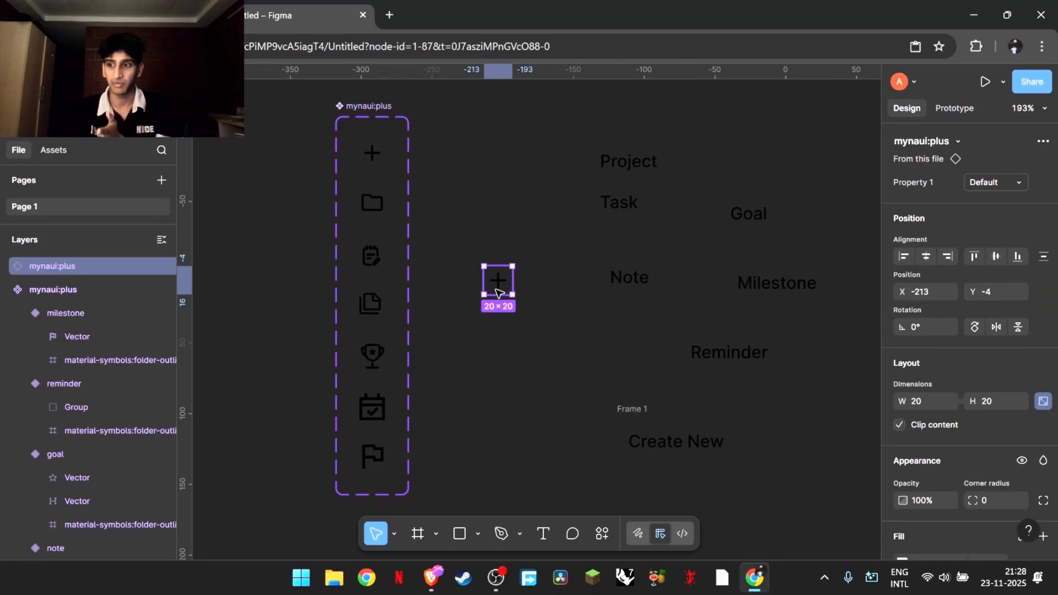
left_click_drag(497, 291, 613, 441)
left_click(803, 432)
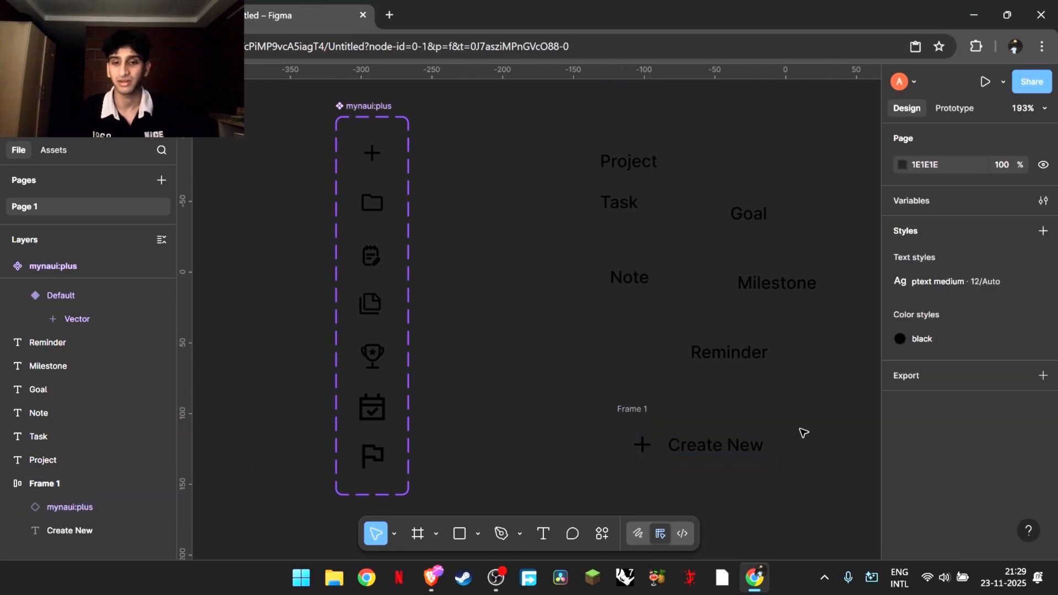
Step: Check the button's look in the reference video and give the Create New frame a white FFFFFF fill
scroll(803, 432, "down", 2)
scroll(803, 432, "right", 2)
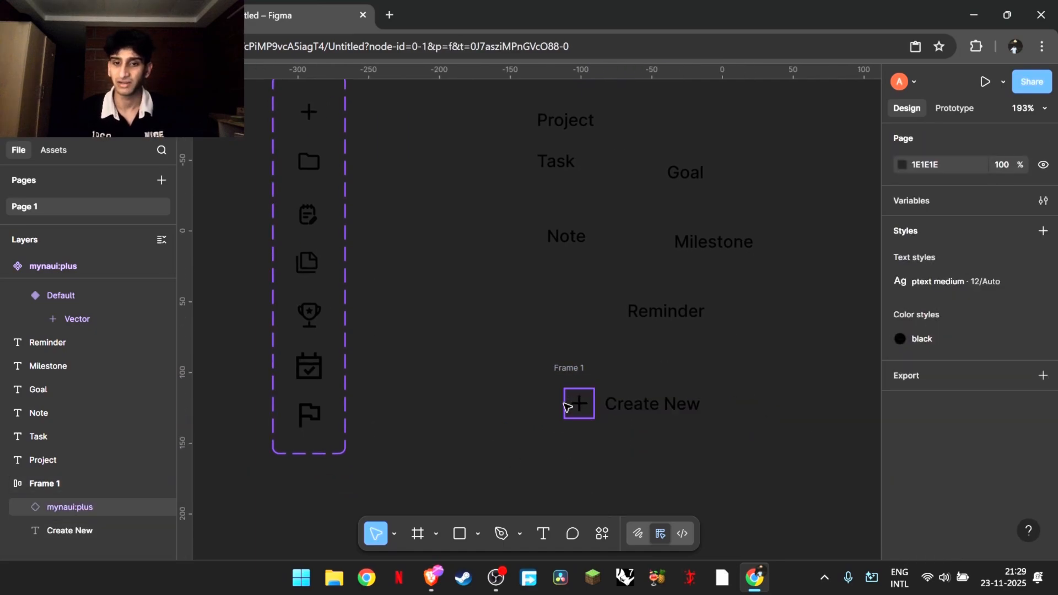
left_click(632, 390)
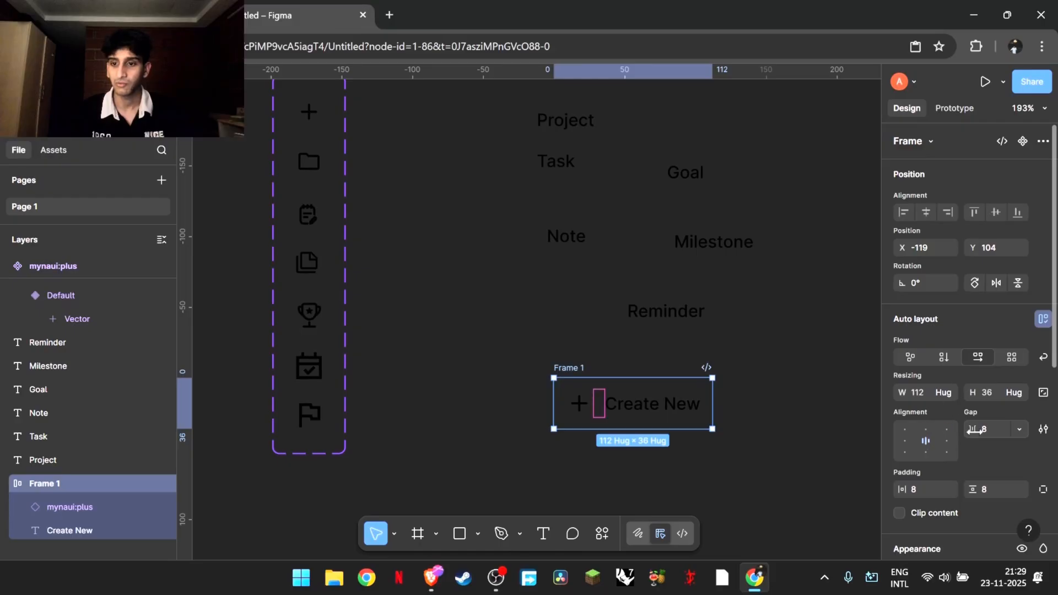
scroll(969, 459, "down", 5)
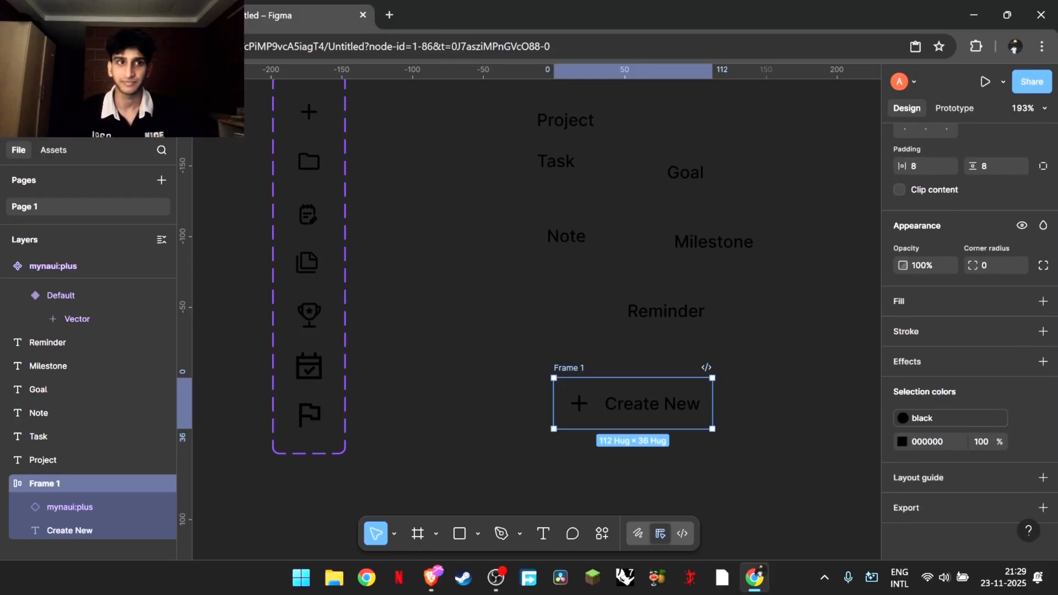
key("ctrl+shift+Tab")
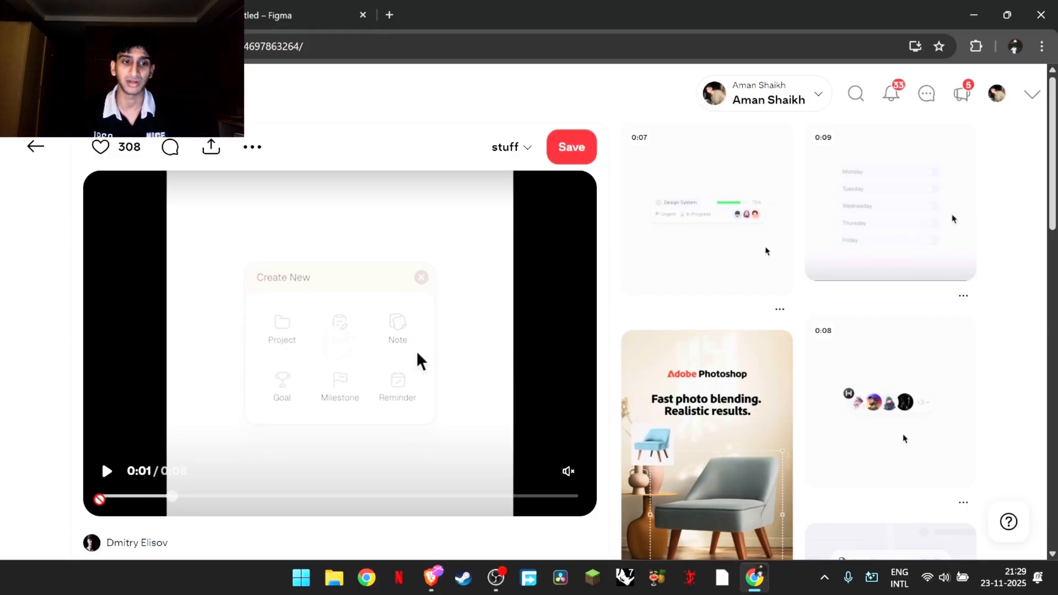
left_click(140, 496)
left_click_drag(144, 499, 277, 3)
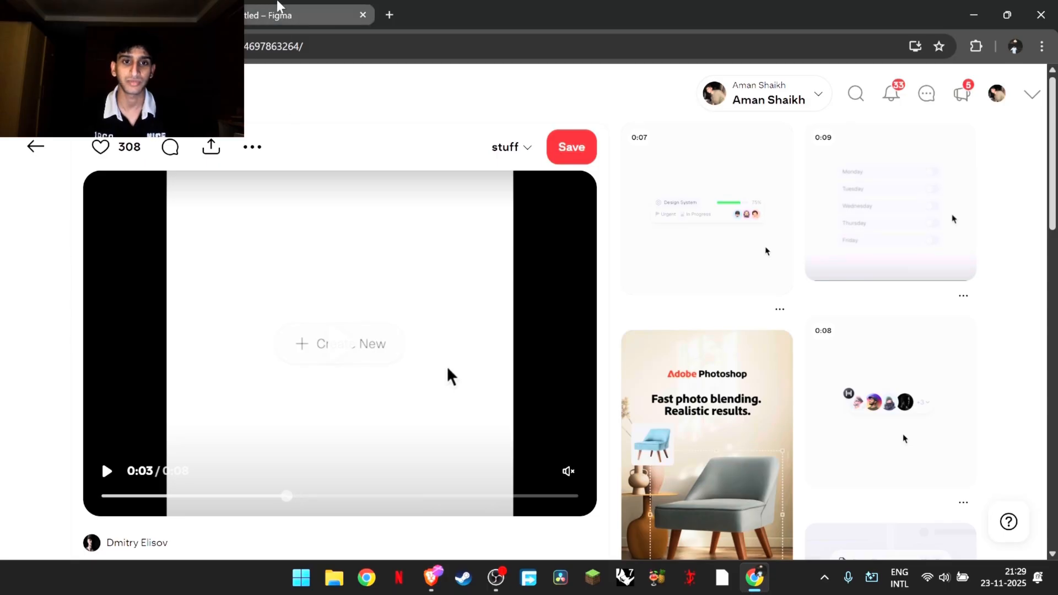
left_click(277, 3)
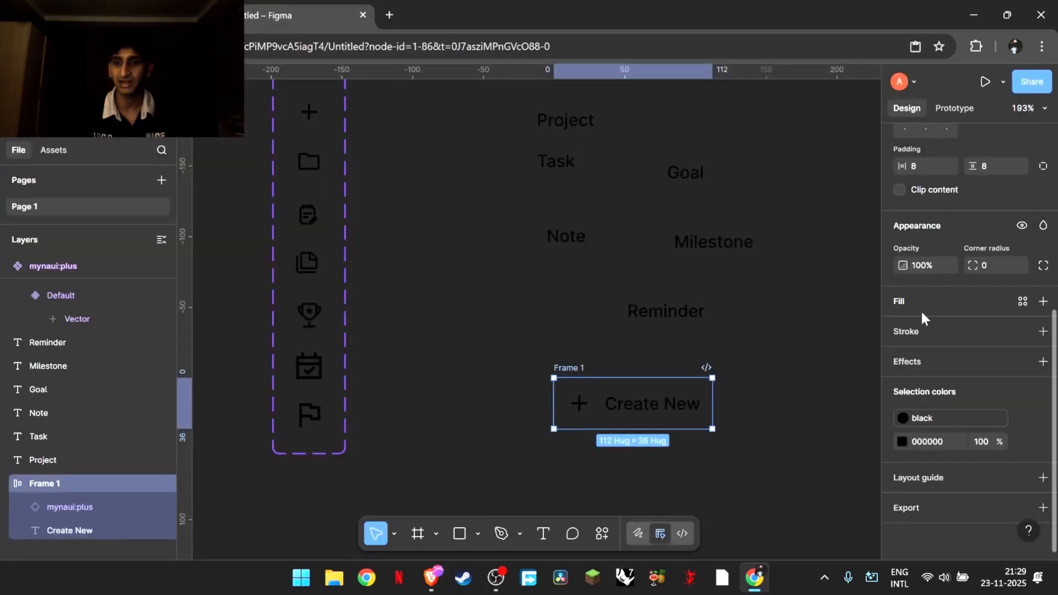
left_click(970, 300)
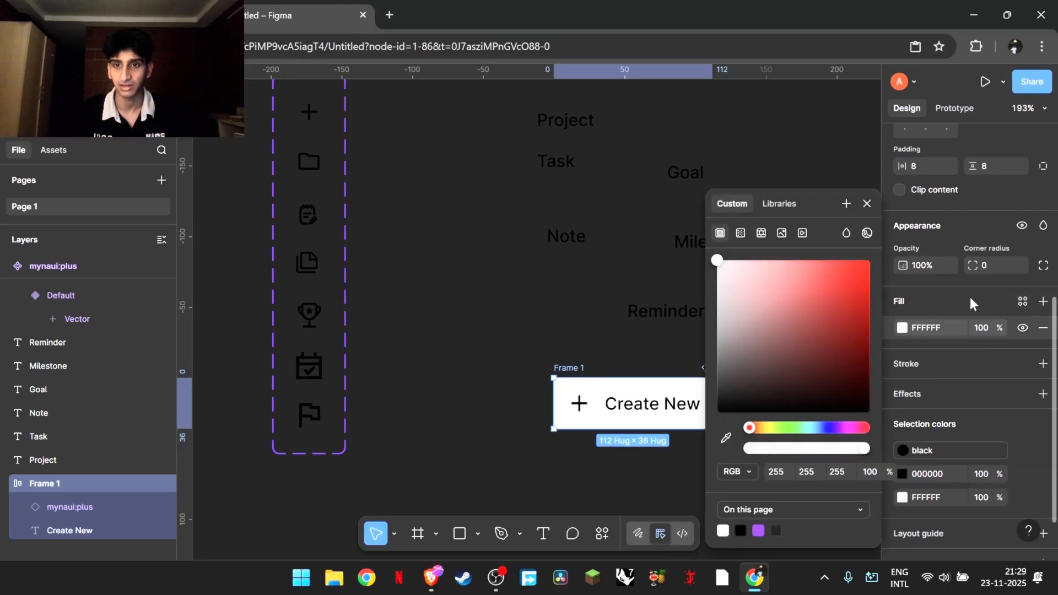
left_click(921, 294)
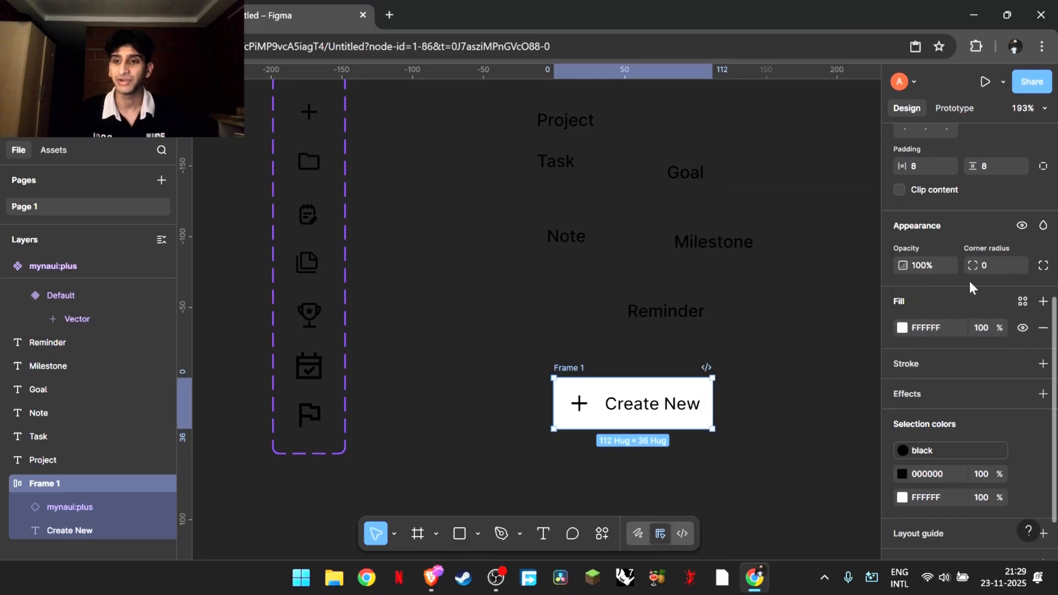
Step: Set the Create New frame's corner radius to 20 and deselect it
scroll(968, 221, "up", 3)
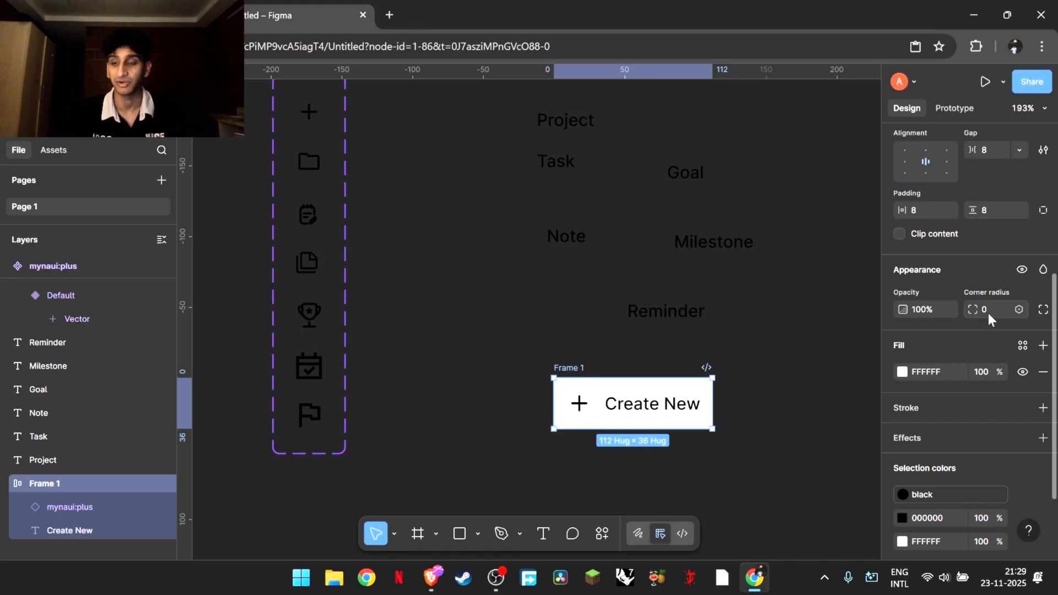
type("0")
key("Return")
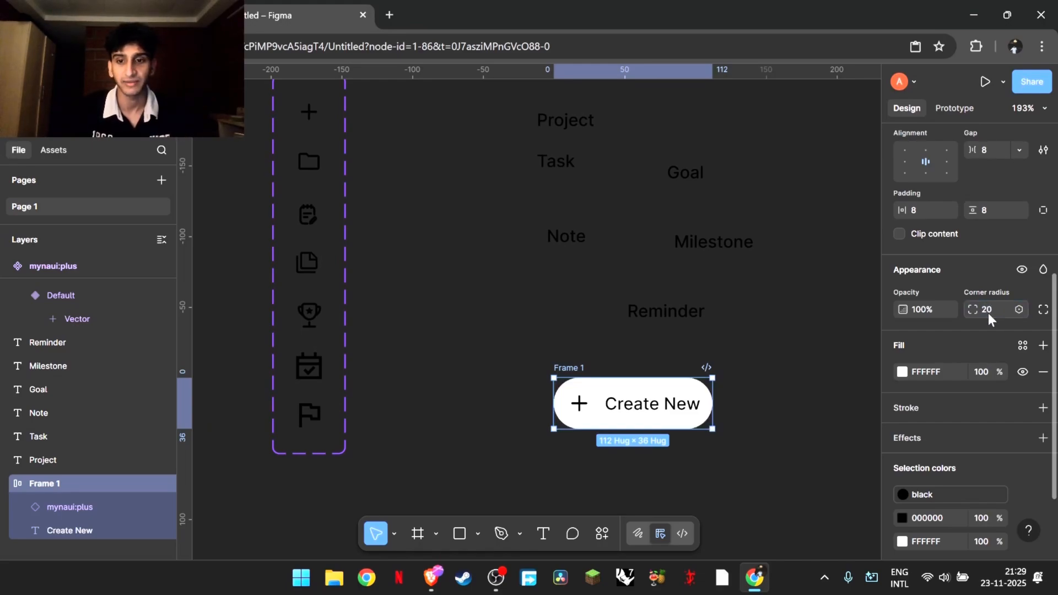
left_click(792, 366)
scroll(792, 365, "down", 2)
scroll(792, 365, "right", 2)
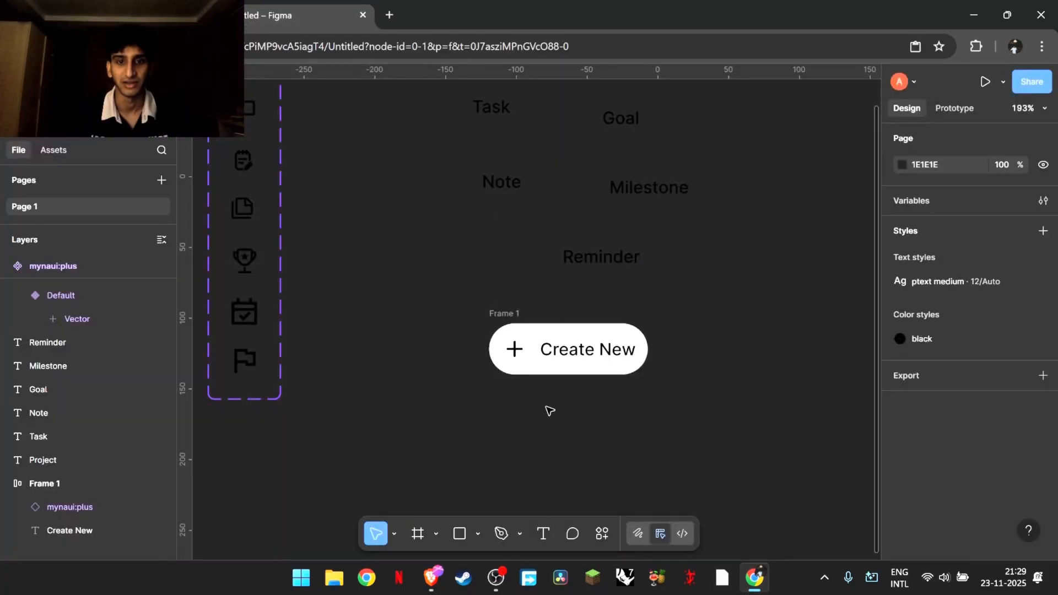
Step: Rename the Create New button frame to start point and deselect it
left_click(499, 313)
type("sta")
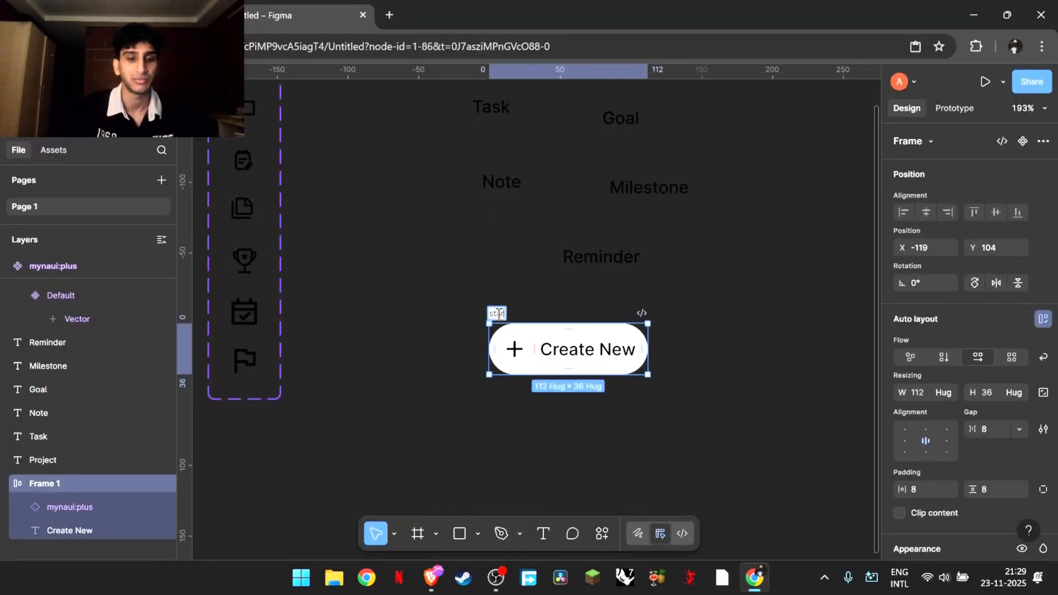
type("rt point")
key("Return")
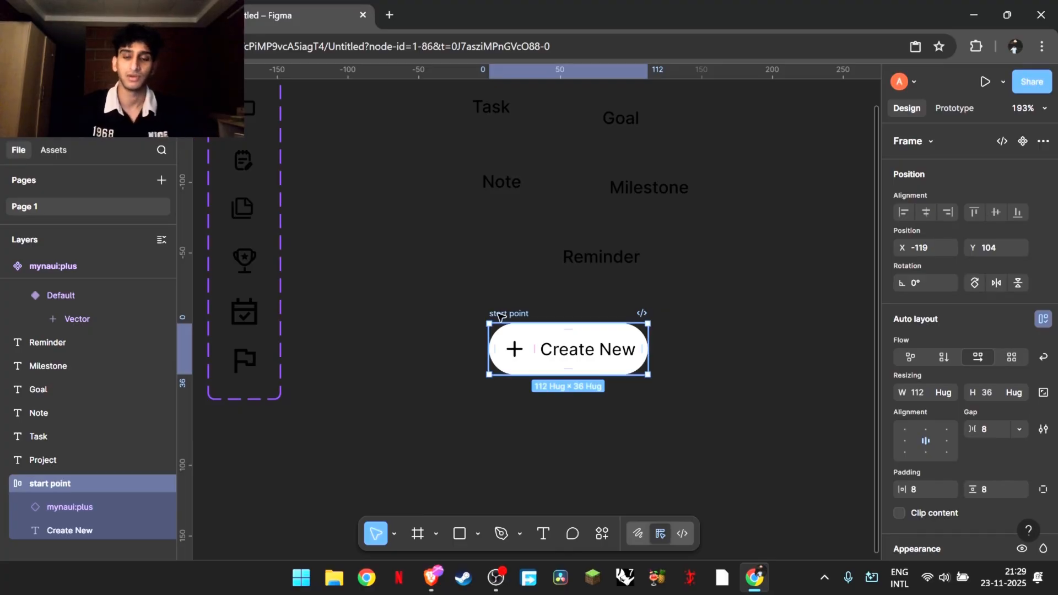
left_click(814, 289)
scroll(813, 289, "up", 1)
scroll(813, 289, "left", 3)
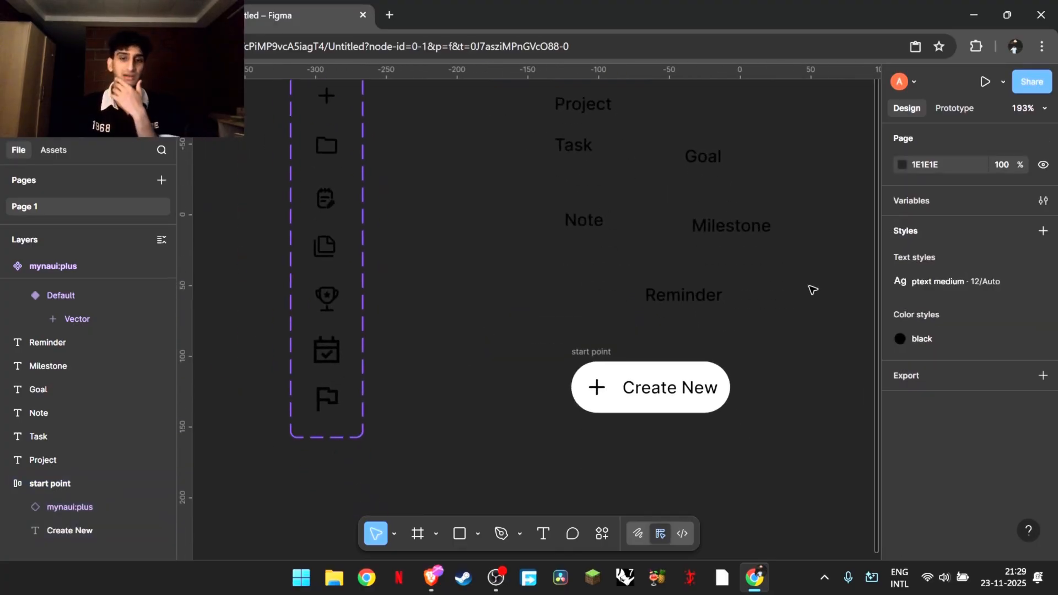
Step: Glance at the reference video, and move the six category labels in Figma together higher above the Create New button
key("ctrl+shift+Tab")
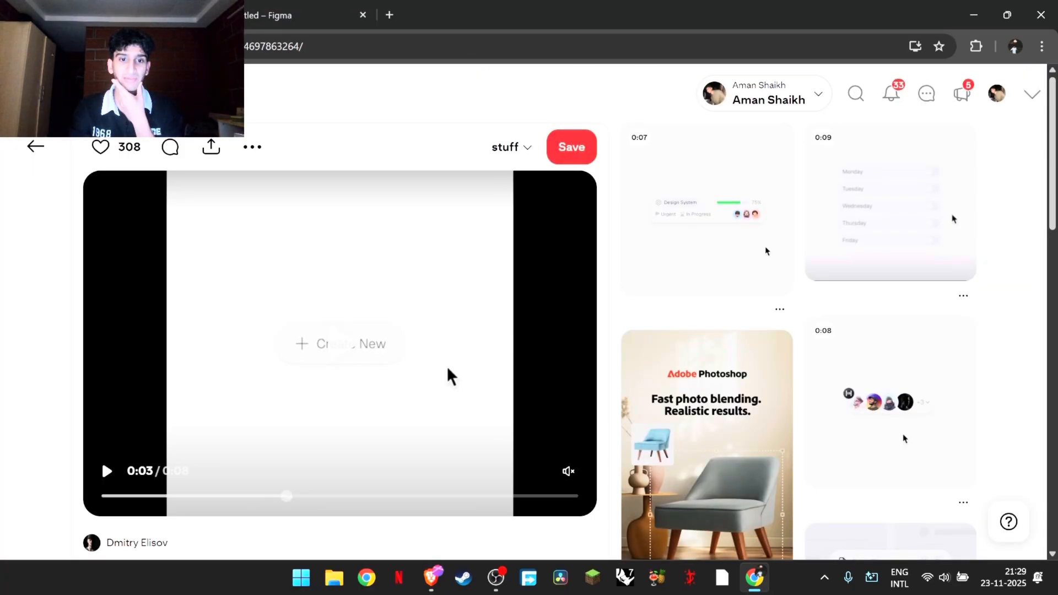
key("ctrl+Tab")
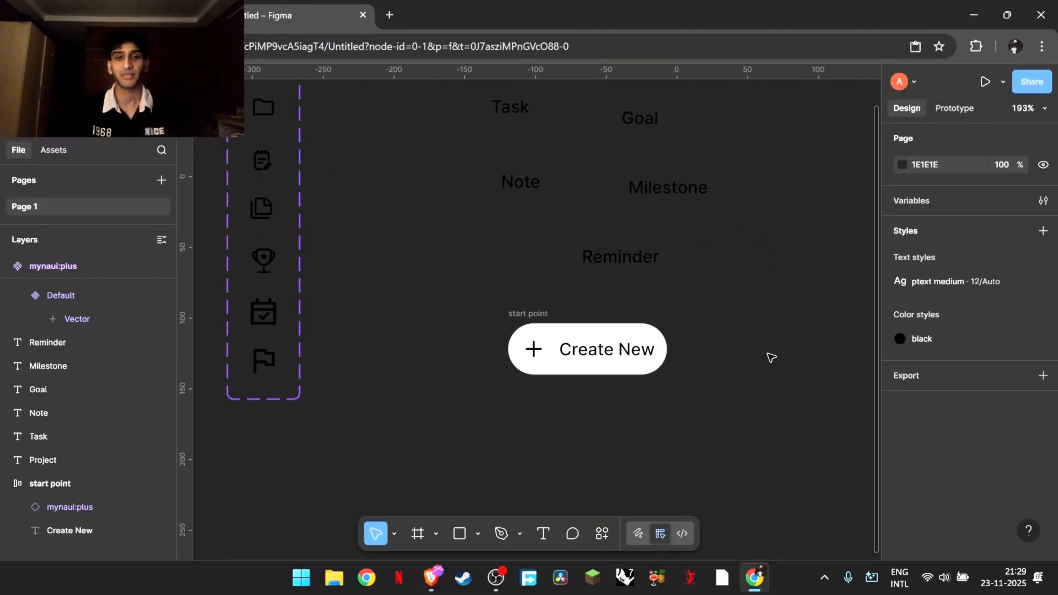
scroll(768, 354, "down", 1)
scroll(768, 354, "up", 1)
left_click_drag(685, 318, 500, 81)
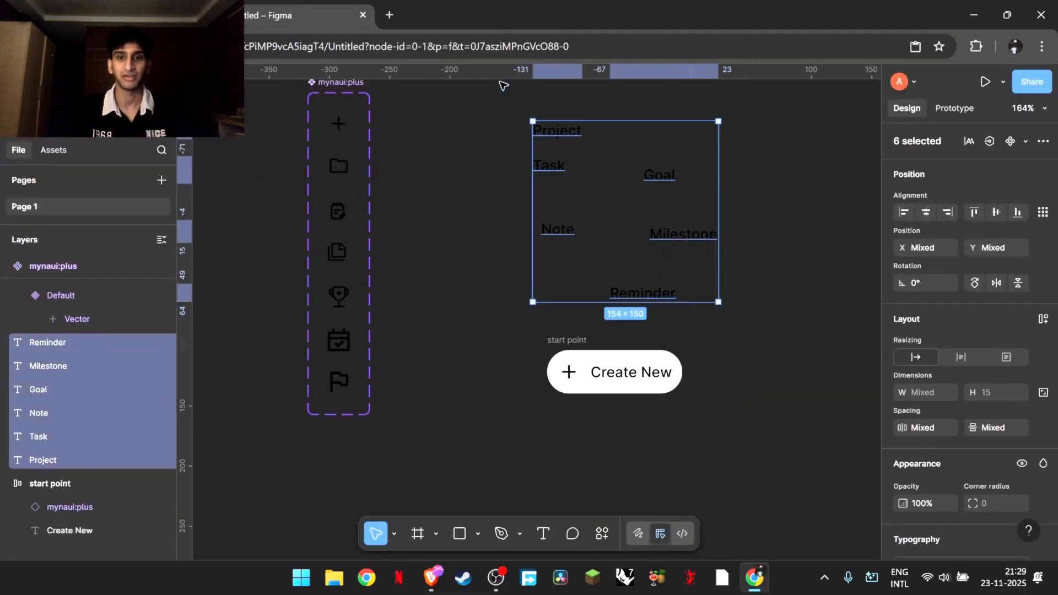
left_click_drag(623, 187, 604, 126)
left_click(711, 302)
Step: Examine the Create New text, the plus icon instance and the start point frame's size and auto layout properties
scroll(711, 302, "up", 2)
scroll(712, 302, "down", 1)
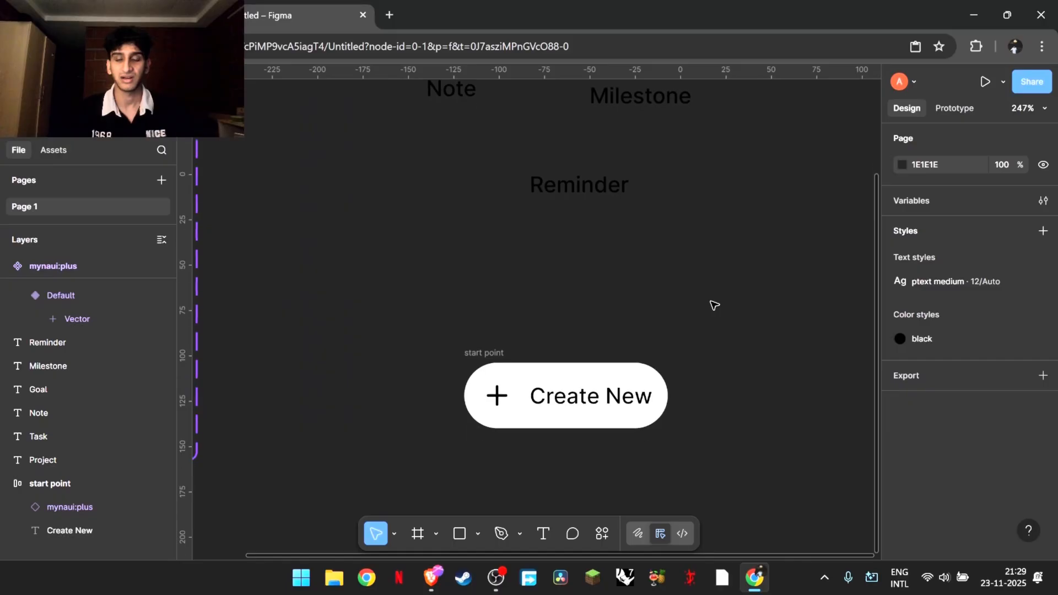
scroll(714, 305, "down", 2)
left_click(591, 299)
left_click(590, 298)
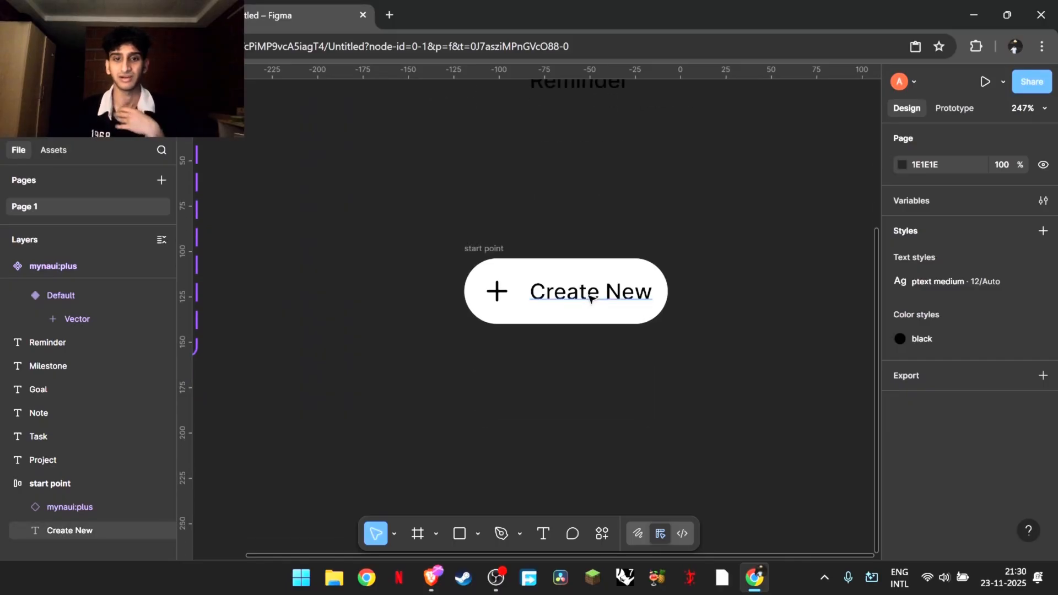
left_click(554, 294)
left_click(498, 292)
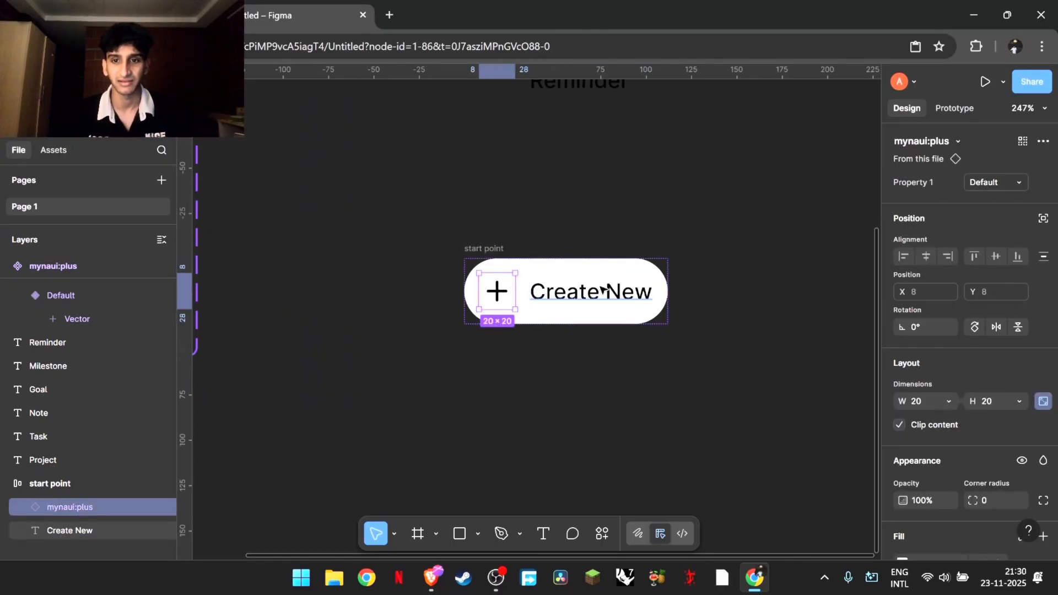
left_click(551, 268)
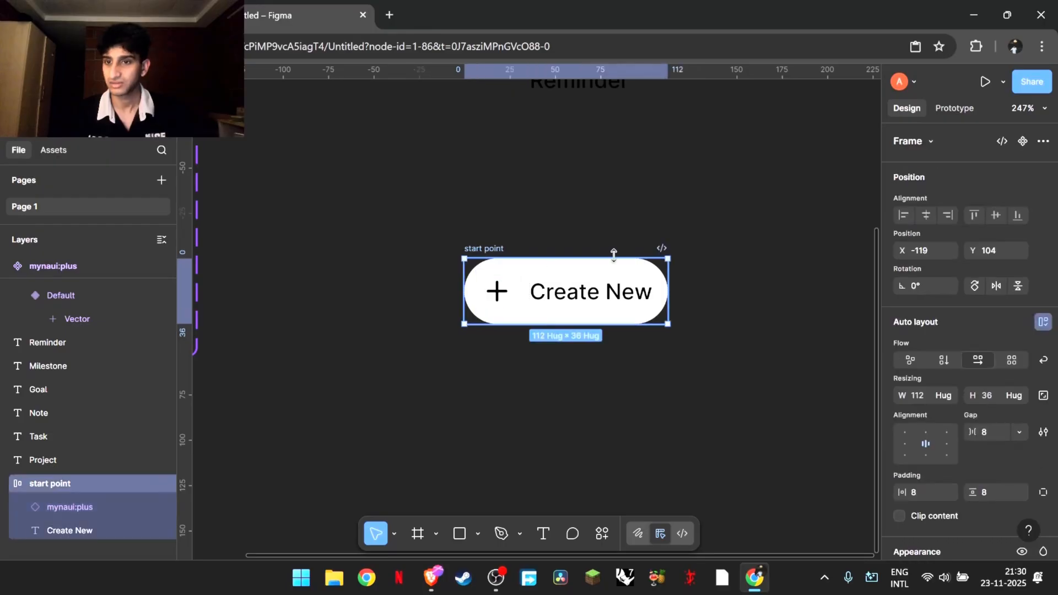
scroll(934, 263, "down", 1)
scroll(936, 269, "down", 1)
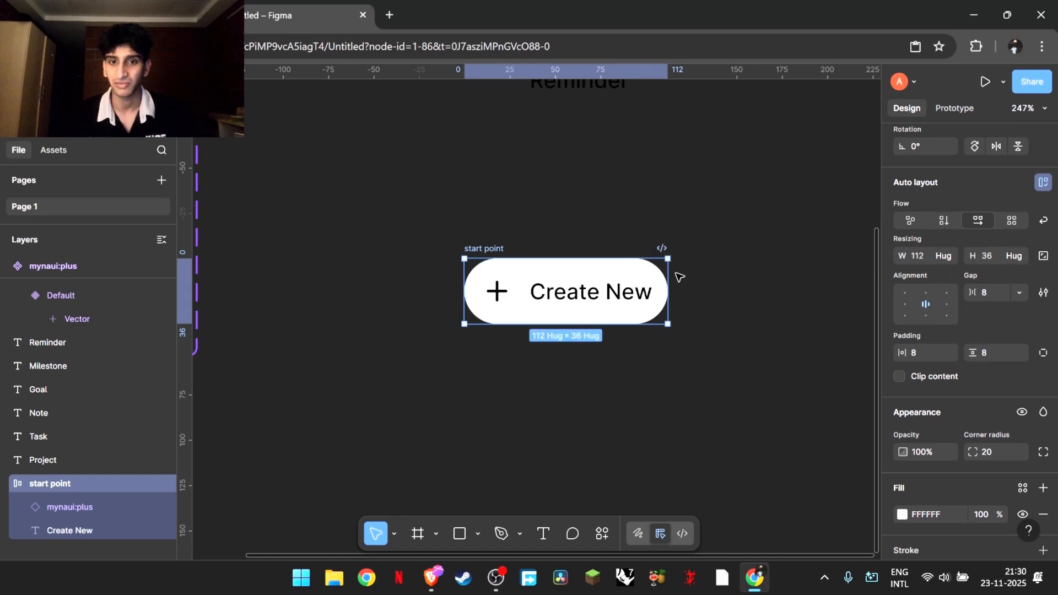
Step: Shrink the plus icon instance in the start point frame to 14 × 14 and deselect it
double_click(498, 295)
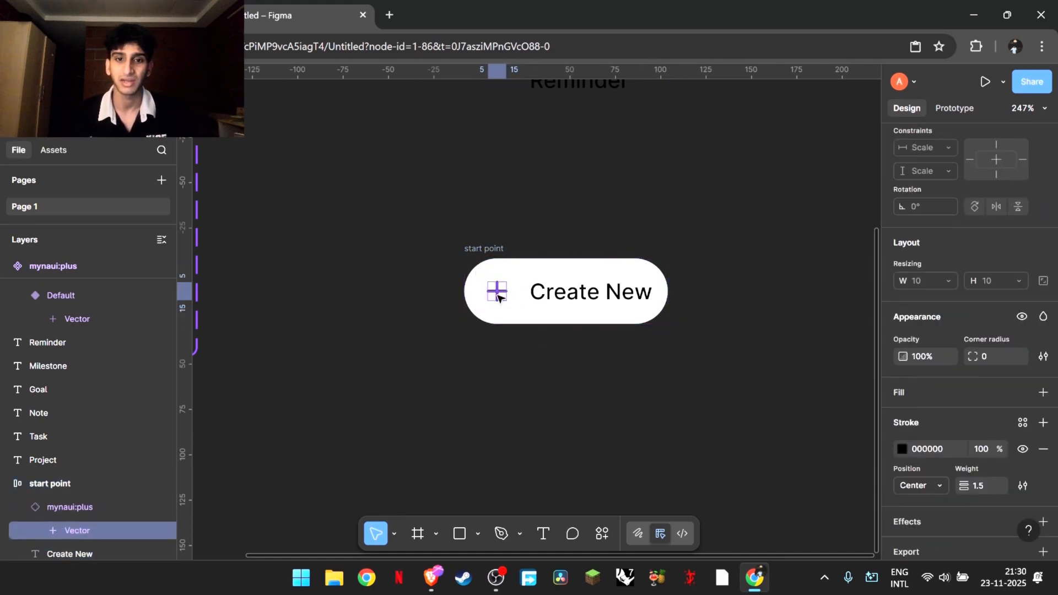
left_click(514, 292)
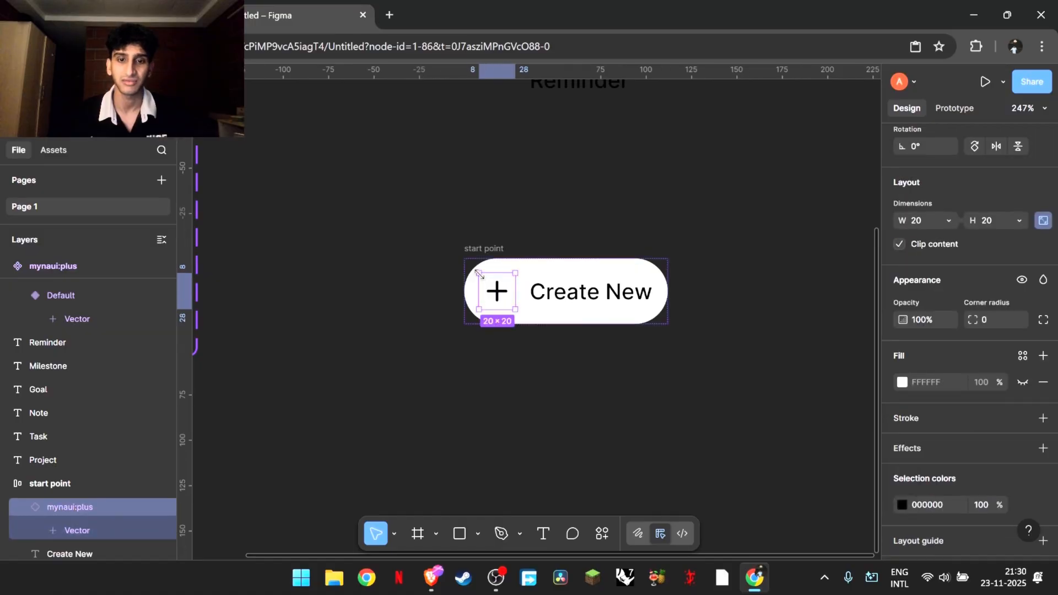
left_click_drag(481, 279, 483, 281)
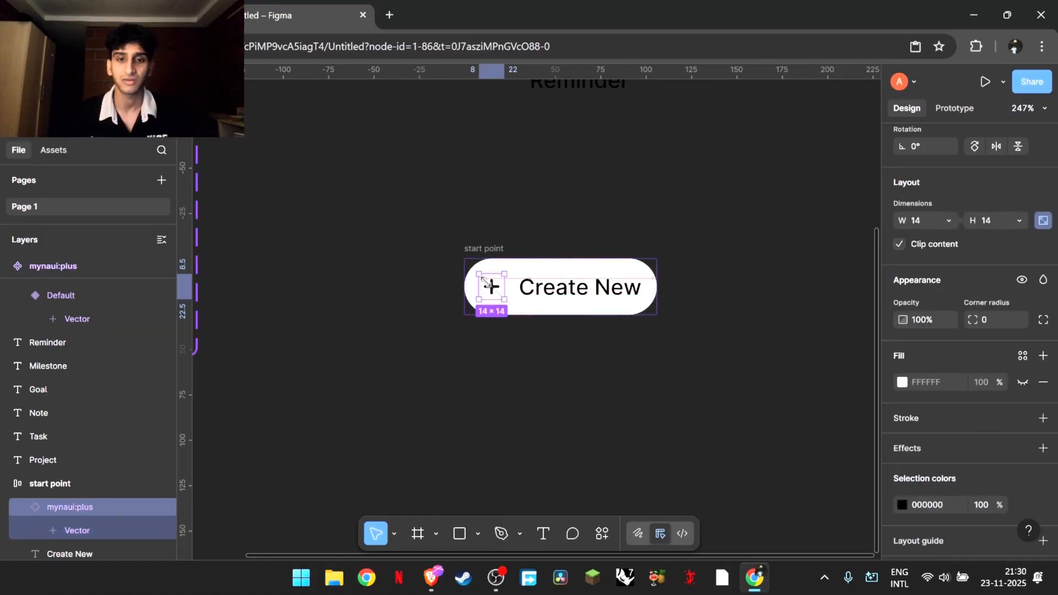
left_click(366, 255)
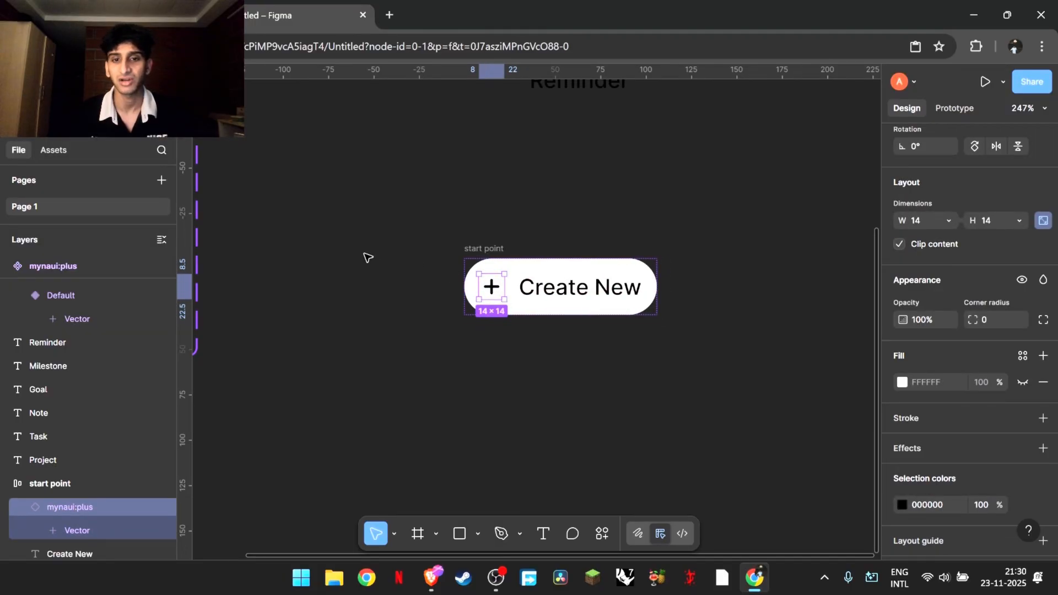
left_click(490, 287)
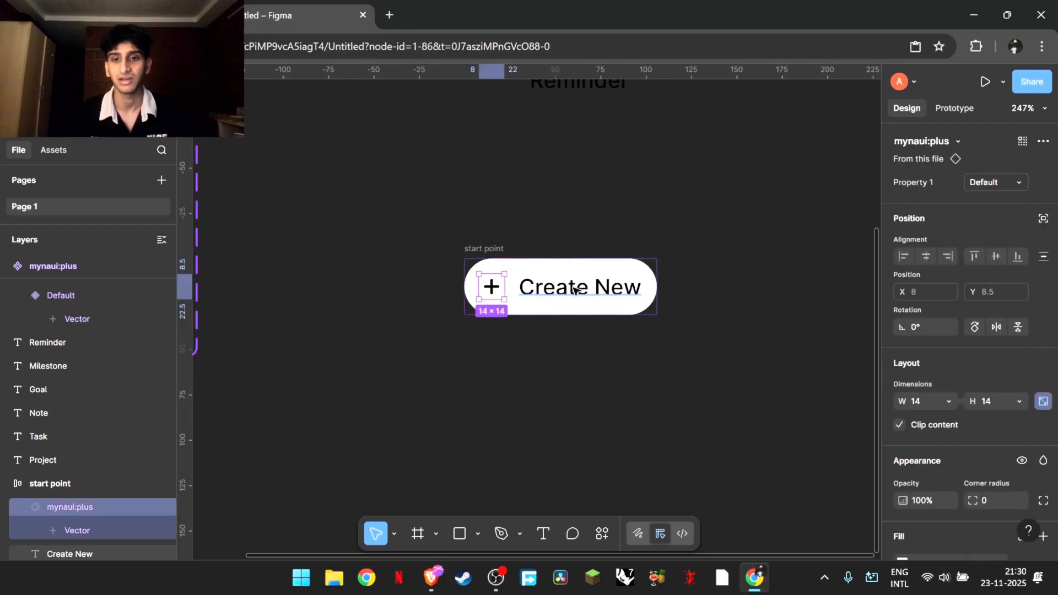
left_click(576, 288)
left_click(491, 288)
left_click(402, 268)
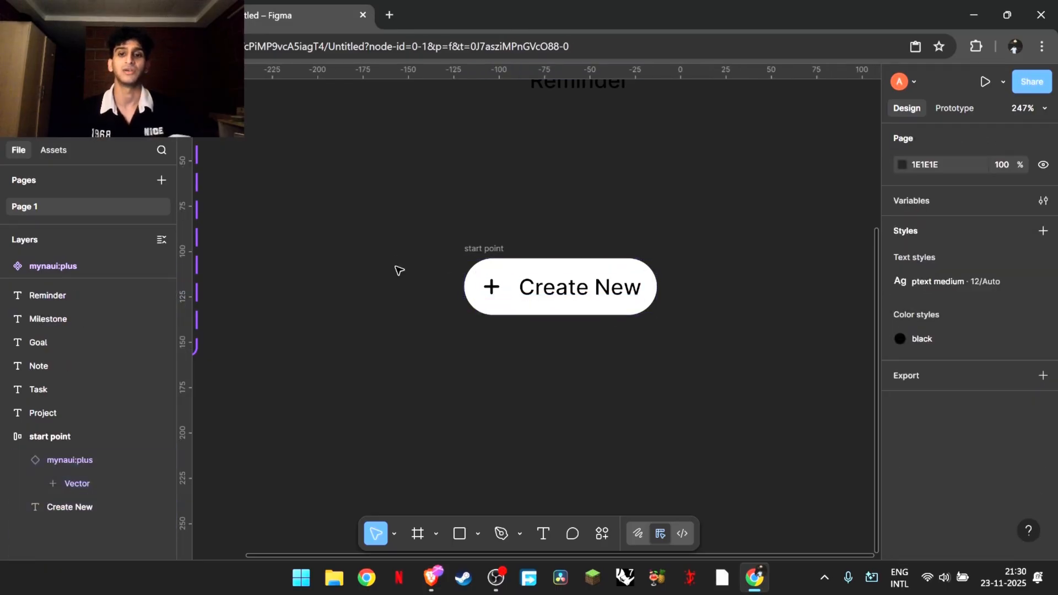
Step: Review the icon variants and labels, and examine the expanded Create New menu in the reference video before returning to Figma
key("shift+1")
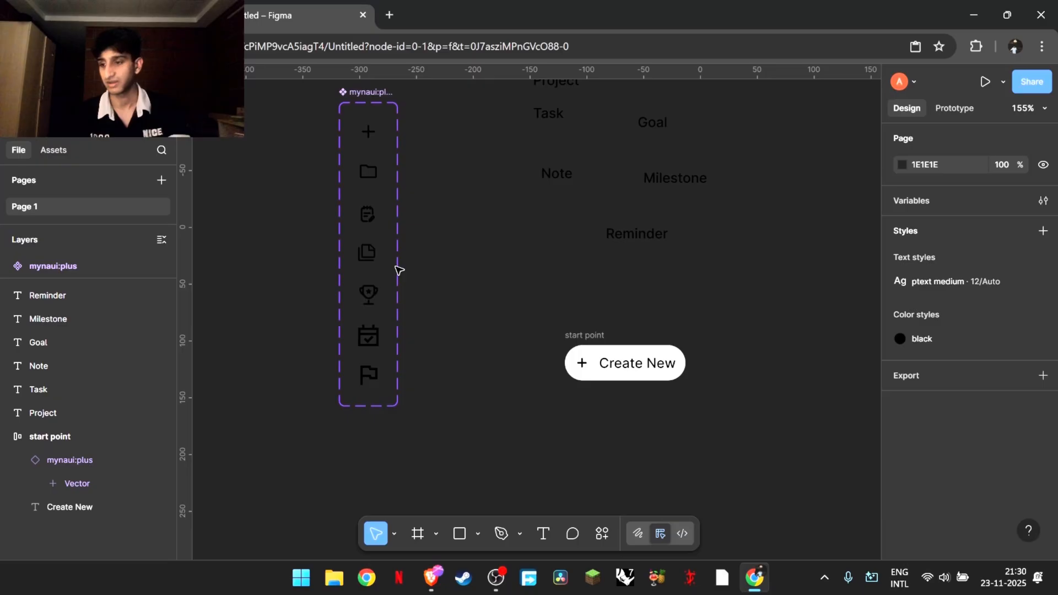
scroll(399, 270, "right", 5)
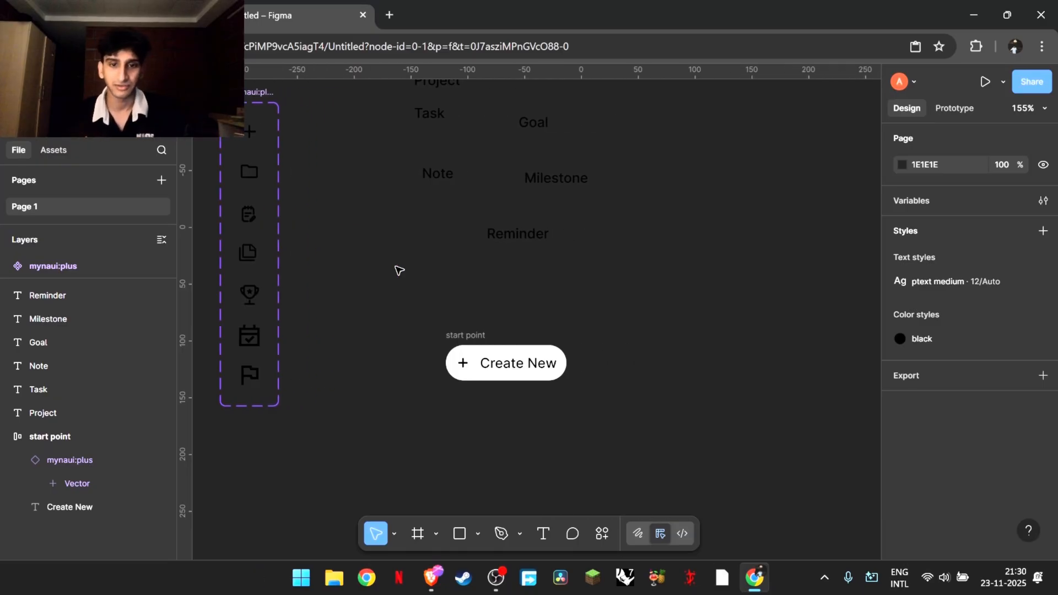
scroll(399, 270, "down", 3)
scroll(399, 270, "up", 4)
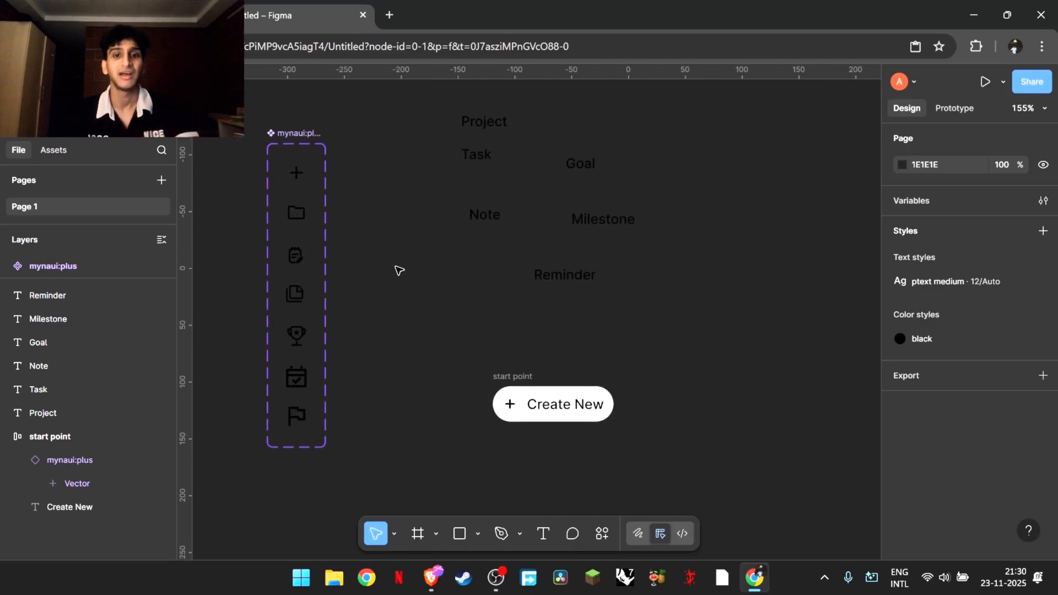
scroll(502, 293, "left", 4)
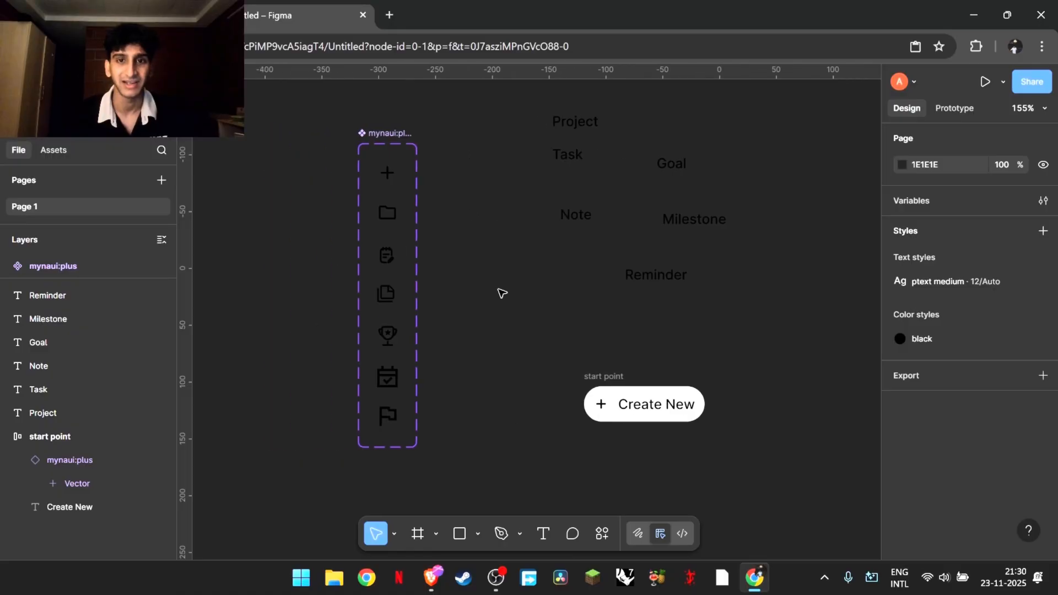
left_click(127, 15)
left_click_drag(226, 495, 181, 385)
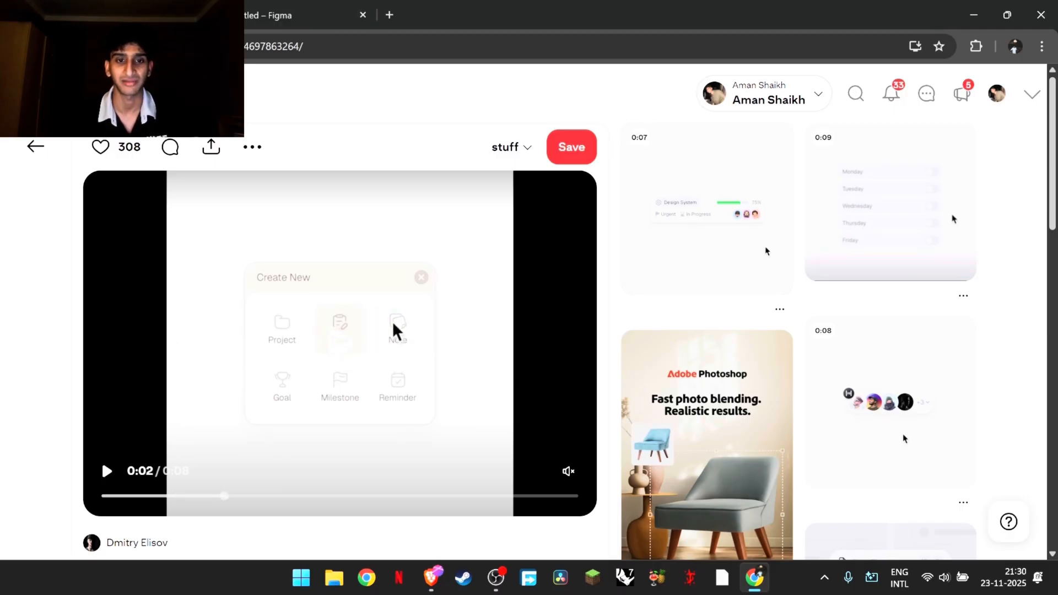
left_click(270, 16)
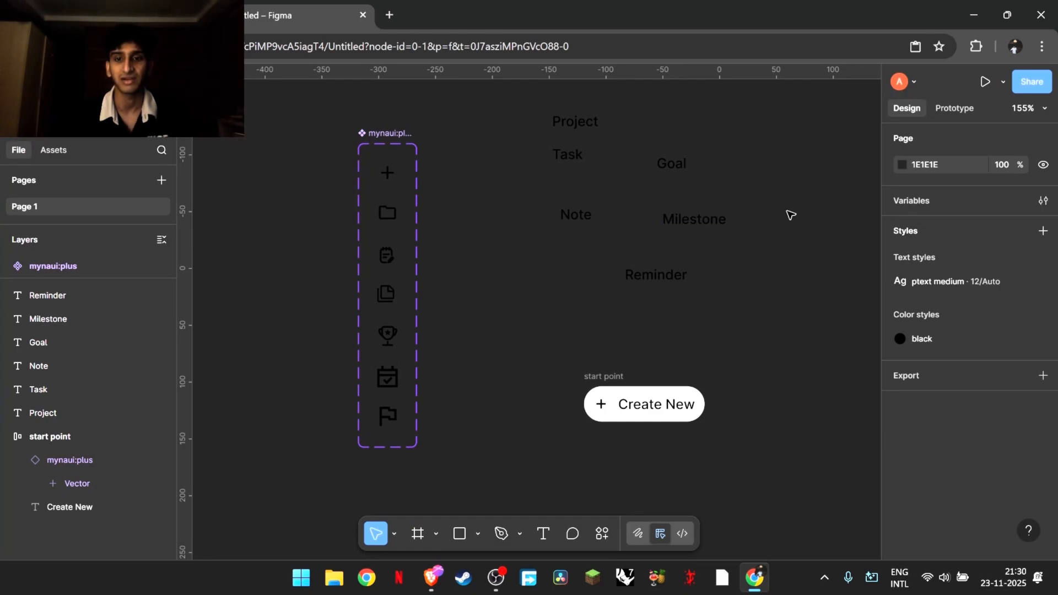
scroll(805, 231, "right", 3)
scroll(805, 231, "left", 2)
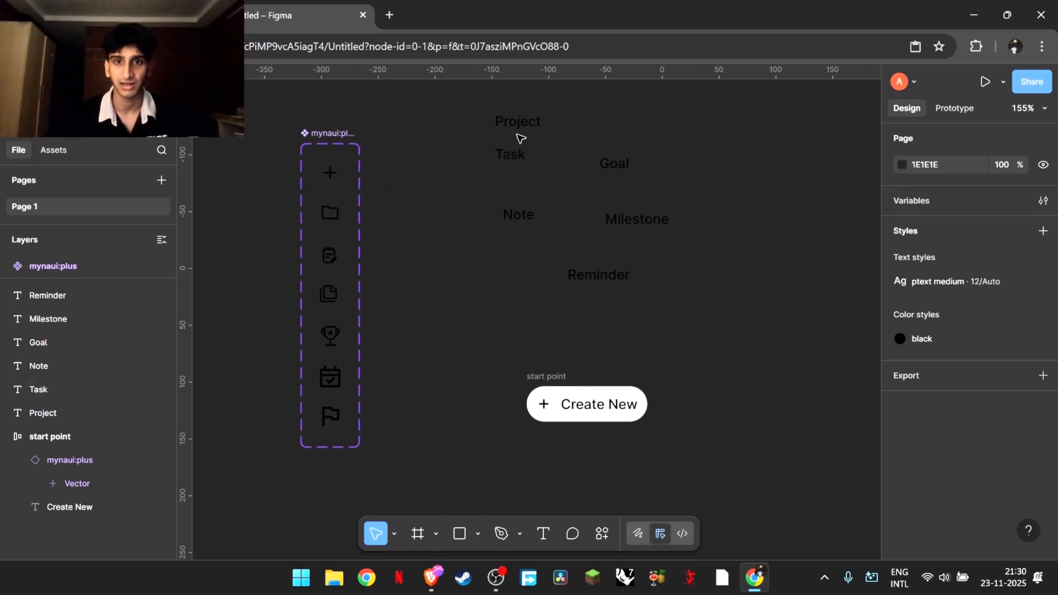
Step: Try to move the Project label down below the start point frame
left_click_drag(517, 126, 491, 494)
scroll(492, 494, "down", 3)
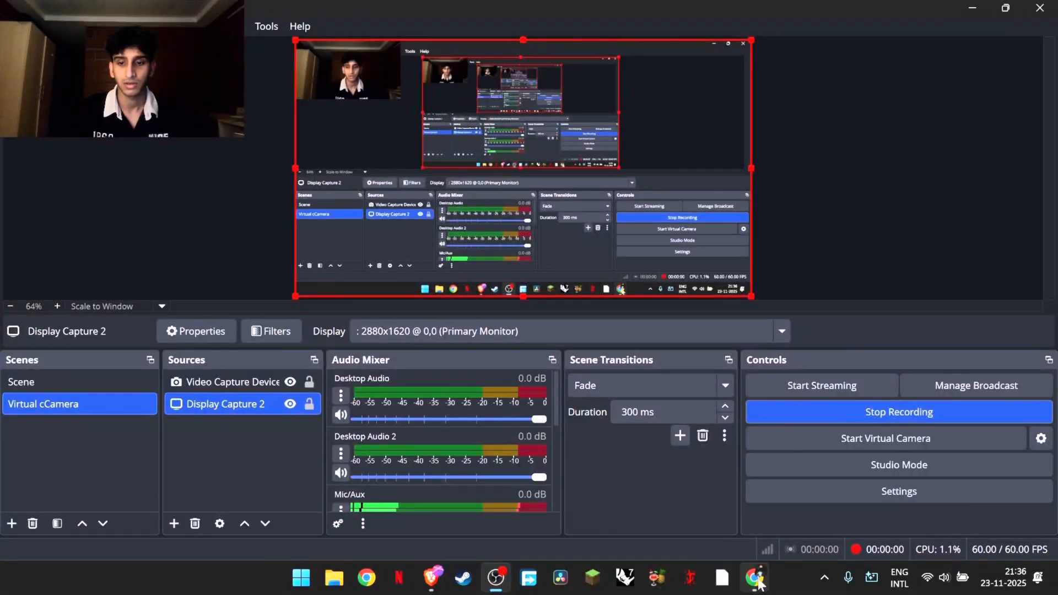
Step: Switch from OBS back to the Figma file and add a Project text layer in the empty area below the start point frame
left_click(756, 580)
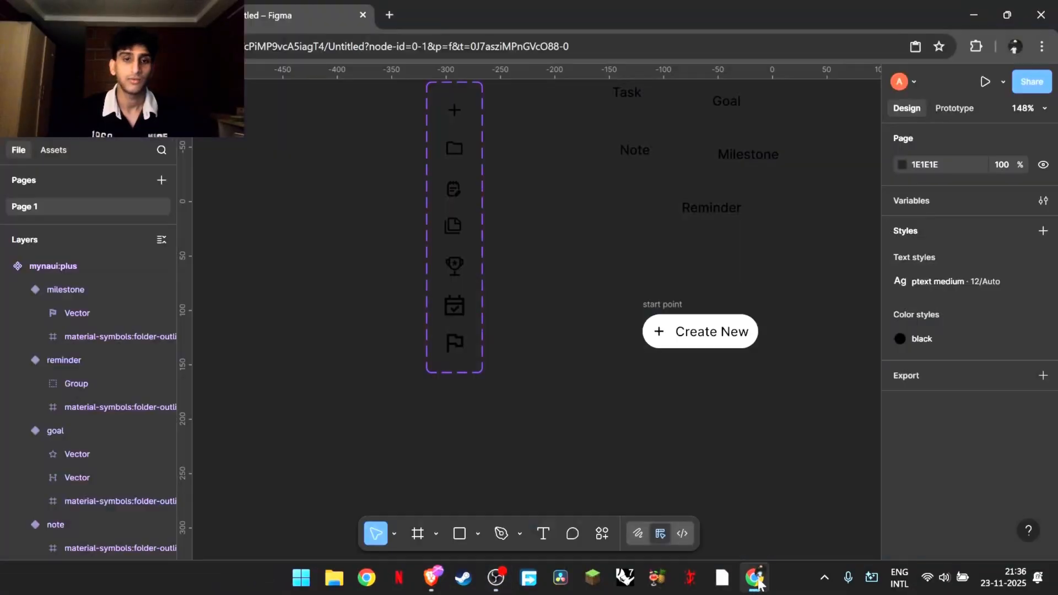
scroll(577, 372, "down", 2)
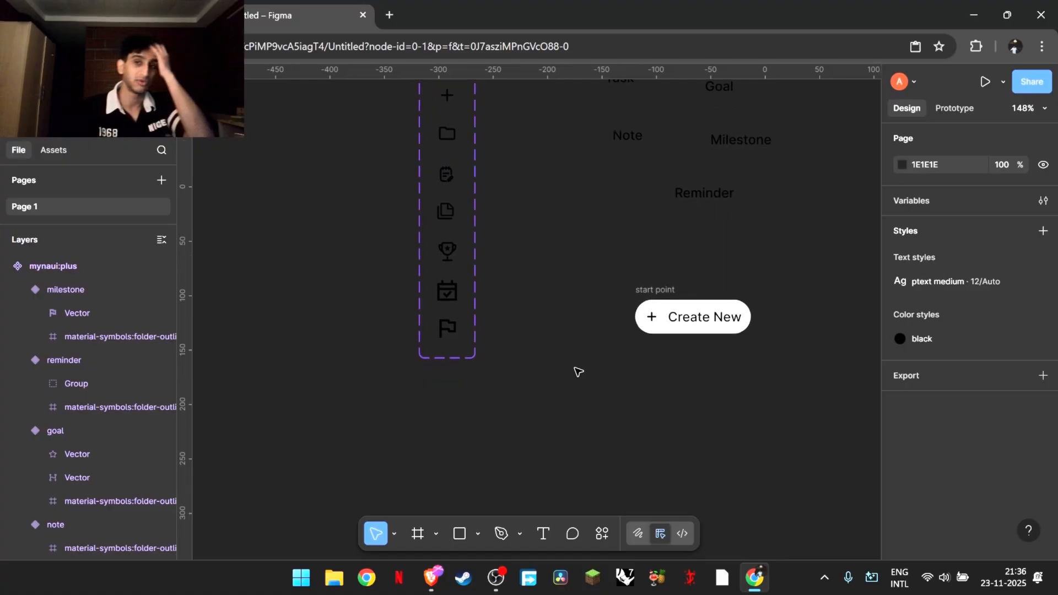
scroll(578, 372, "right", 2)
scroll(578, 372, "up", 4)
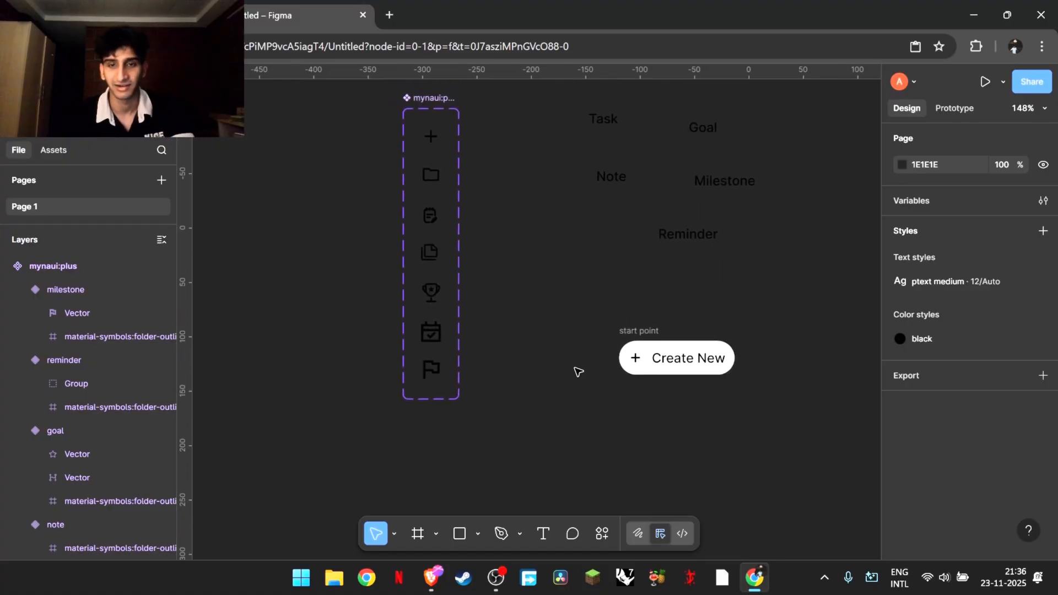
scroll(578, 372, "up", 1)
scroll(563, 427, "down", 2)
scroll(562, 428, "right", 1)
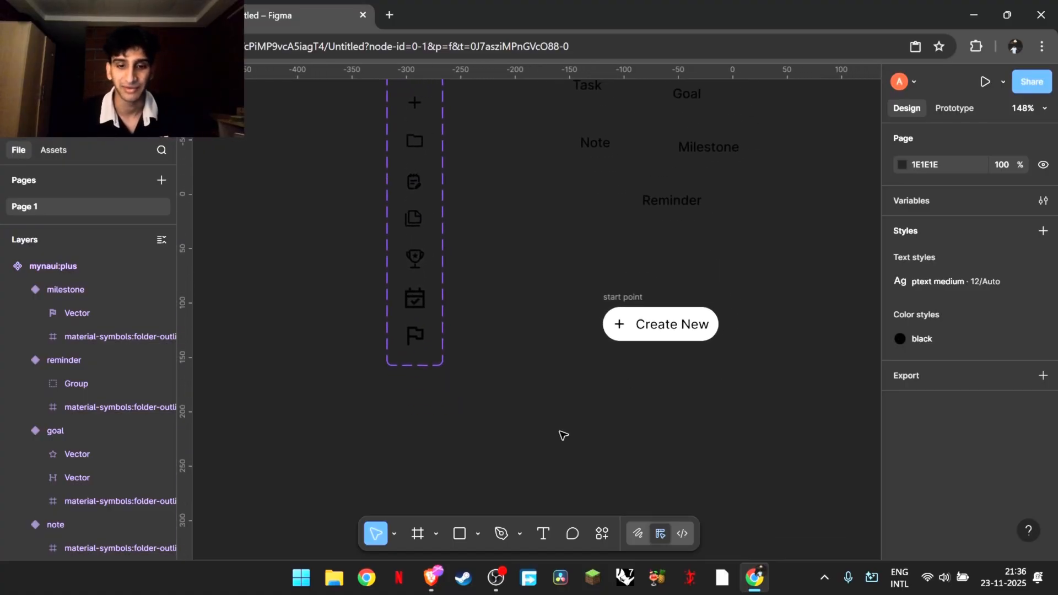
left_click(543, 534)
left_click(518, 426)
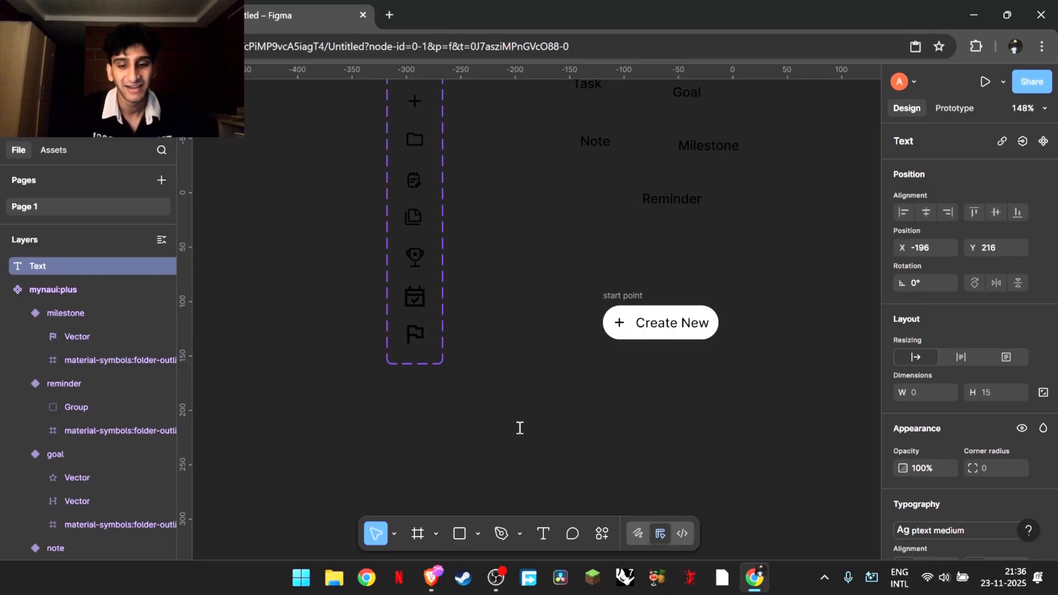
type("Project")
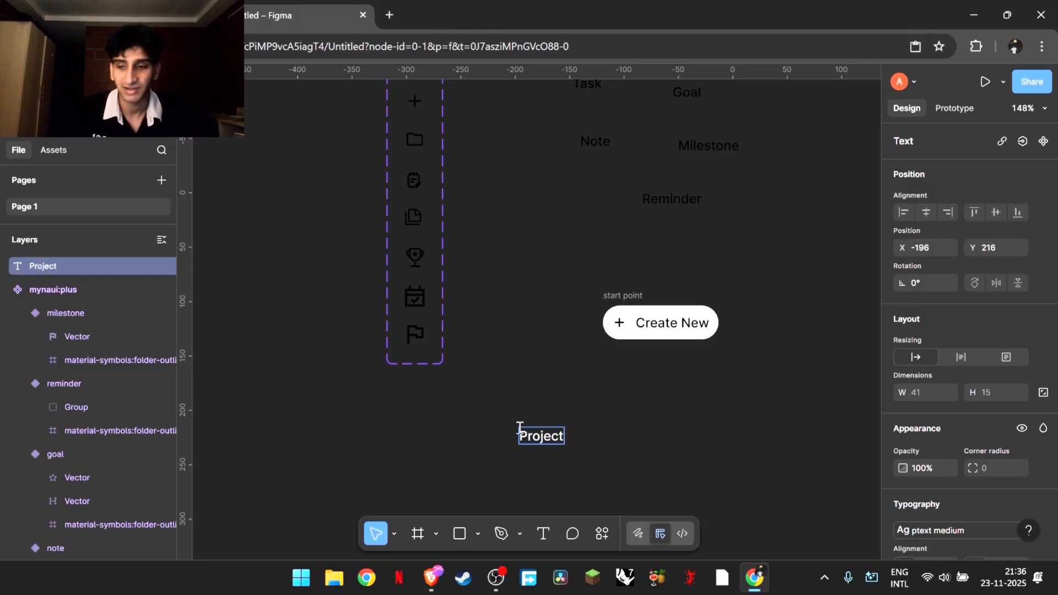
Step: Apply the black color style as the fill of the new Project text
scroll(921, 407, "down", 4)
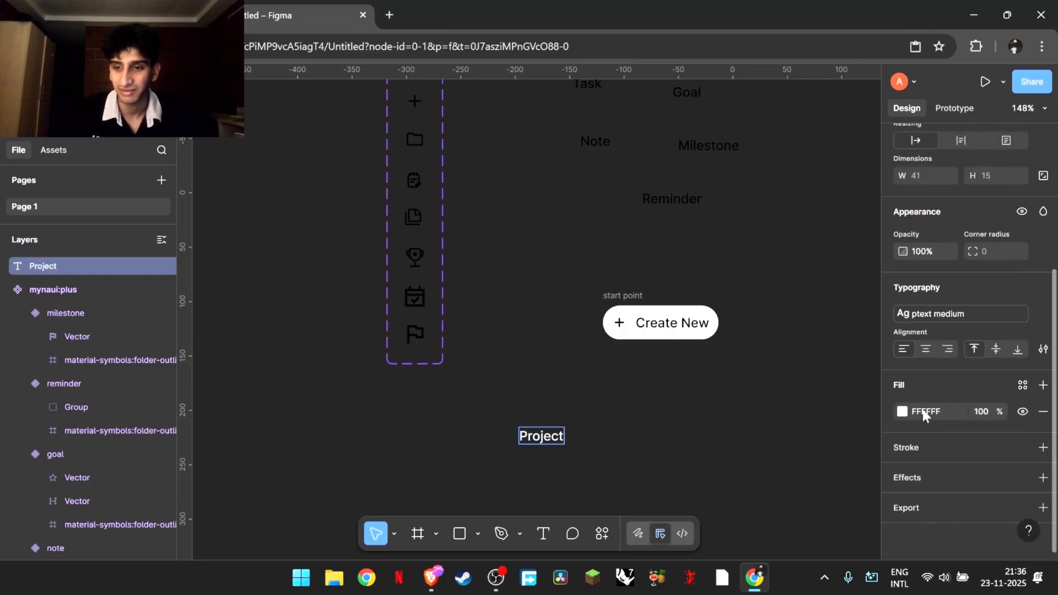
left_click(1024, 385)
left_click(746, 342)
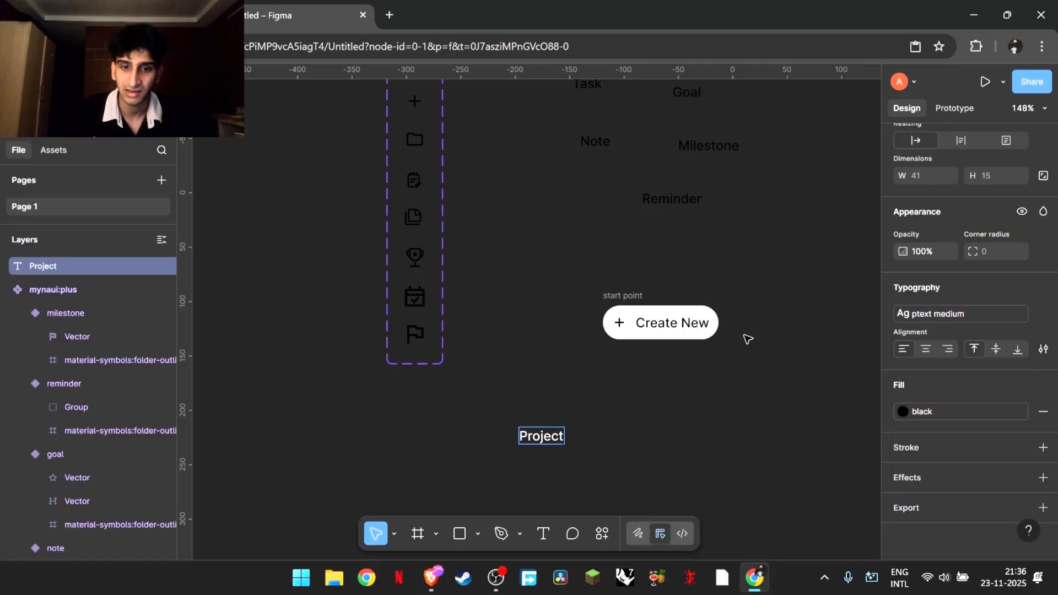
double_click(536, 437)
left_click(1023, 385)
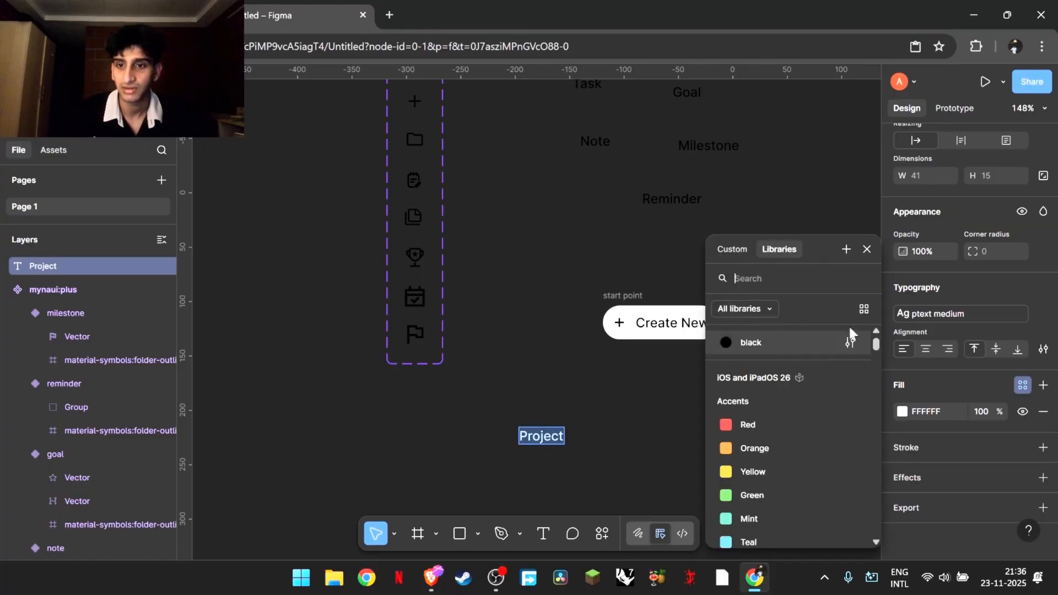
left_click(755, 342)
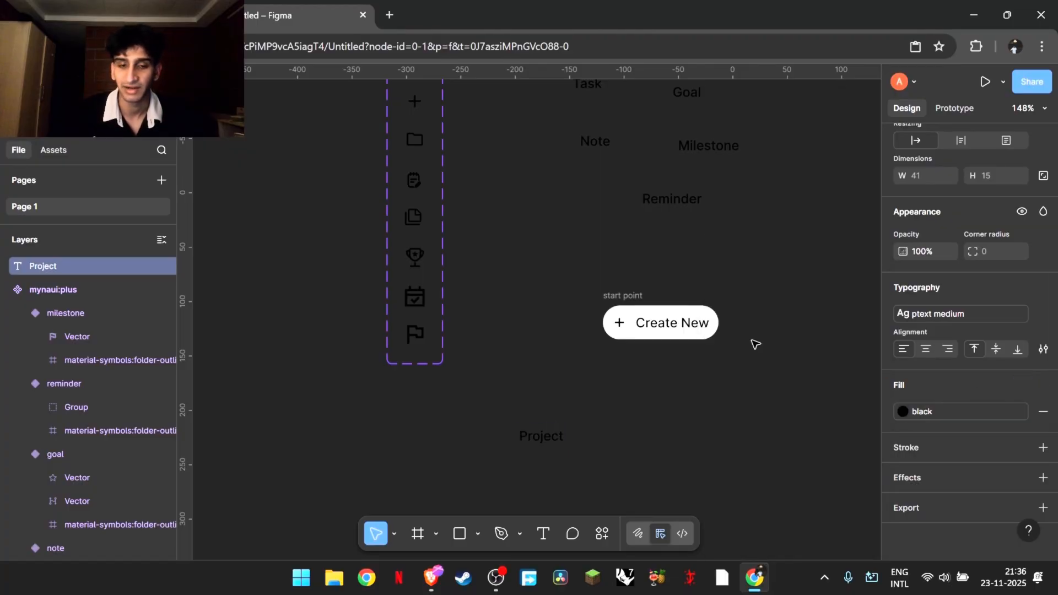
Step: Place a copy of the folder icon variant directly above the Project text below the start point frame
left_click(415, 144)
left_click_drag(416, 145, 540, 422)
left_click(627, 423)
scroll(627, 422, "down", 1)
scroll(627, 422, "left", 1)
scroll(628, 422, "up", 4)
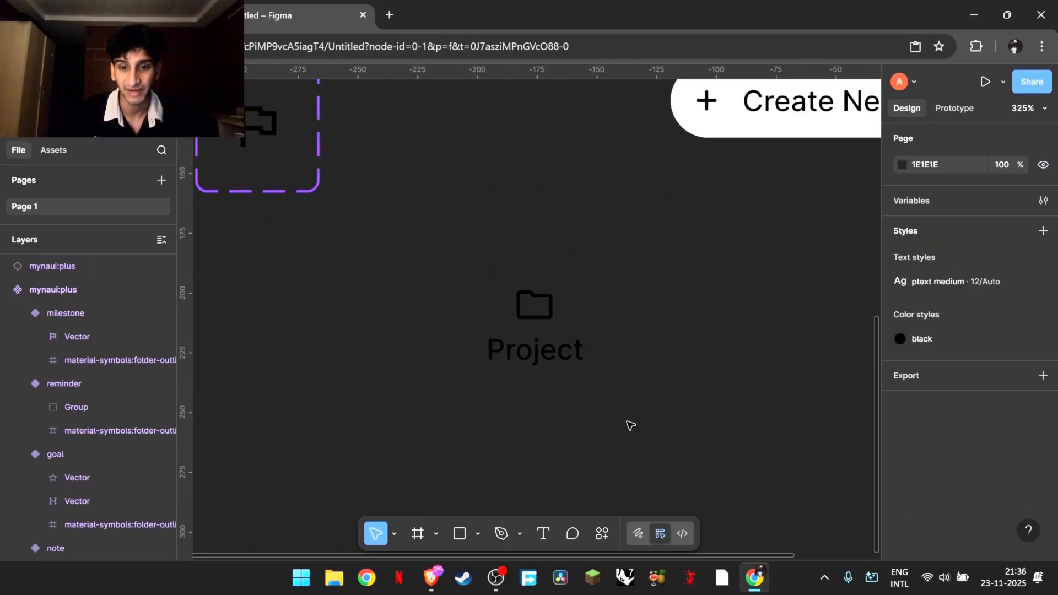
Step: Adjust the spacing between the folder icon and the Project text and wrap both in a vertical auto layout frame
scroll(627, 422, "up", 1)
left_click_drag(535, 380, 533, 395)
left_click_drag(411, 319, 724, 462)
key("shift+a")
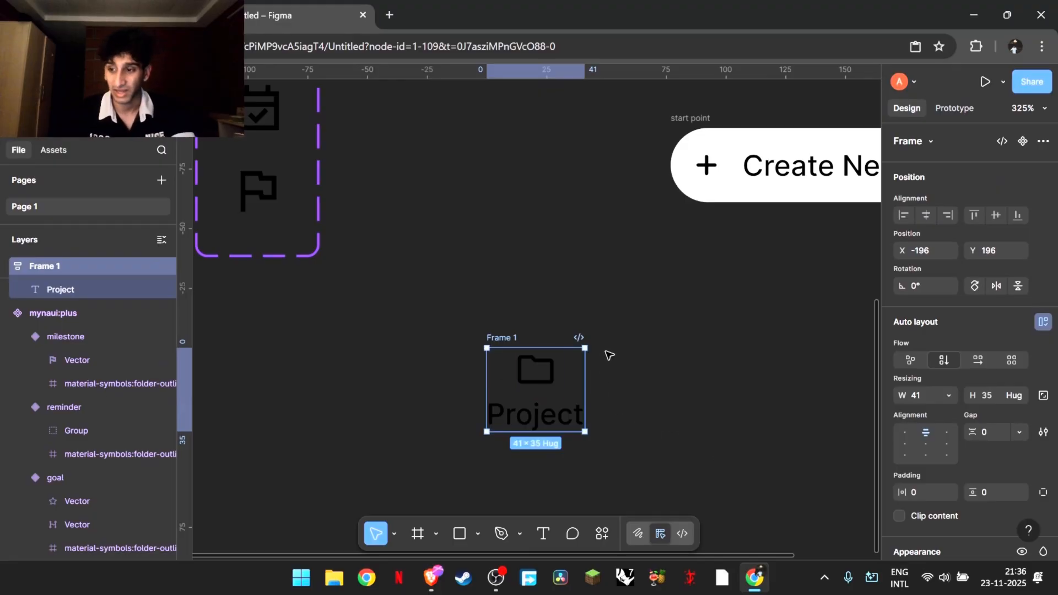
left_click(534, 378)
scroll(992, 367, "down", 5)
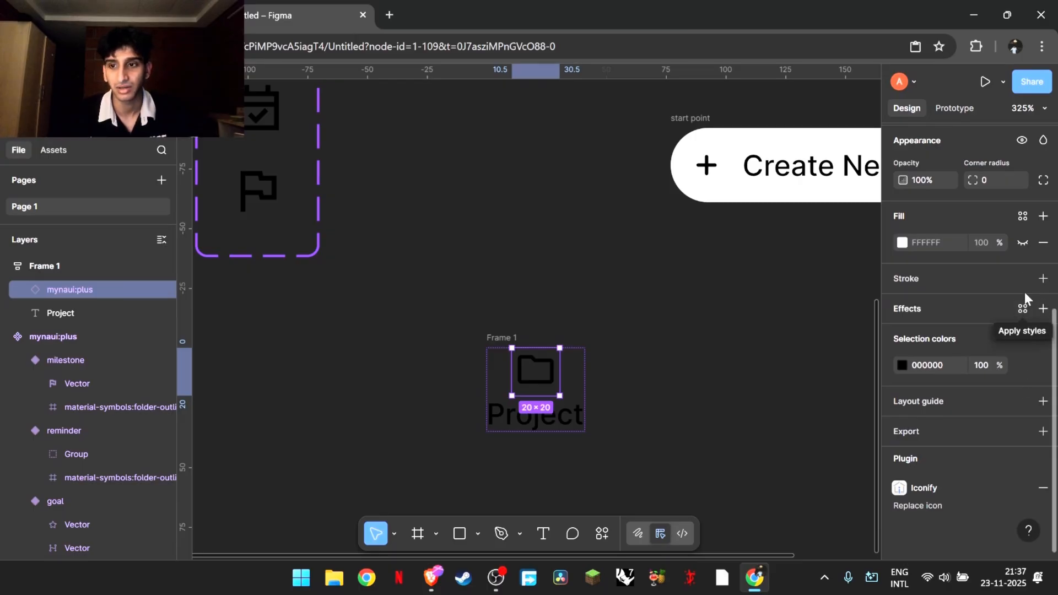
left_click(1018, 243)
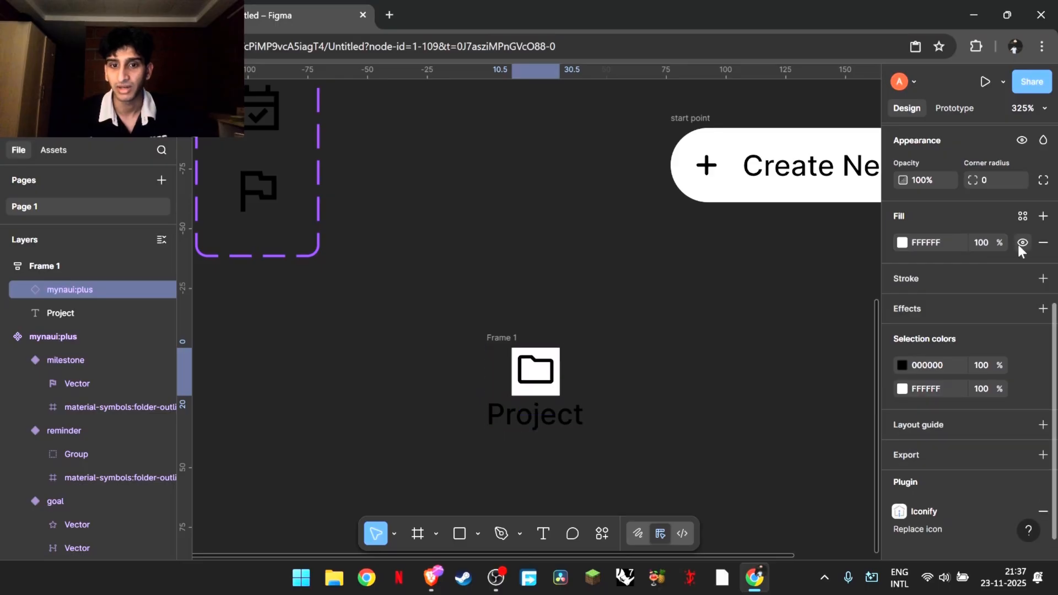
left_click(1017, 243)
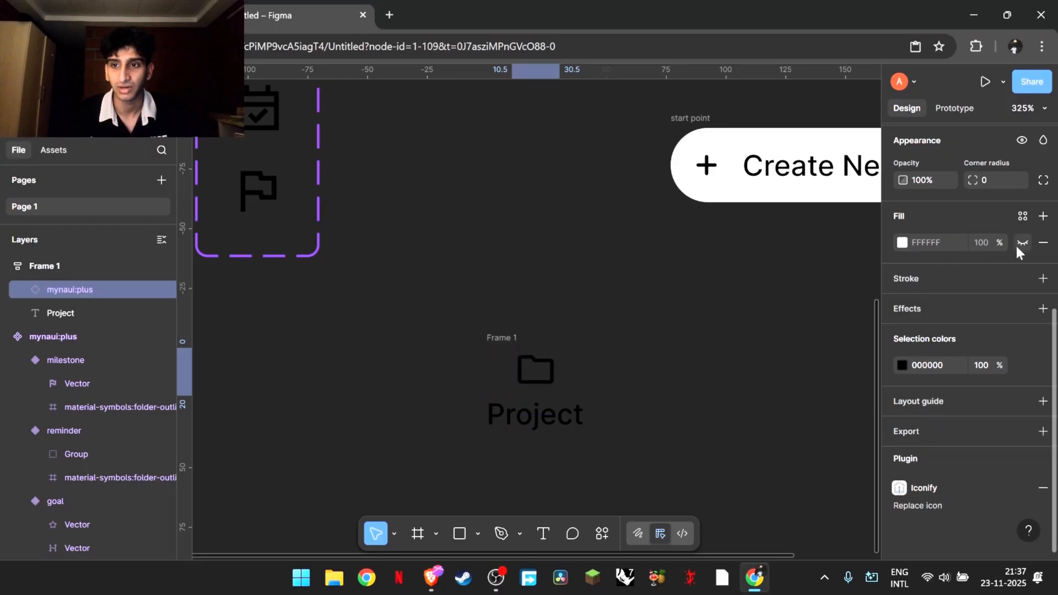
Step: Add a white FFFFFF fill to the auto layout frame holding the folder icon and Project text
left_click(493, 345)
scroll(937, 417, "down", 1)
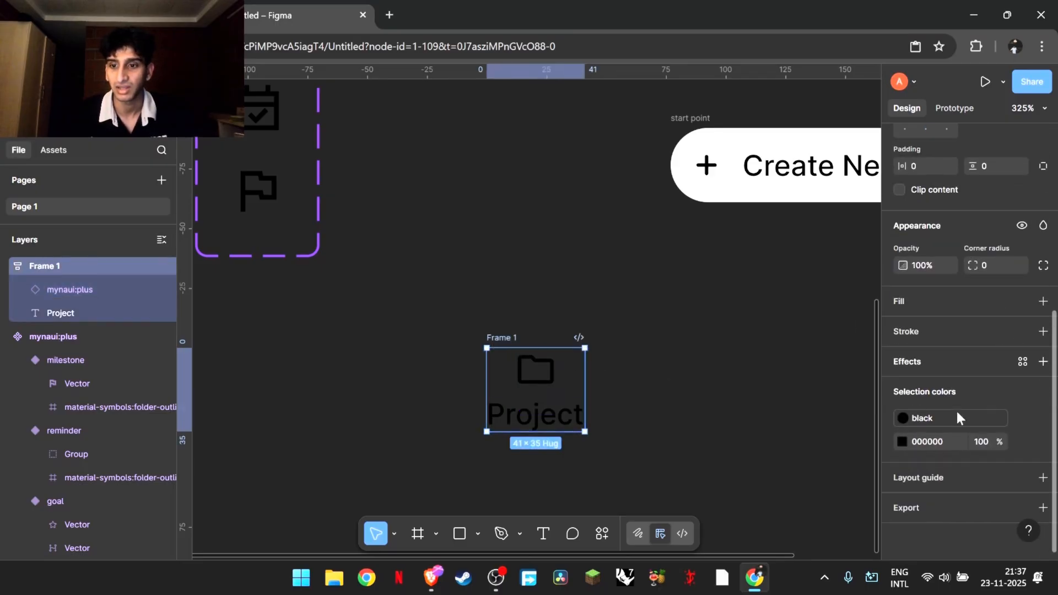
scroll(958, 418, "up", 1)
left_click(1043, 353)
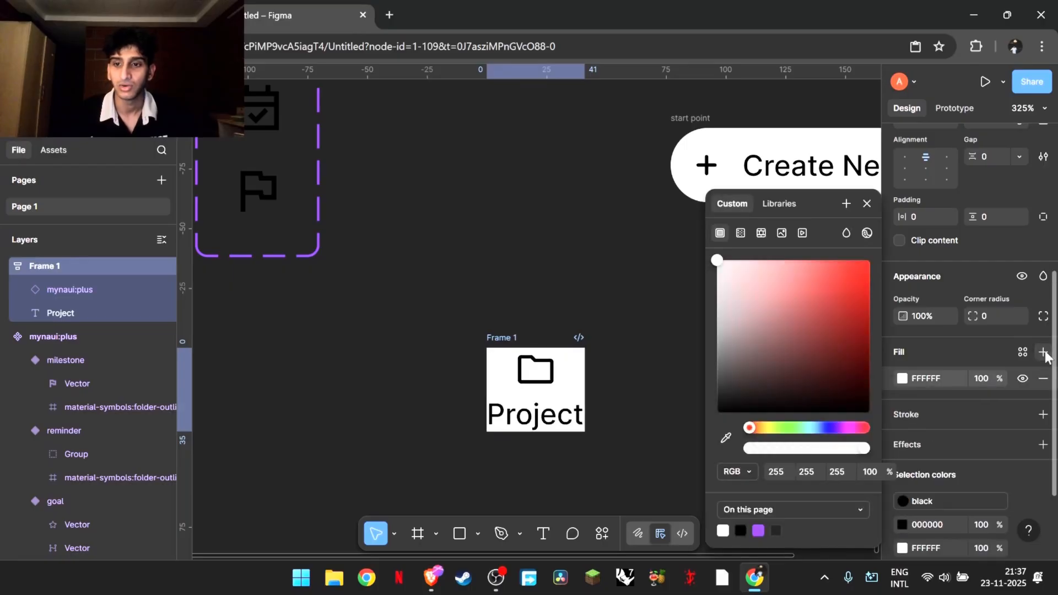
left_click(667, 351)
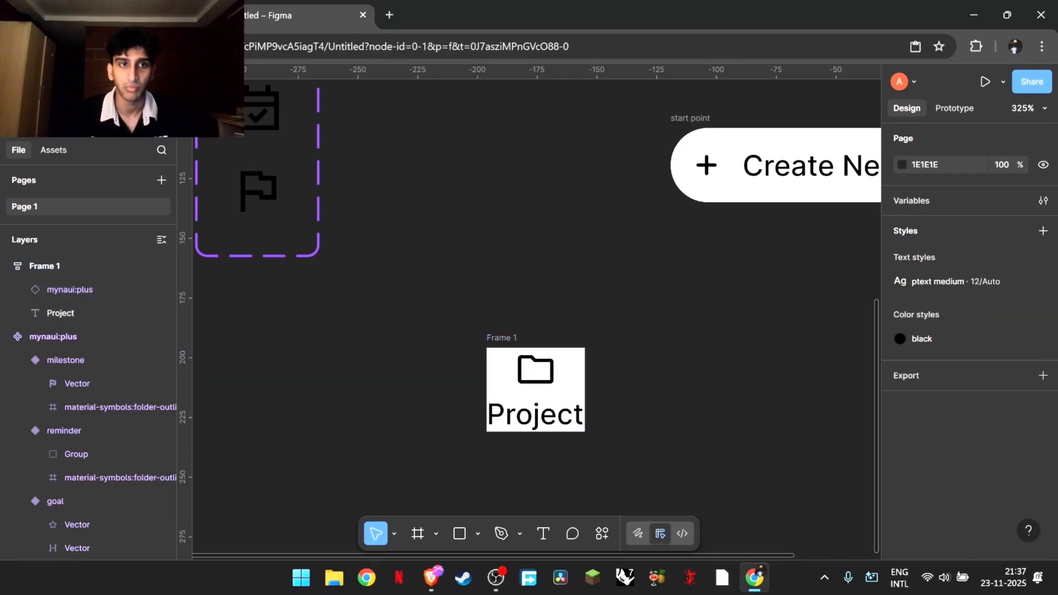
Step: Check the menu items in the reference video and set the Project frame's corner radius to 10 in the Figma file
key("ctrl+Tab")
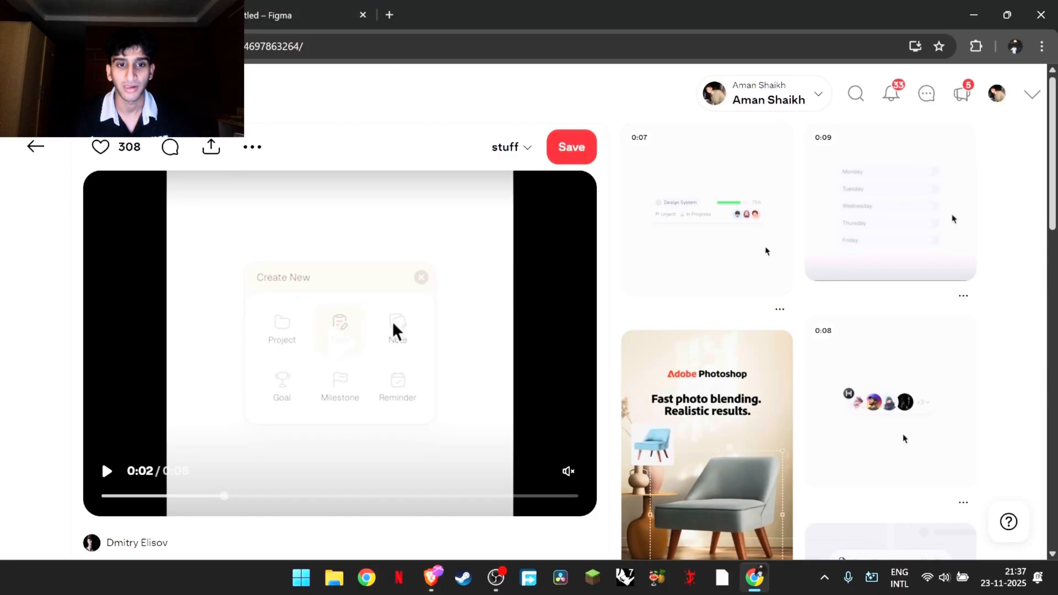
scroll(346, 386, "up", 5)
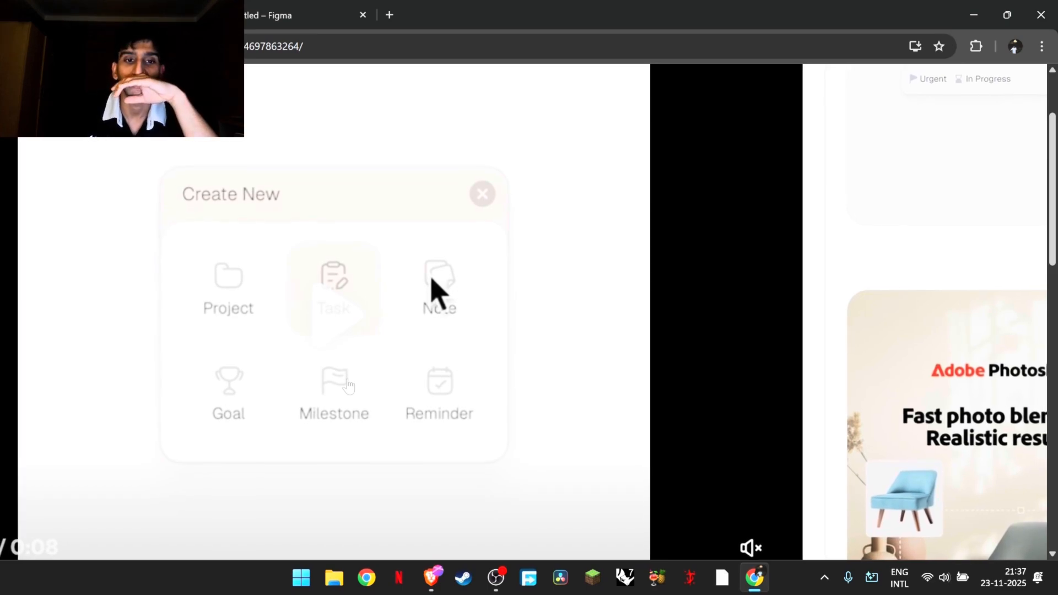
scroll(349, 386, "down", 5)
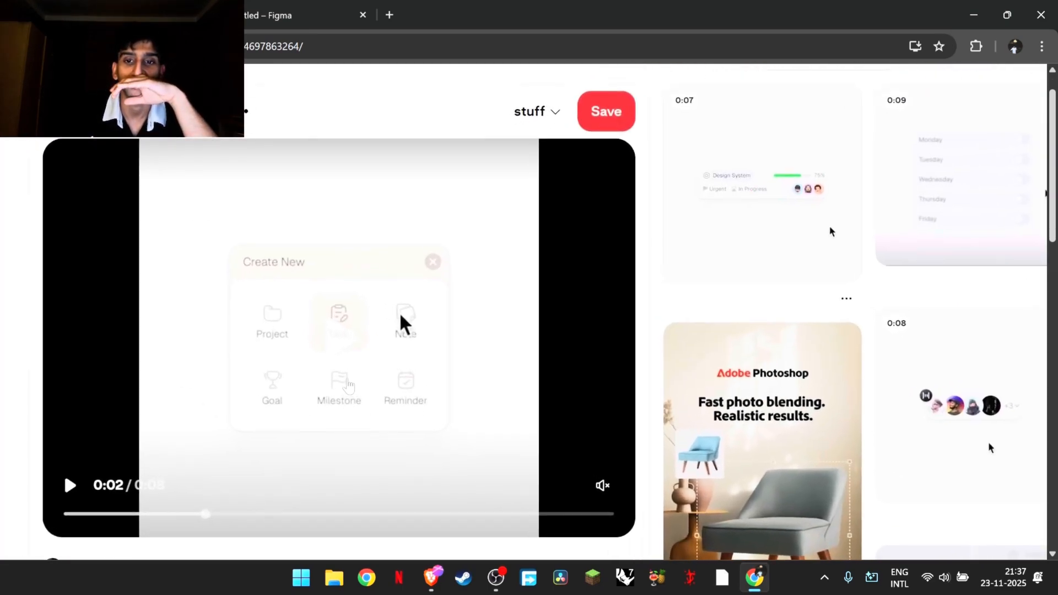
left_click(268, 15)
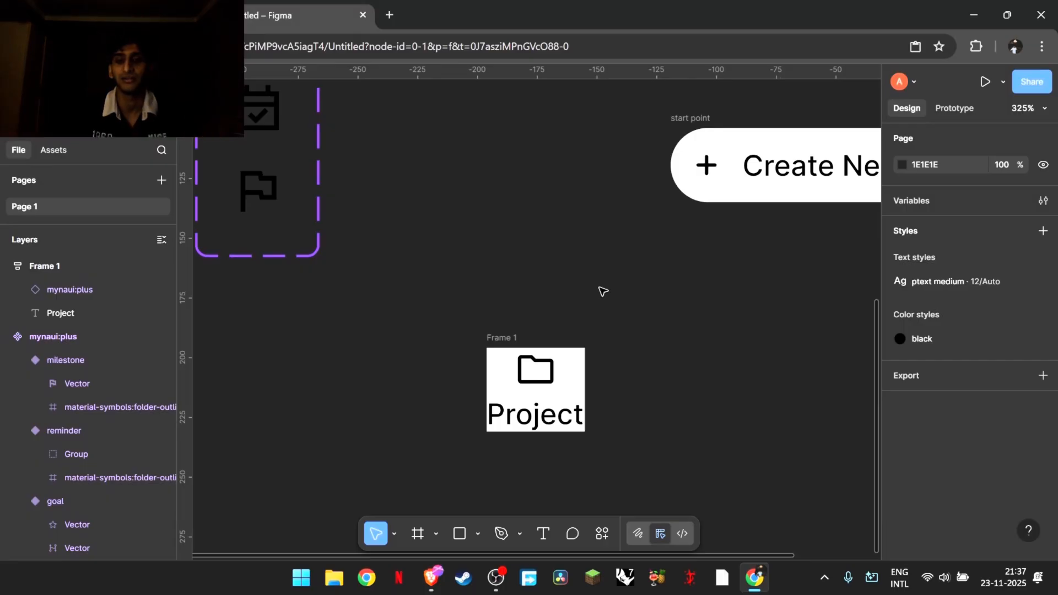
left_click(515, 338)
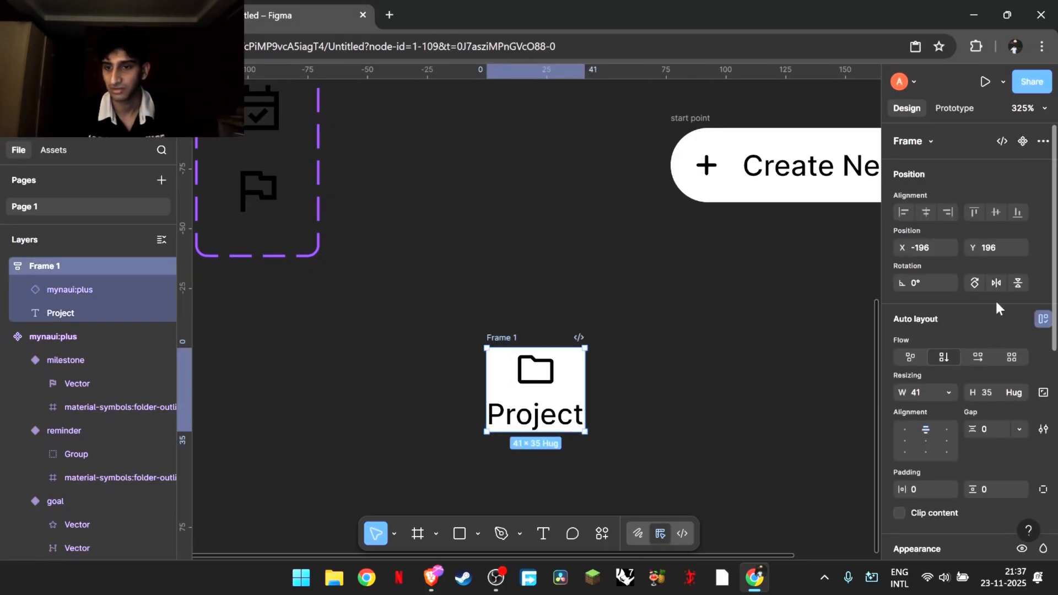
scroll(997, 307, "down", 7)
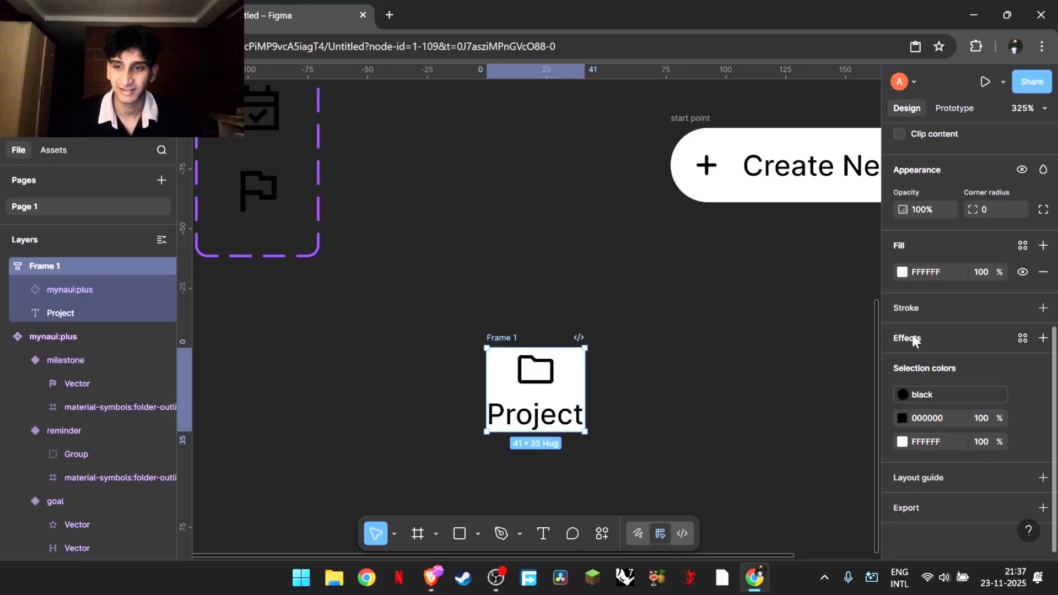
scroll(999, 247, "up", 3)
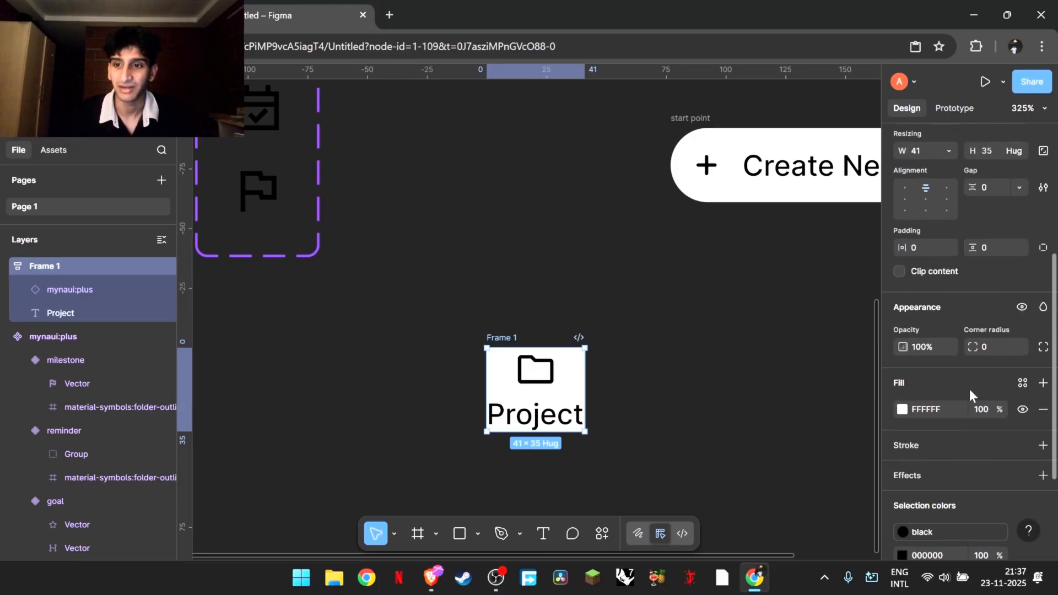
left_click(990, 349)
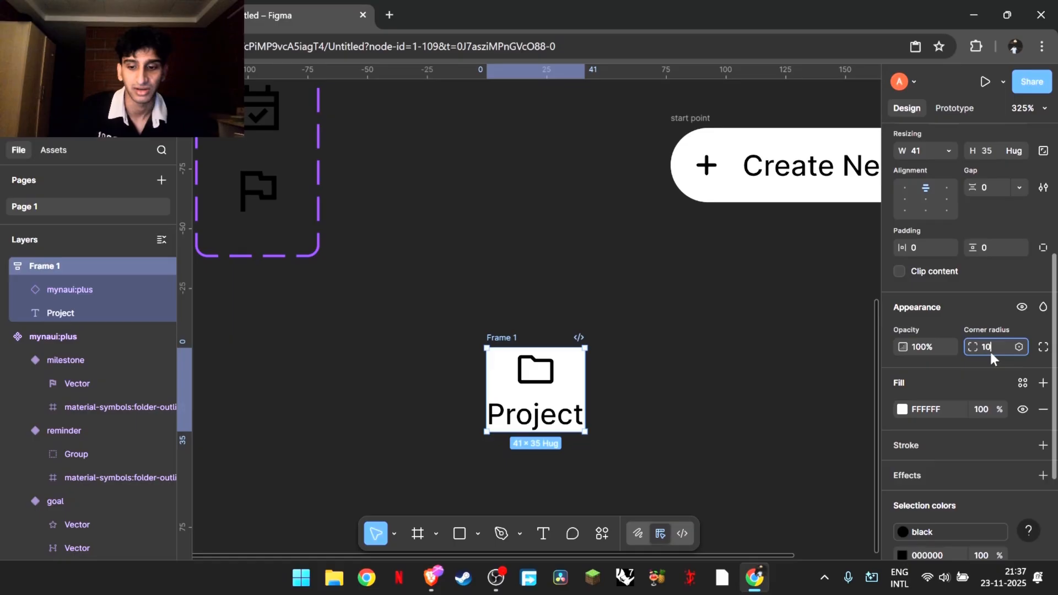
type("10")
key("Return")
left_click(723, 359)
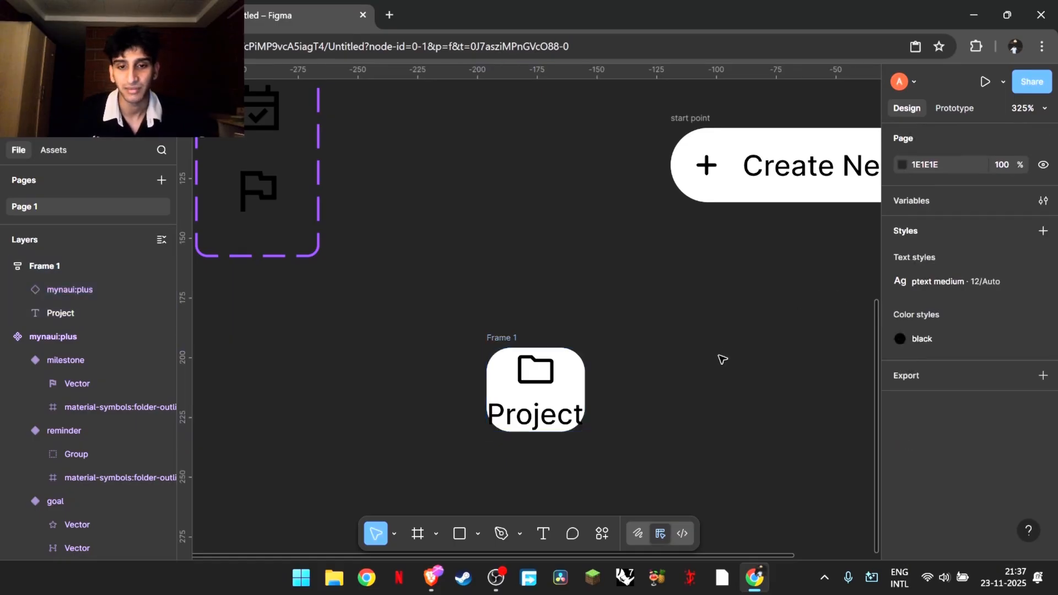
Step: Set the Project frame's horizontal and vertical padding to 10
left_click(578, 395)
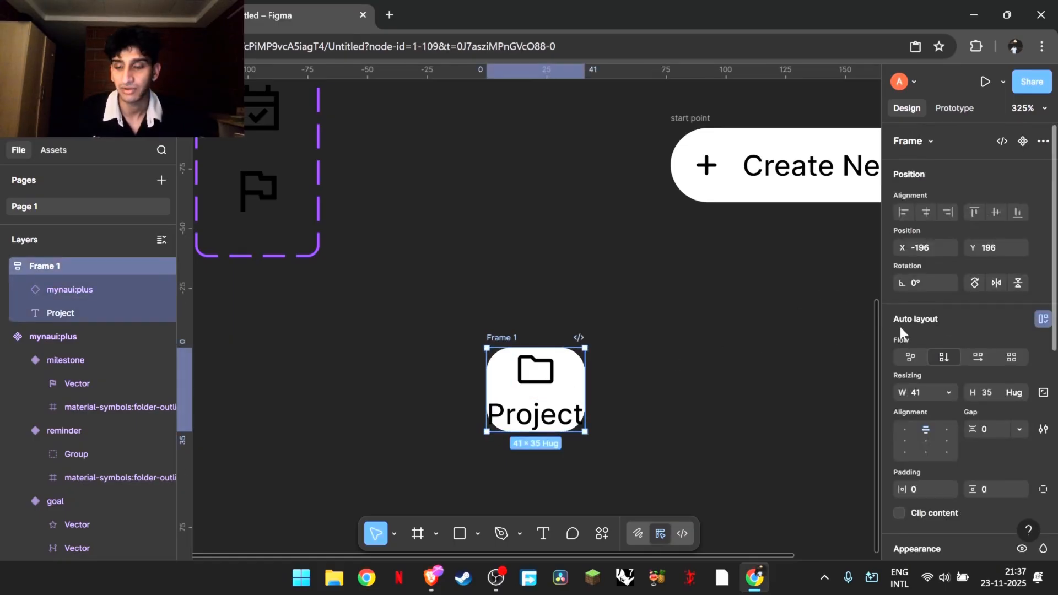
scroll(960, 316, "down", 4)
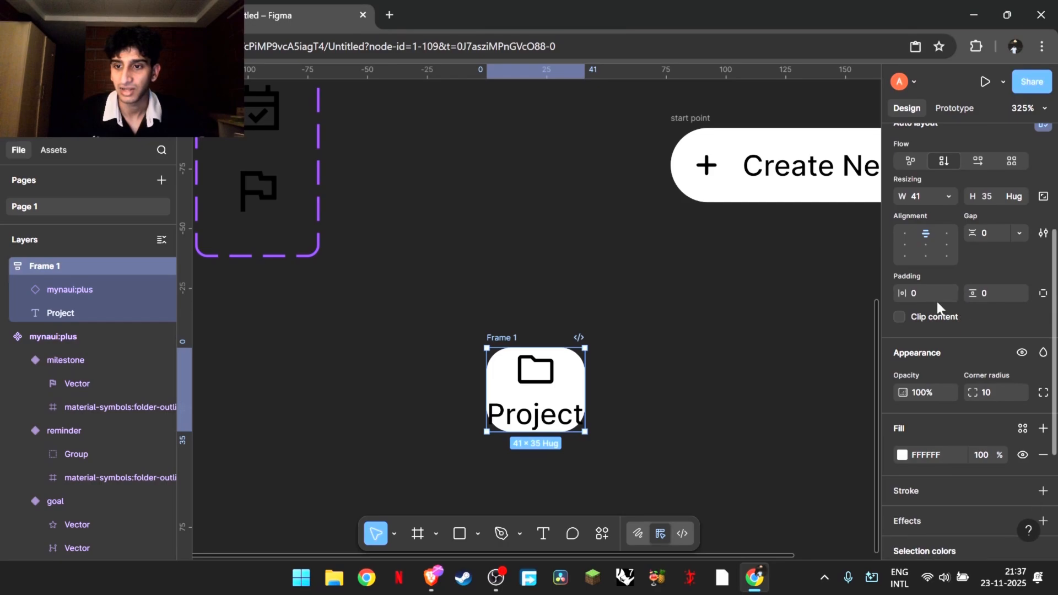
left_click_drag(900, 293, 975, 293)
scroll(780, 343, "down", 2)
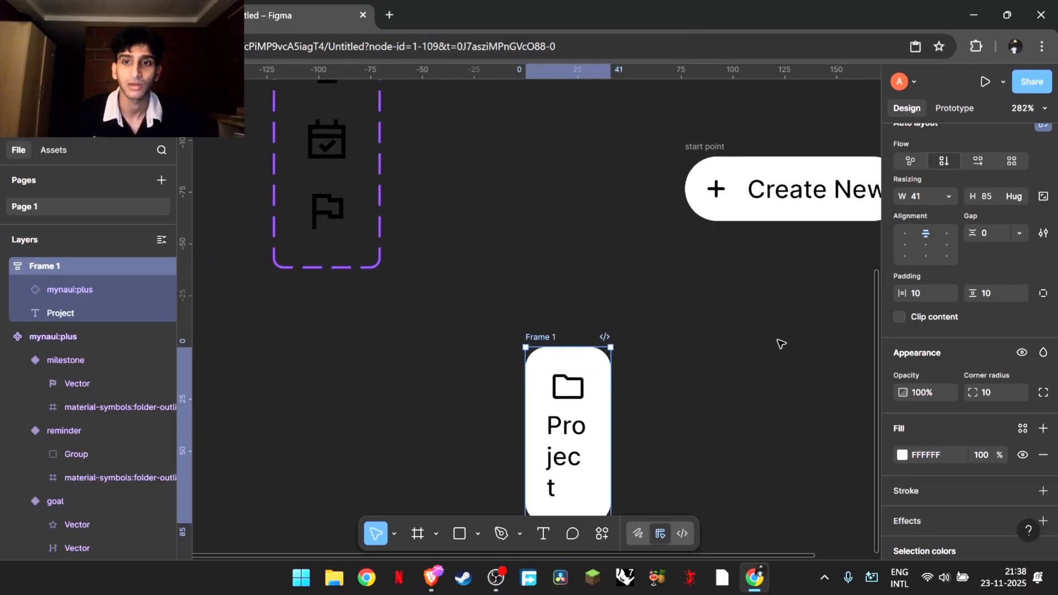
Step: Check the start point frame's padding and set the Project frame's horizontal and vertical padding to 8
left_click(739, 205)
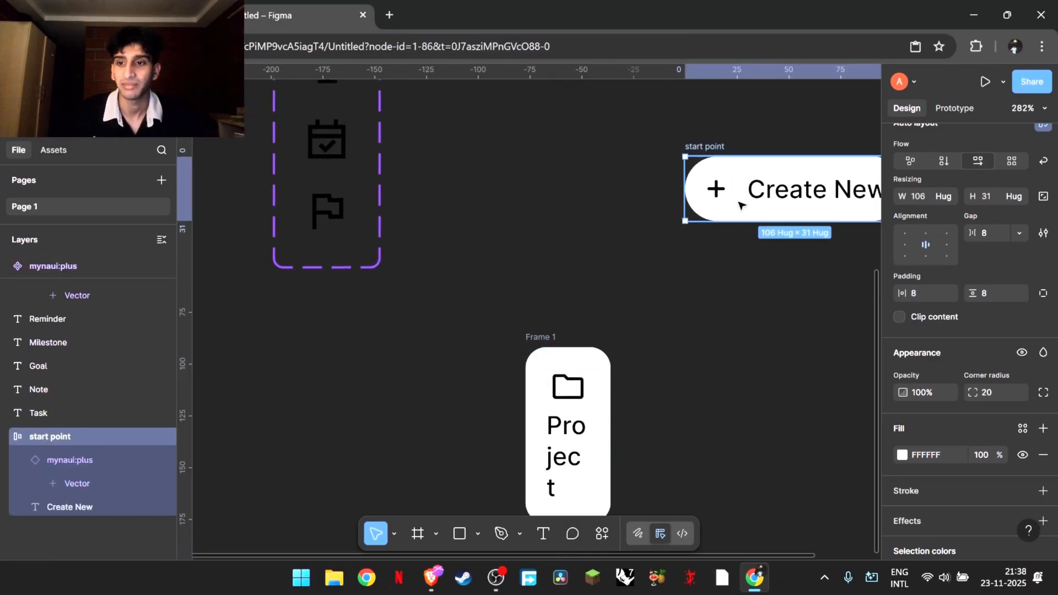
left_click(597, 438)
left_click(918, 292)
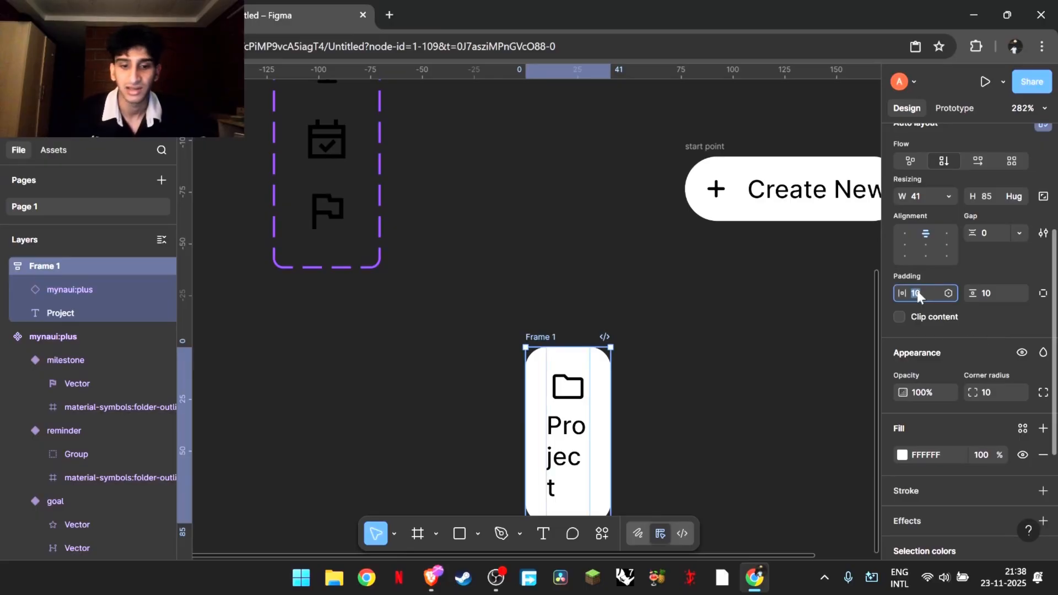
type("8")
left_click(985, 295)
type("8")
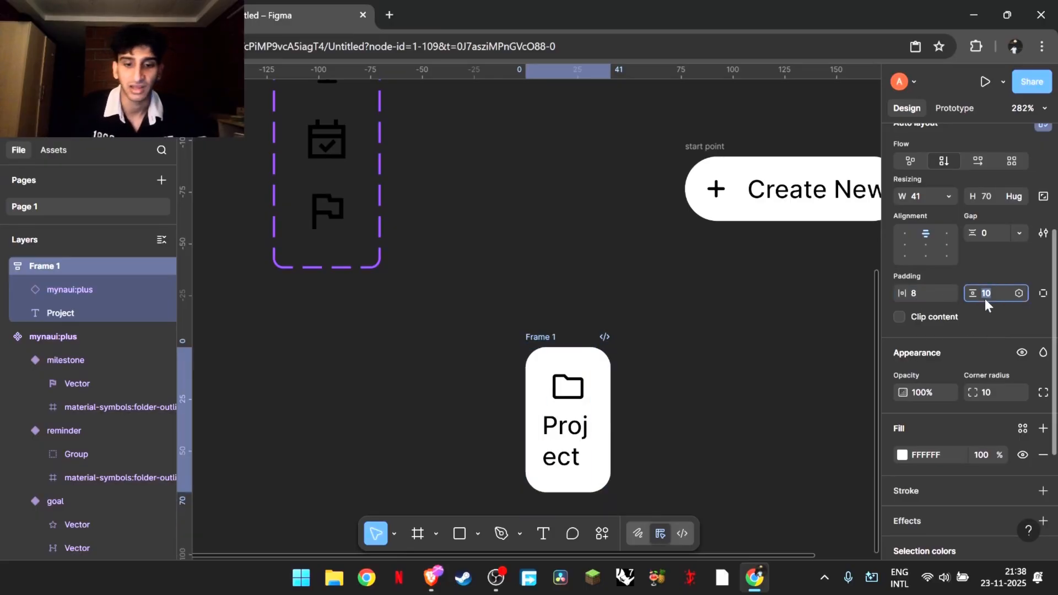
key("Return")
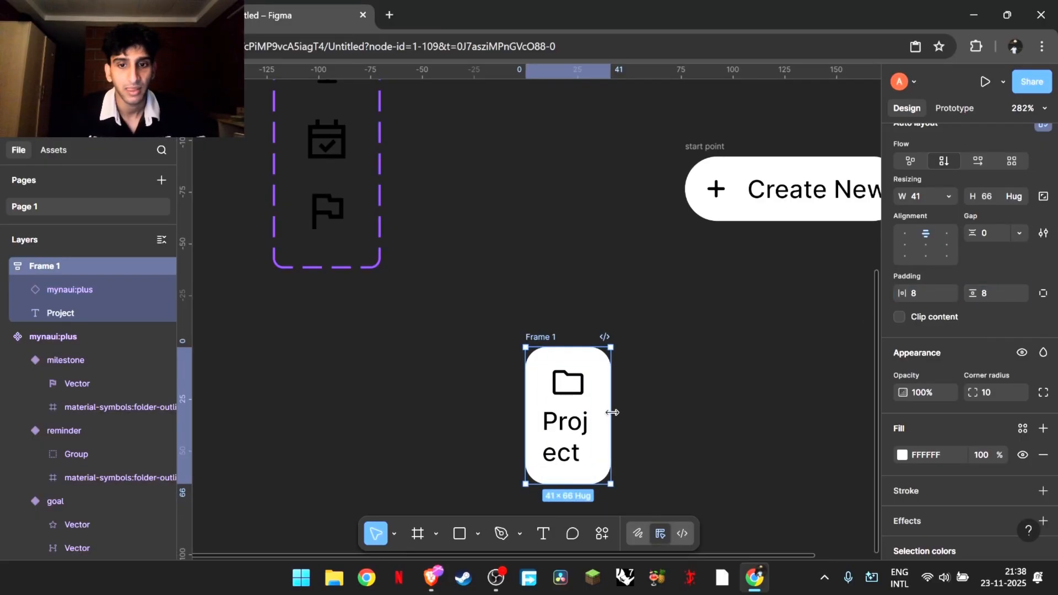
Step: Widen the Project frame to about 58 so its label fits on one line, and review its layout settings
left_click_drag(627, 412, 645, 413)
left_click(714, 408)
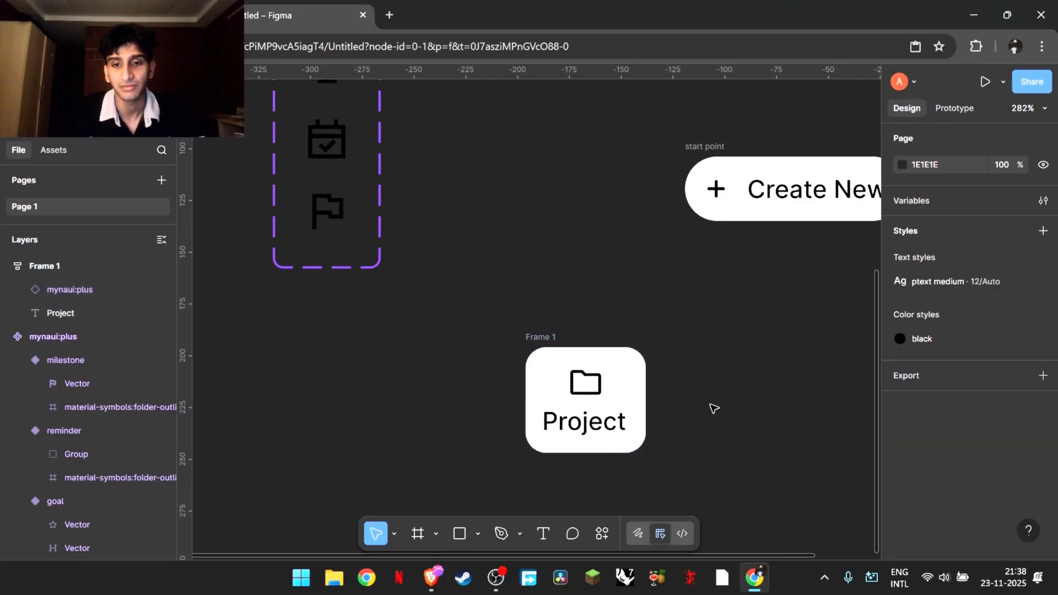
left_click(586, 402)
left_click(715, 406)
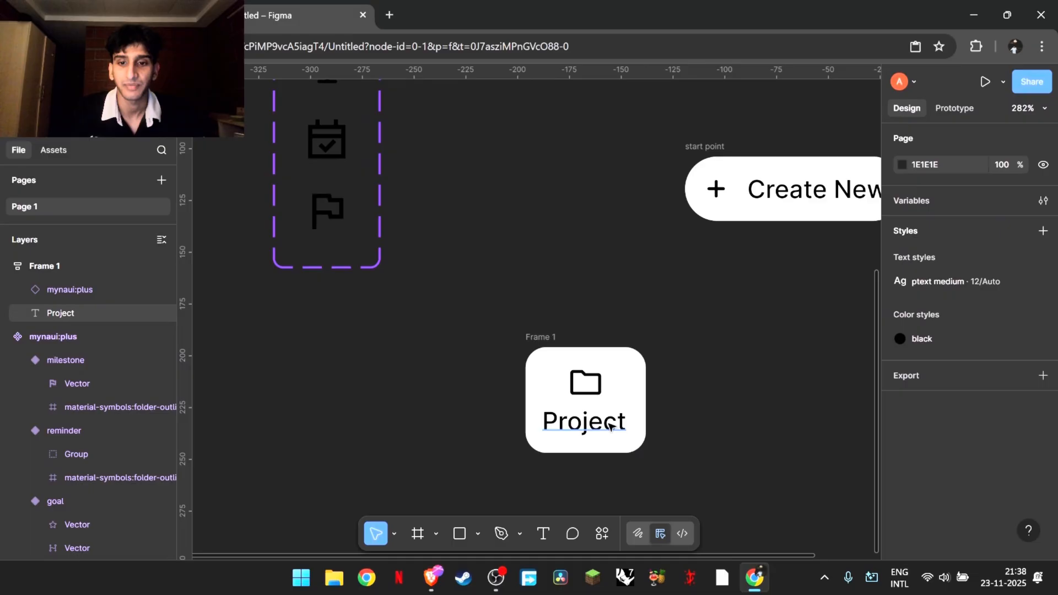
left_click(634, 414)
scroll(964, 327, "down", 4)
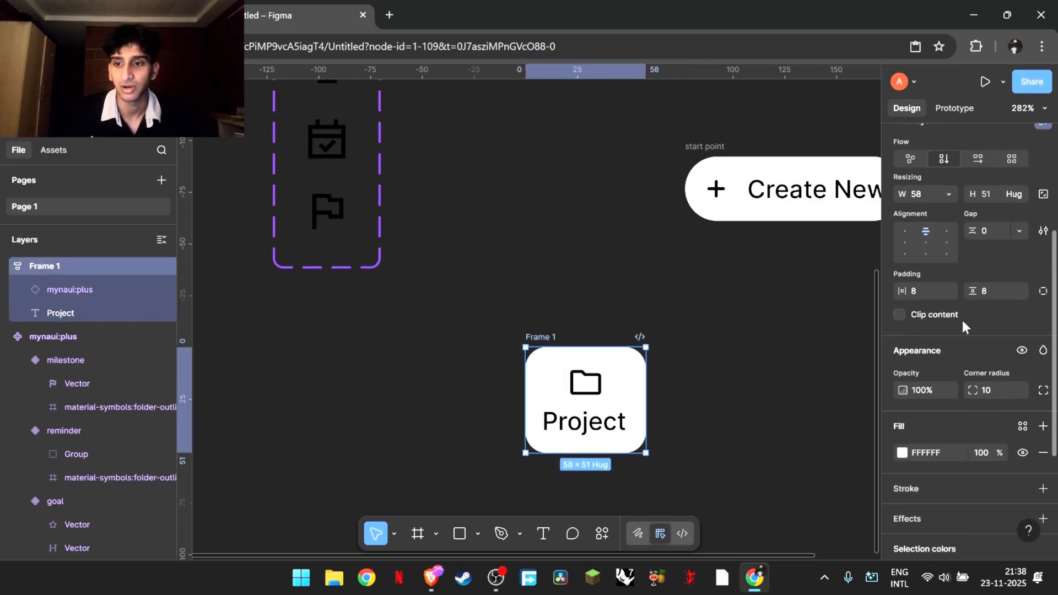
left_click(808, 386)
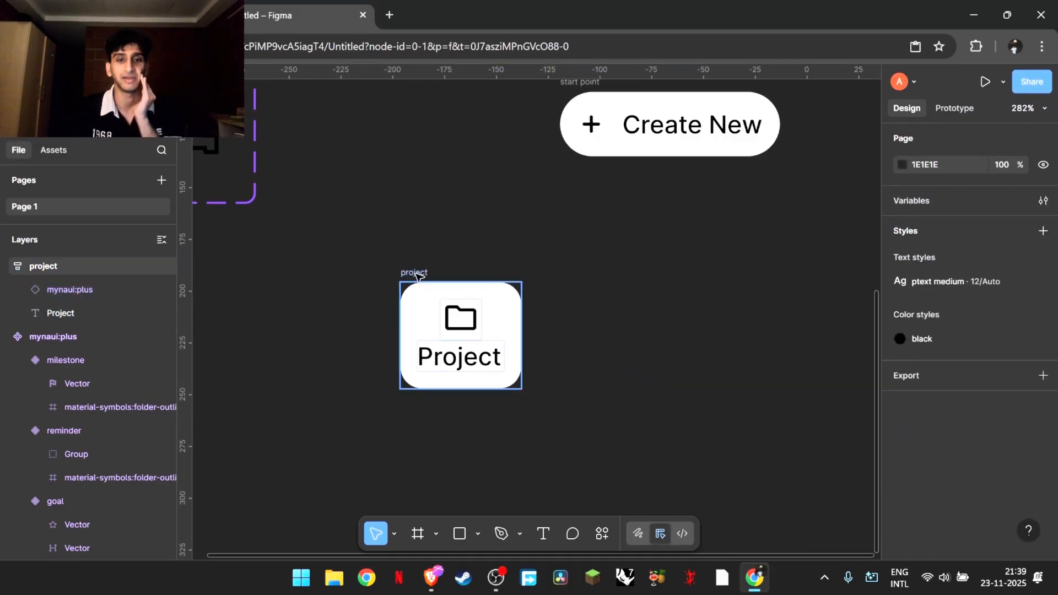
Step: Turn the project frame into a component and add a second variant to it
left_click(419, 276)
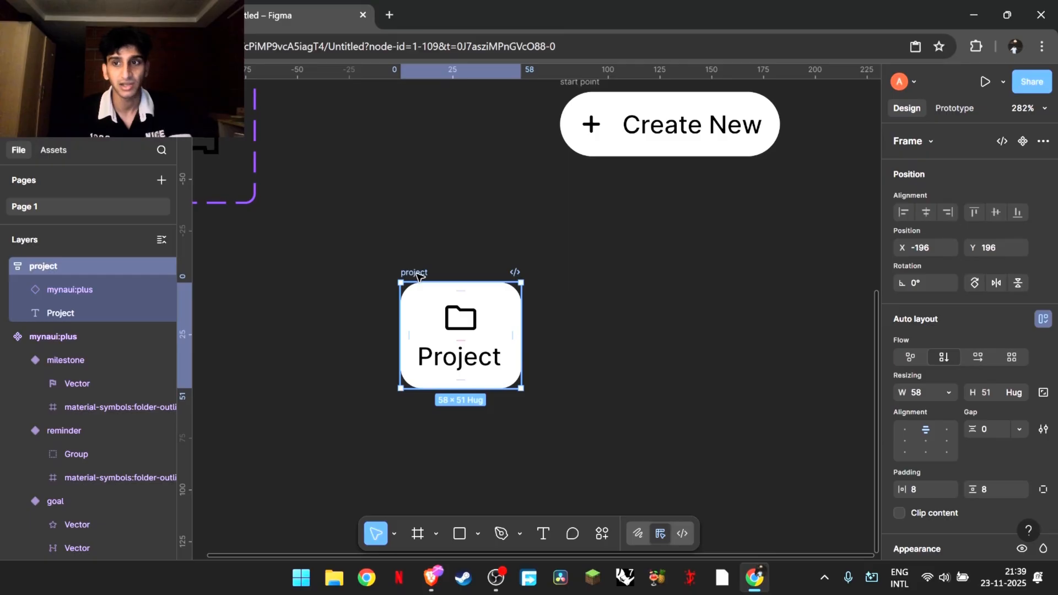
left_click(1024, 141)
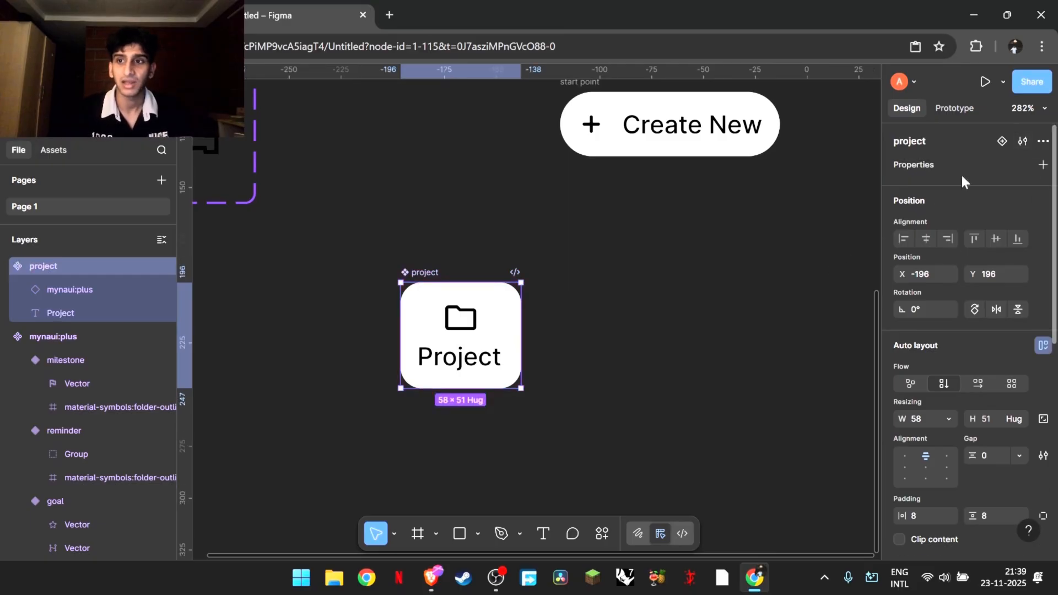
left_click(1003, 141)
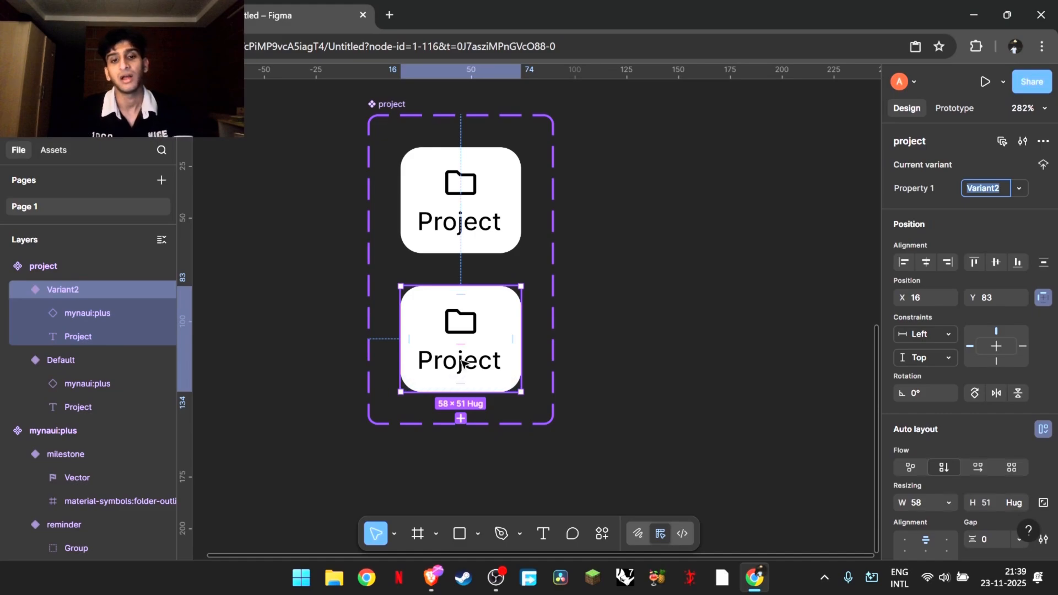
Step: Change the fill of the project component's second variant to the grey 8B8B8B
scroll(923, 290, "down", 5)
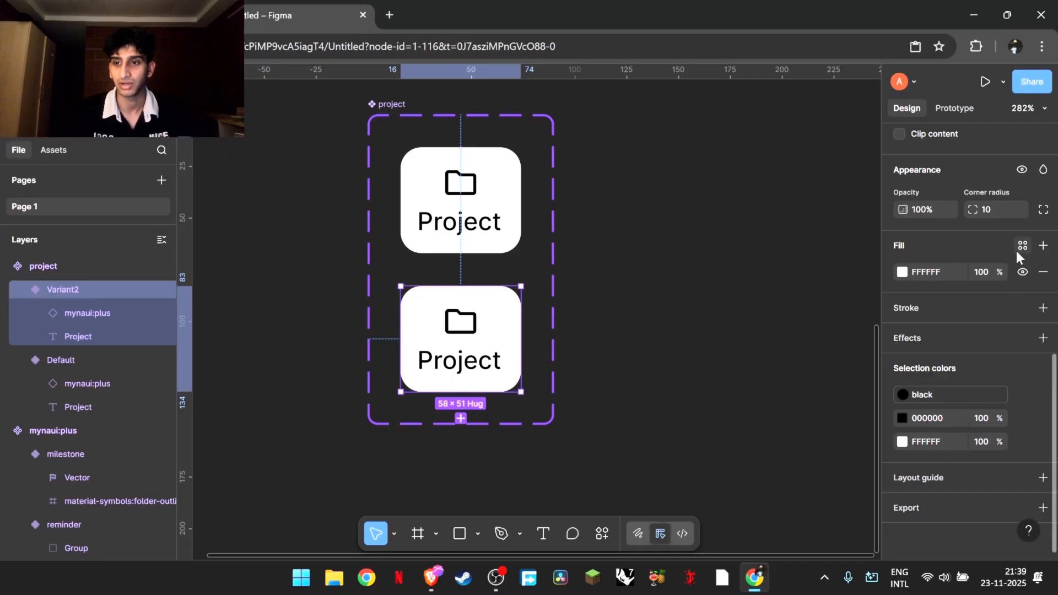
left_click(903, 272)
left_click_drag(797, 329, 701, 329)
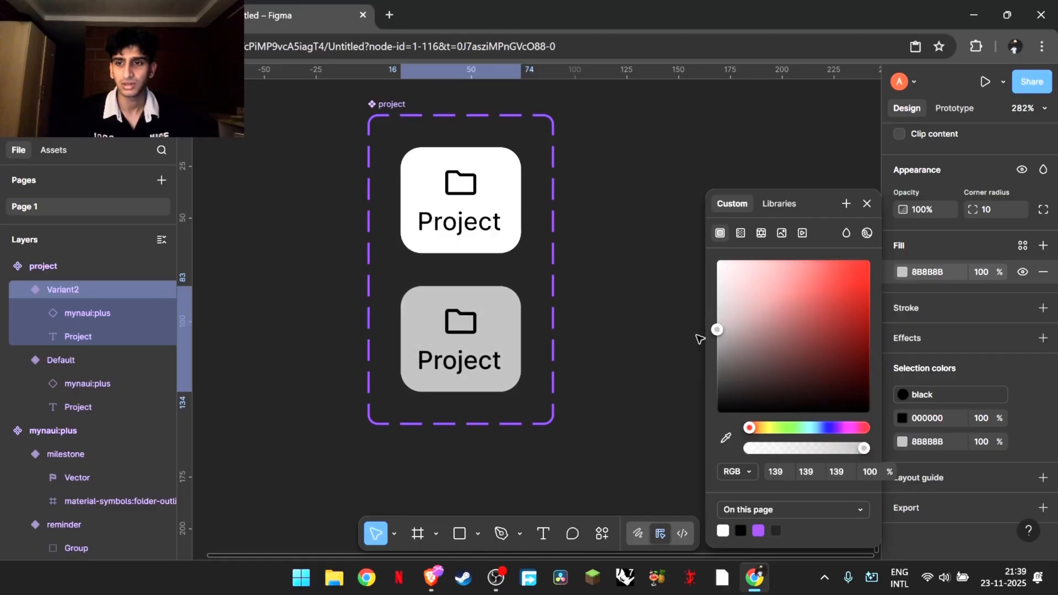
Step: Save the second project variant's fill as a color style named "grey"
left_click(1022, 246)
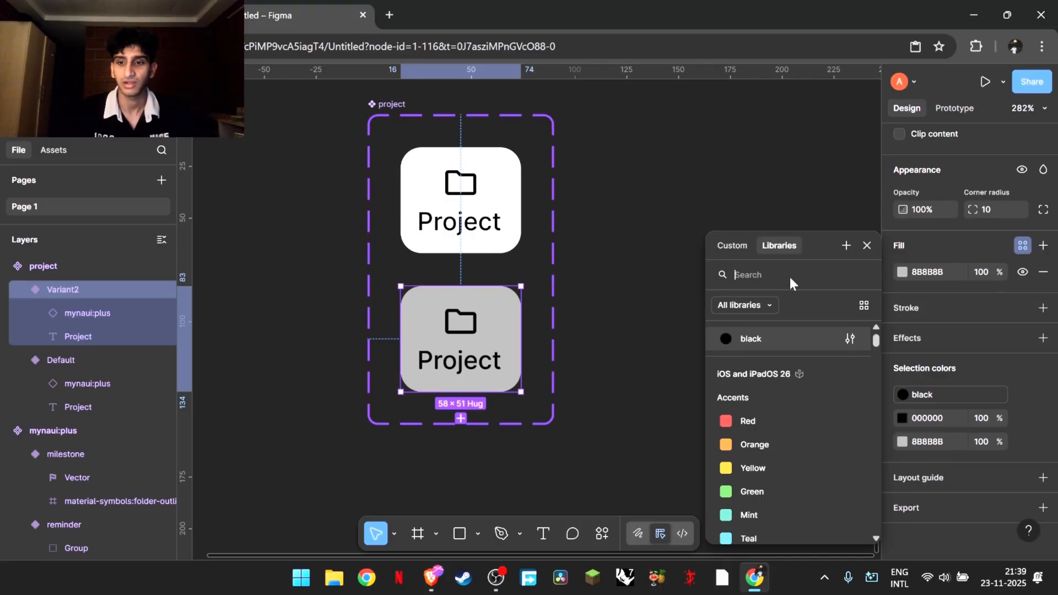
left_click(849, 249)
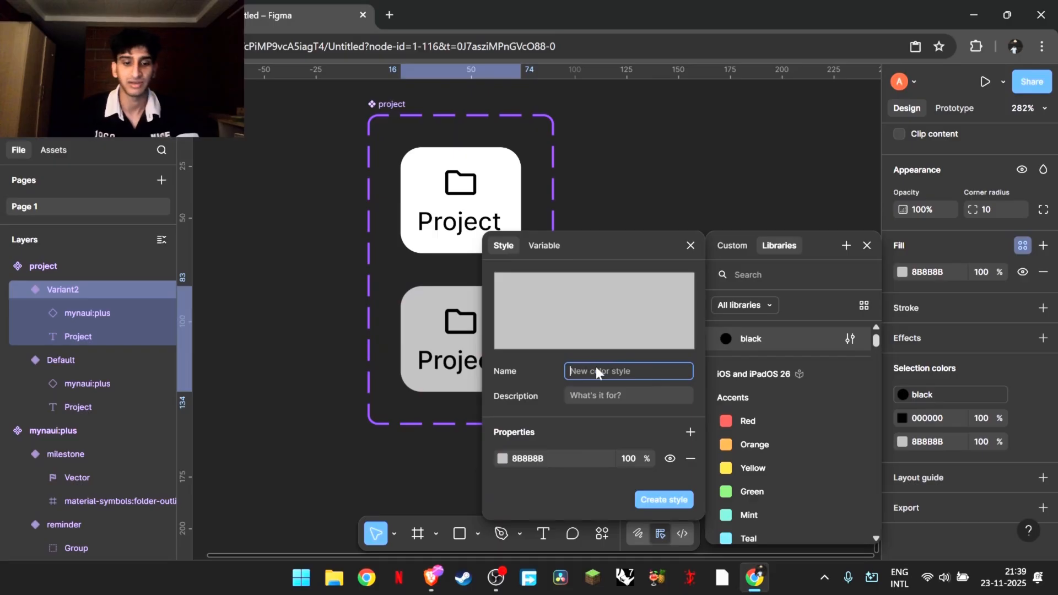
type("grey")
key("Return")
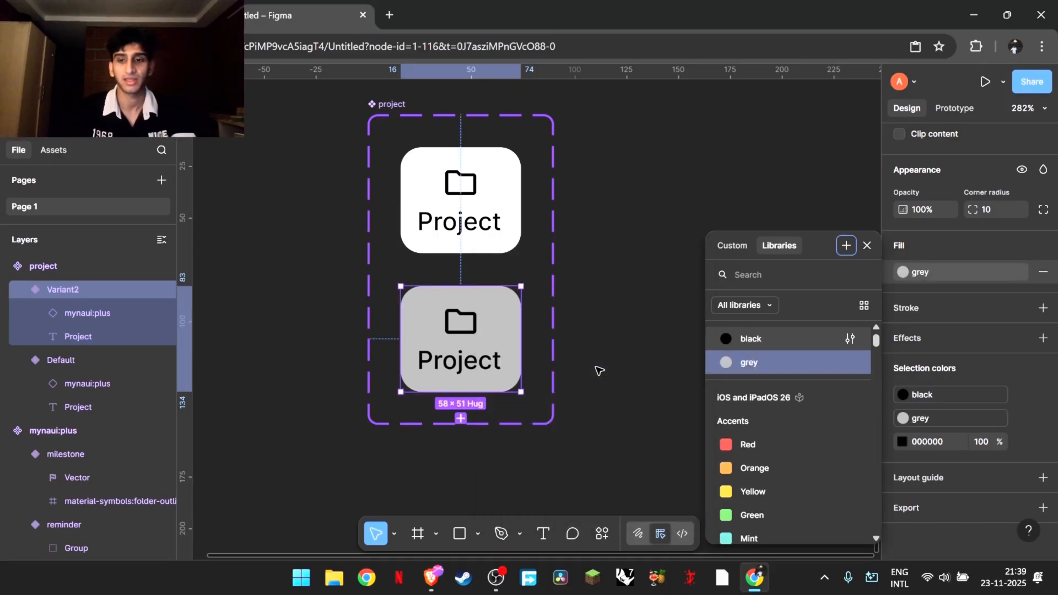
left_click(647, 347)
Step: Review the project component's two variants beside the Create New button, and check the expanded menu in the reference video
left_click(493, 160)
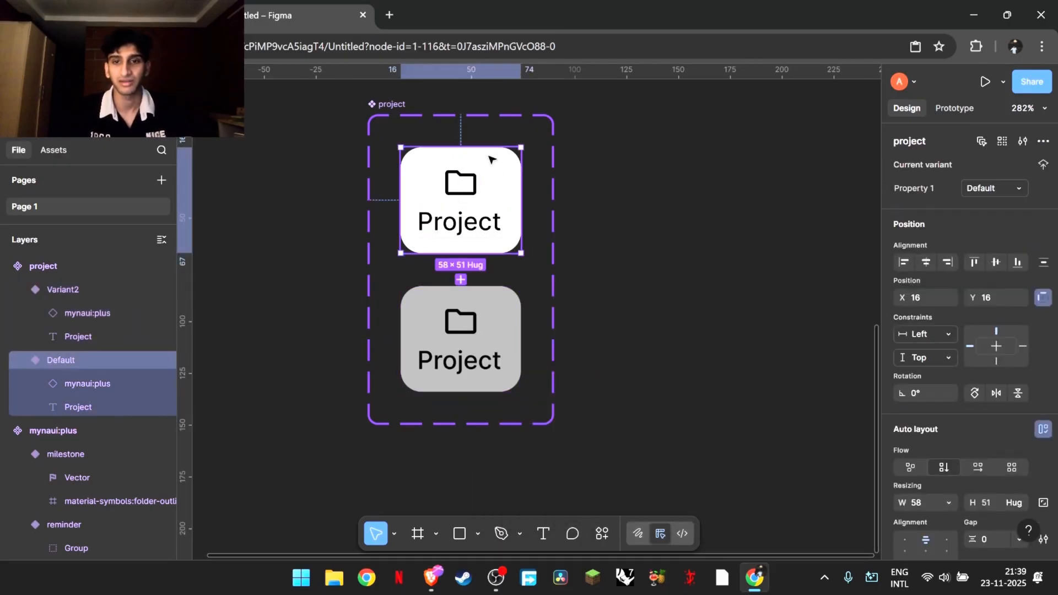
left_click(742, 238)
scroll(741, 237, "up", 3)
scroll(742, 238, "right", 2)
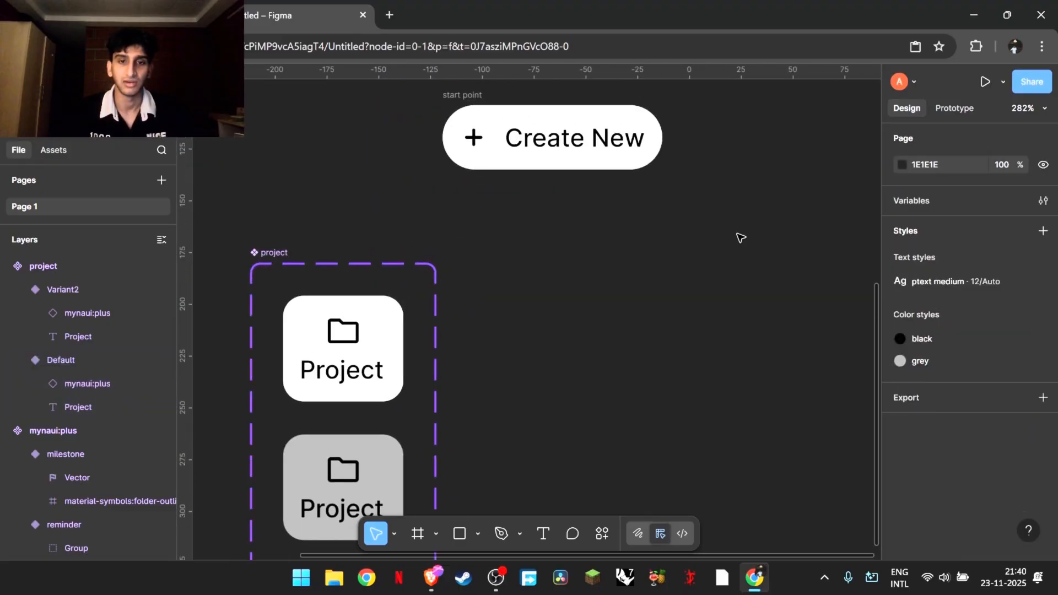
scroll(742, 237, "down", 3)
scroll(742, 238, "right", 1)
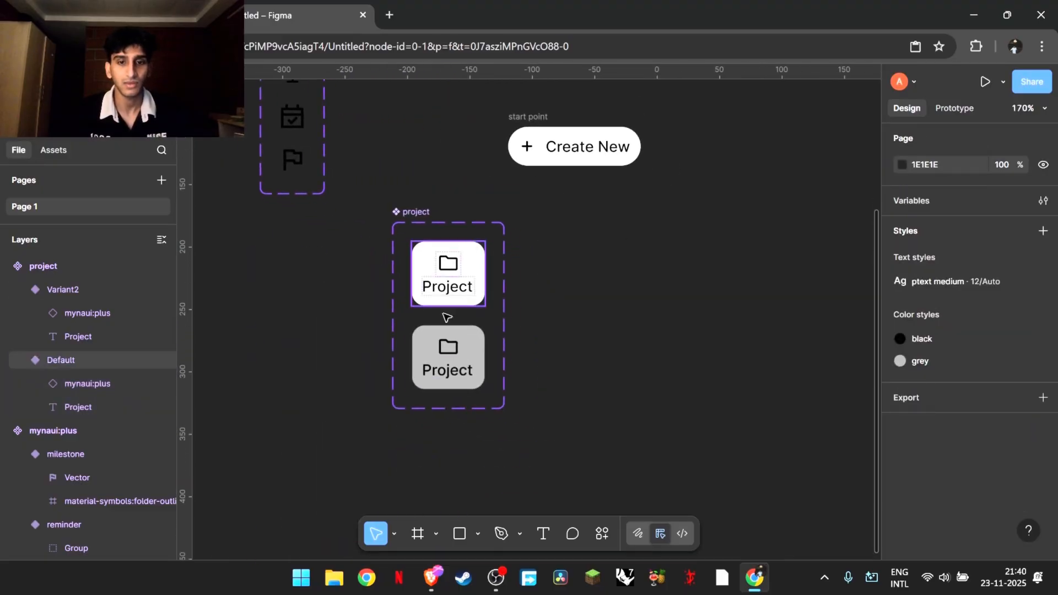
left_click(463, 330)
scroll(462, 325, "down", 3)
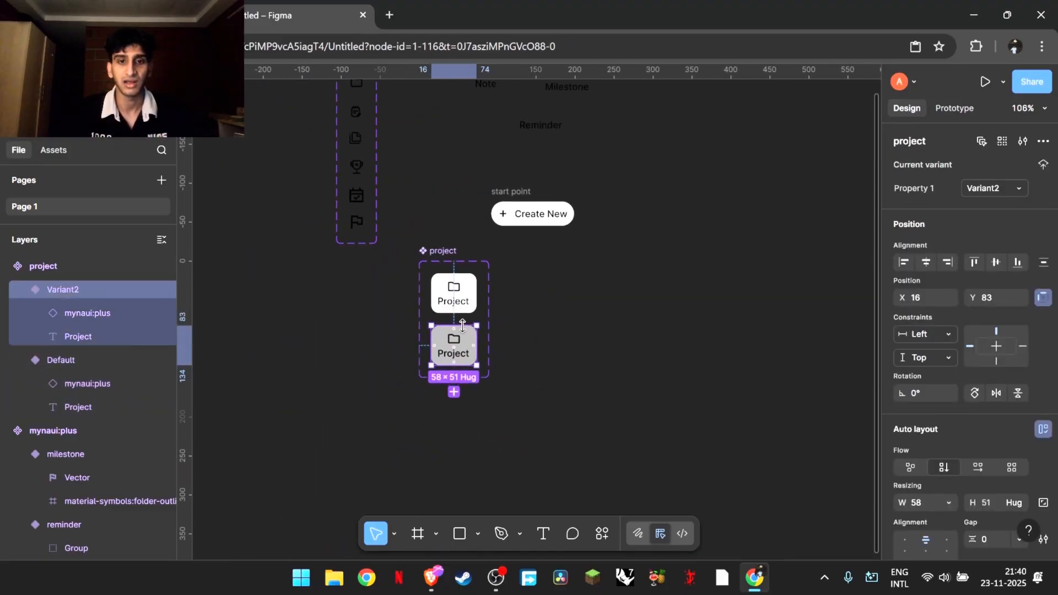
scroll(462, 325, "up", 3)
scroll(465, 328, "down", 3)
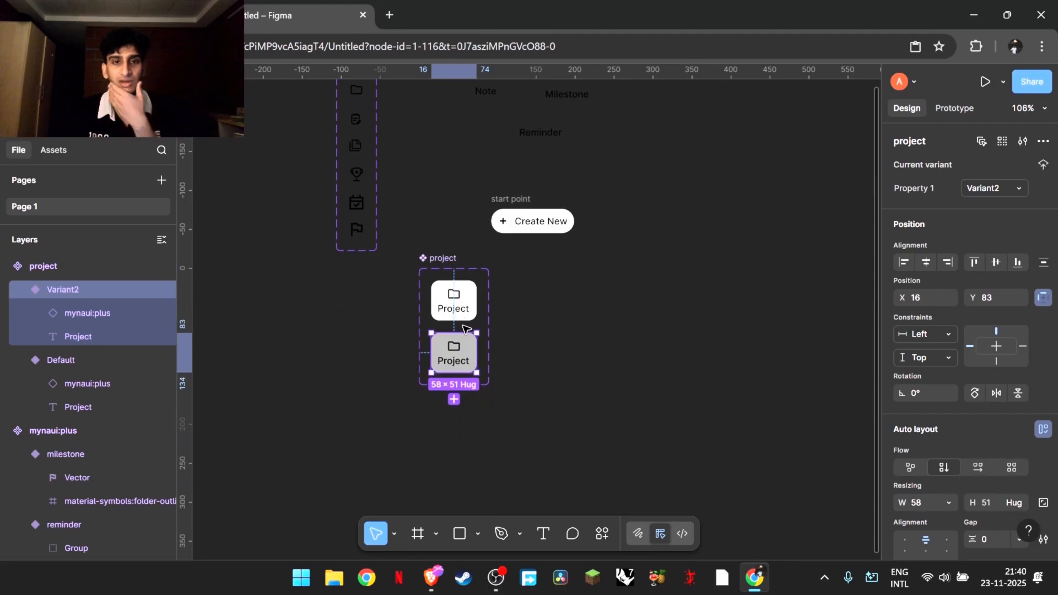
scroll(465, 329, "up", 2)
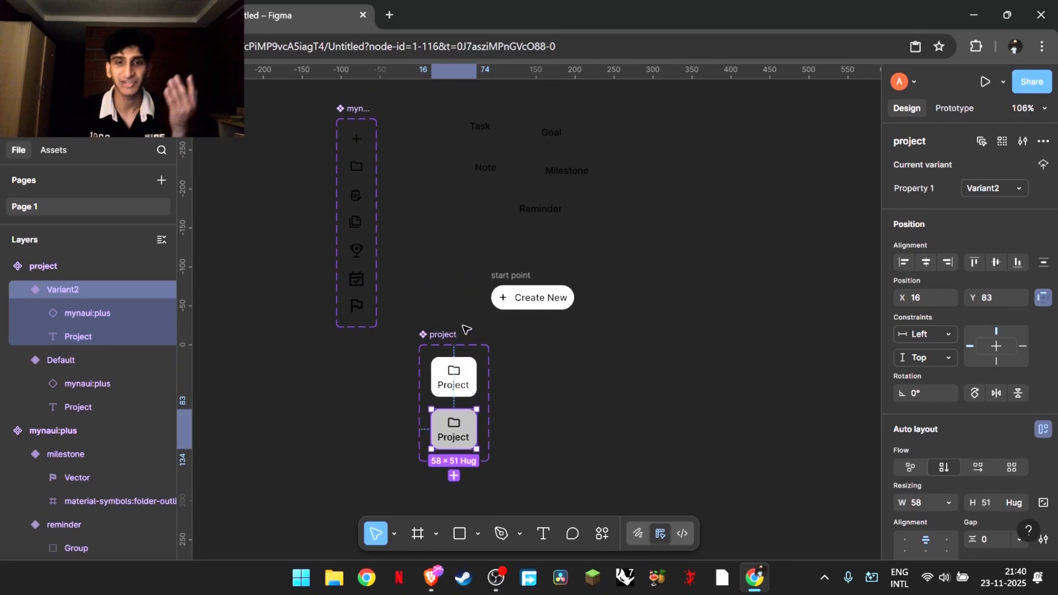
key("ctrl+Tab")
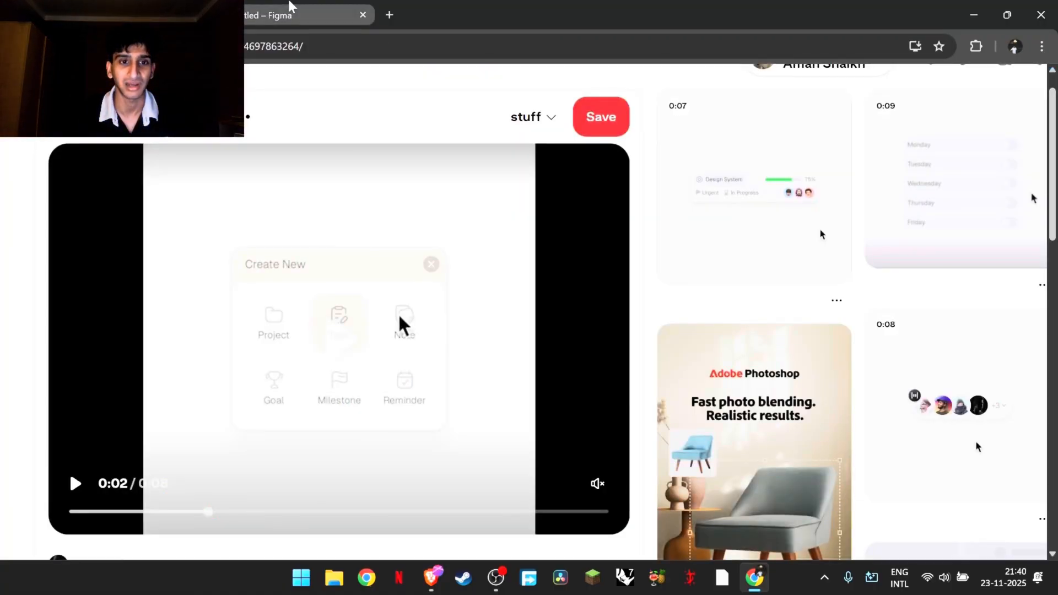
left_click(290, 7)
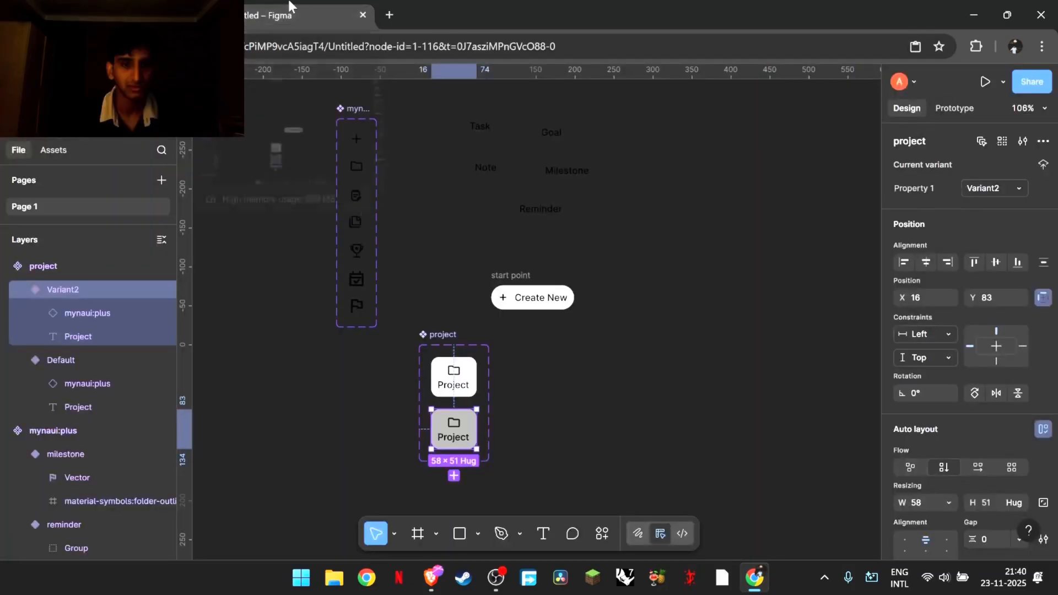
left_click(590, 397)
scroll(590, 396, "down", 2)
scroll(590, 396, "up", 2)
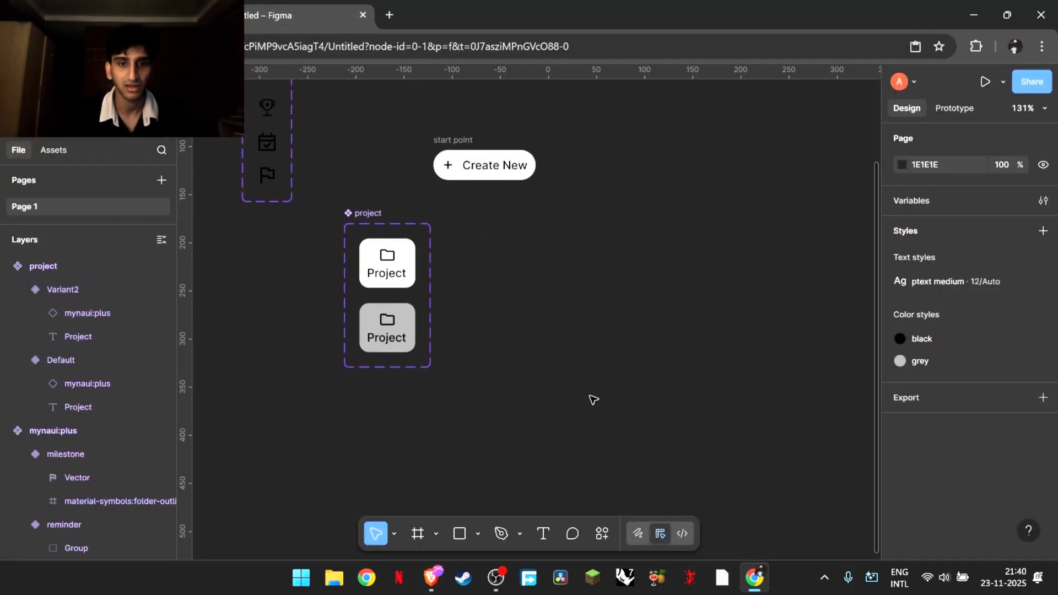
scroll(590, 396, "left", 1)
scroll(590, 396, "right", 3)
scroll(589, 396, "up", 1)
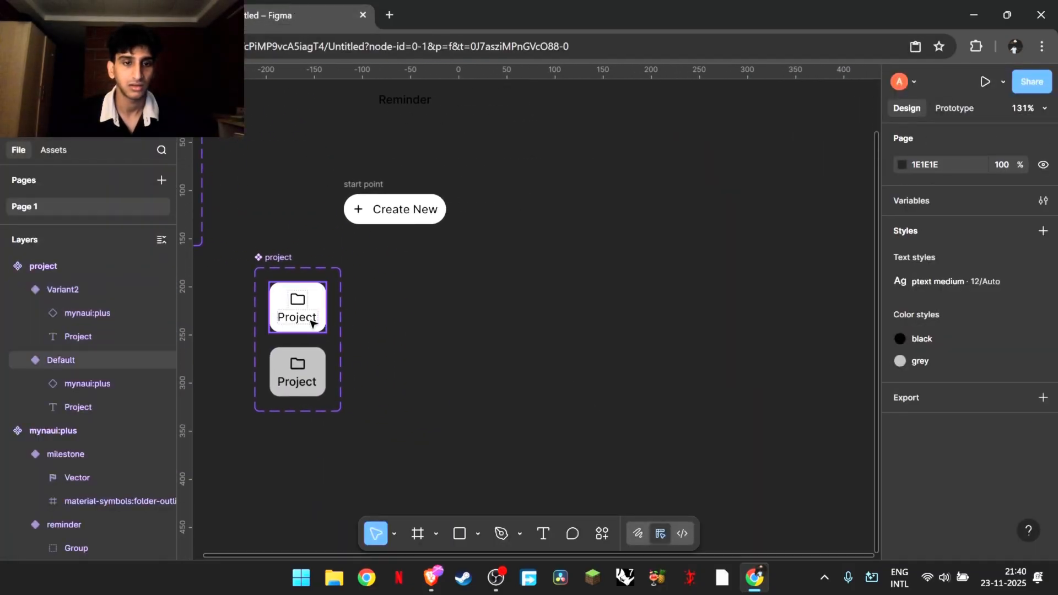
left_click(310, 323)
left_click(532, 373)
scroll(532, 375, "left", 3)
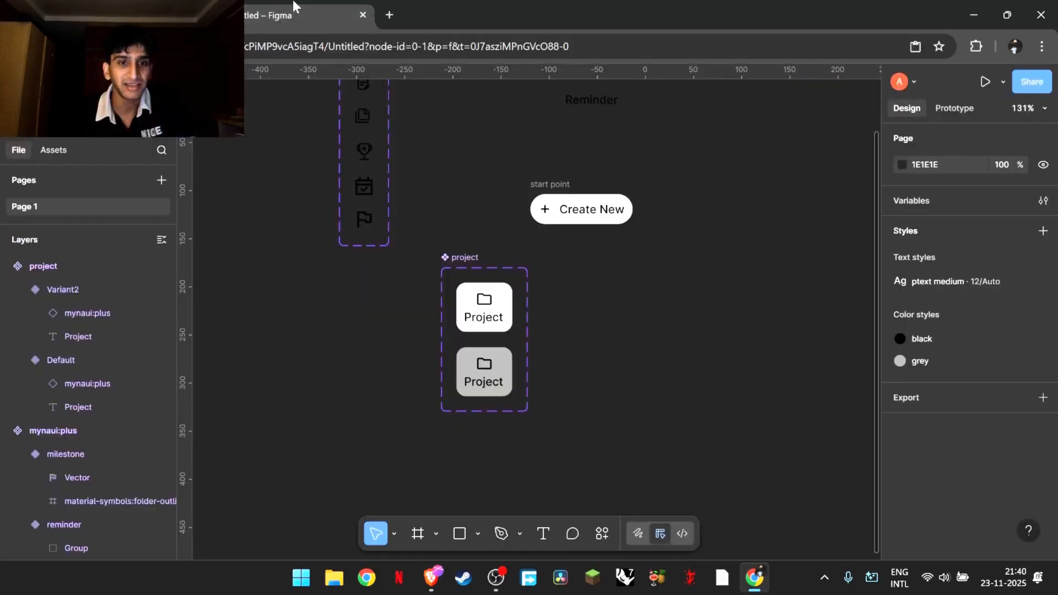
scroll(664, 407, "right", 1)
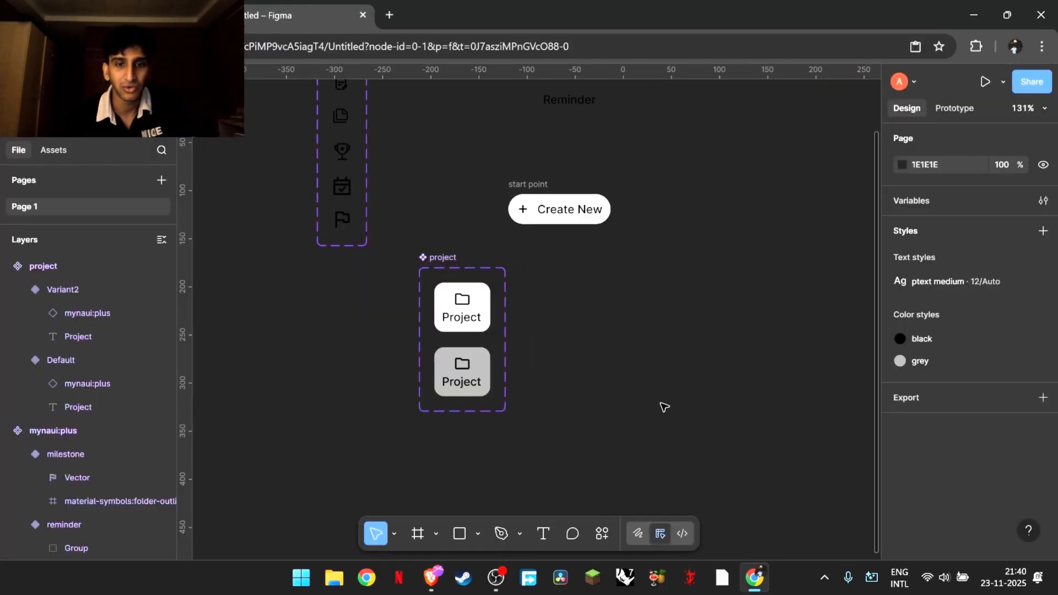
Step: Place an instance of the project component's Default variant outside the component set, below and right of the Create New button
left_click(482, 330)
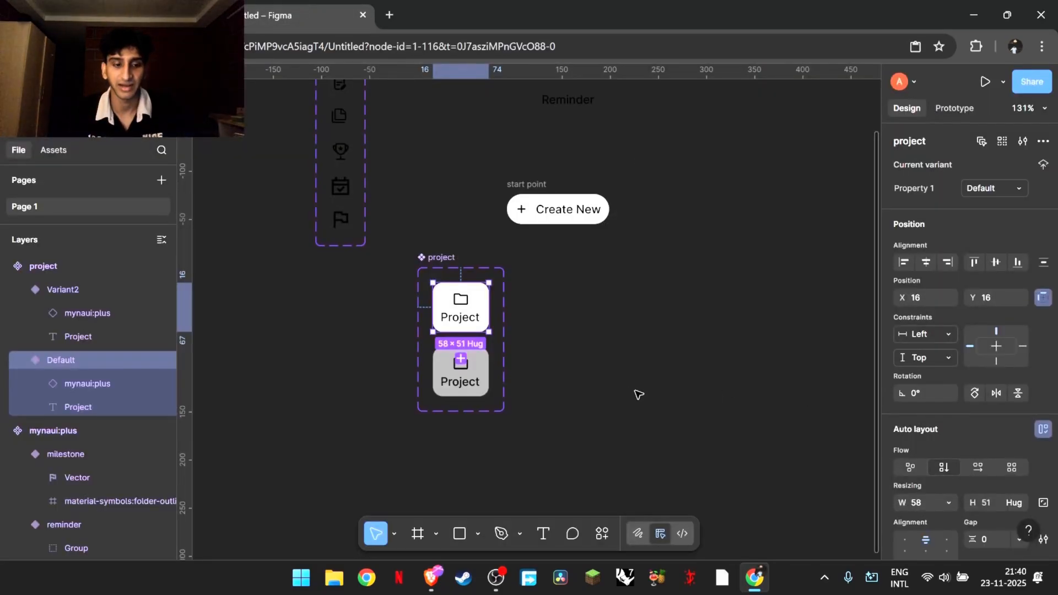
left_click_drag(478, 328, 610, 291)
left_click(735, 374)
left_click(692, 304)
left_click(638, 301)
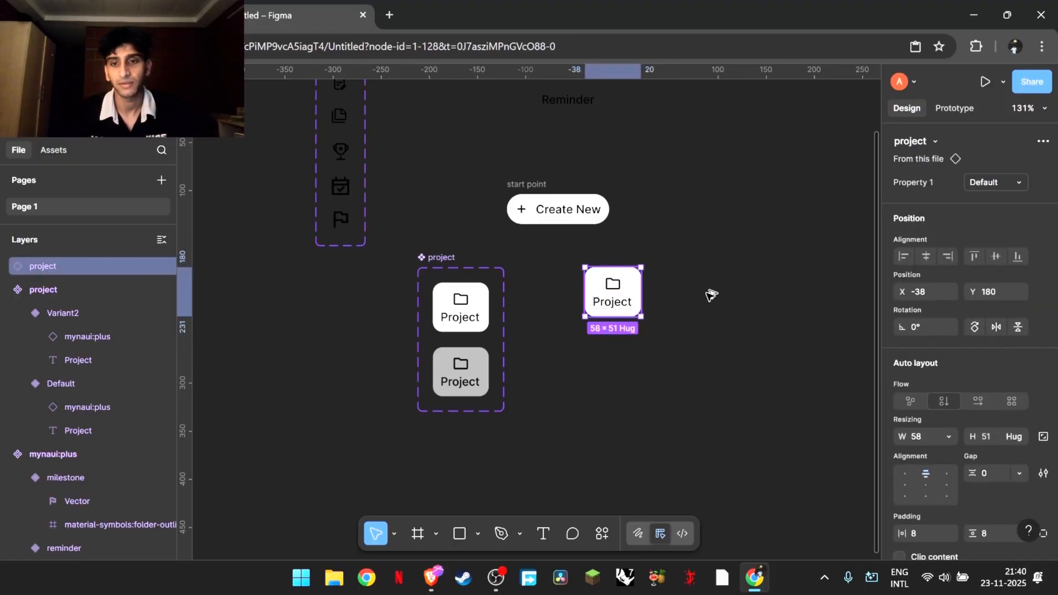
Step: Duplicate the Project instance to its right and switch the copy's icon to the task variant
key("ctrl+d")
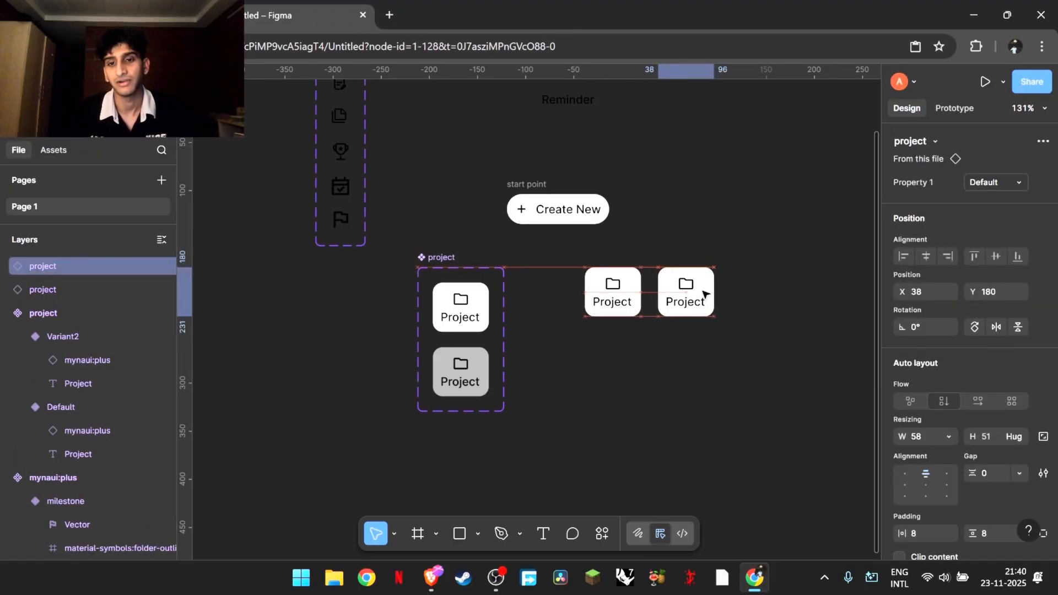
double_click(688, 286)
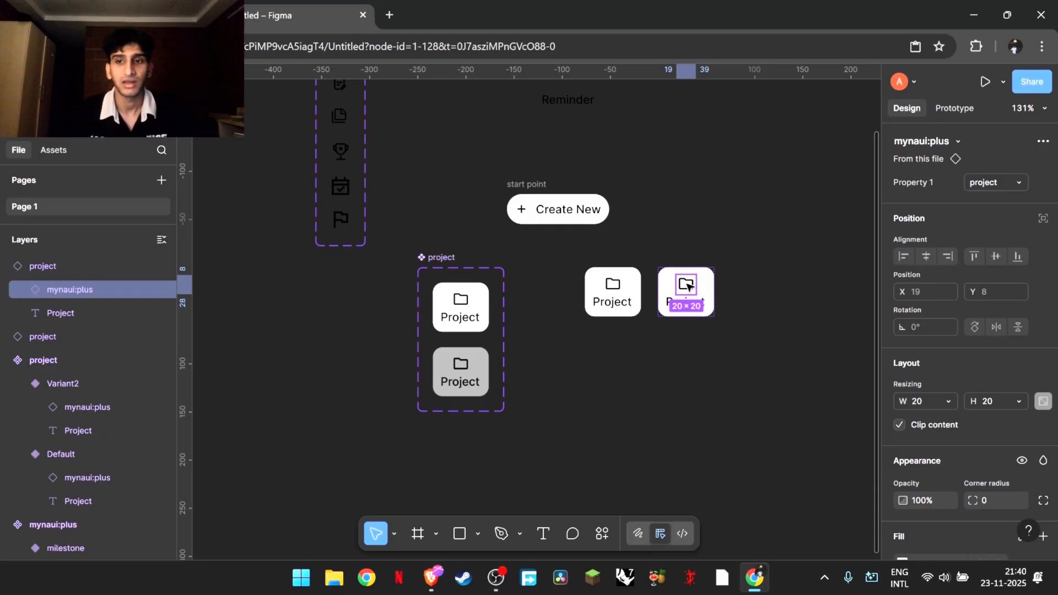
left_click(983, 184)
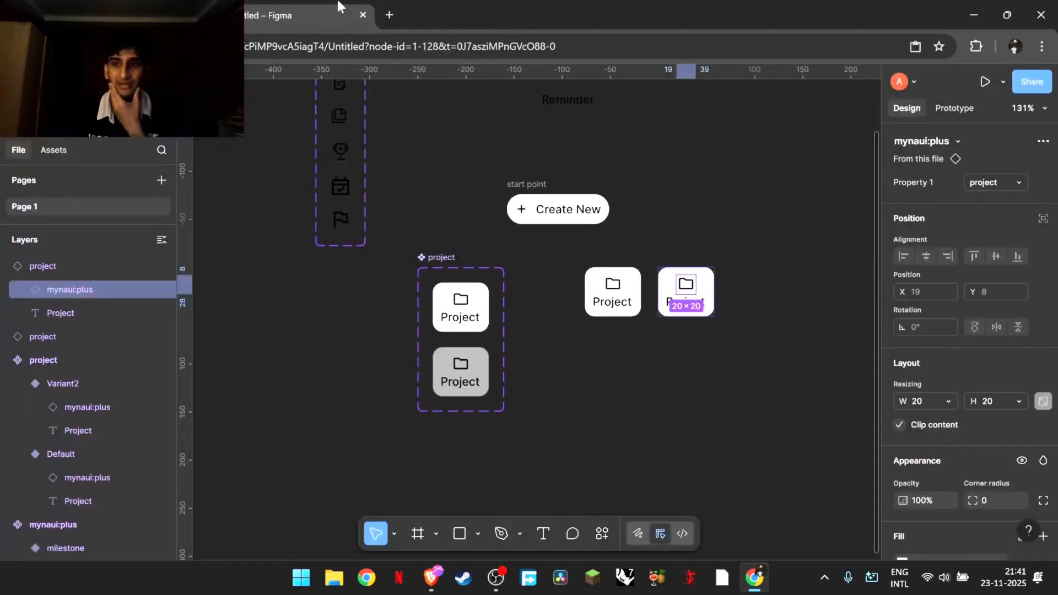
left_click(1000, 181)
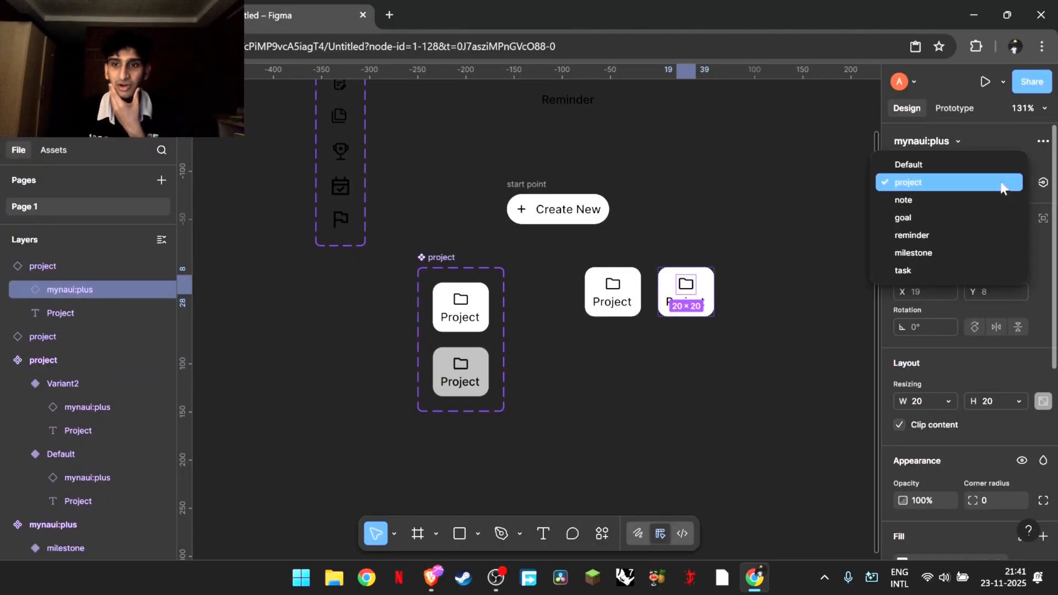
left_click(921, 269)
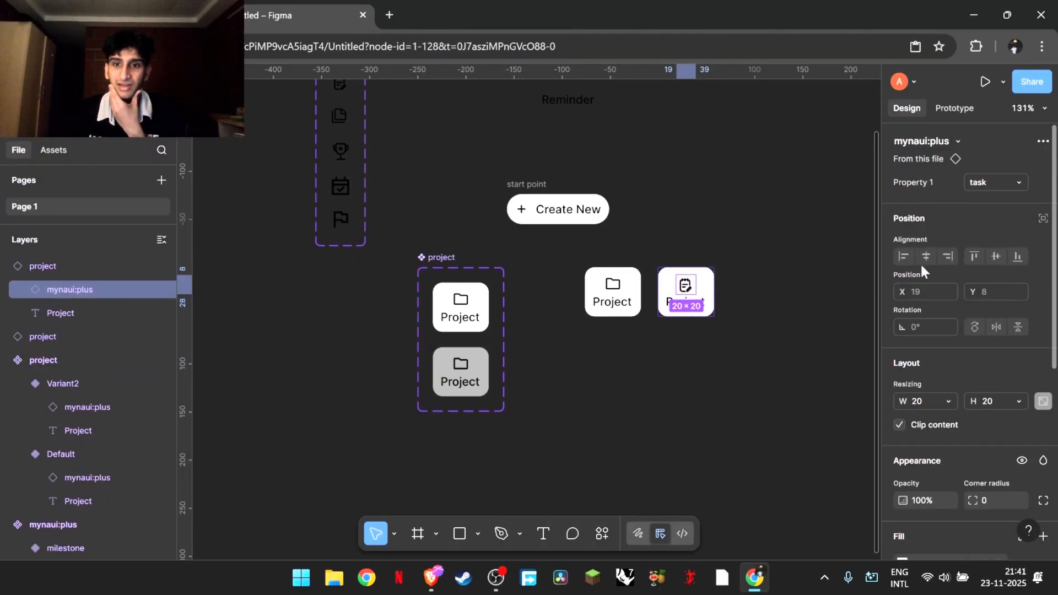
left_click(751, 299)
Step: Change the label of the copy with the task icon to "Task"
scroll(751, 300, "up", 3)
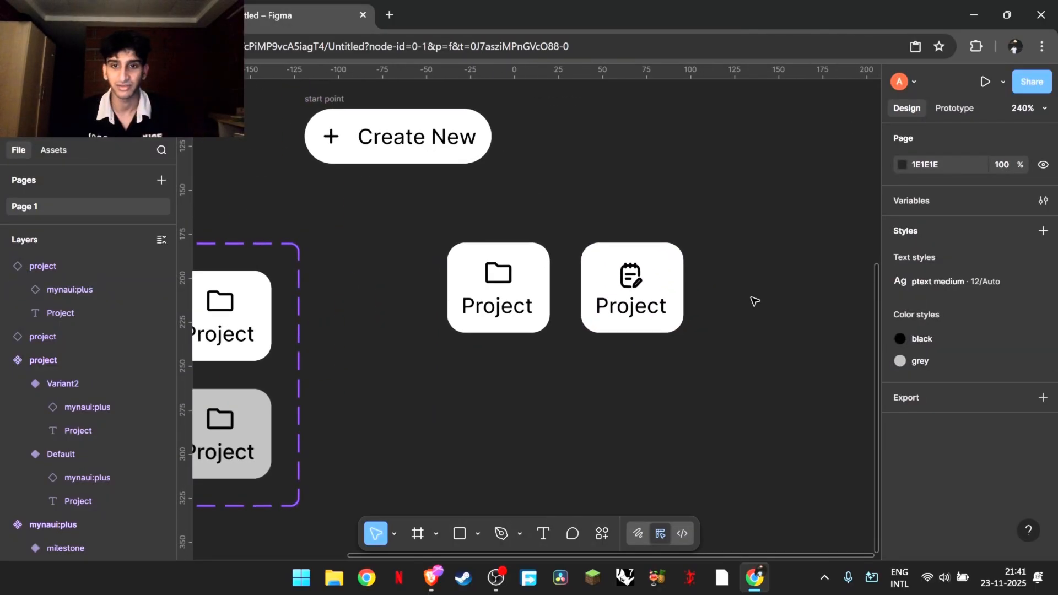
left_click(633, 307)
double_click(634, 308)
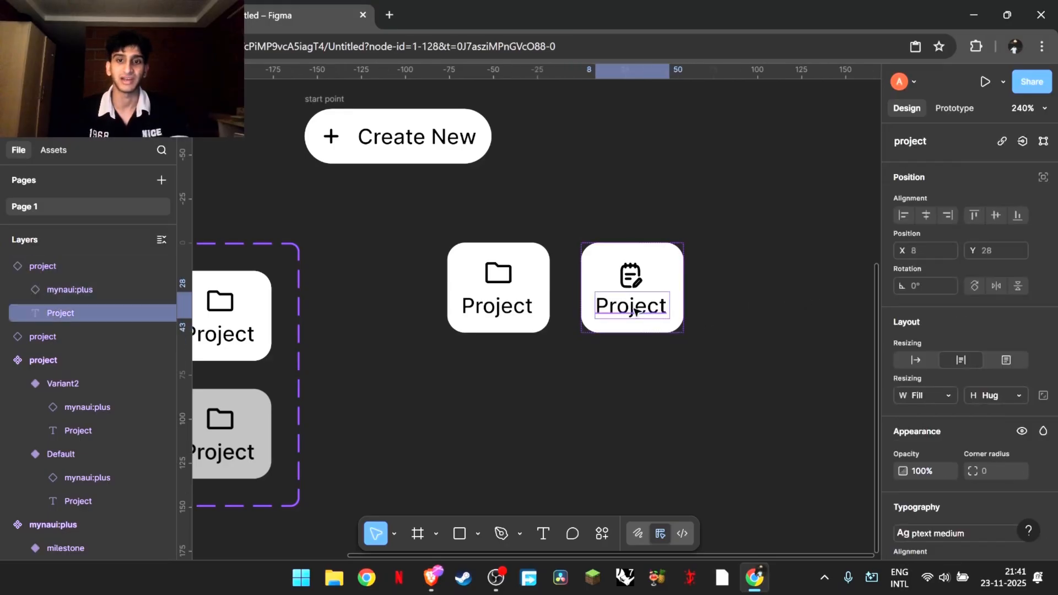
double_click(634, 309)
double_click(634, 309)
type("Task")
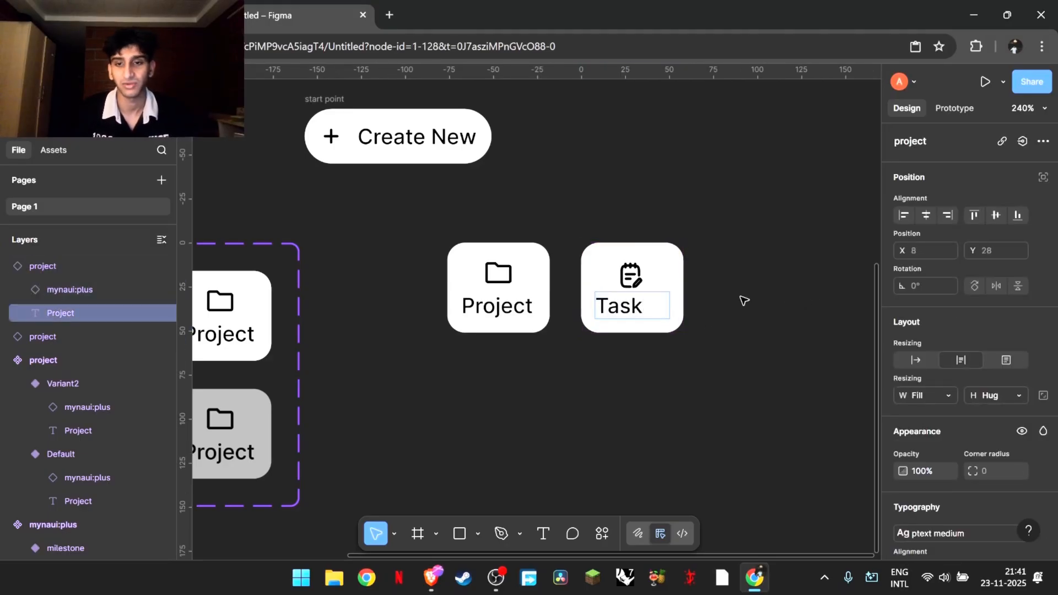
Step: Centre-align the label text of the Task button, with its icon and label selected together
key("Escape")
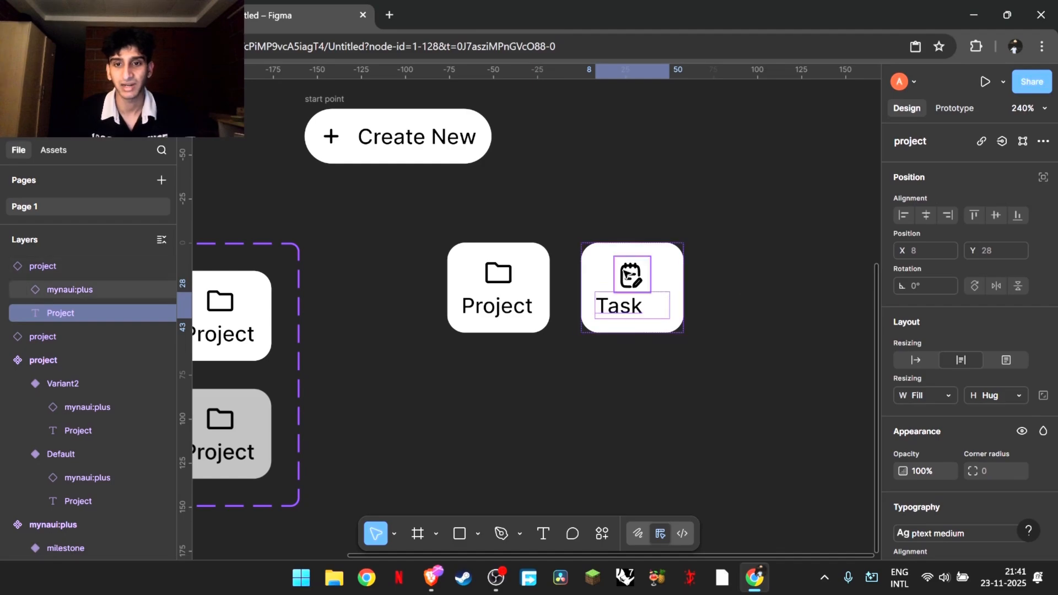
left_click(631, 274)
left_click(628, 302, "shift")
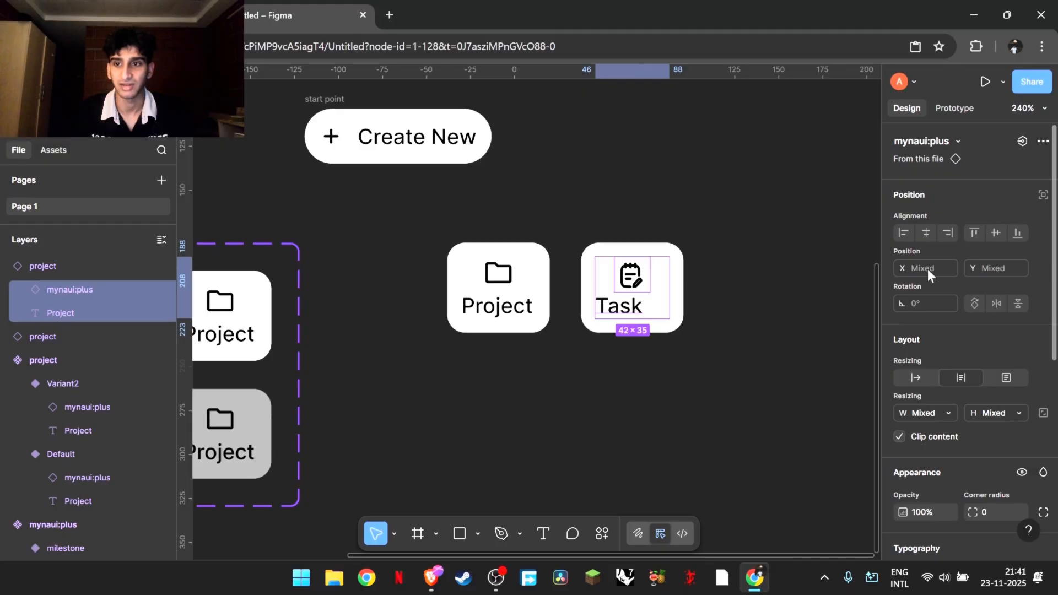
left_click(713, 290)
left_click(640, 295)
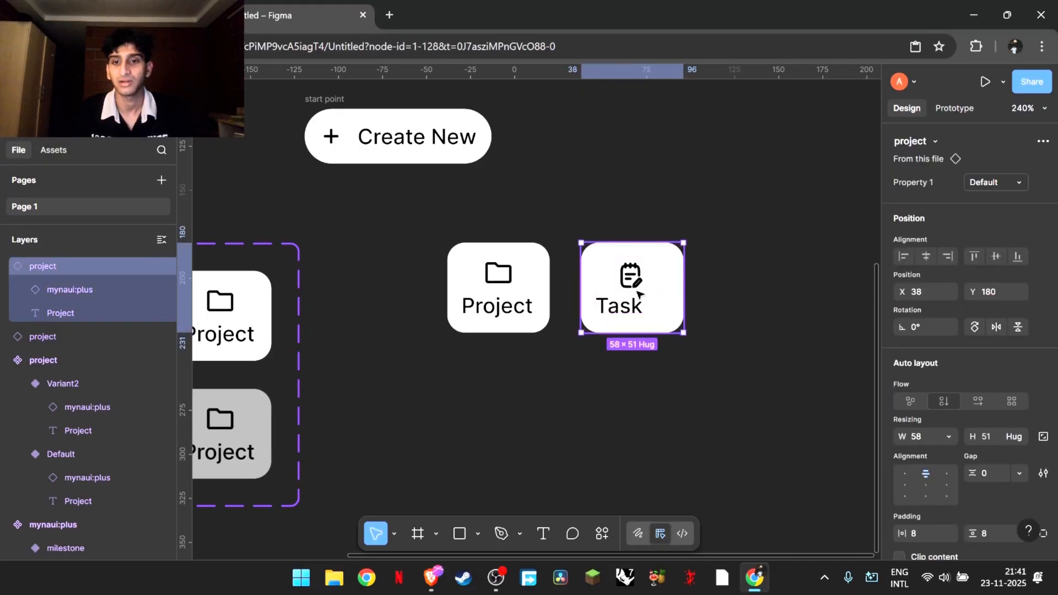
left_click(633, 302)
left_click(634, 276, "shift")
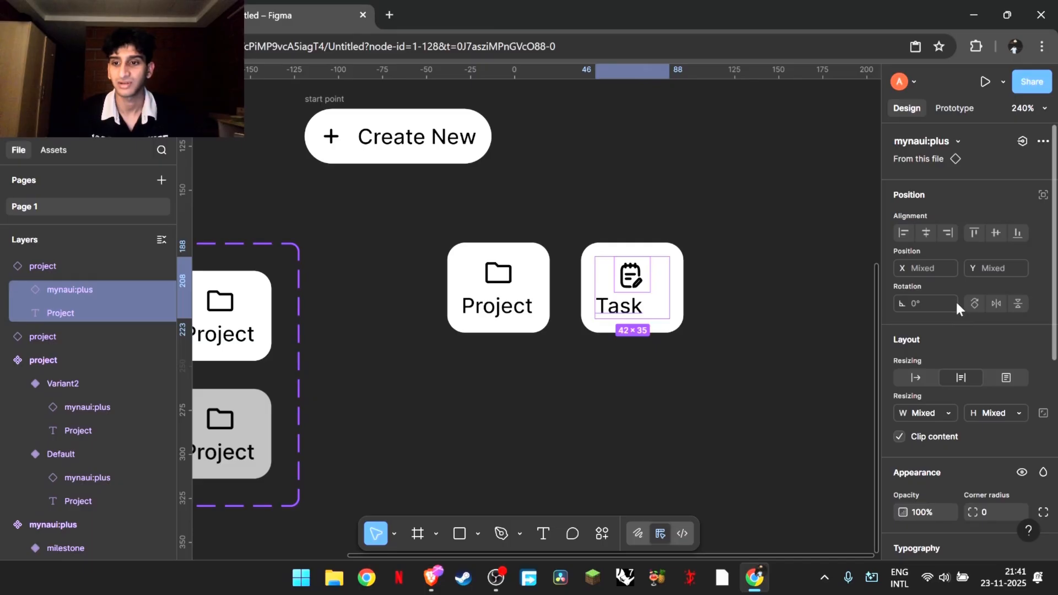
scroll(956, 300, "down", 5)
scroll(956, 303, "down", 1)
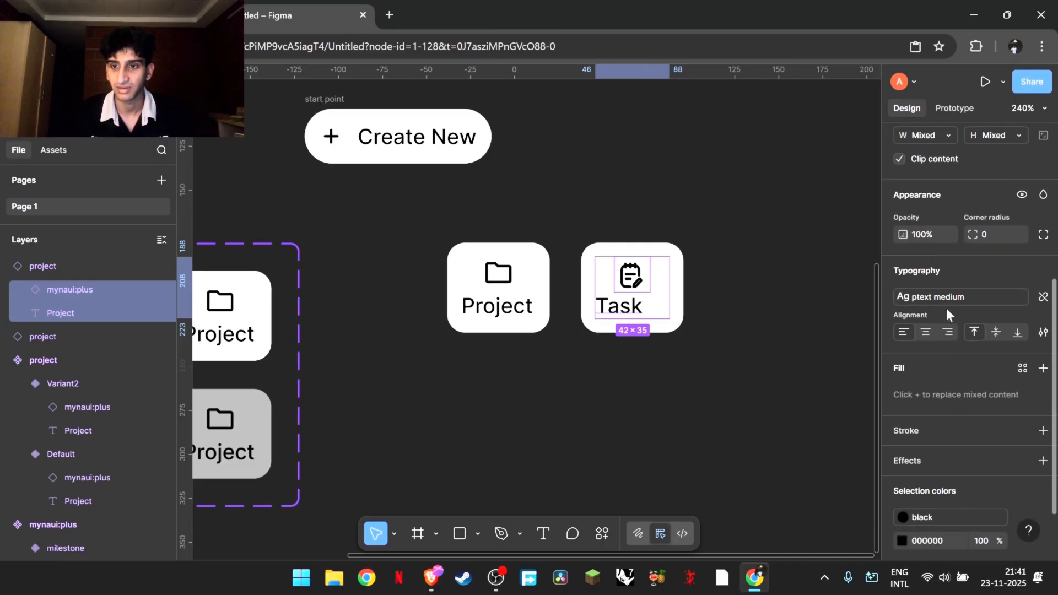
left_click(926, 332)
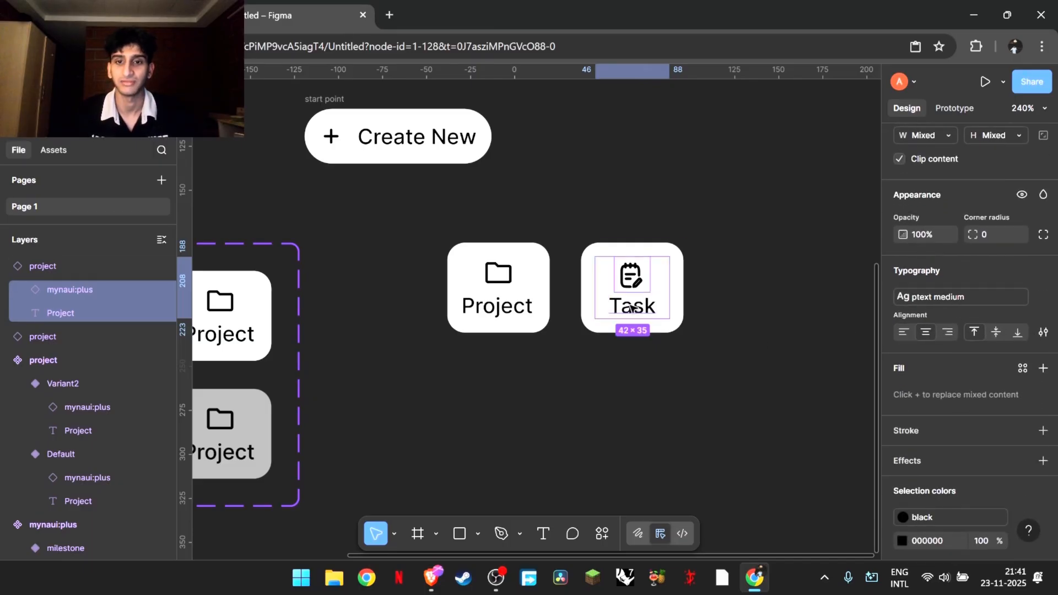
left_click(759, 300)
Step: Examine the properties of the icon and the label inside the Project button instance, including the label's text alignment
left_click(493, 313)
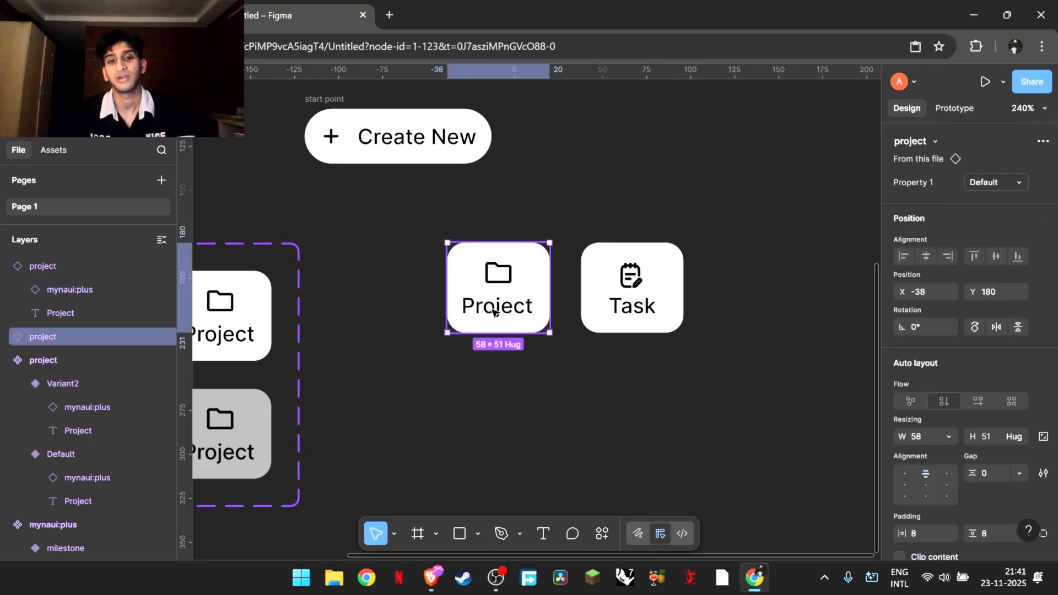
left_click(493, 313)
left_click(499, 274)
scroll(1011, 279, "down", 3)
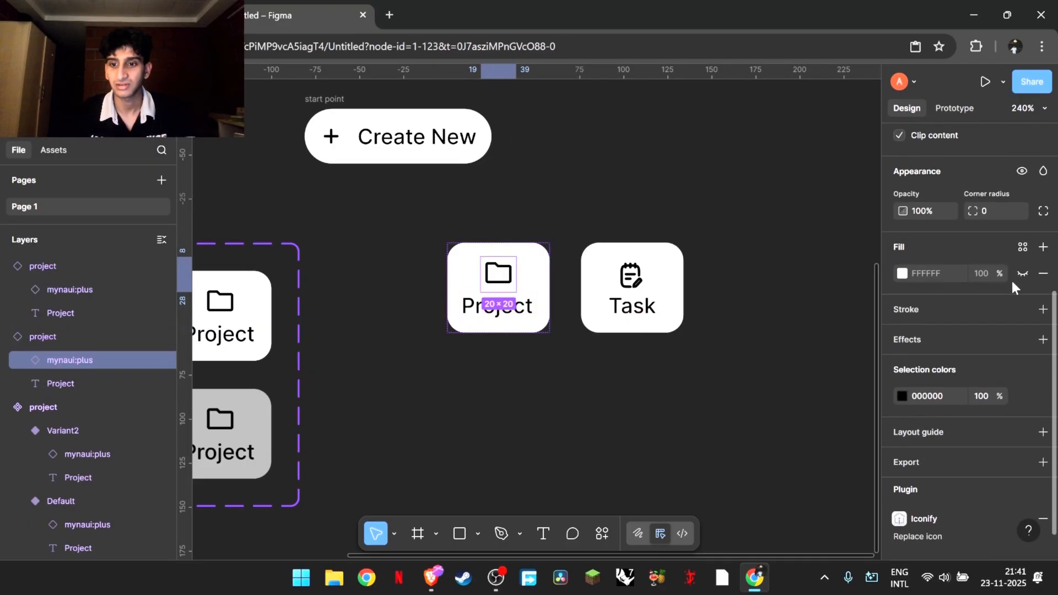
scroll(1011, 279, "up", 5)
scroll(1012, 279, "down", 3)
scroll(1011, 279, "down", 2)
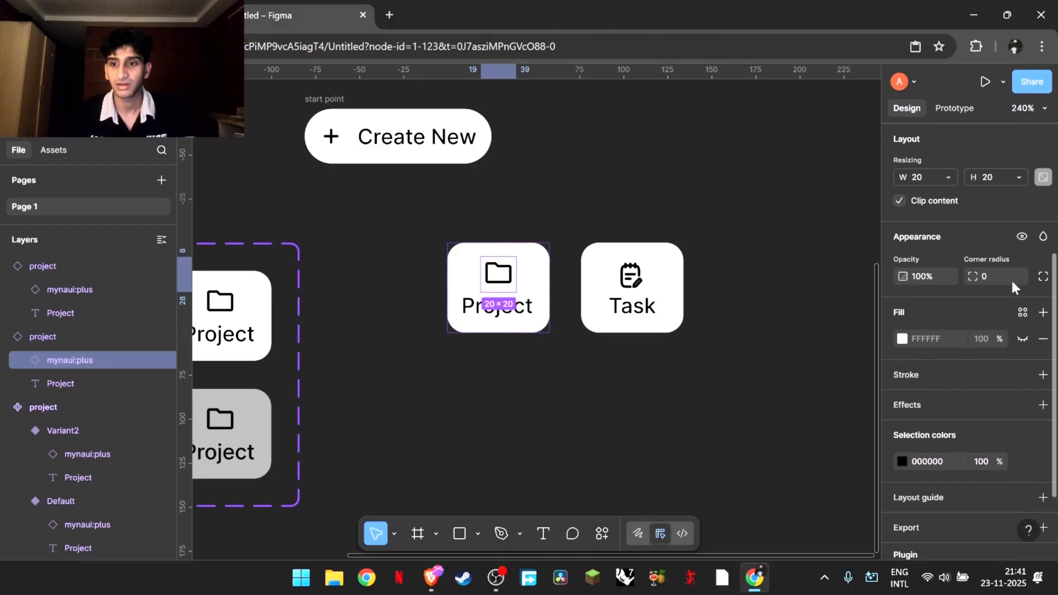
scroll(1011, 279, "up", 4)
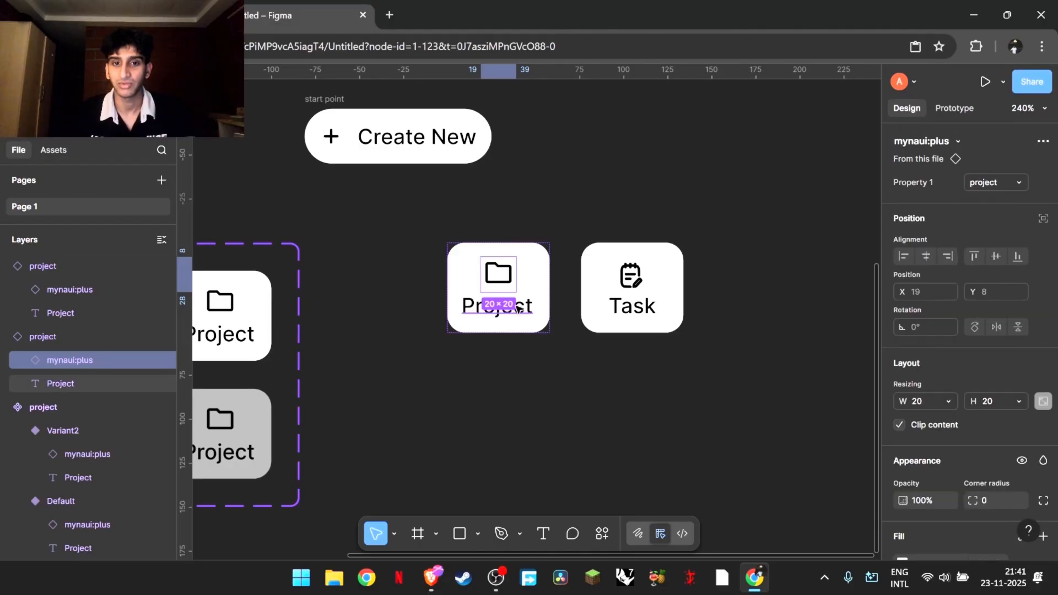
left_click(498, 306)
scroll(949, 317, "down", 4)
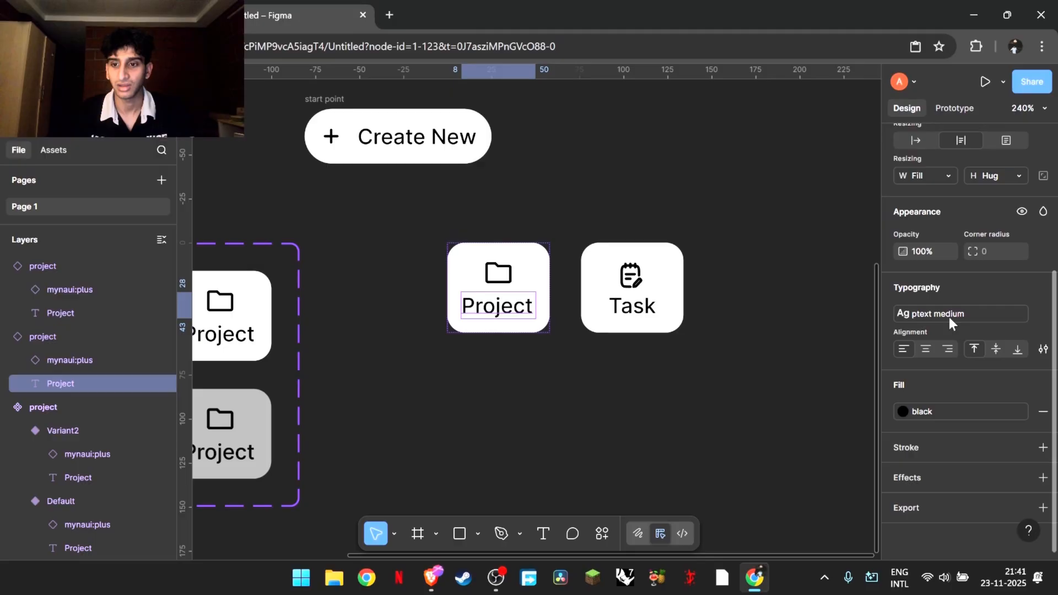
Step: Centre-align the label text in the Default variant of the project component set
left_click(686, 377)
scroll(687, 379, "left", 3)
left_click(358, 319)
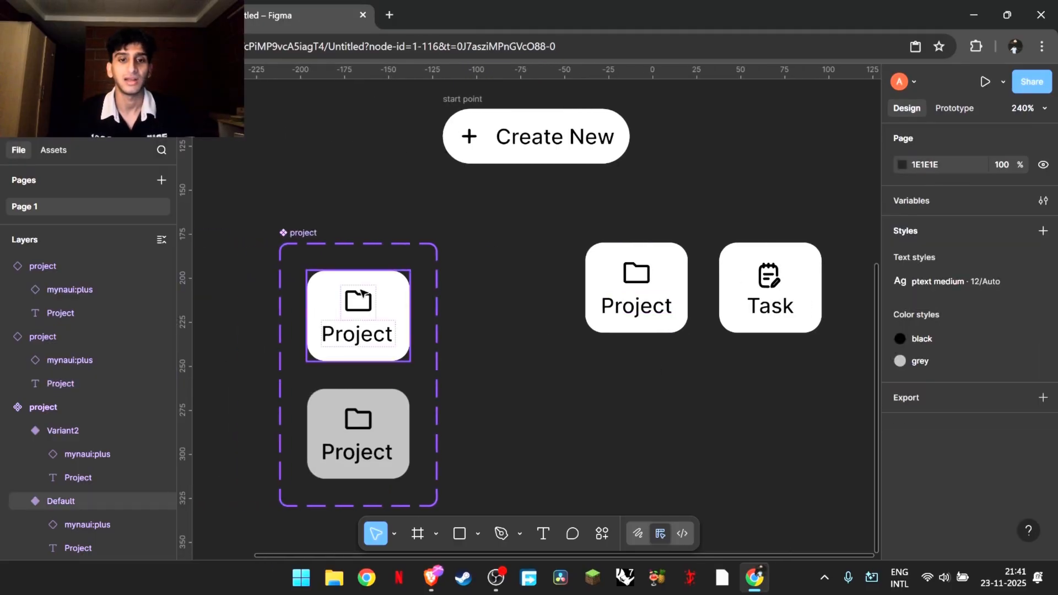
scroll(943, 323, "down", 4)
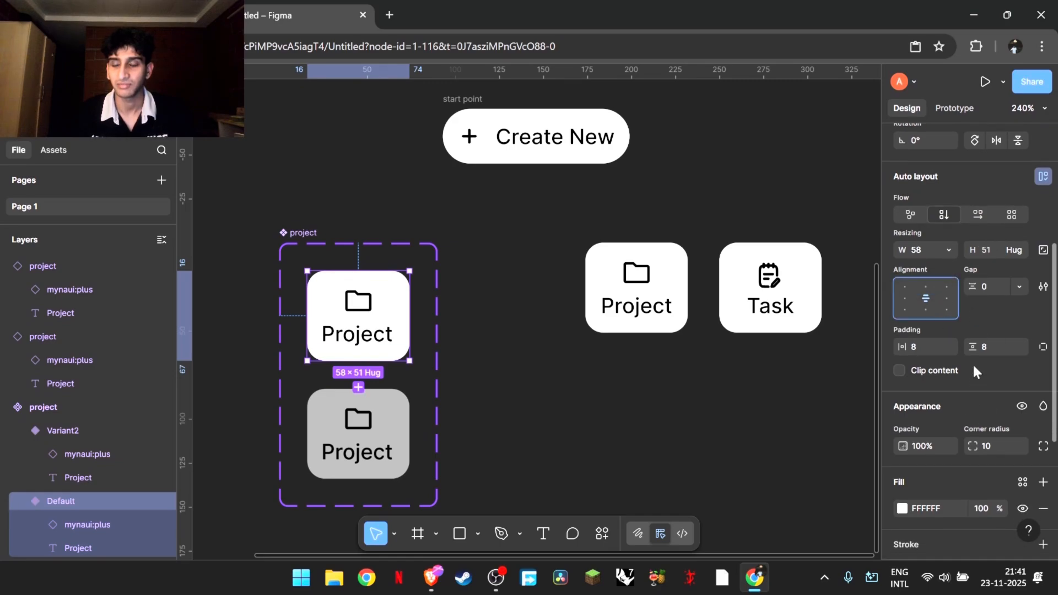
scroll(972, 363, "down", 1)
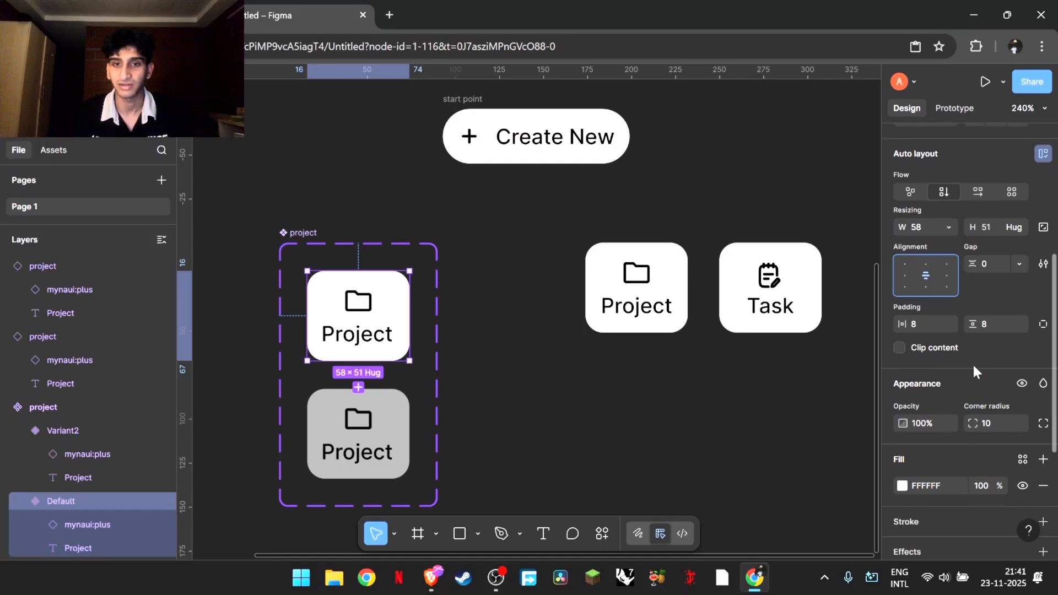
left_click(364, 332)
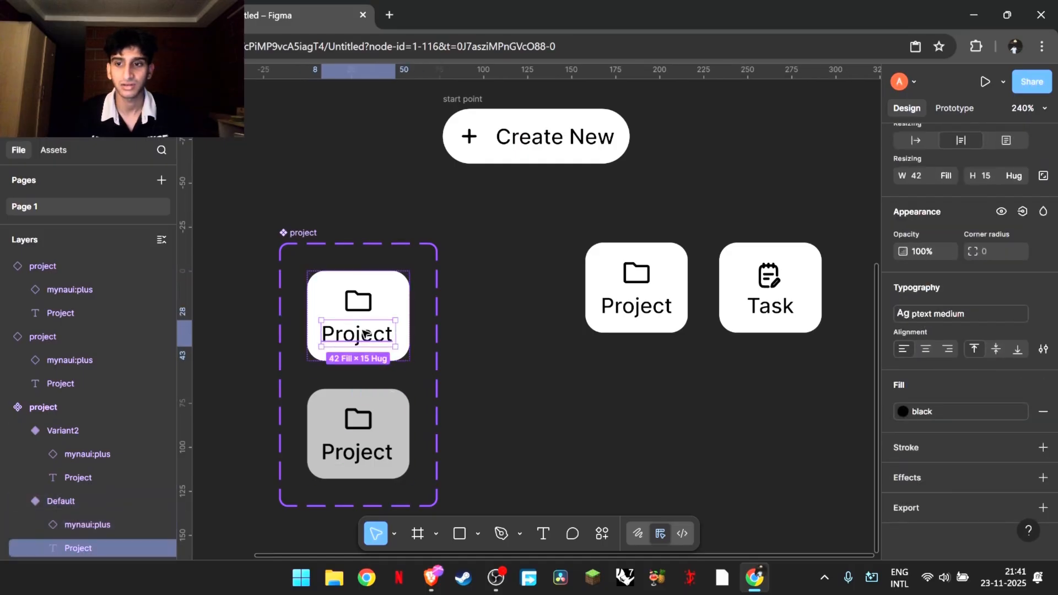
left_click(926, 349)
left_click(673, 380)
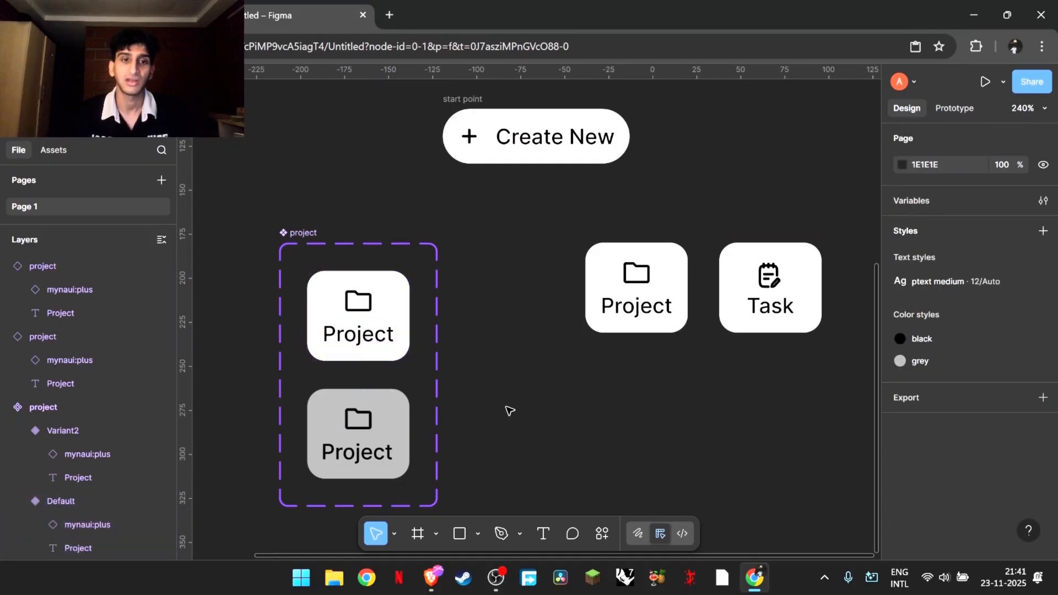
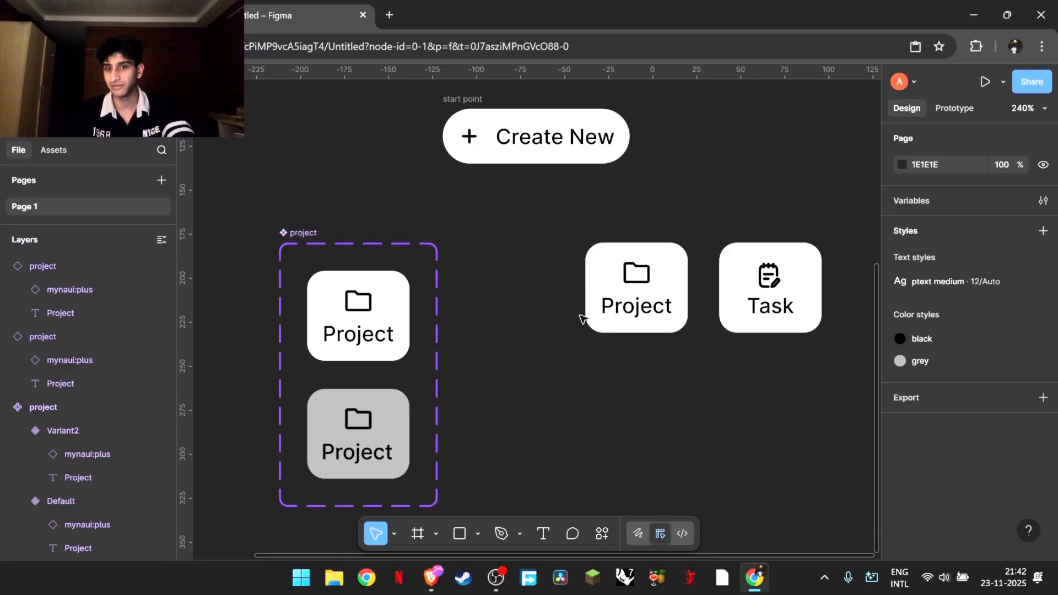
Step: Duplicate the Task button and place the copy beside it, in line with the Project and Task buttons
scroll(835, 235, "right", 5)
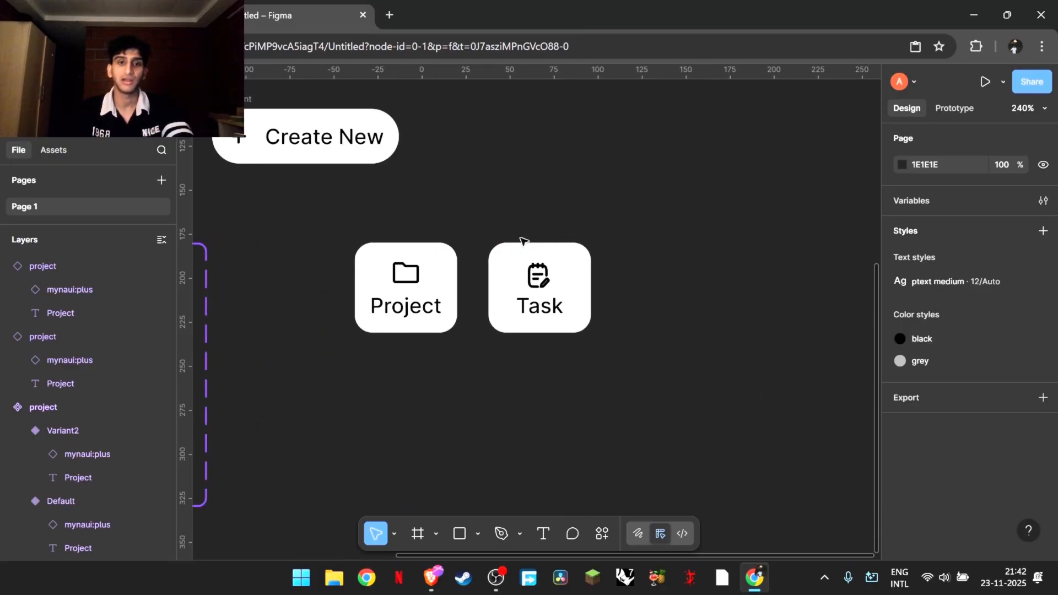
left_click(407, 260)
left_click(542, 257)
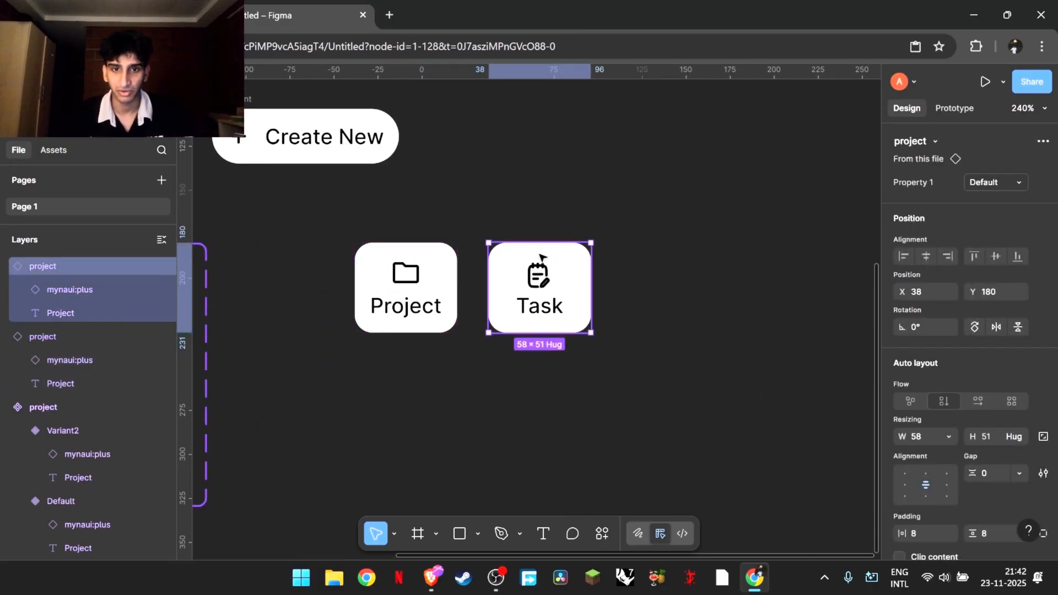
left_click_drag(560, 252, 669, 265)
left_click(799, 274)
scroll(799, 274, "left", 5)
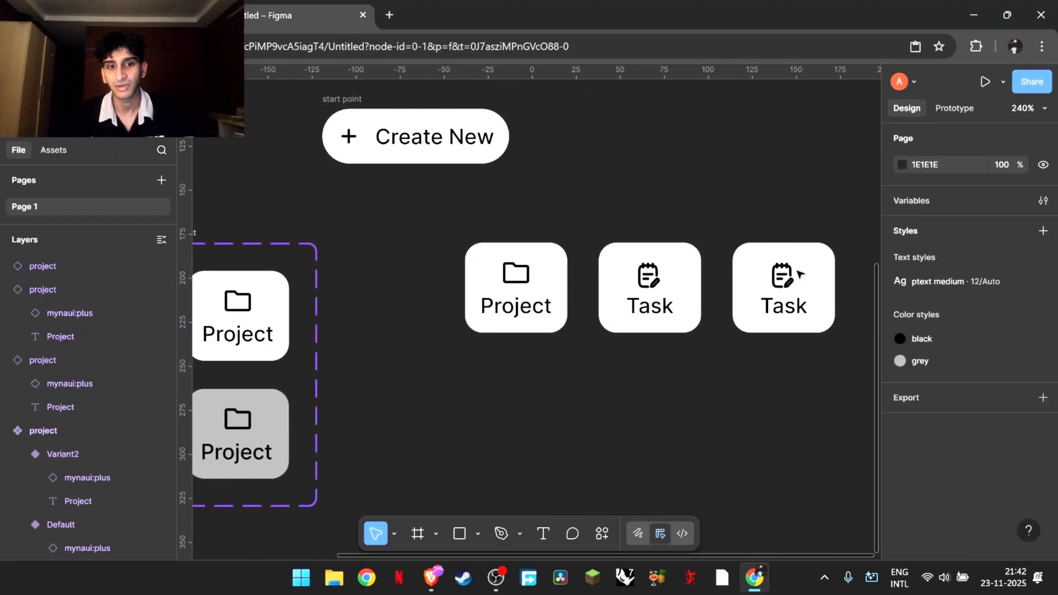
scroll(800, 274, "left", 2)
scroll(799, 274, "right", 5)
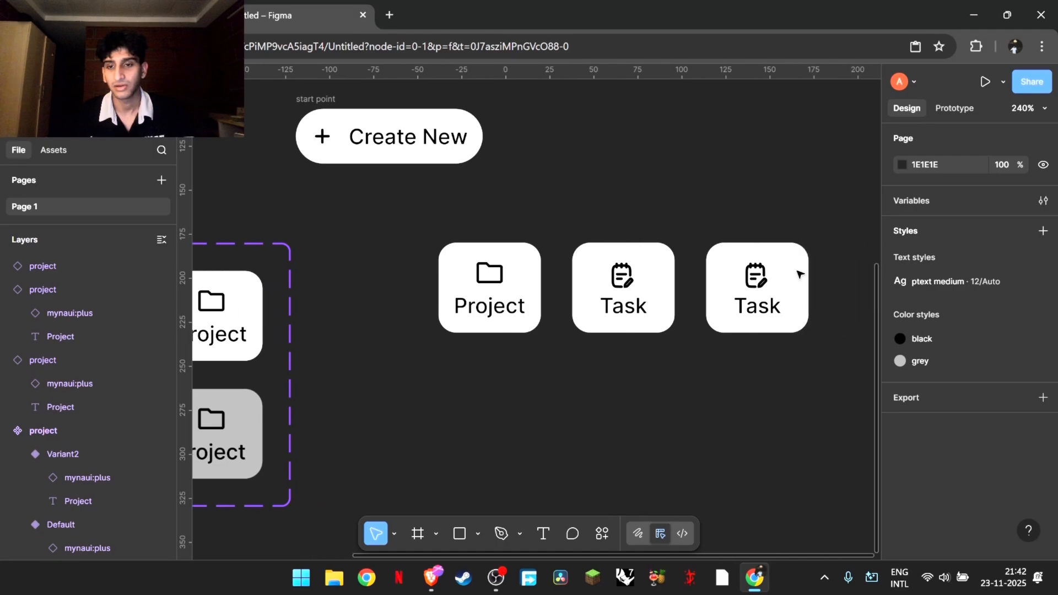
Step: Following the reference design, change the new copy's label to Note and switch its icon to the note variant
left_click(138, 15)
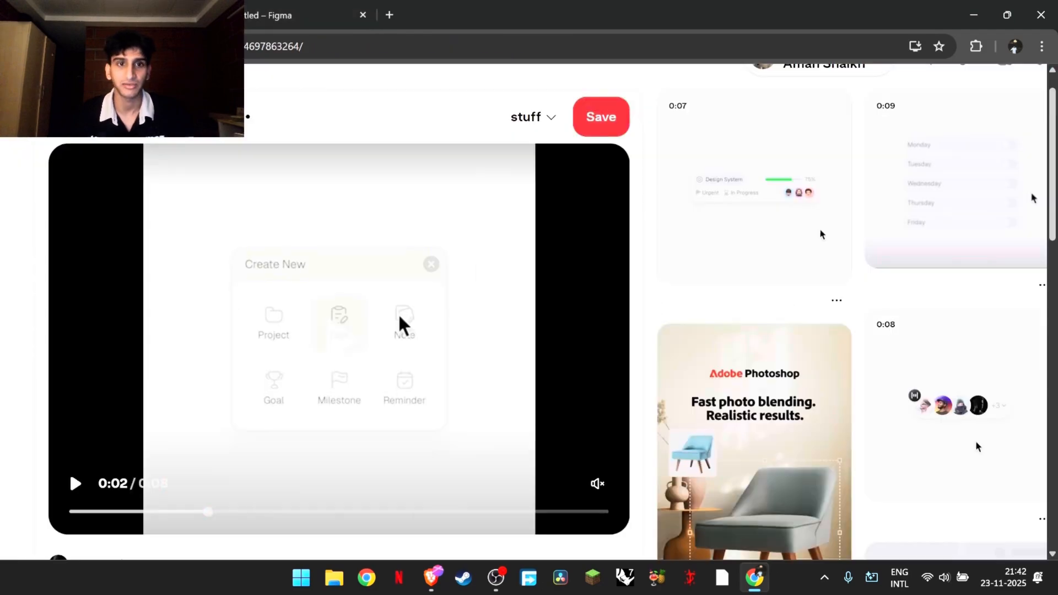
left_click(138, 15)
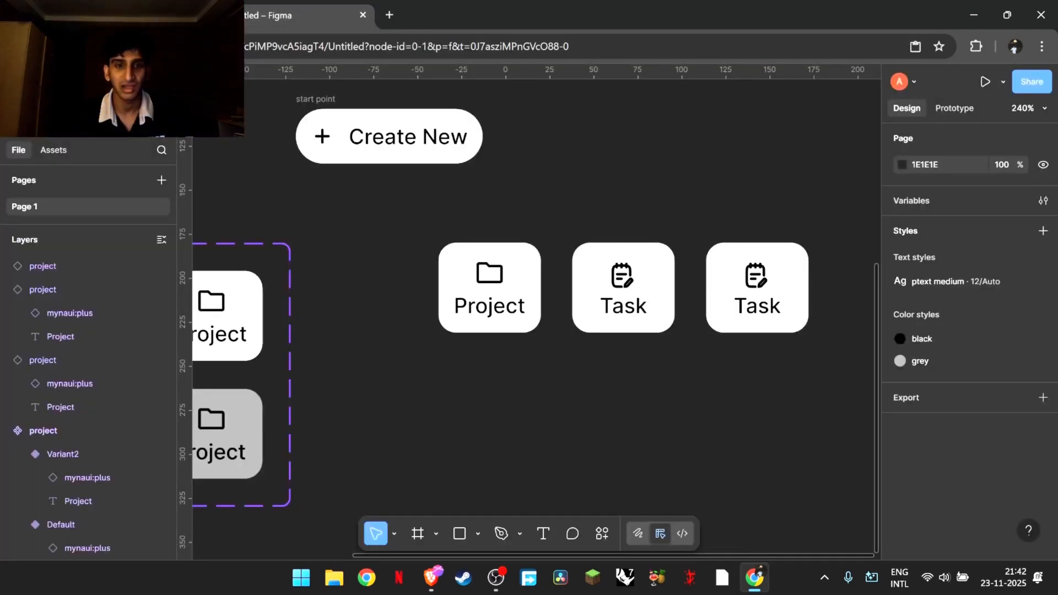
left_click(761, 310)
type("Note")
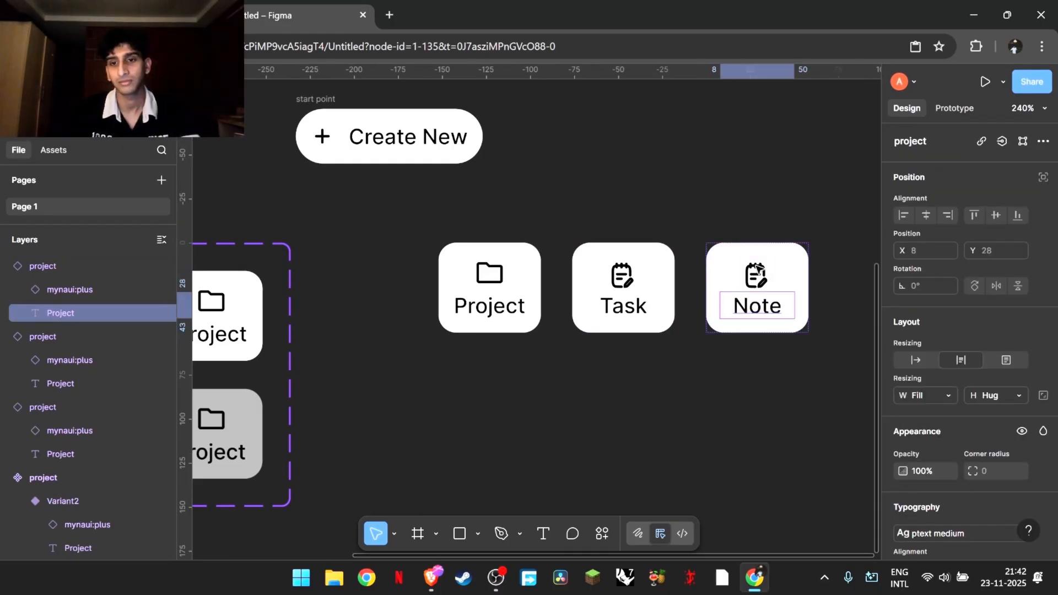
left_click(756, 272)
left_click(996, 183)
left_click(937, 156)
left_click(690, 363)
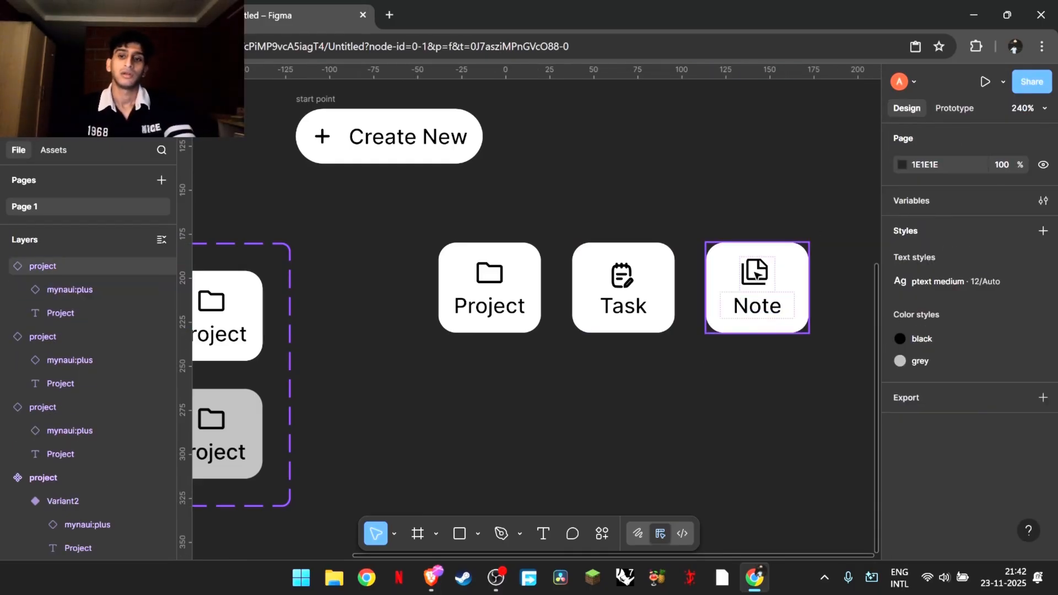
Step: Try to reposition the note icon inside the Note button instance
triple_click(753, 272)
left_click(825, 212)
triple_click(758, 274)
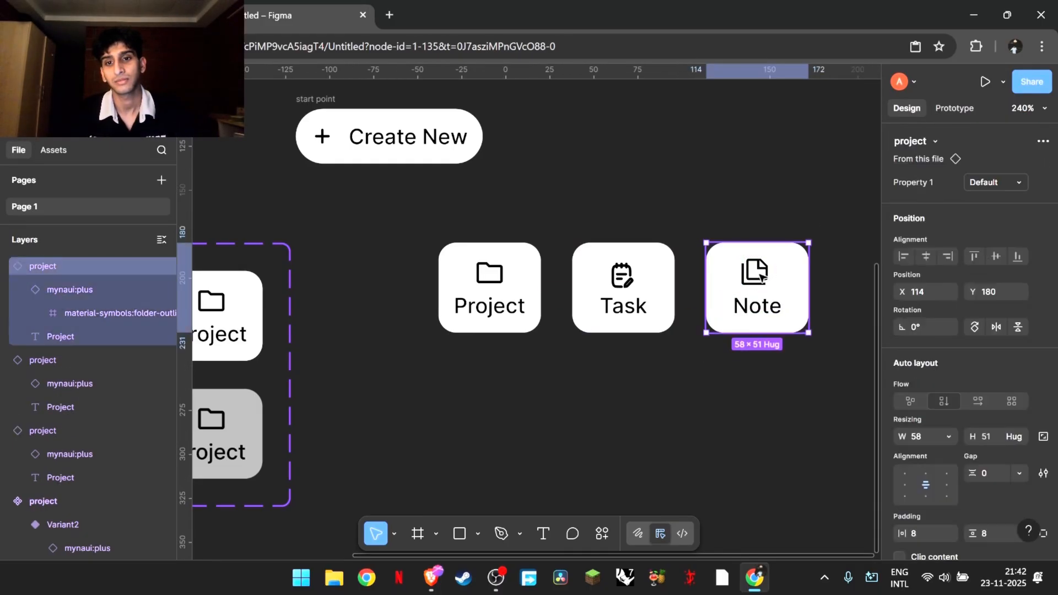
left_click_drag(759, 274, 762, 278)
left_click(457, 459)
scroll(457, 460, "left", 8)
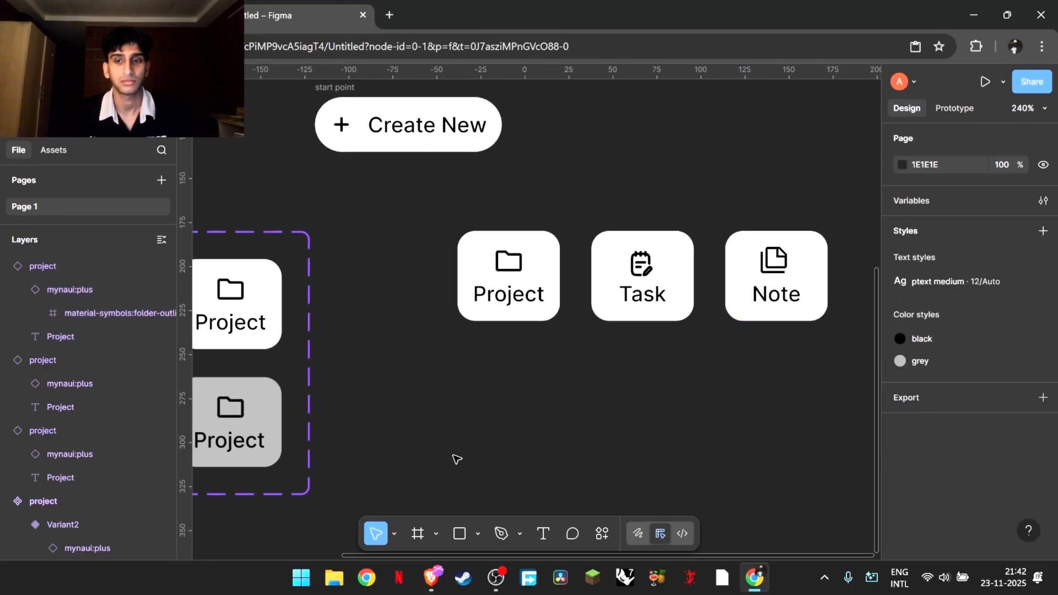
Step: Nudge the note icon slightly to centre it within its variant in the icon component set
scroll(457, 459, "down", 1)
scroll(457, 455, "up", 7)
double_click(482, 361)
double_click(482, 361)
left_click_drag(483, 362, 484, 358)
left_click(628, 345)
Step: Switch the Note button's icon to another variant and back to note, then inspect its nested vector
scroll(627, 345, "right", 8)
scroll(601, 322, "down", 7)
double_click(577, 296)
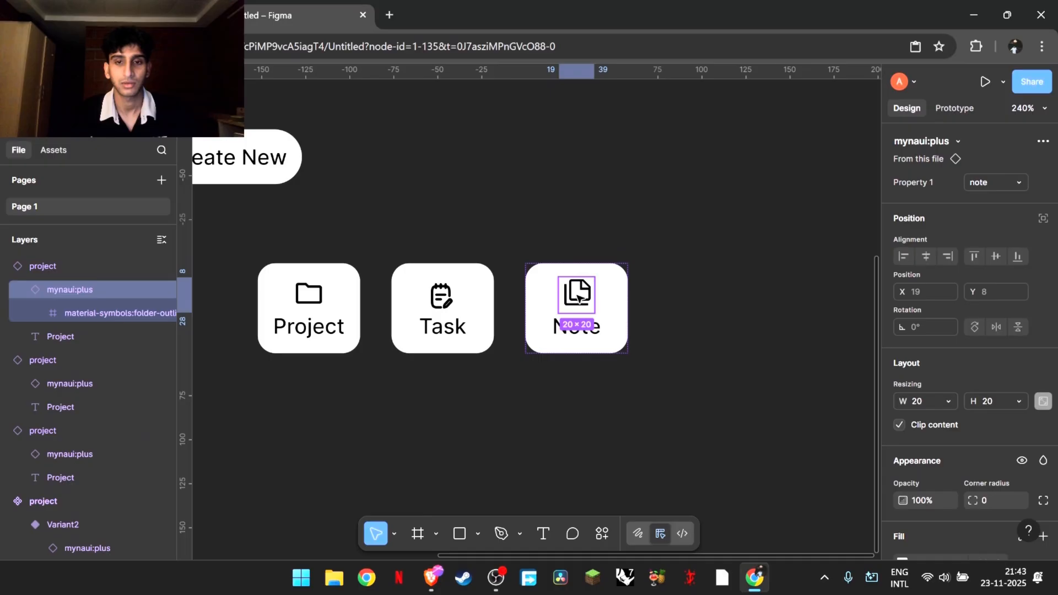
left_click(1005, 185)
left_click(997, 217)
left_click(993, 185)
left_click(989, 155)
triple_click(576, 296)
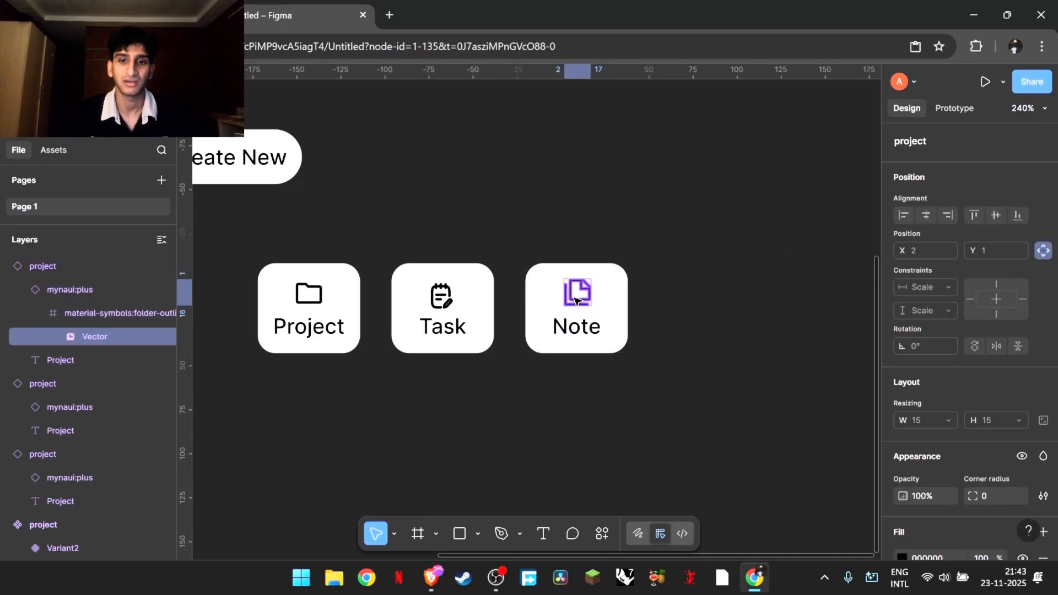
left_click(575, 298)
left_click(707, 279)
Step: Close the gaps between the Project, Task and Note buttons and place a copy of Note directly below Project
scroll(707, 279, "left", 3)
scroll(706, 279, "down", 2)
left_click(435, 227)
left_click_drag(554, 217, 522, 216)
left_click_drag(693, 213, 404, 309)
key("Escape")
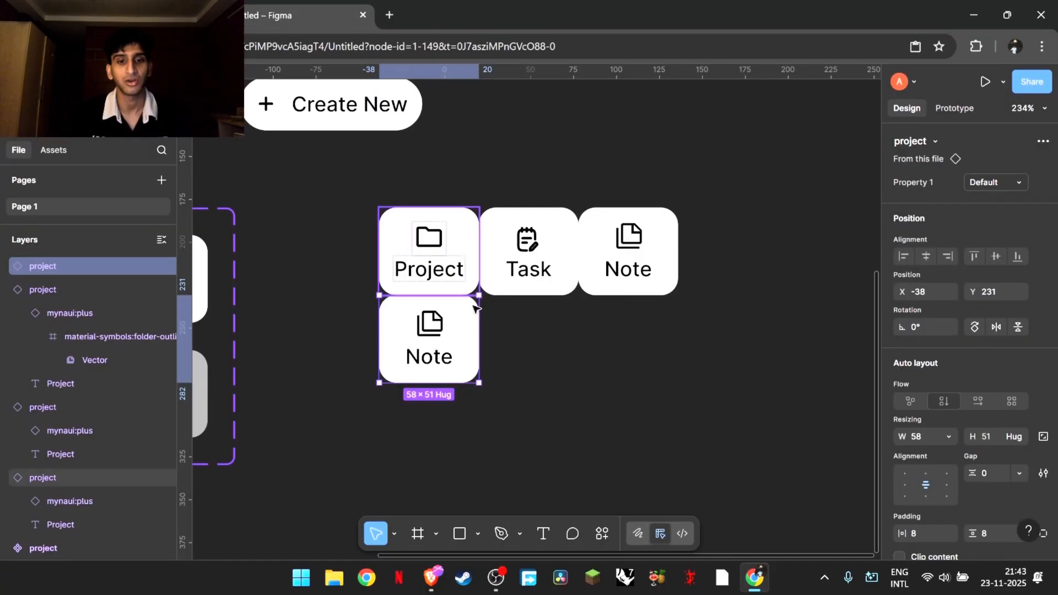
Step: Change the label of the Note copy below Project to Goal and switch its icon to the trophy variant
double_click(430, 357)
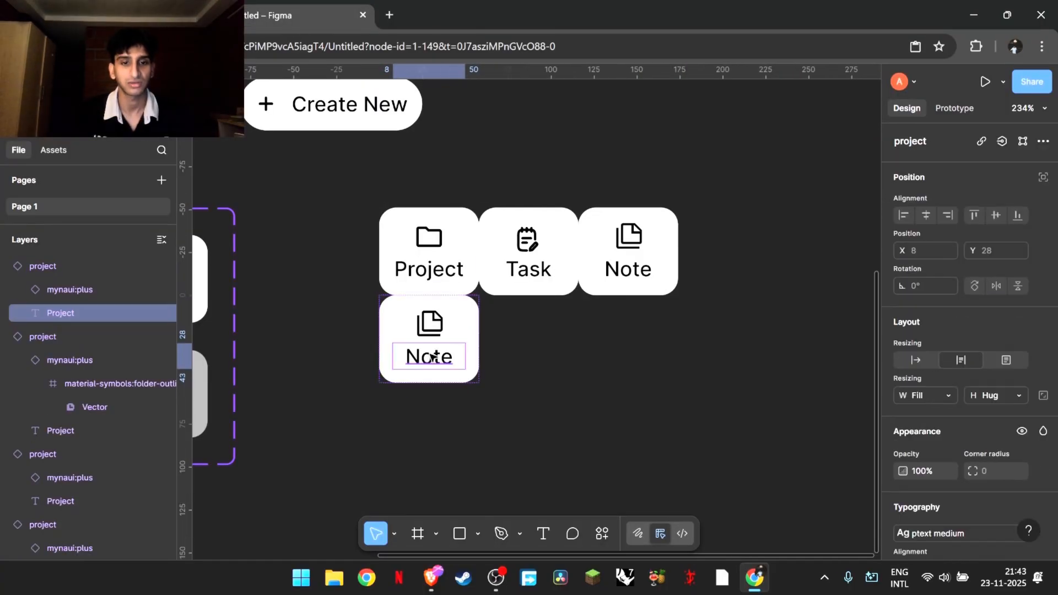
type("Goal")
left_click(430, 323)
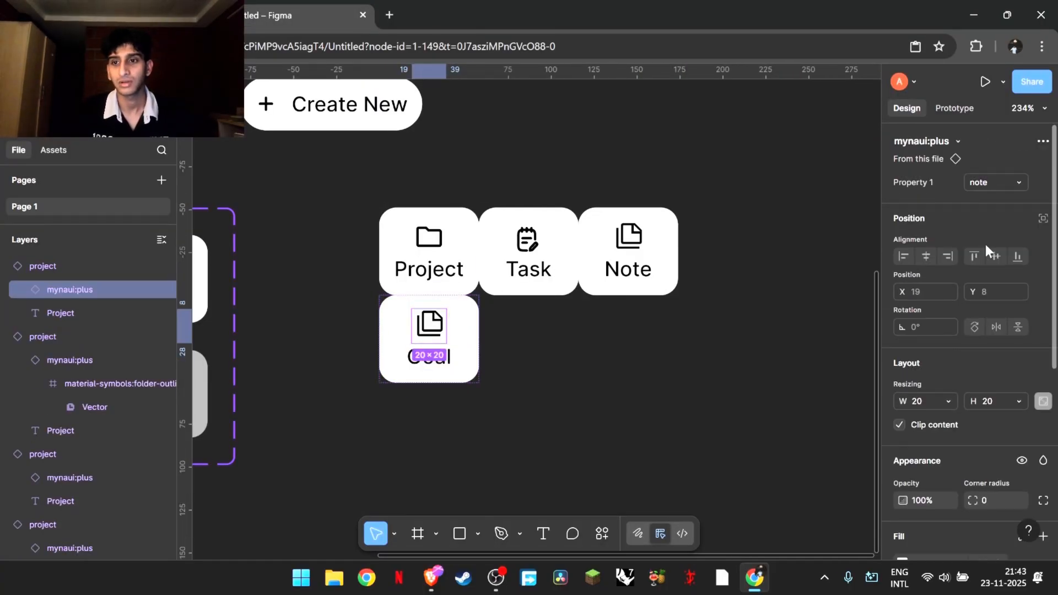
left_click(996, 183)
left_click(916, 202)
left_click(704, 348)
Step: Duplicate the Goal button directly below Task and change the copy's label to Milestone
left_click(456, 333)
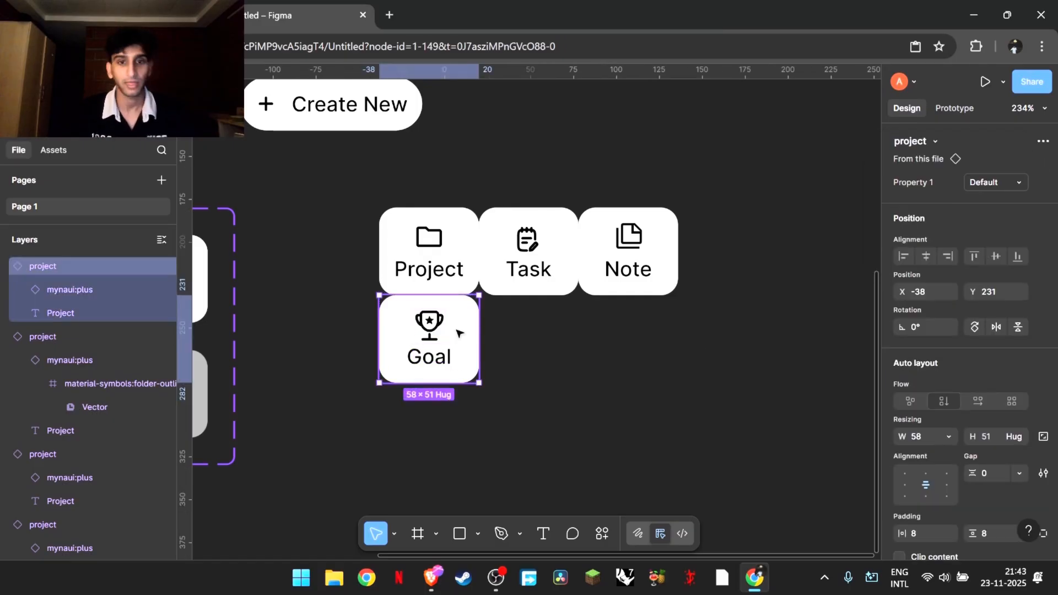
left_click_drag(457, 332, 556, 333)
left_click(549, 395)
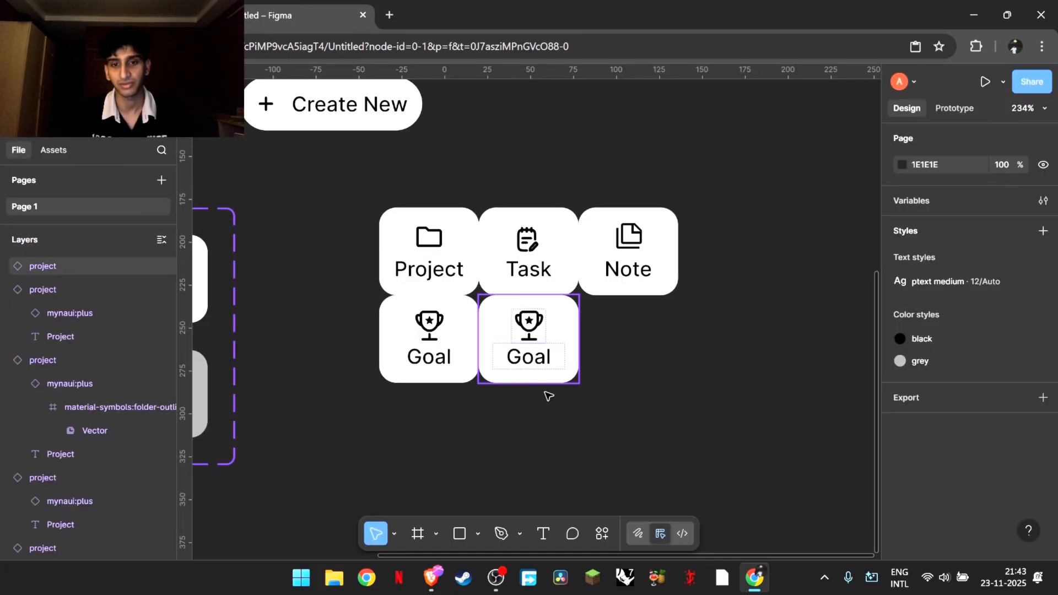
double_click(529, 357)
type("Milestone")
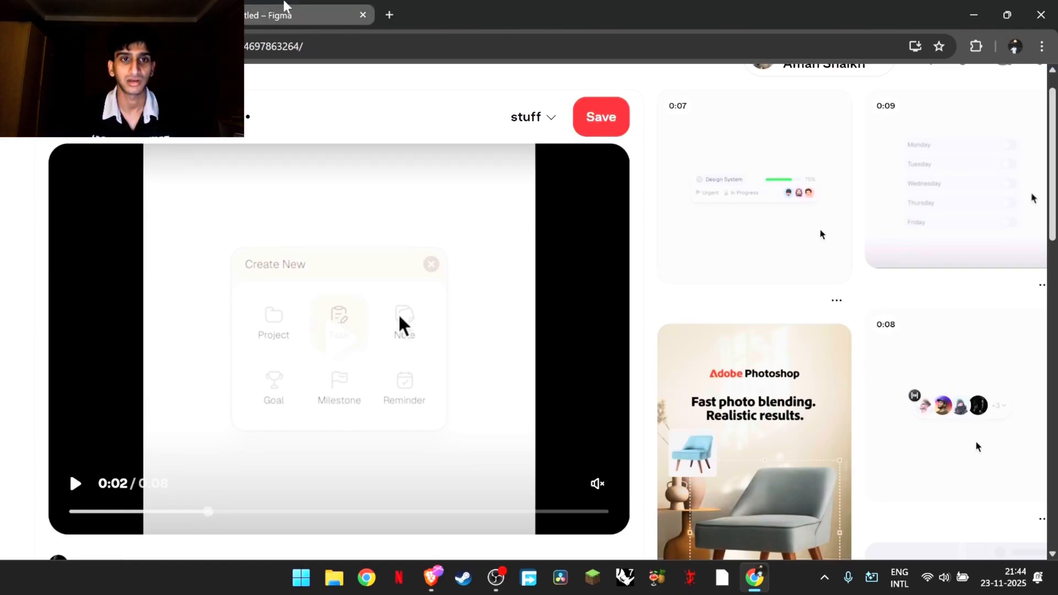
Step: Return to the Figma file and examine the Milestone label's layout and typography settings, then select the label text
left_click(287, 5)
double_click(529, 361)
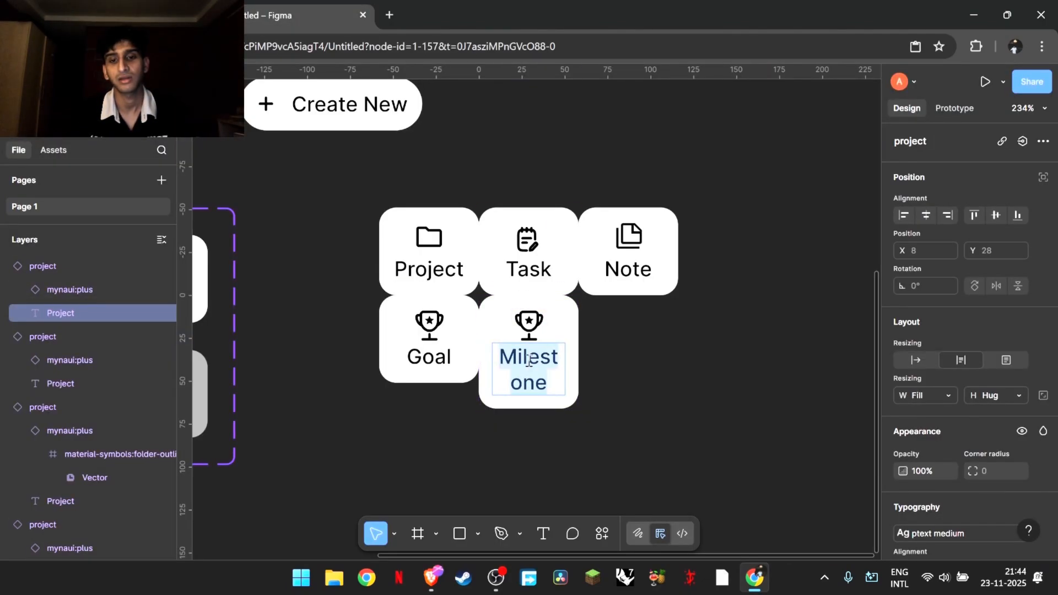
scroll(913, 313, "down", 4)
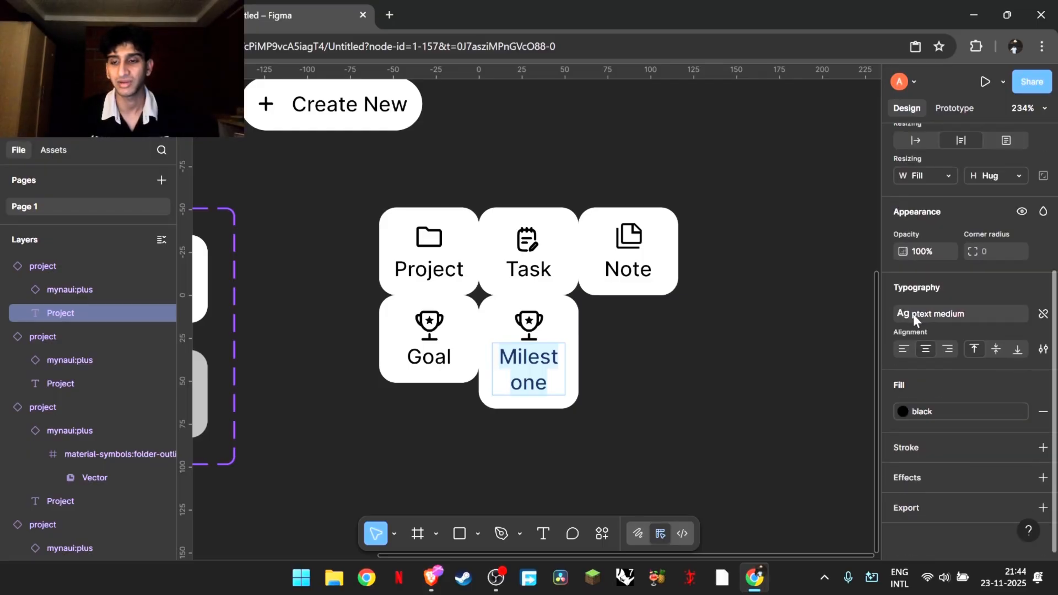
key("Escape")
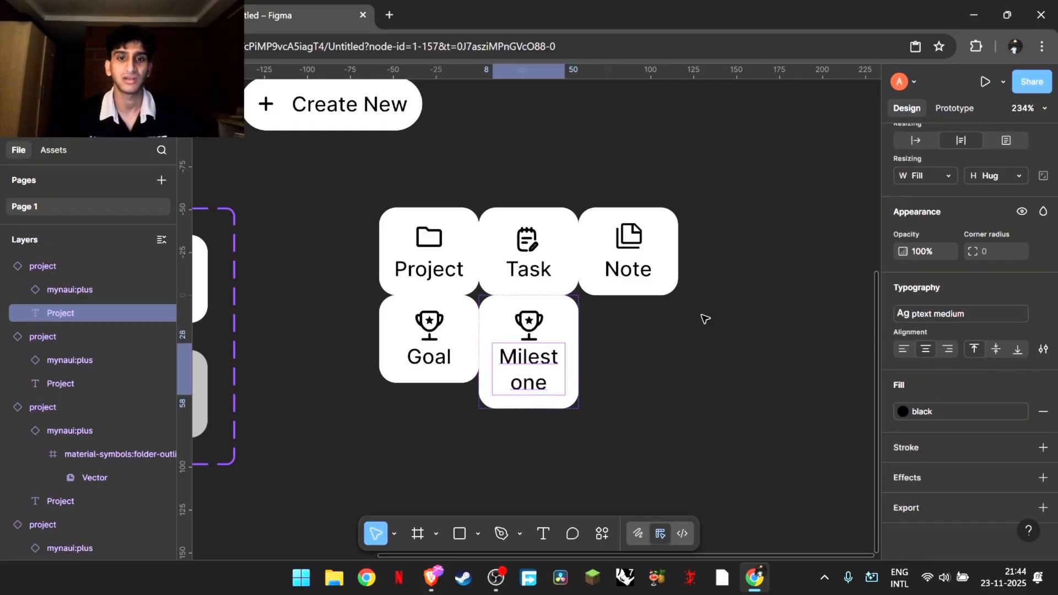
scroll(705, 319, "down", 5)
scroll(705, 319, "up", 5)
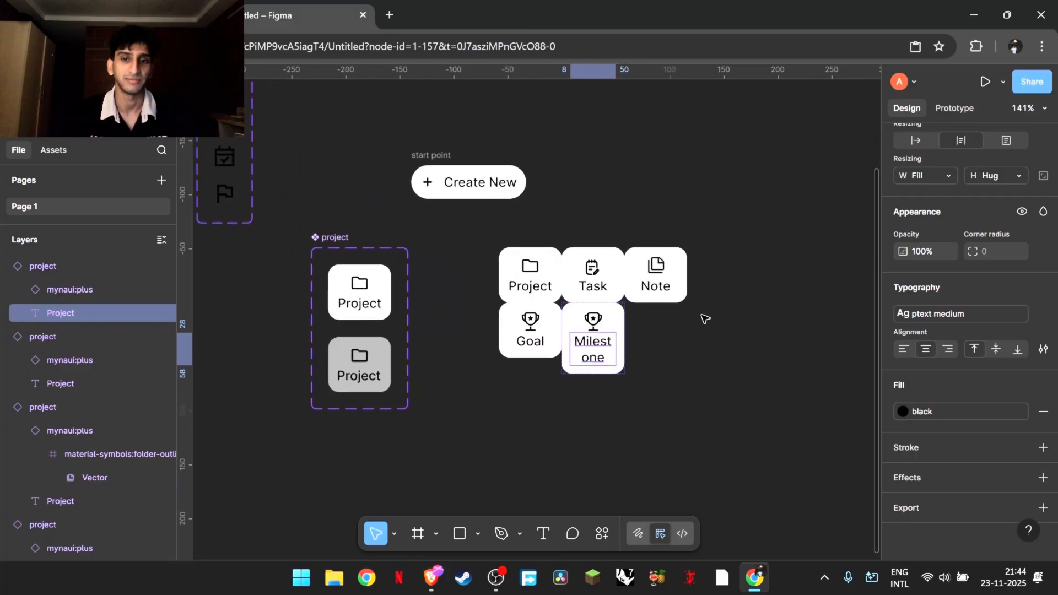
left_click(641, 404)
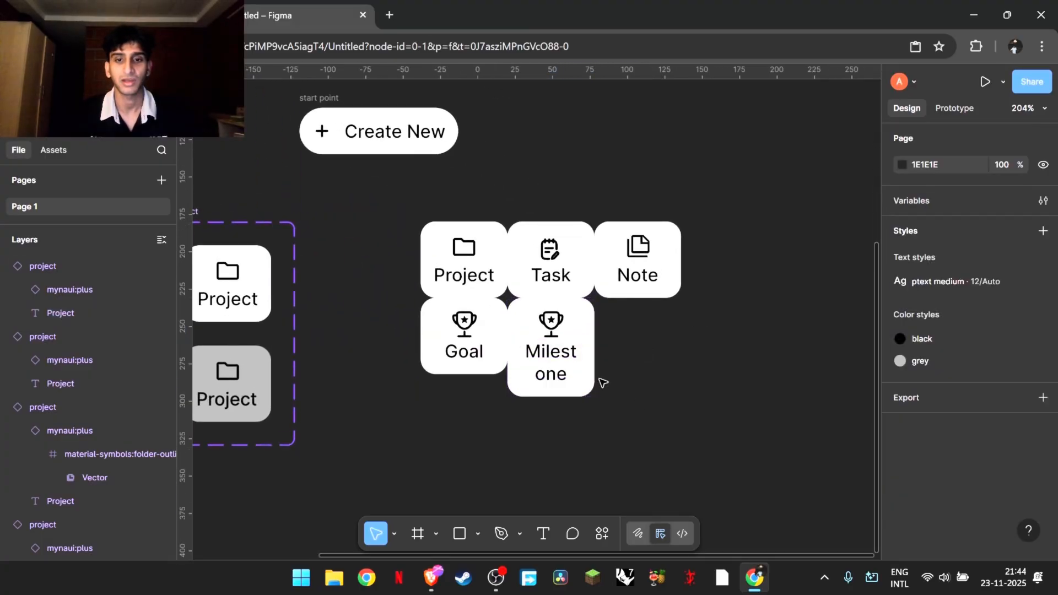
left_click(570, 371)
double_click(568, 368)
key("ctrl+a")
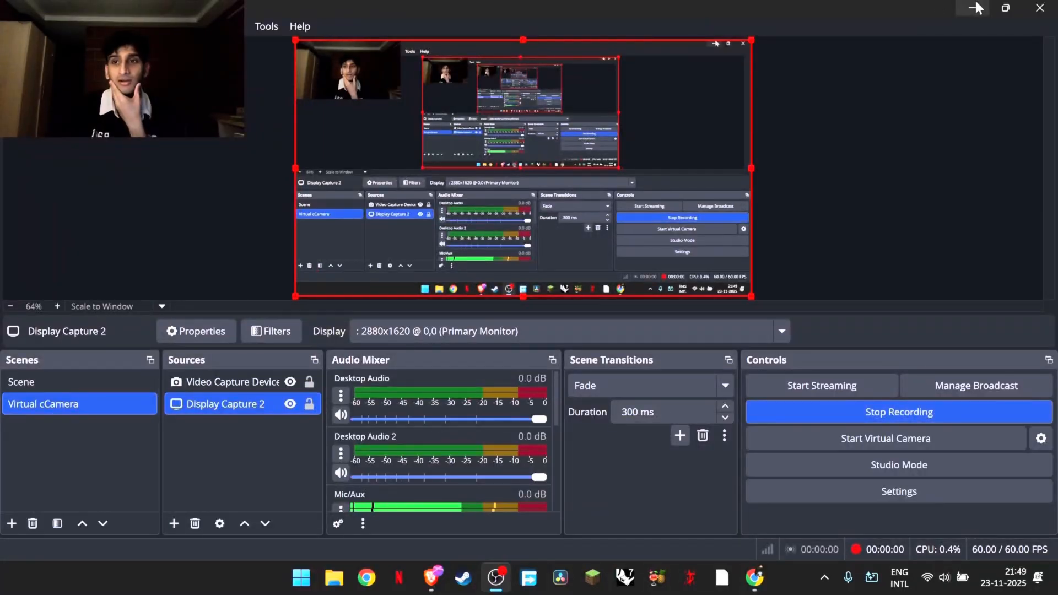
Step: Switch from OBS back to Figma and examine the Project instance's size, auto layout padding and appearance settings
left_click(974, 11)
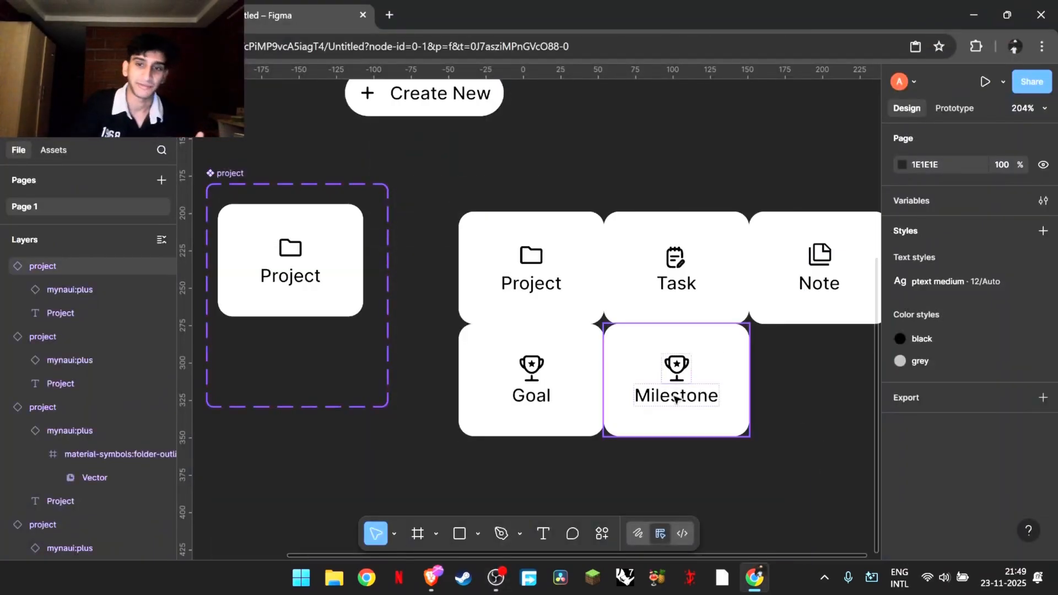
left_click(490, 231)
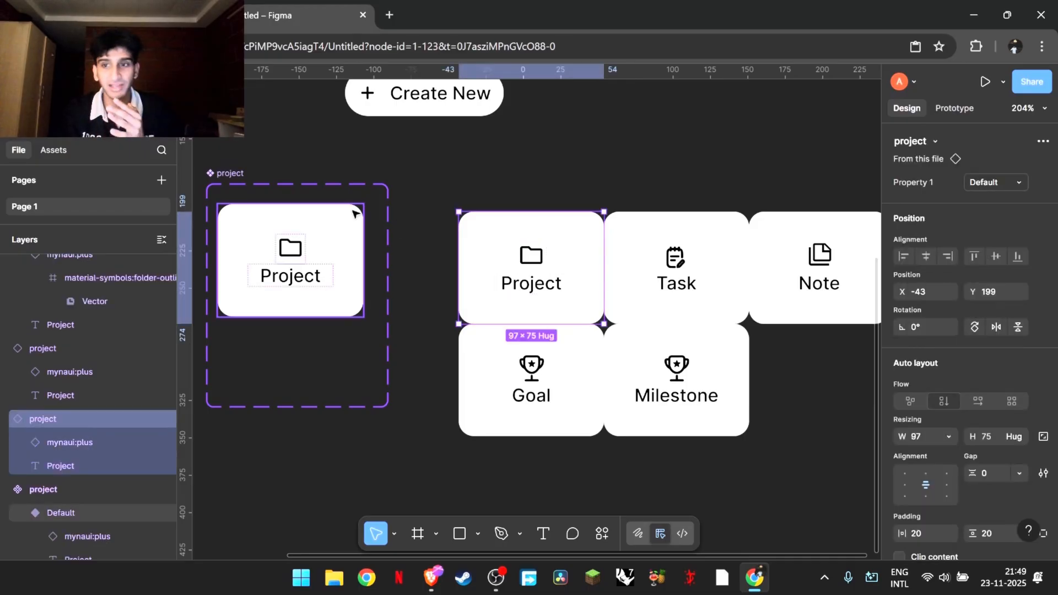
scroll(967, 317, "down", 5)
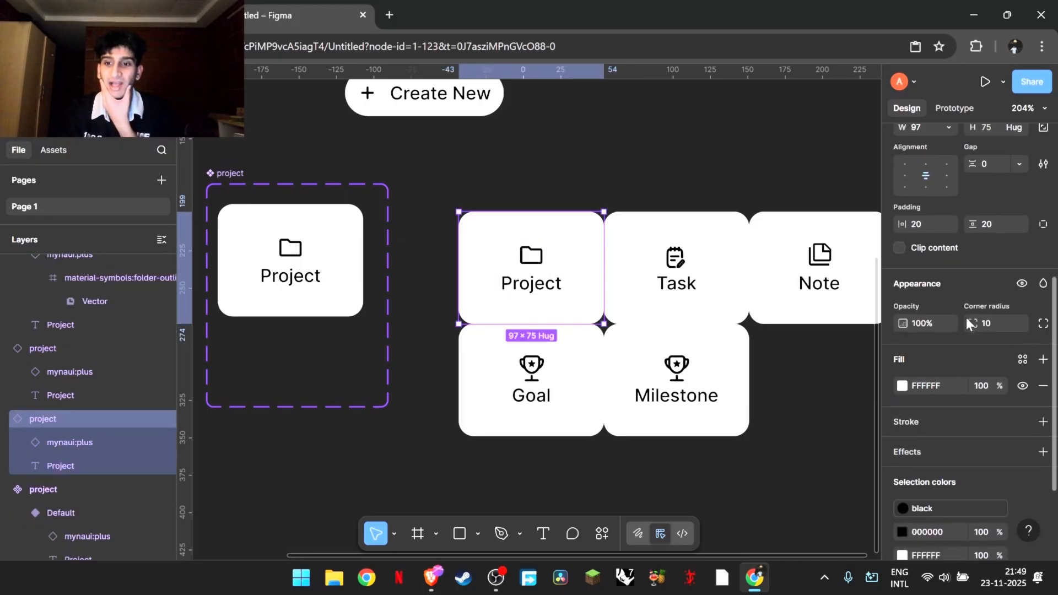
scroll(967, 323, "down", 2)
scroll(967, 323, "up", 5)
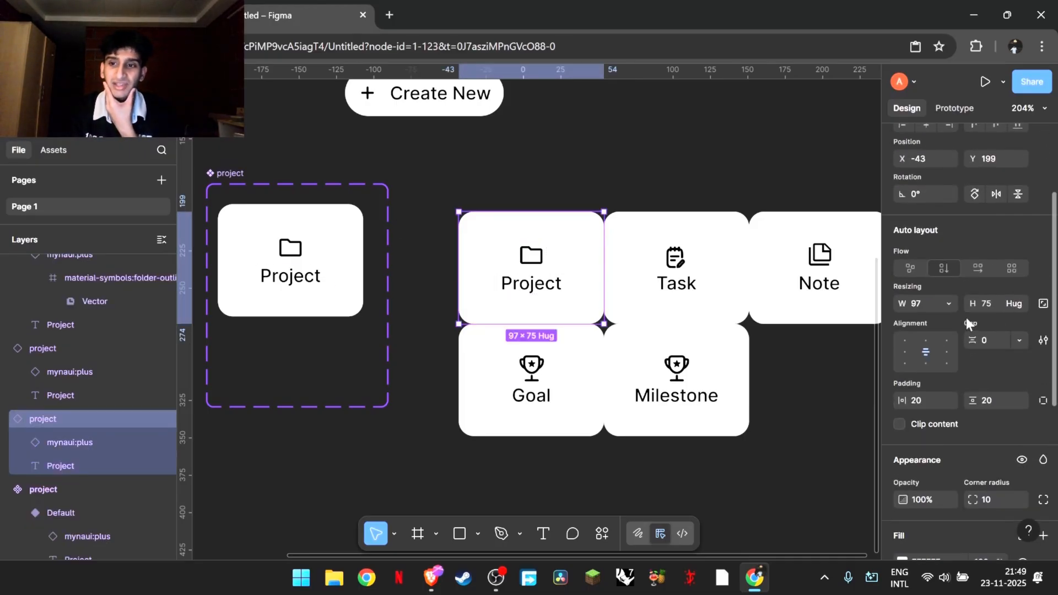
scroll(967, 318, "down", 3)
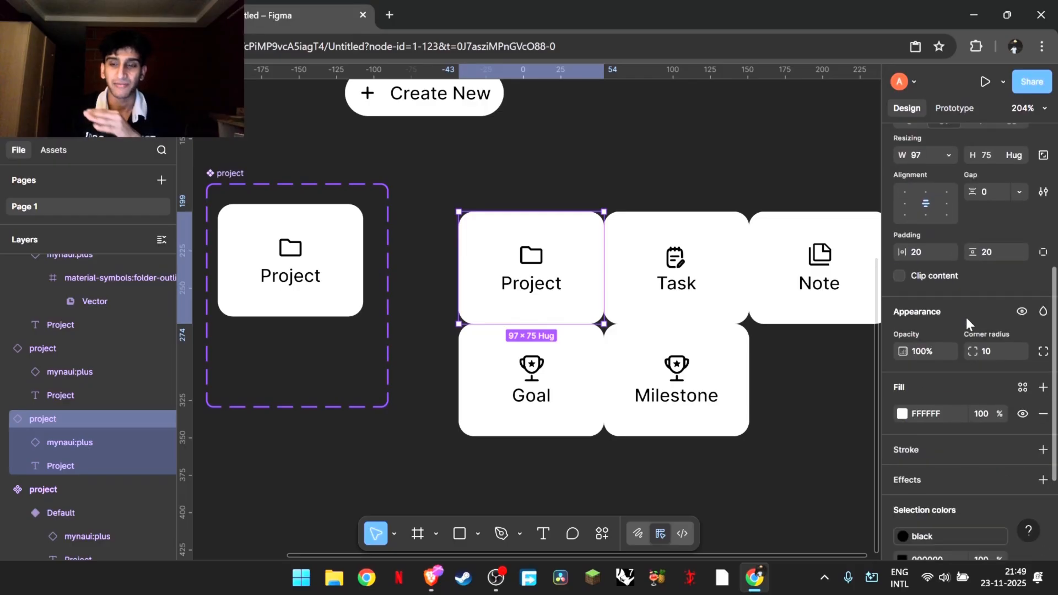
Step: Set the width of the project component's Default variant to 90
left_click(291, 236)
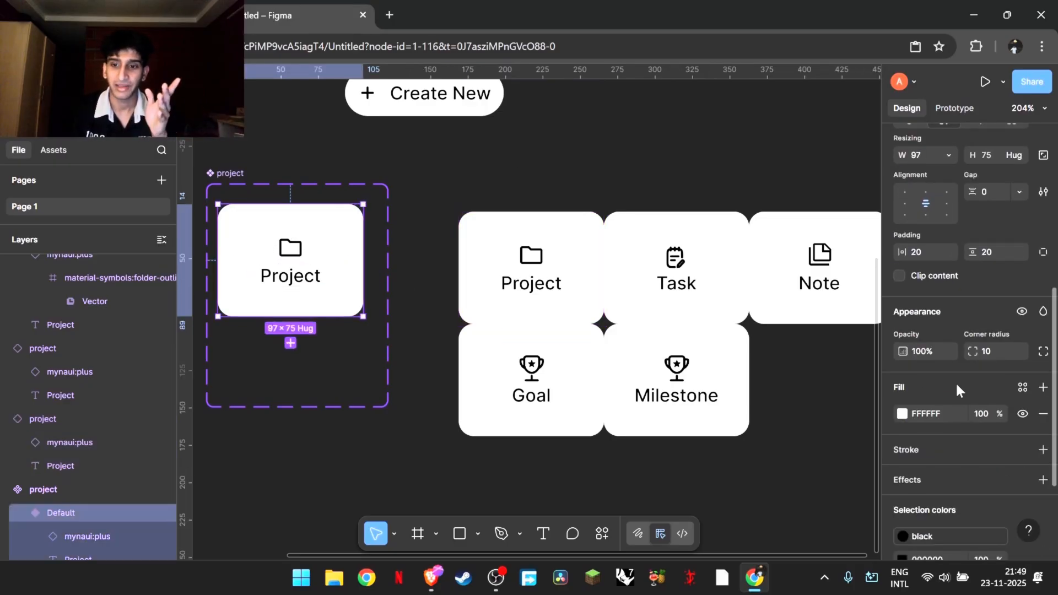
scroll(956, 382, "down", 3)
scroll(955, 382, "up", 7)
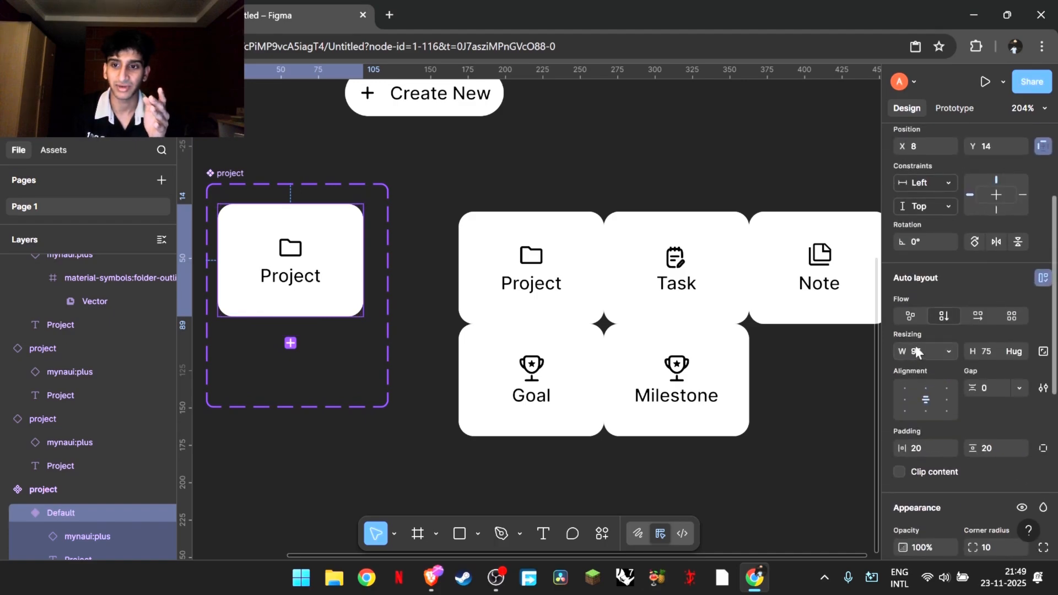
left_click(917, 352)
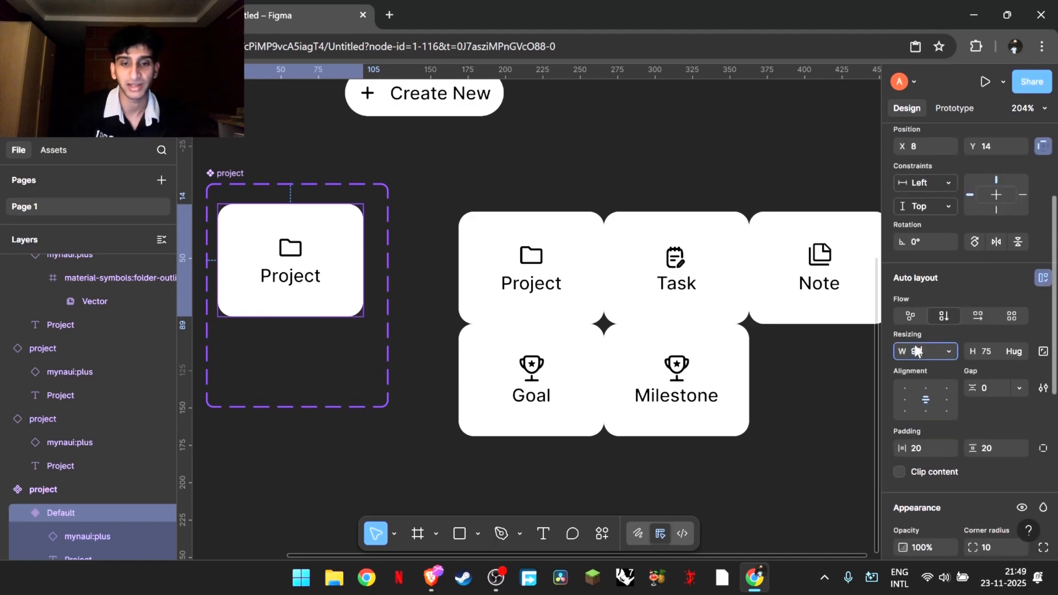
type("90")
key("Return")
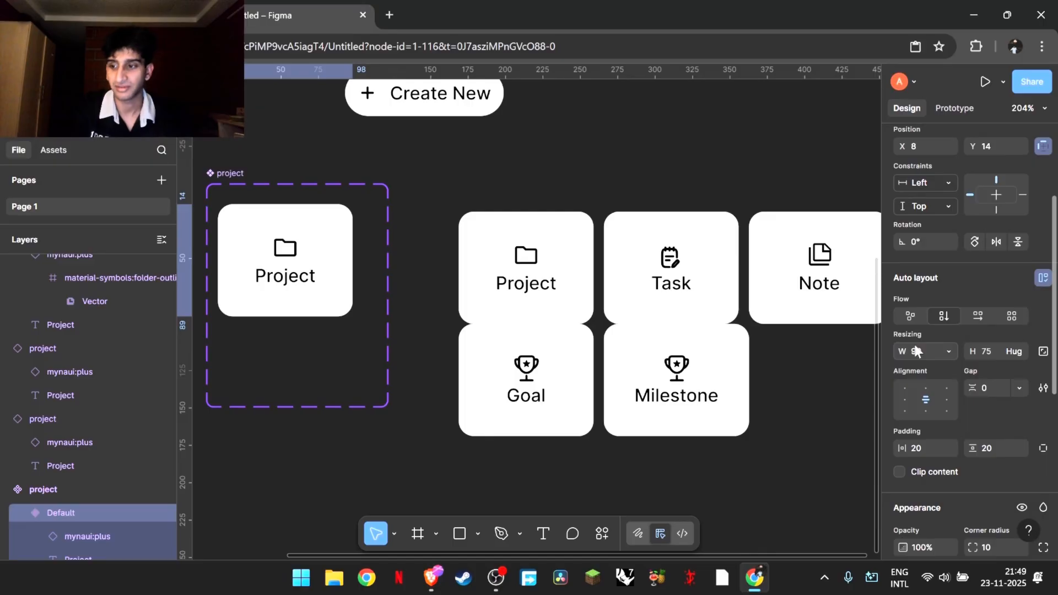
Step: Set the width of the project component's Default variant back to 97
left_click(920, 352)
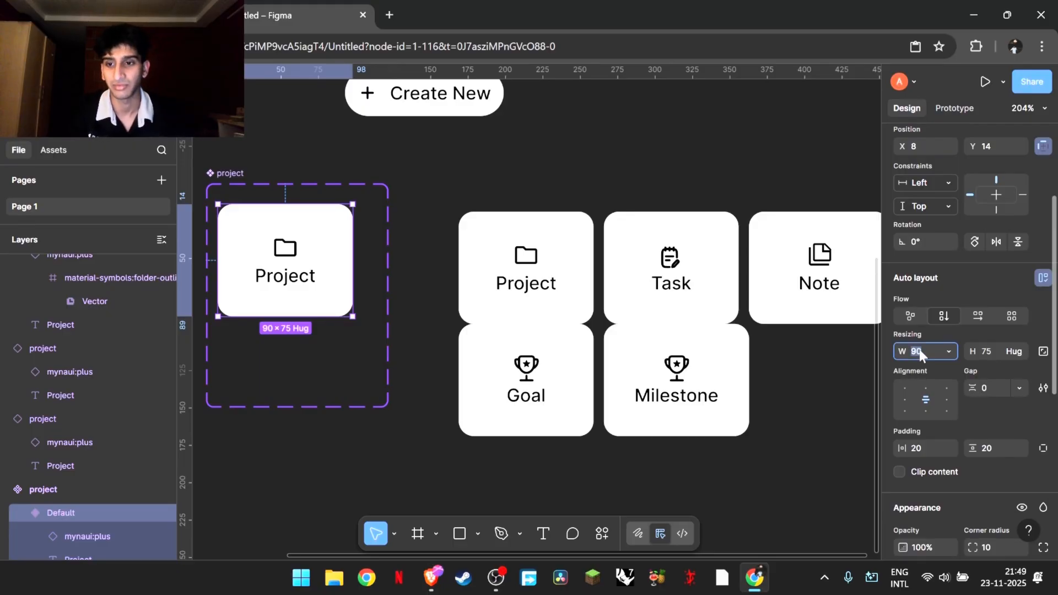
key("ctrl+z")
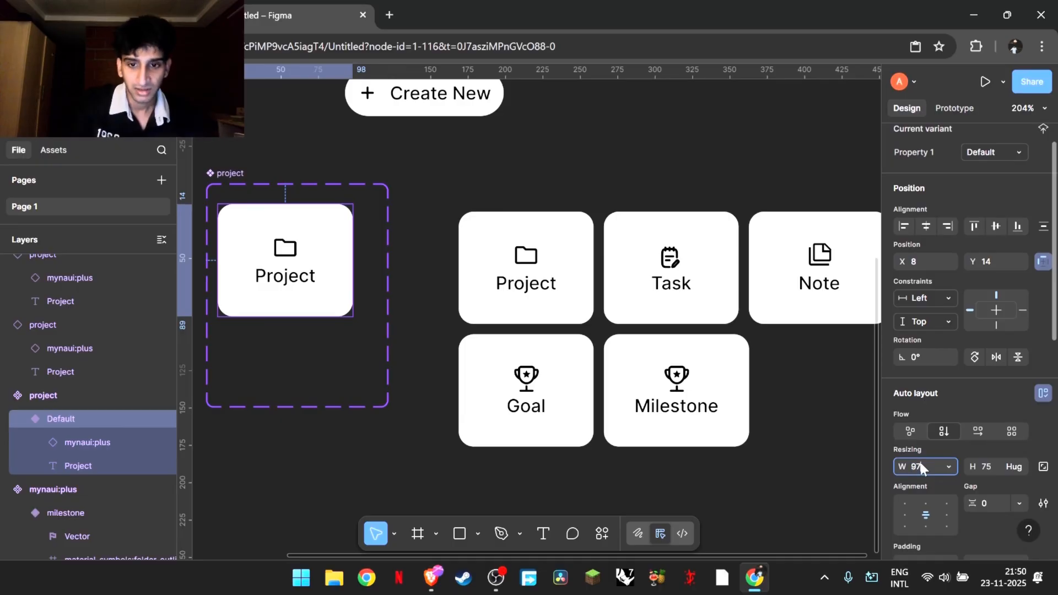
type("7")
key("Return")
Step: Position the Milestone button flush beside Goal and switch its icon to the milestone variant
mouse_move(676, 372)
left_mouse_down()
mouse_move(702, 374)
mouse_move(683, 374)
left_mouse_up()
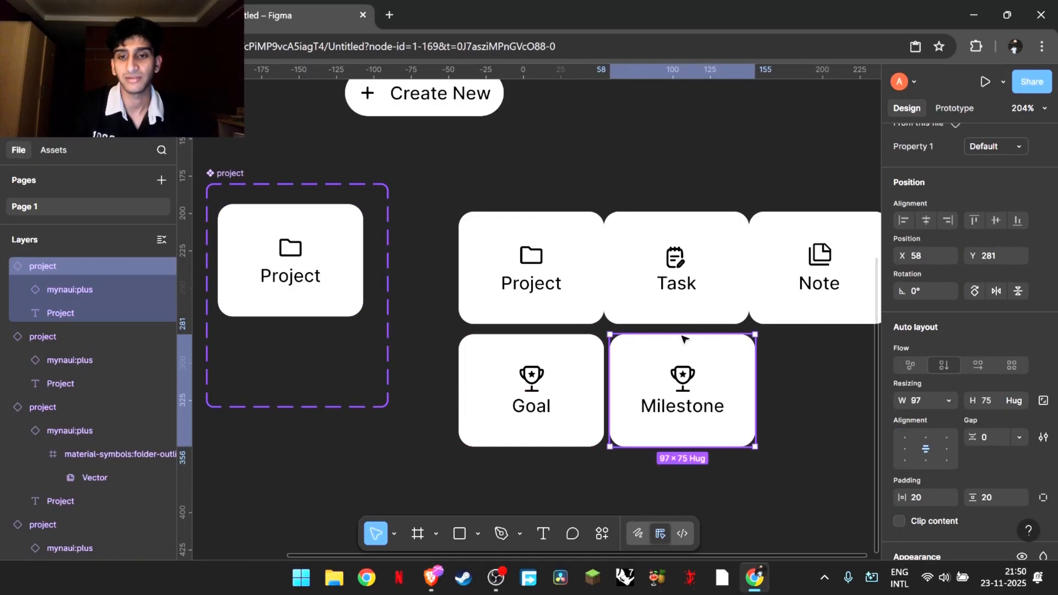
left_click_drag(660, 216, 658, 360)
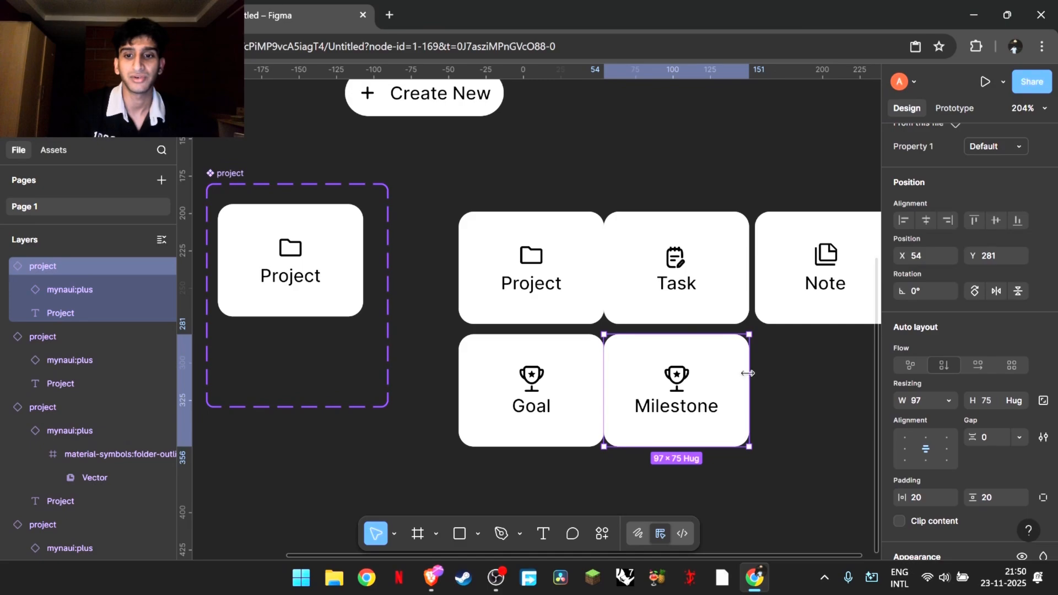
double_click(678, 378)
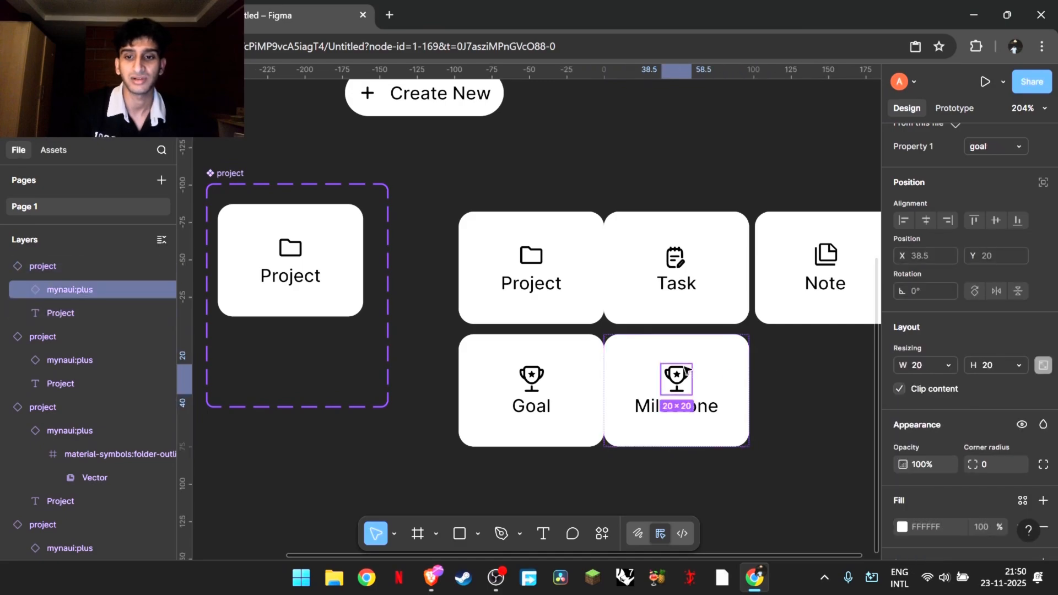
left_click(994, 146)
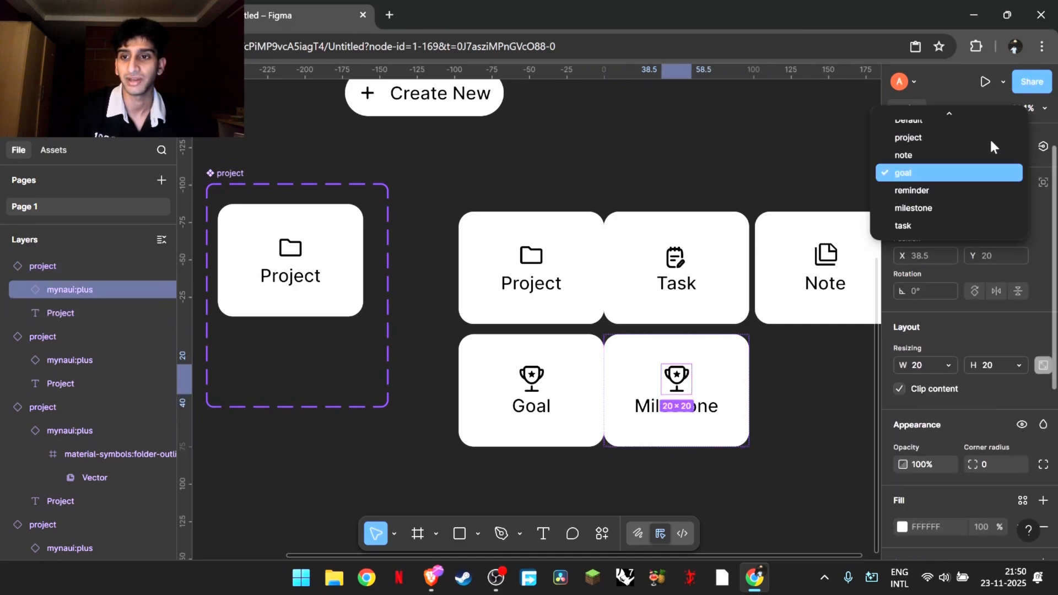
left_click(913, 209)
left_click(794, 405)
Step: Move Milestone and Goal up flush against the top row and place Note flush beside Task
left_click(726, 367)
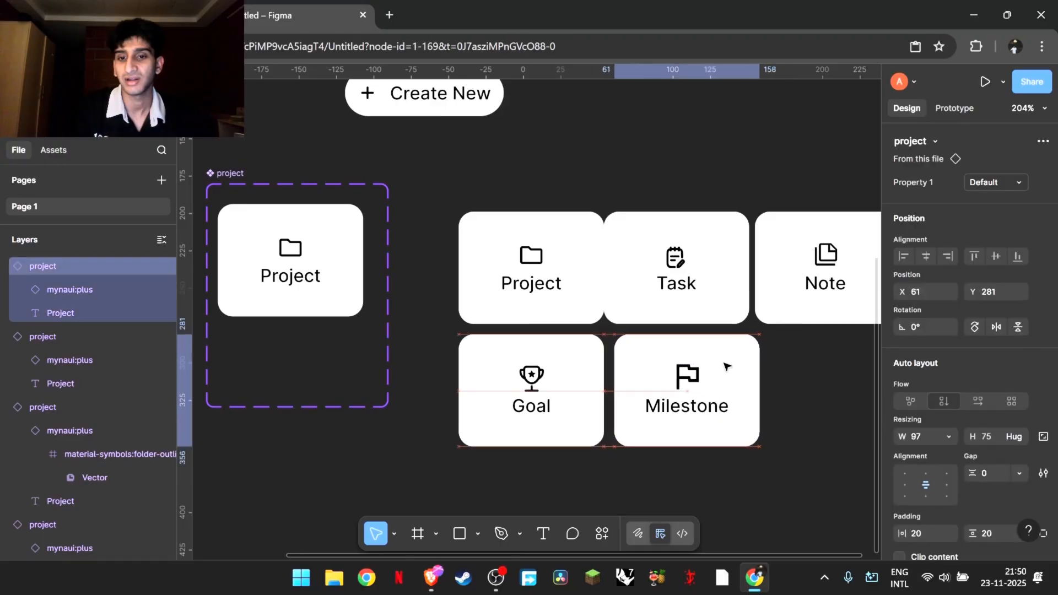
left_click_drag(725, 367, 714, 350)
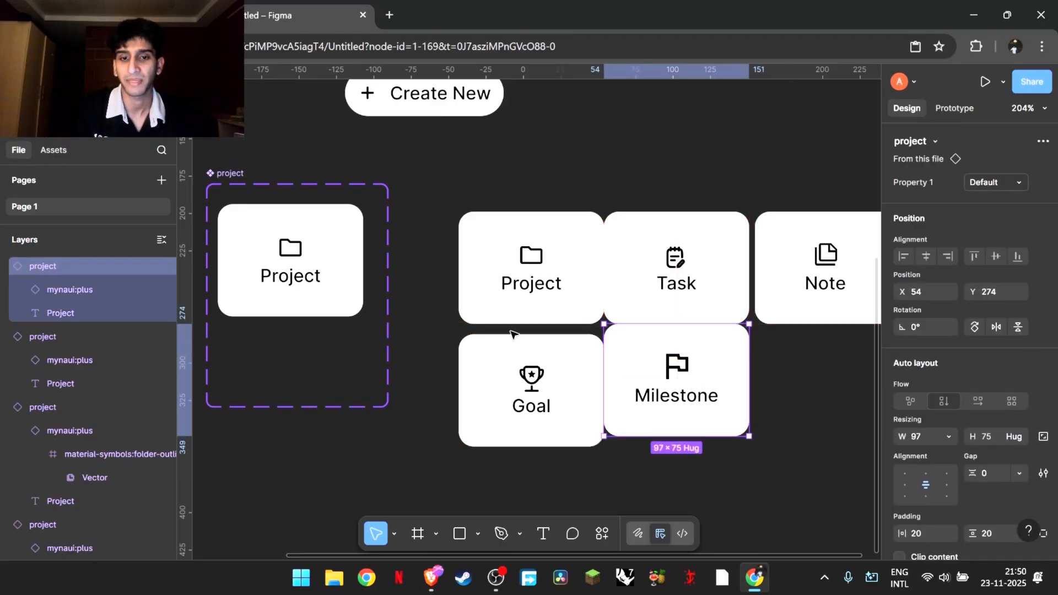
left_click_drag(515, 350, 515, 338)
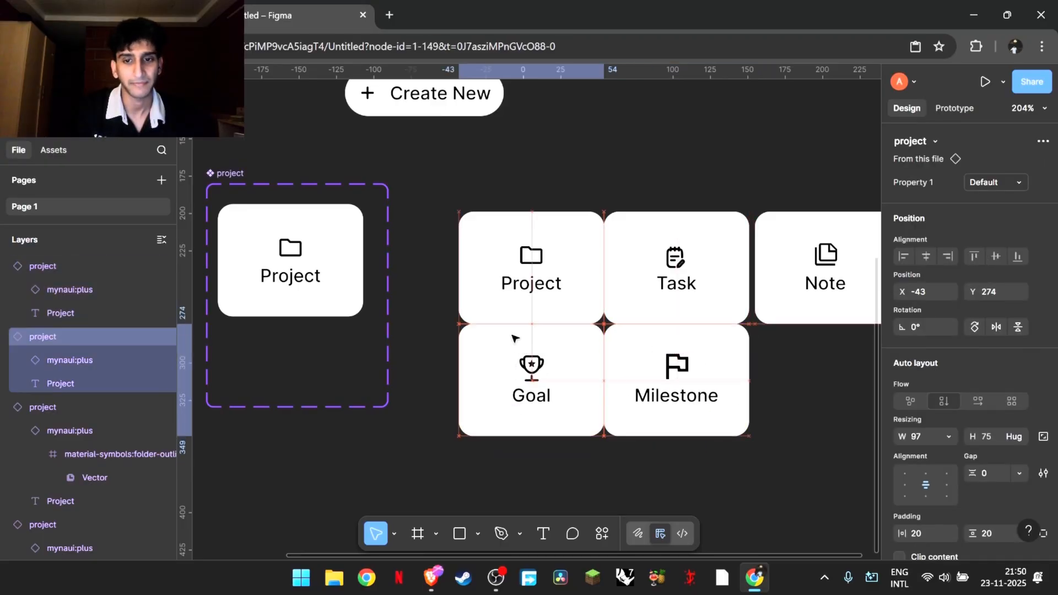
left_click(872, 394)
scroll(873, 395, "right", 3)
left_click(550, 350)
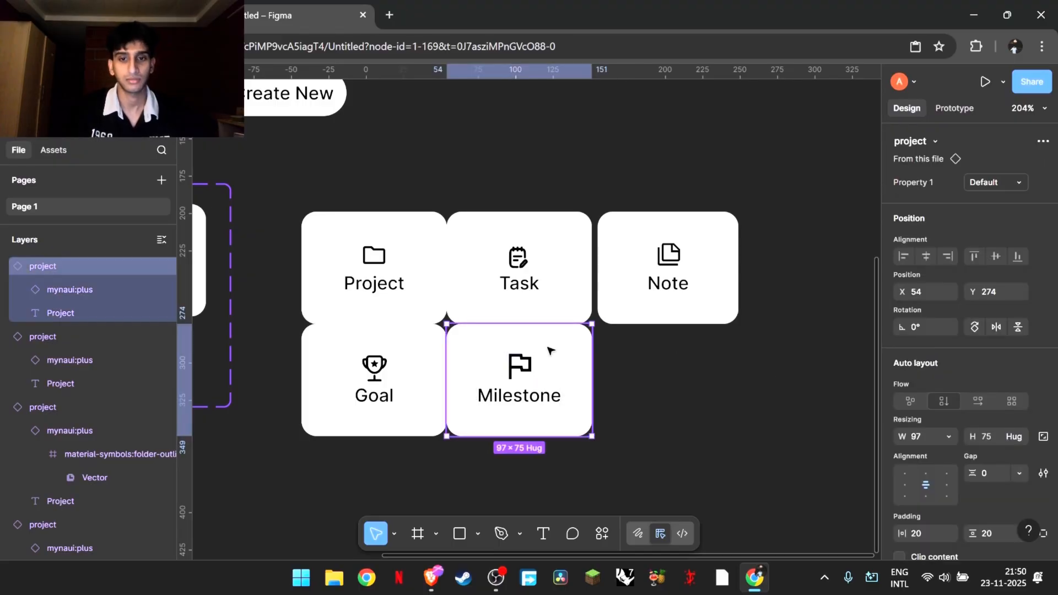
left_click_drag(639, 234, 624, 248)
Step: Duplicate the Milestone button directly below Note and check the menu layout in the reference video
left_click(540, 345)
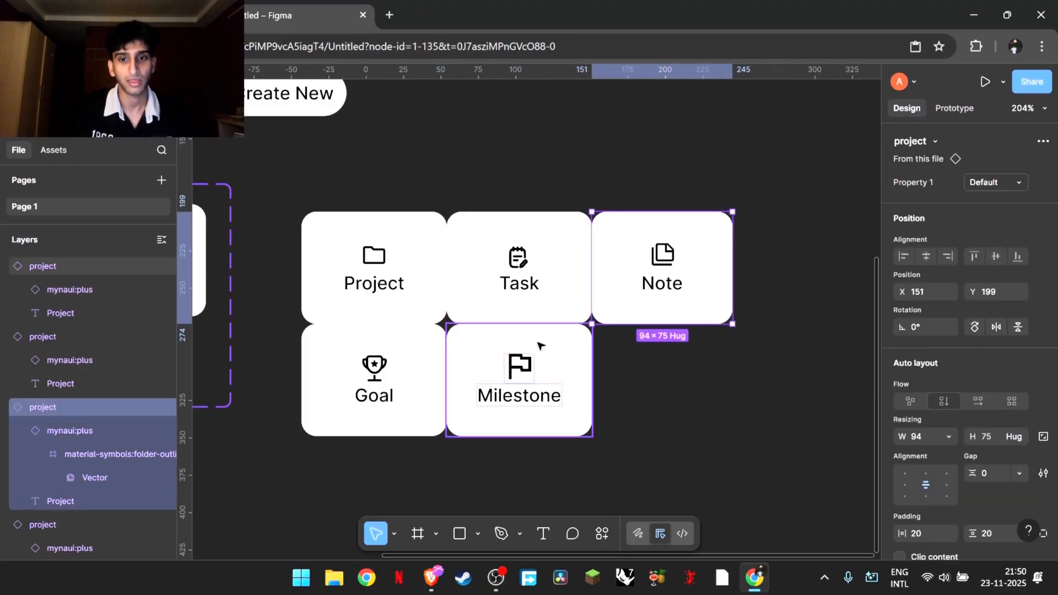
left_click_drag(539, 346, 654, 349)
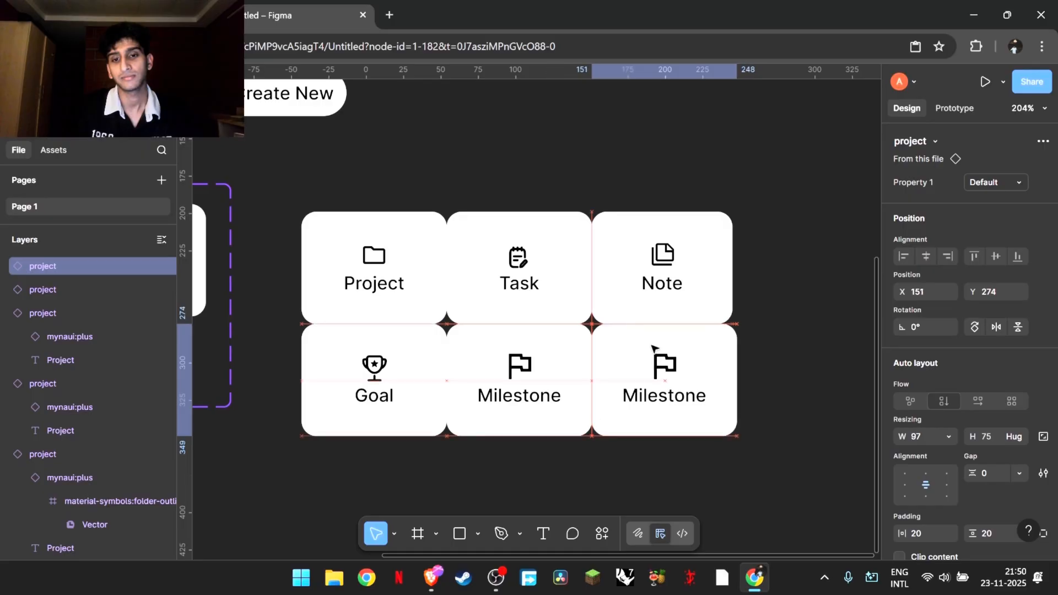
left_click(796, 213)
key("ctrl+Tab")
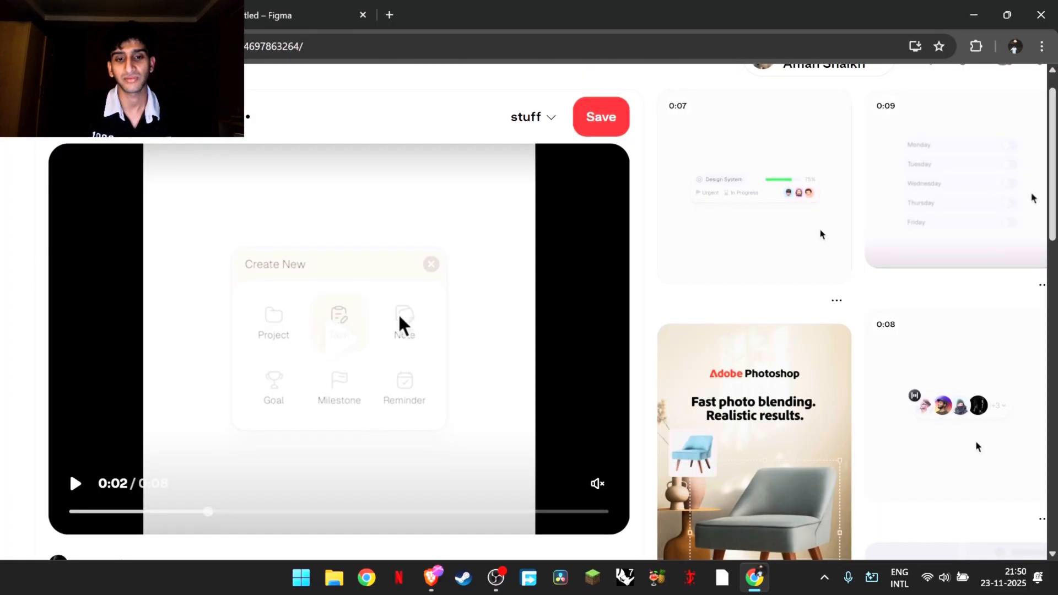
key("ctrl+Tab")
Step: Separate the stacked Milestone copies, moving one below the bottom row and the other aside above the grid
left_click(638, 362)
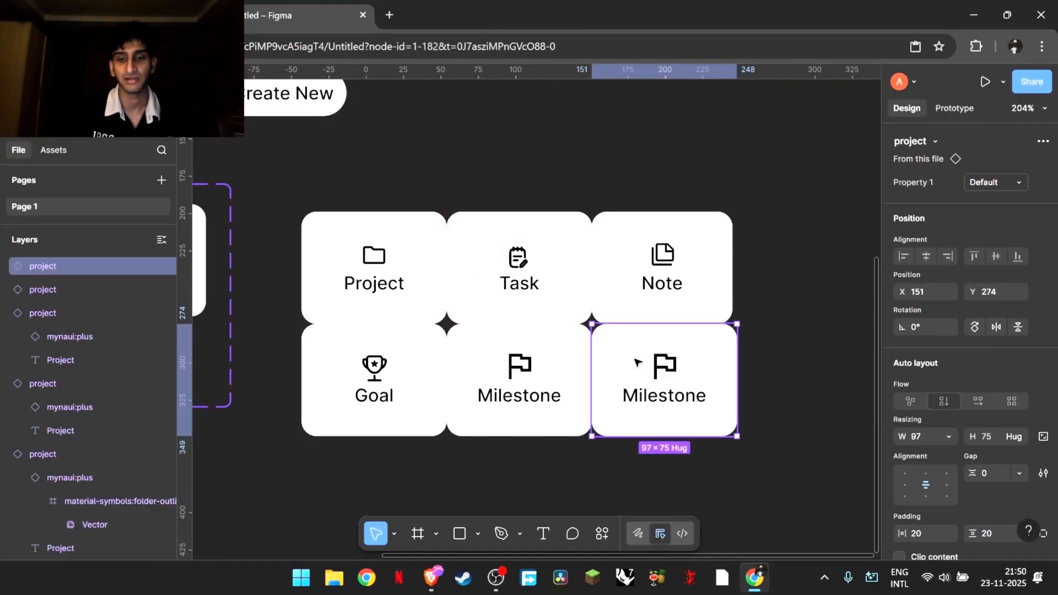
left_click_drag(638, 362, 643, 371)
left_click_drag(551, 350, 545, 482)
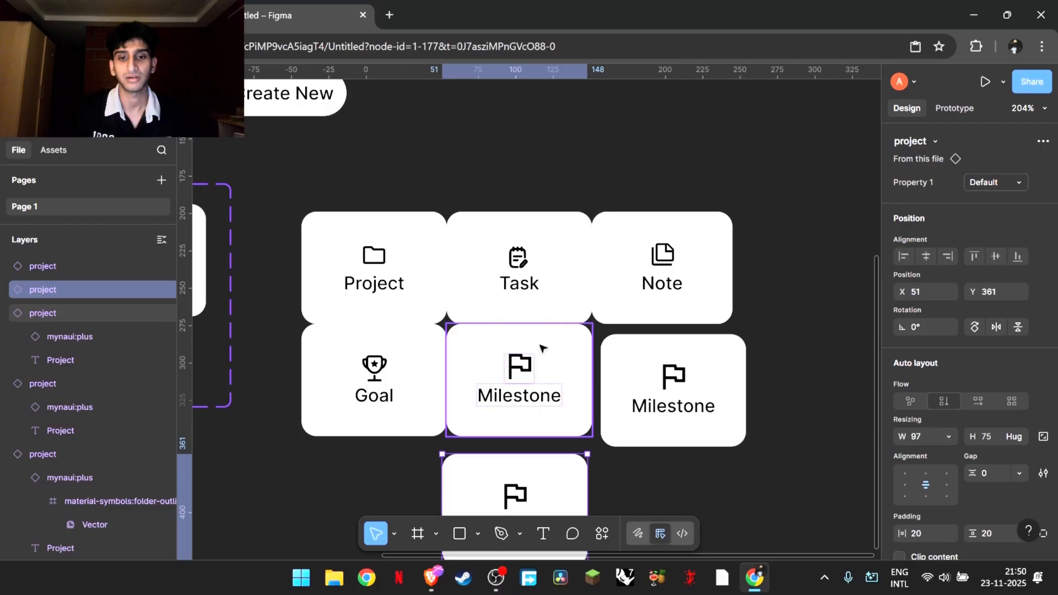
left_click_drag(541, 348, 826, 97)
Step: Line up Goal and the other Milestone copy on both sides of the lowered Milestone, spaced apart at Y 361
scroll(825, 98, "down", 3)
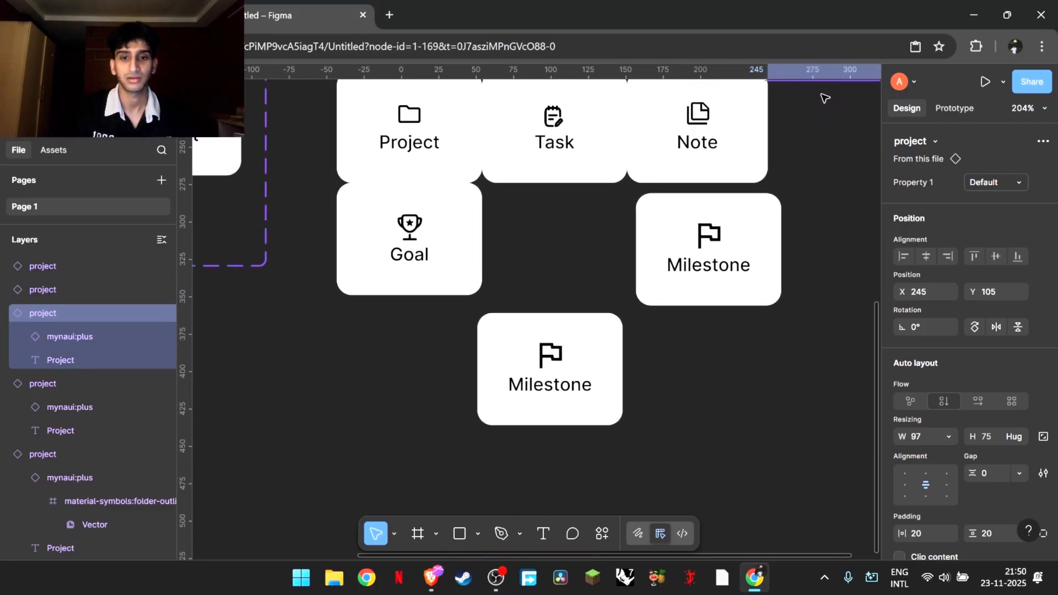
scroll(825, 99, "down", 3)
left_click_drag(603, 176, 586, 243)
left_click_drag(767, 165, 773, 233)
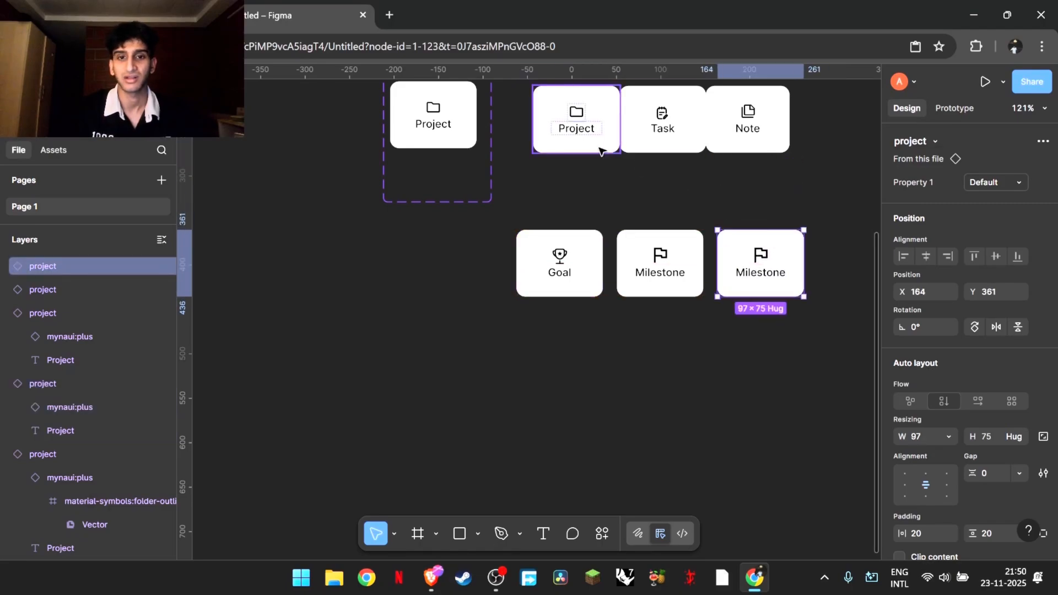
Step: Move Project, Task and Note down above the Goal and Milestone buttons at Y 274, leaving gaps between them
left_click_drag(601, 150, 580, 214)
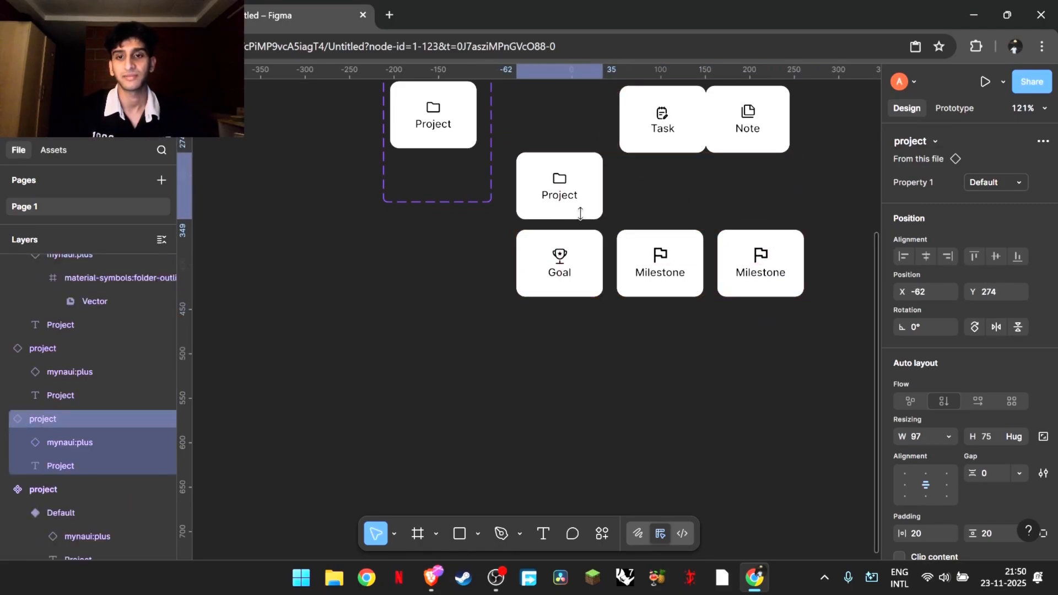
left_click_drag(643, 149, 639, 222)
left_click_drag(733, 148, 734, 226)
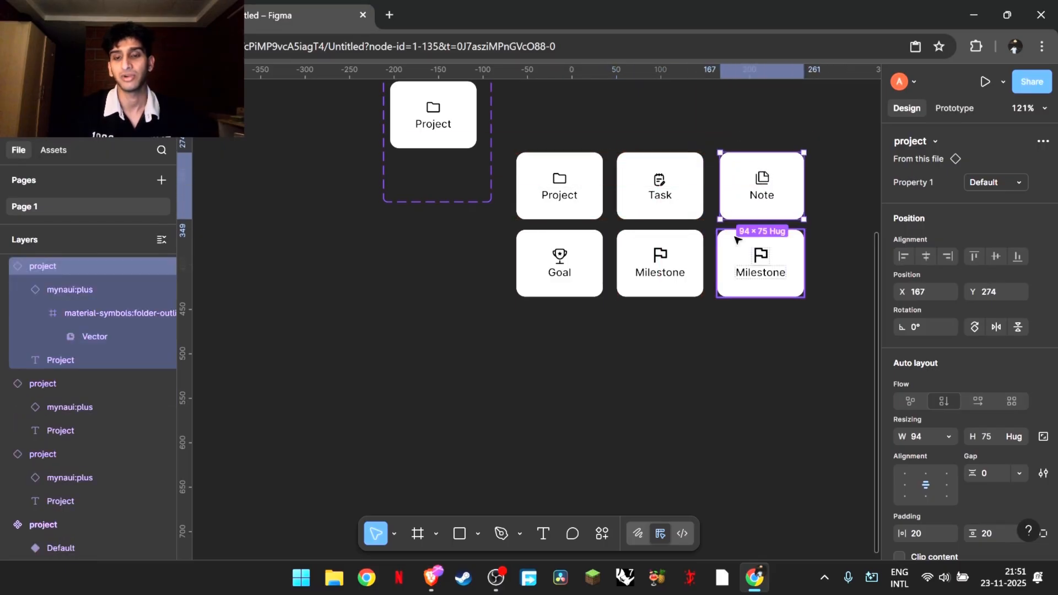
left_click(799, 330)
scroll(799, 329, "up", 5)
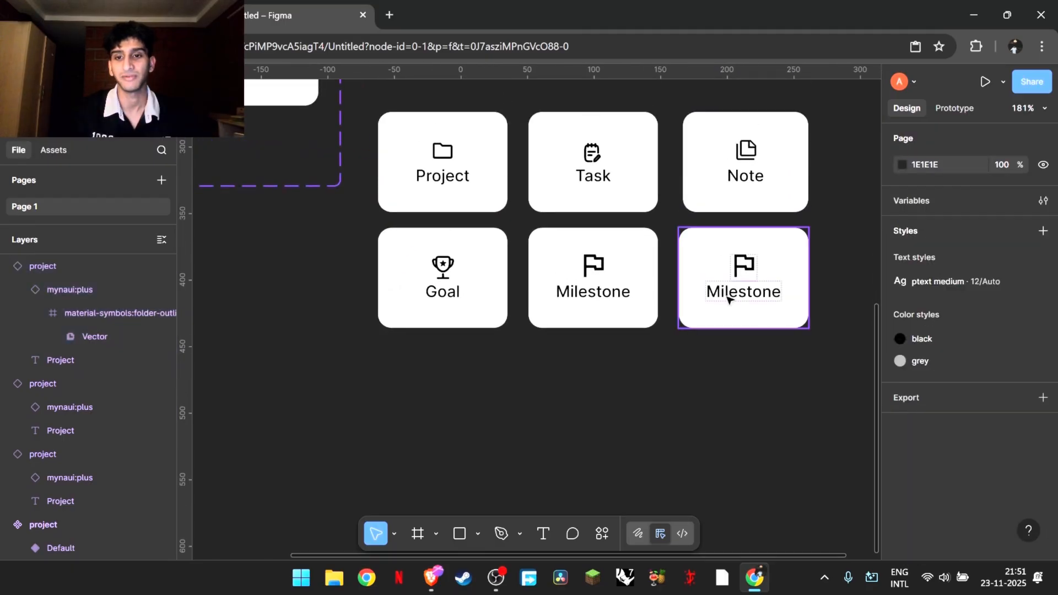
Step: Relabel the Milestone copy in the bottom row as Reminder and switch its icon variant to reminder
left_click(729, 298)
left_click(728, 300)
double_click(728, 299)
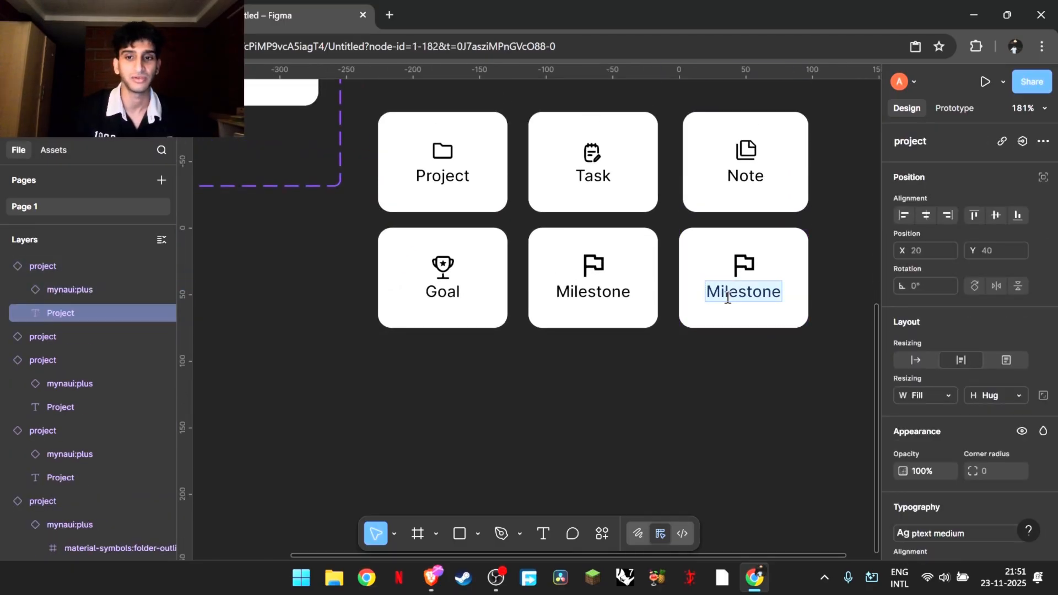
type("Remind")
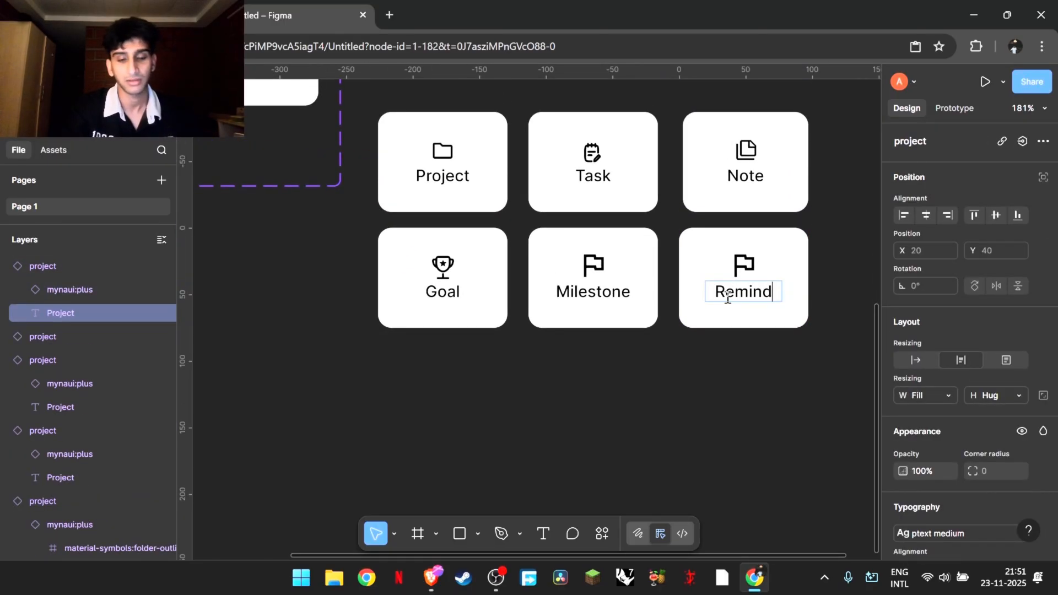
type("er")
left_click(744, 266)
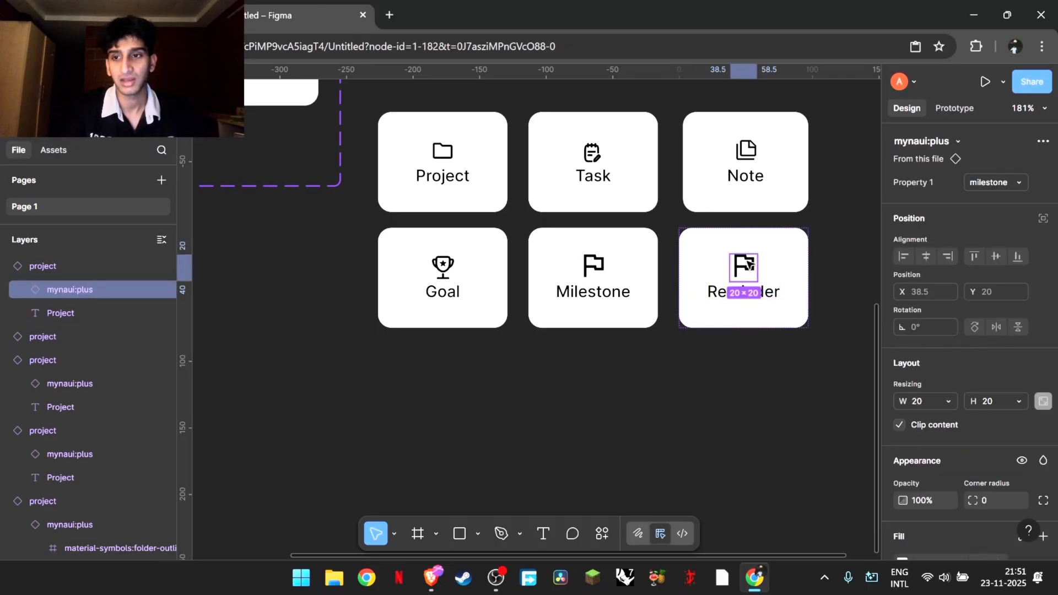
left_click(987, 181)
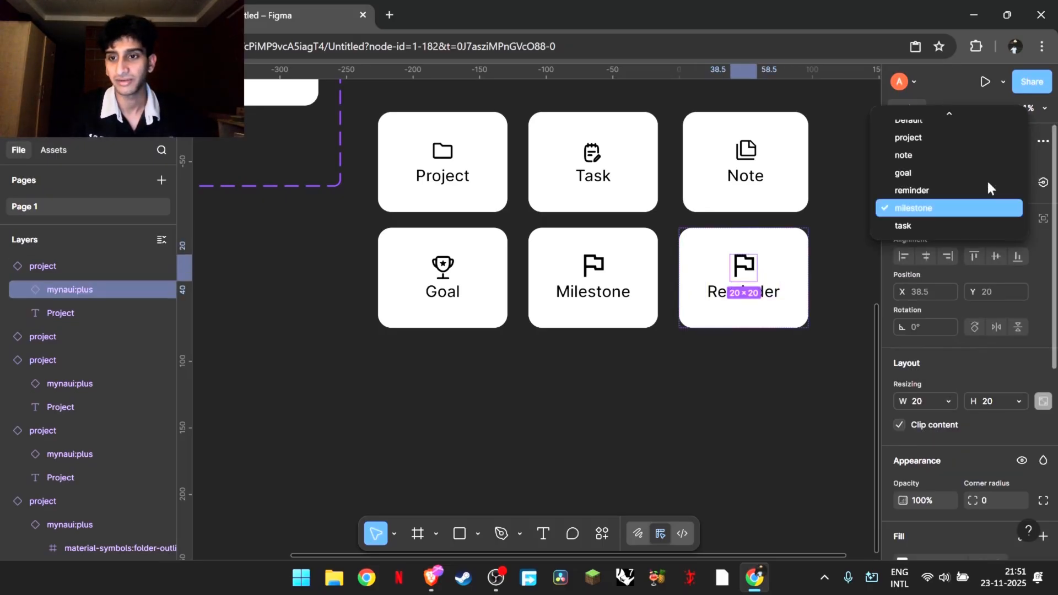
left_click(931, 190)
left_click(836, 235)
Step: Align the Note button's left edge with the Reminder button below it
scroll(834, 236, "down", 3)
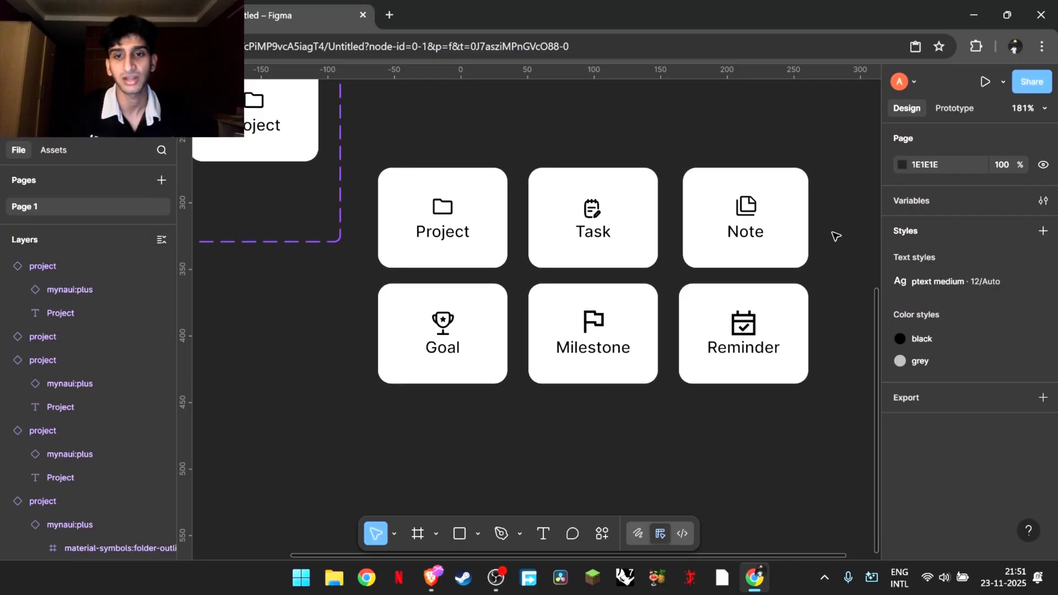
left_click(779, 252)
left_click_drag(779, 252, 783, 251)
left_click(782, 280)
left_click_drag(766, 289, 769, 290)
left_click(649, 387)
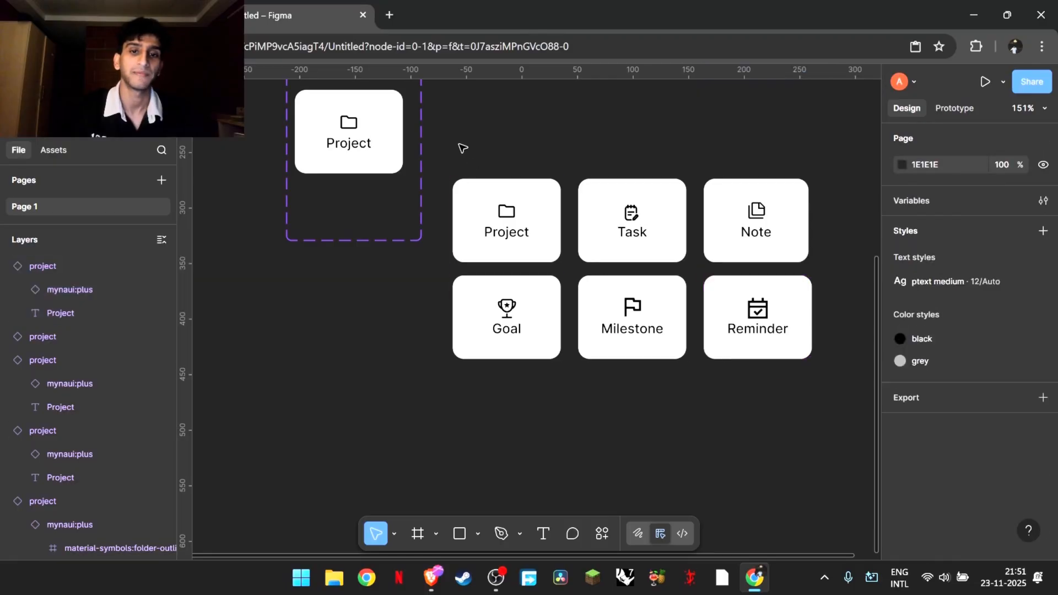
Step: Wrap the six grid buttons in an auto layout frame and move it to about X -9, Y 291
left_click_drag(446, 144, 839, 440)
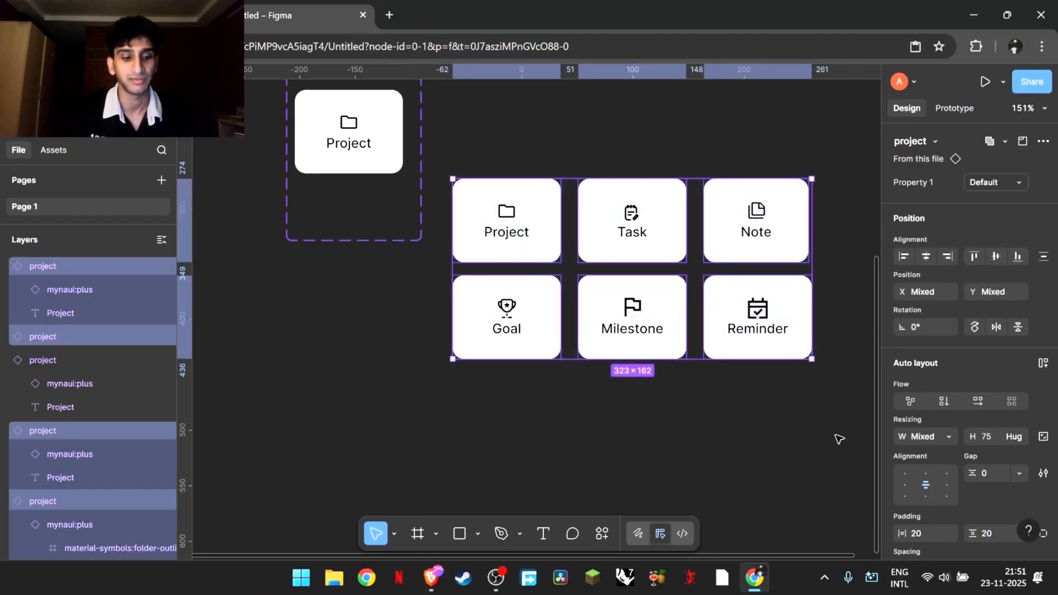
key("shift+a")
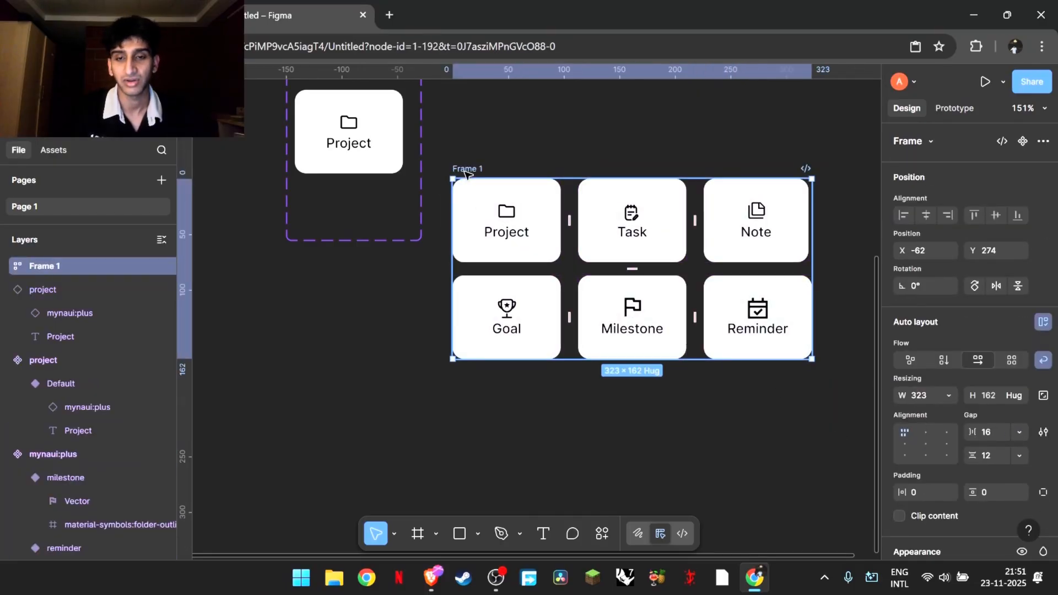
left_click_drag(612, 198, 678, 224)
left_click(670, 217)
left_click(609, 137)
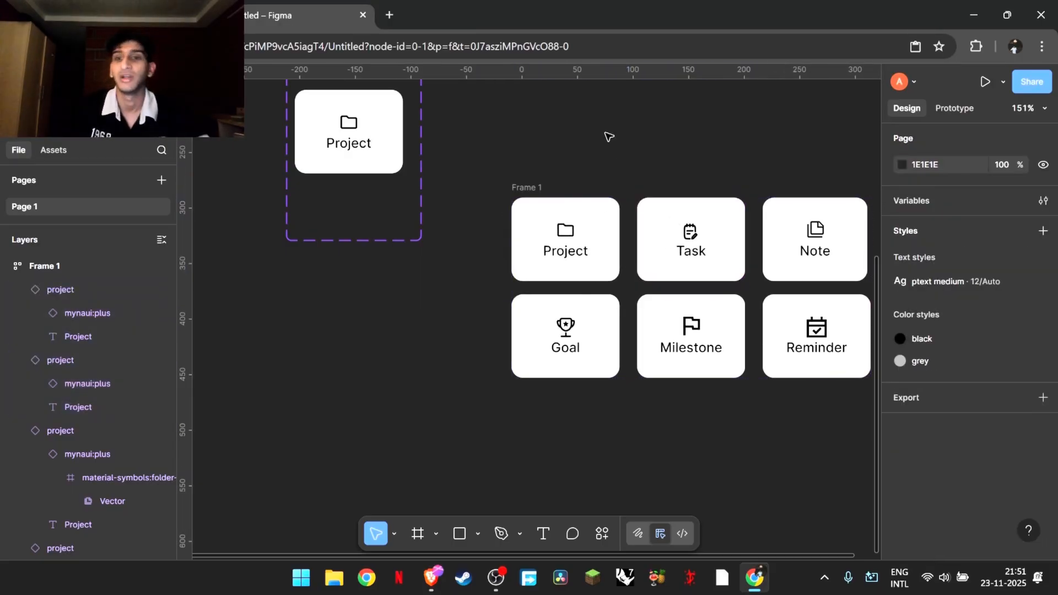
scroll(607, 135, "right", 3)
scroll(490, 189, "left", 4)
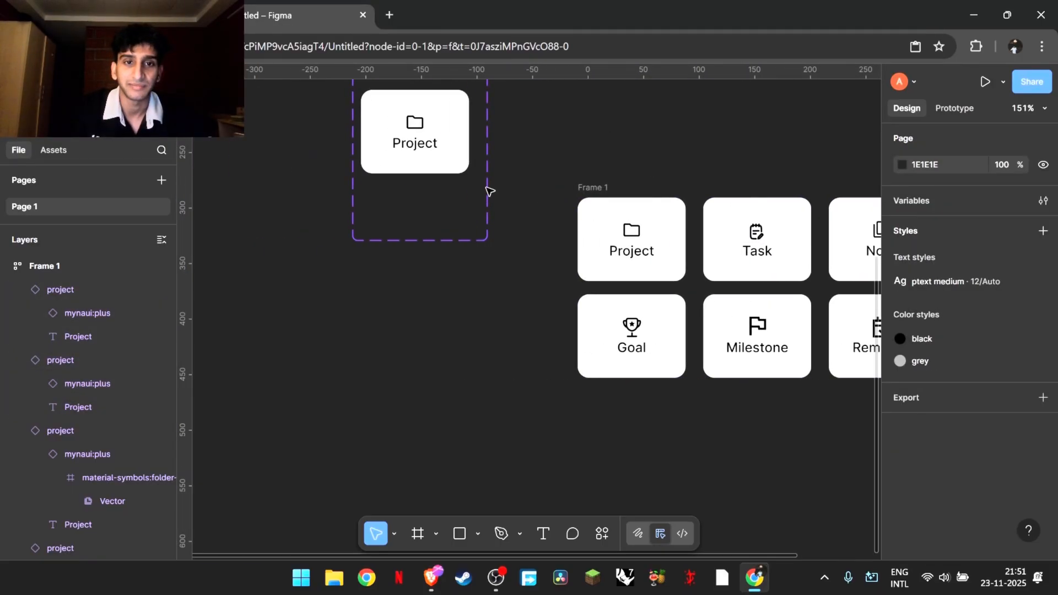
scroll(485, 189, "up", 2)
left_click(452, 190)
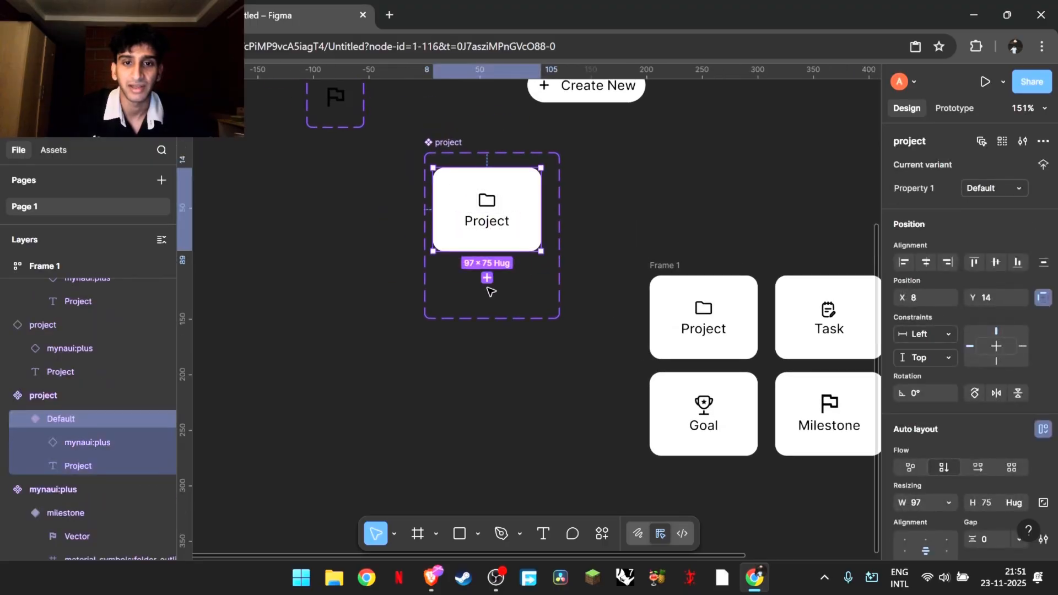
left_click(487, 277)
left_click_drag(463, 230, 449, 320)
key("ctrl+z")
key("ctrl+z")
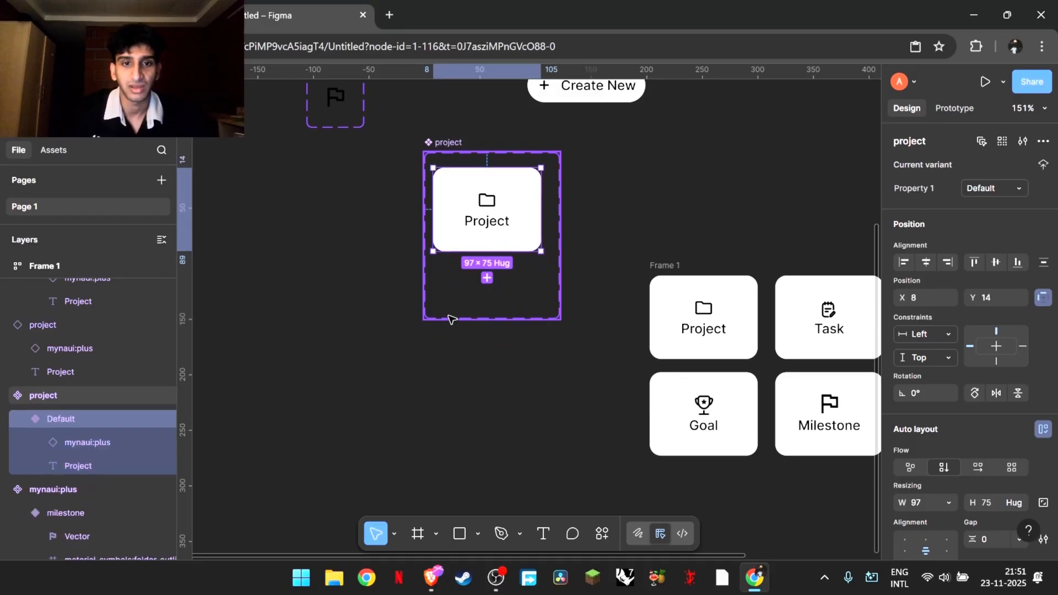
key("Escape")
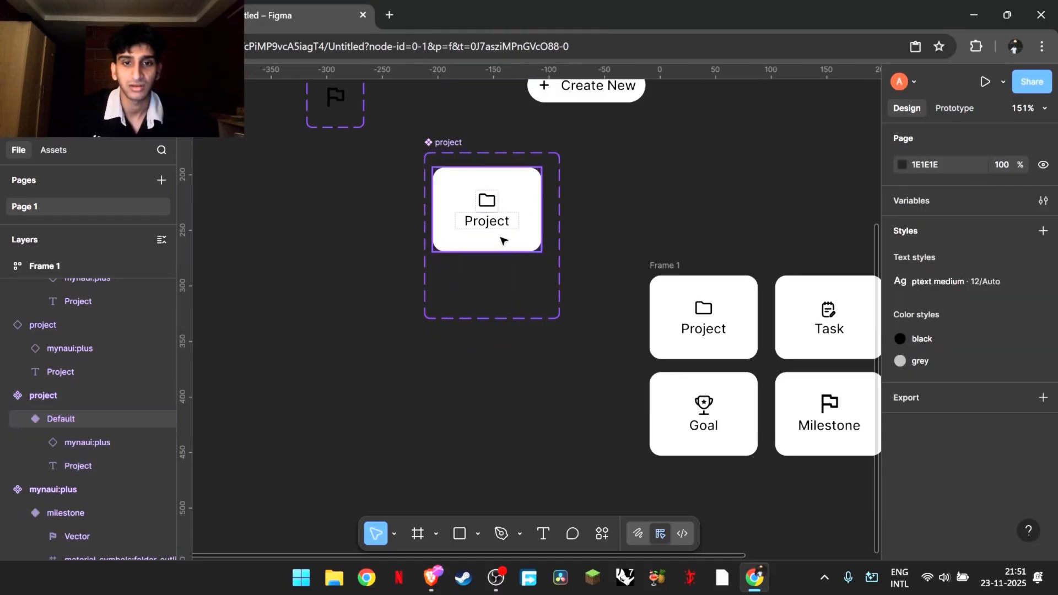
Step: Add a second variant to the project component set and fill it with the grey colour style
left_click(495, 318)
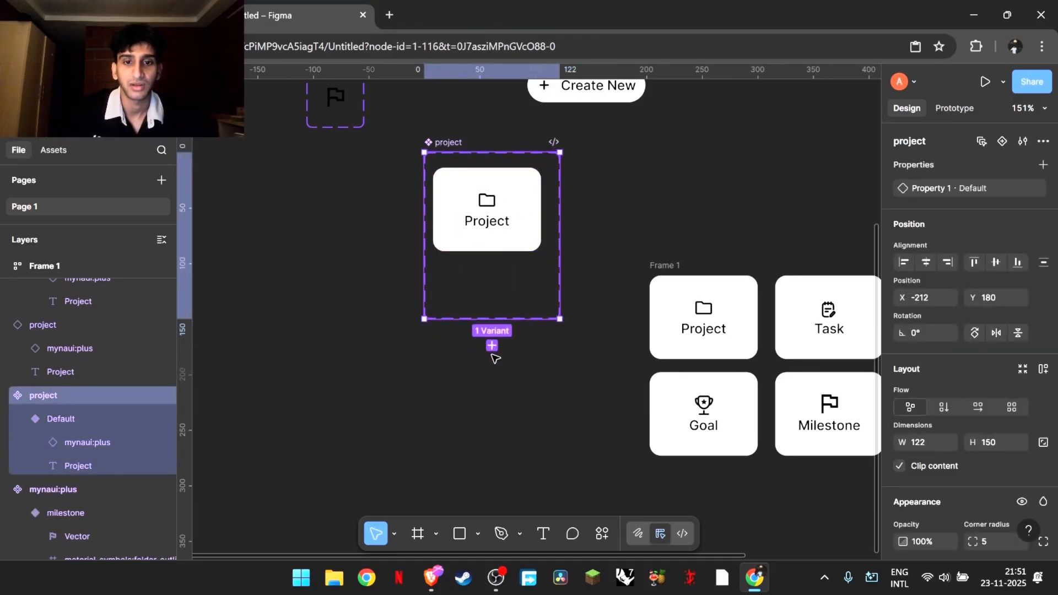
left_click(493, 347)
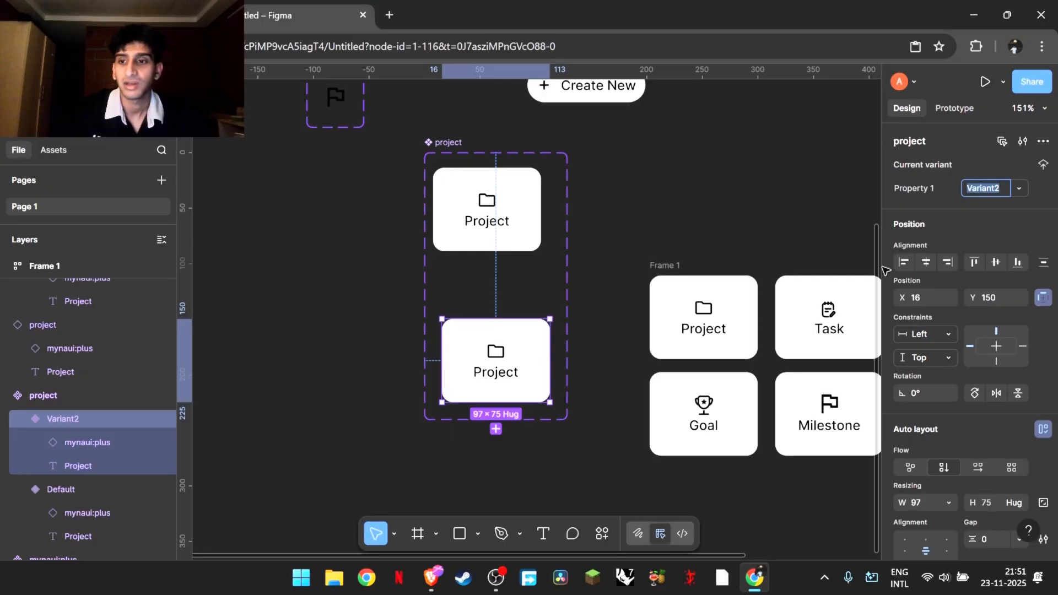
scroll(986, 313, "down", 5)
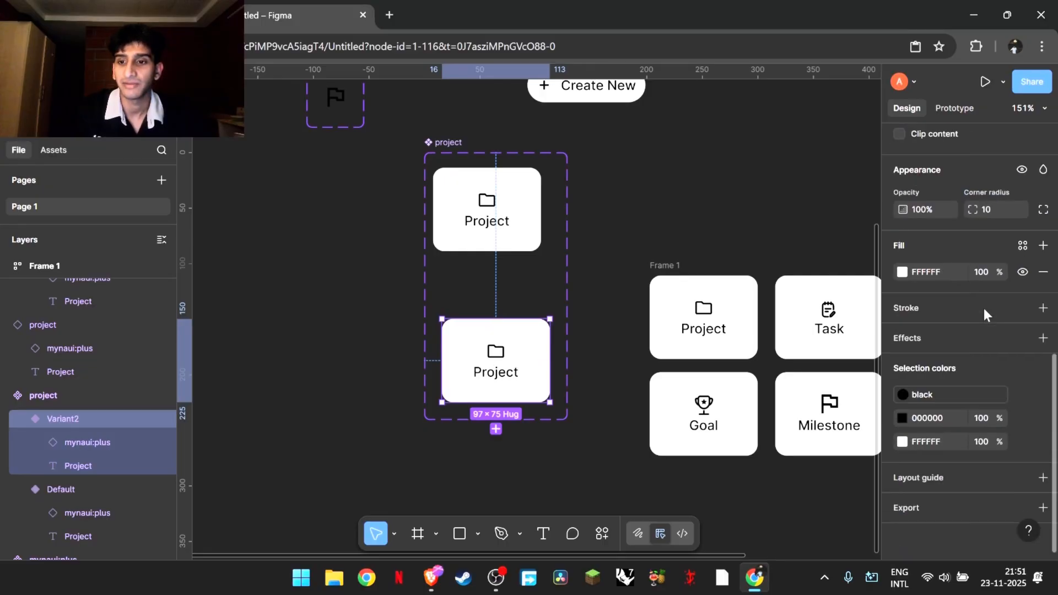
left_click(1019, 248)
left_click(765, 361)
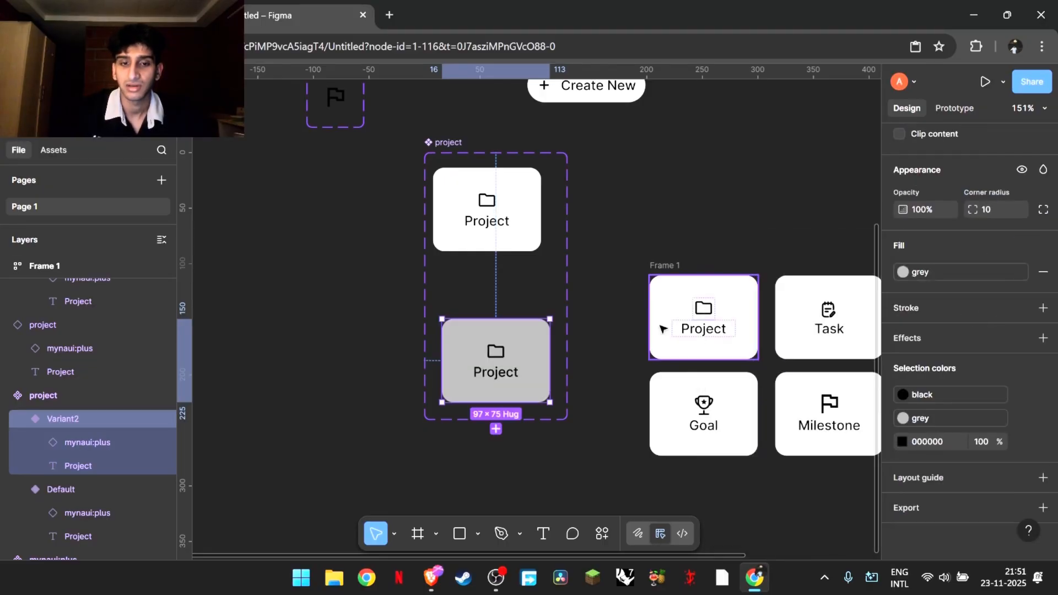
Step: Move the Default project variant directly above the grey variant at X 16, Y 51
left_click(636, 160)
left_click_drag(520, 239, 527, 278)
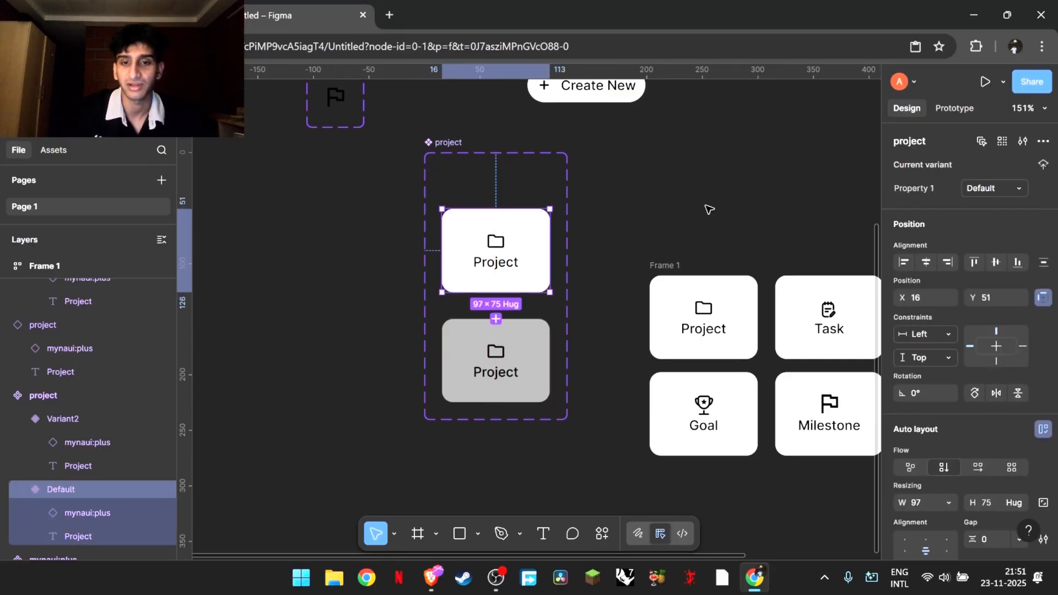
left_click(706, 206)
Step: Give the auto layout frame around the six buttons a white FFFFFF fill
scroll(706, 205, "right", 2)
scroll(706, 206, "down", 3)
scroll(705, 205, "right", 3)
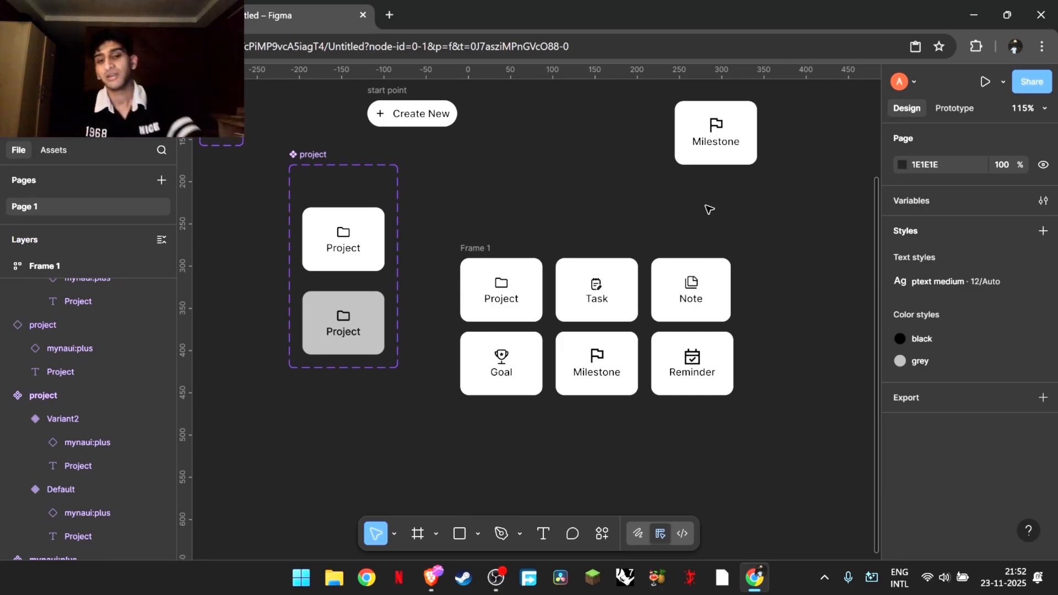
left_click(502, 246)
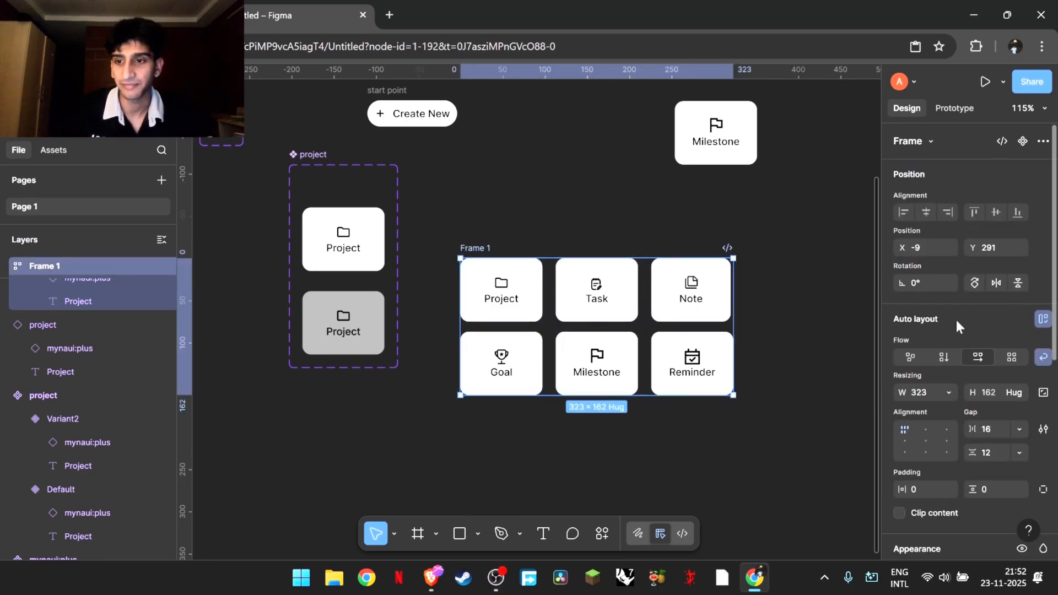
scroll(957, 324, "down", 1)
scroll(957, 326, "down", 5)
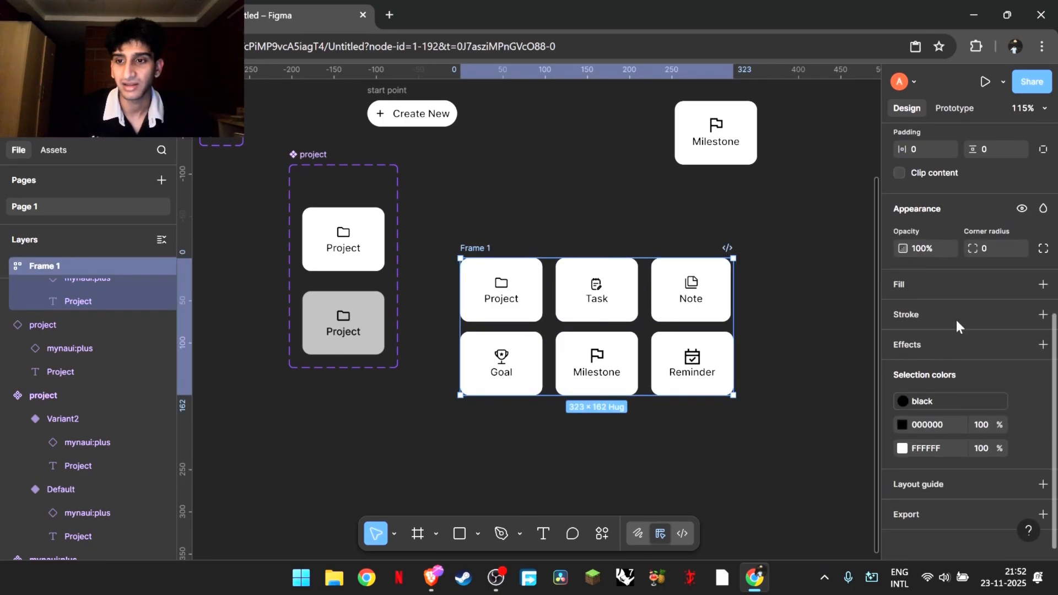
left_click(1042, 284)
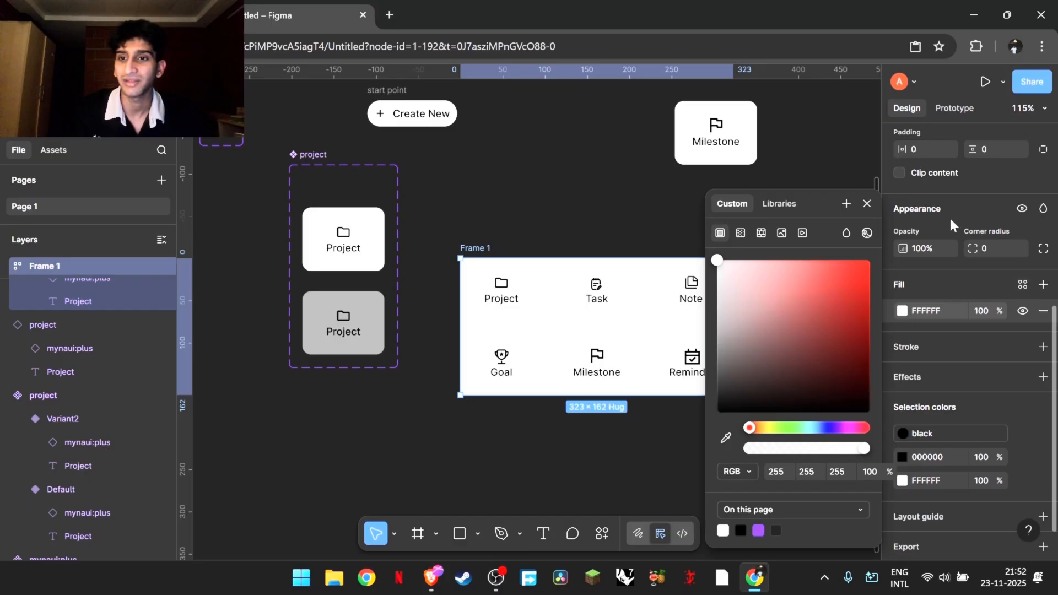
Step: Set the button frame's horizontal and vertical padding to 20 and widen it to 363 so three buttons fit per row
scroll(937, 199, "up", 2)
scroll(937, 200, "up", 3)
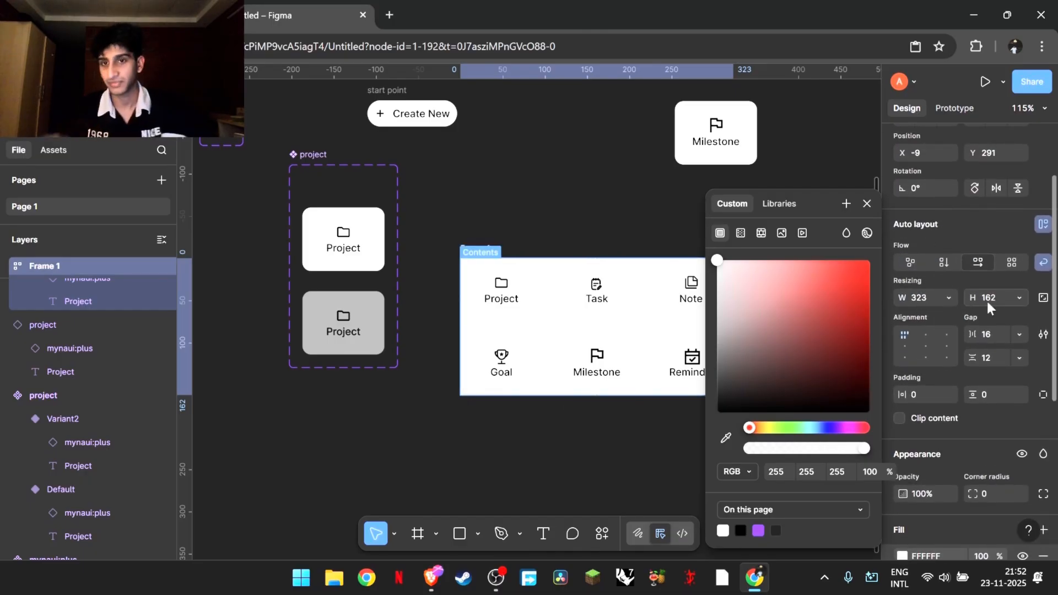
scroll(935, 292, "down", 3)
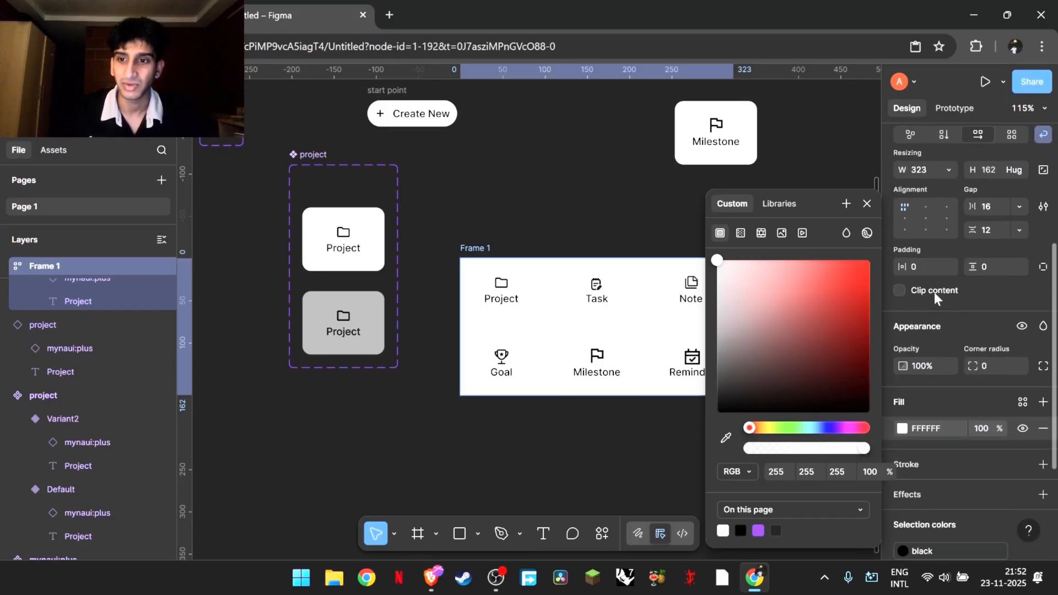
left_click(926, 272)
type("20")
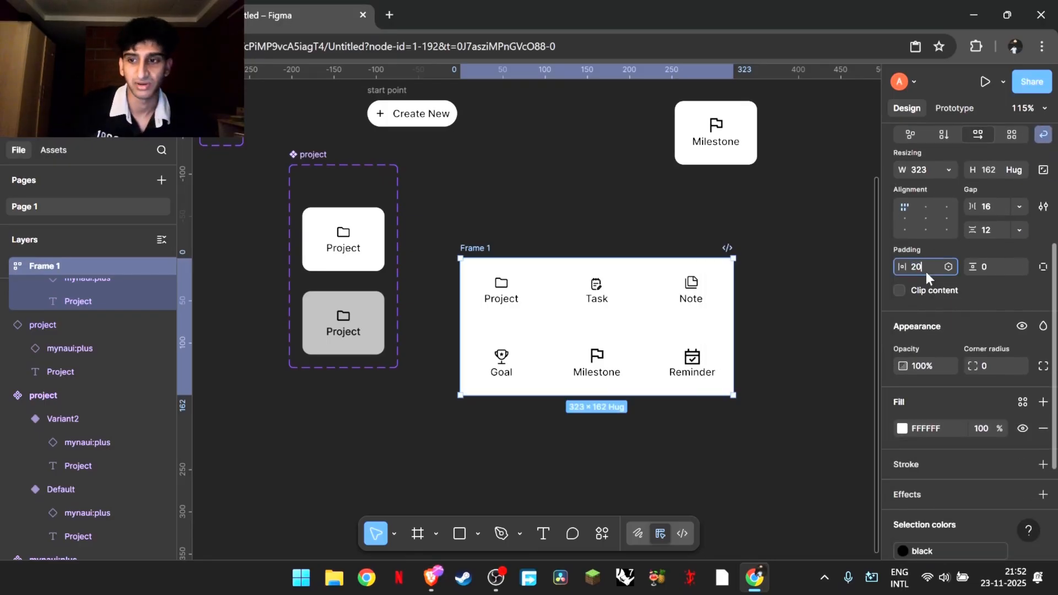
key("Return")
left_click(987, 267)
type("20")
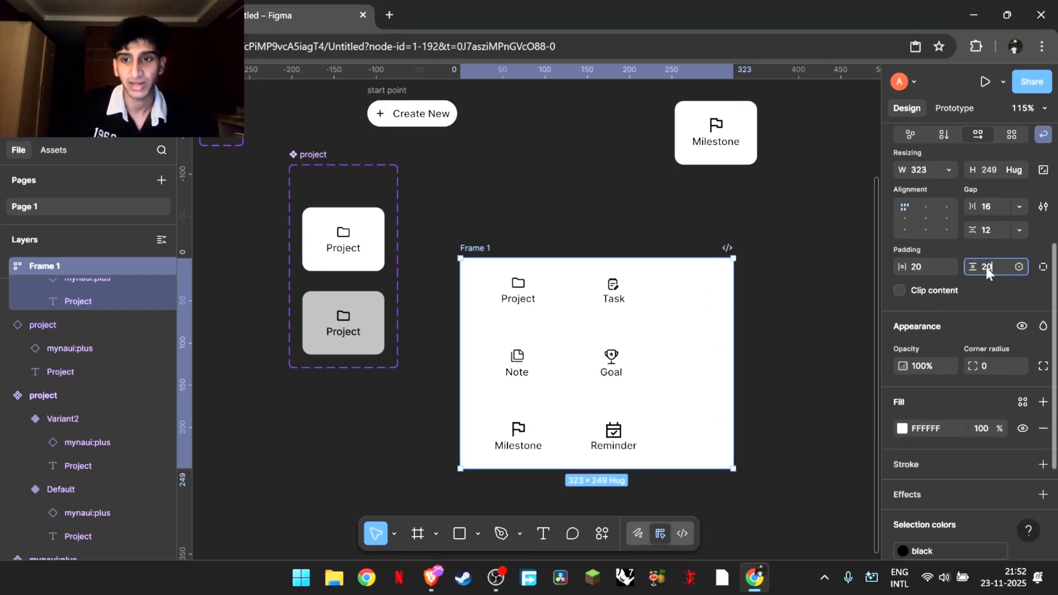
key("Return")
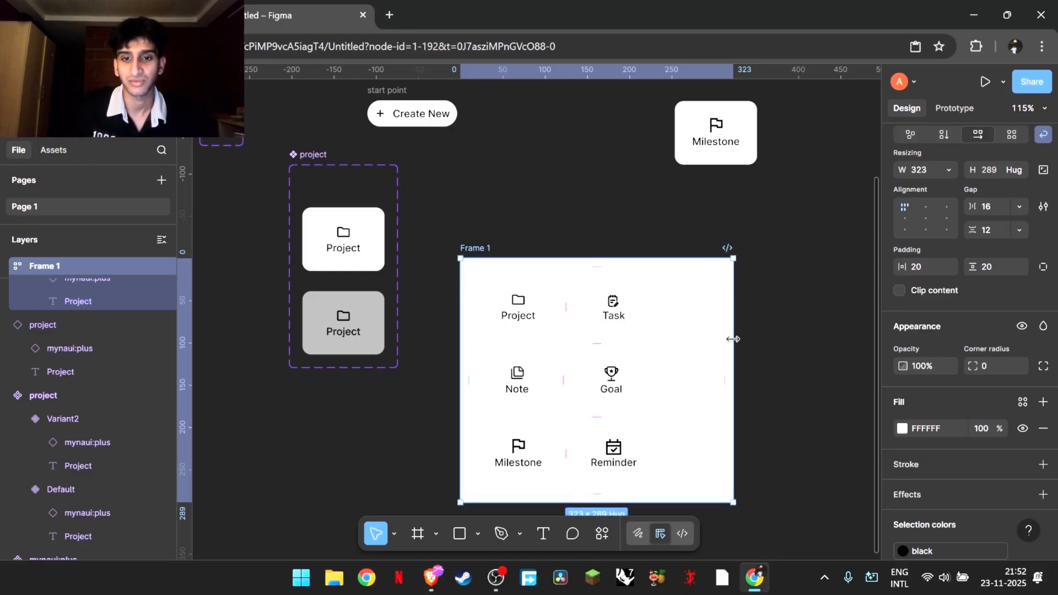
left_click_drag(734, 336, 768, 332)
left_click(815, 325)
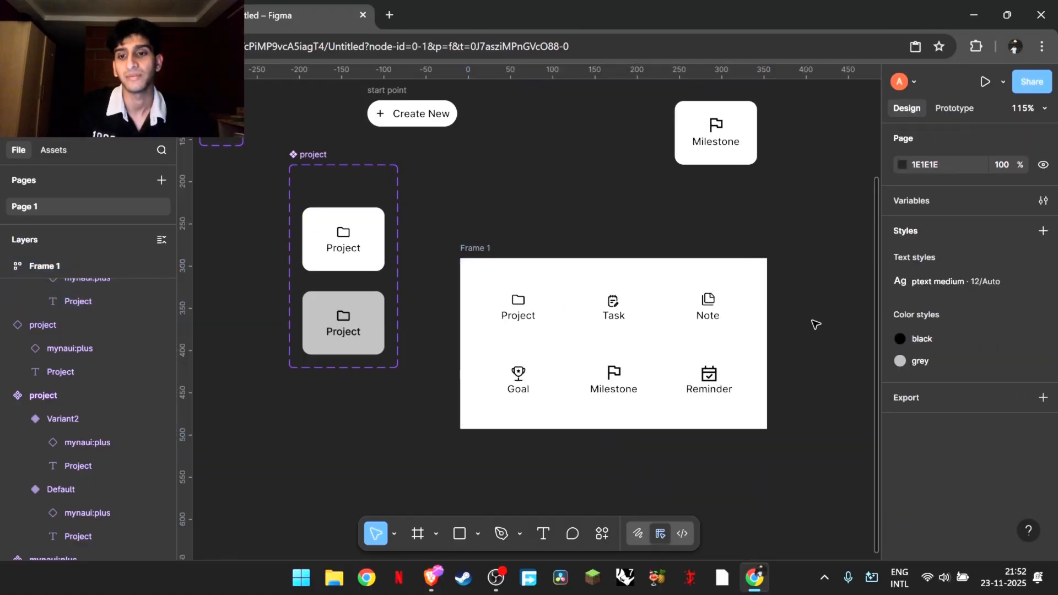
Step: Wrap the white button frame in another auto layout frame
left_click(467, 248)
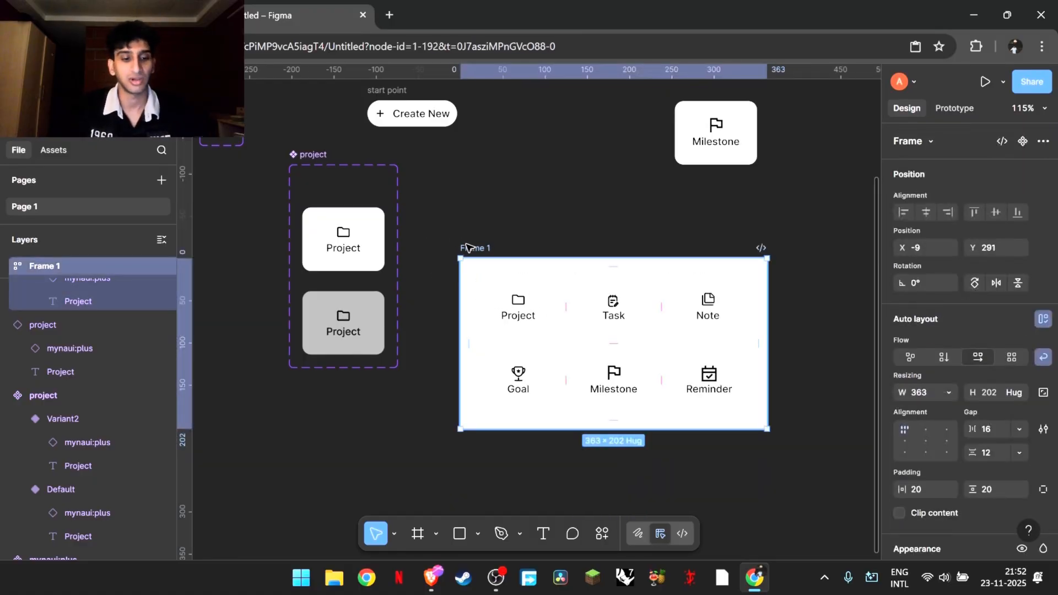
key("shift+a")
left_click(536, 231)
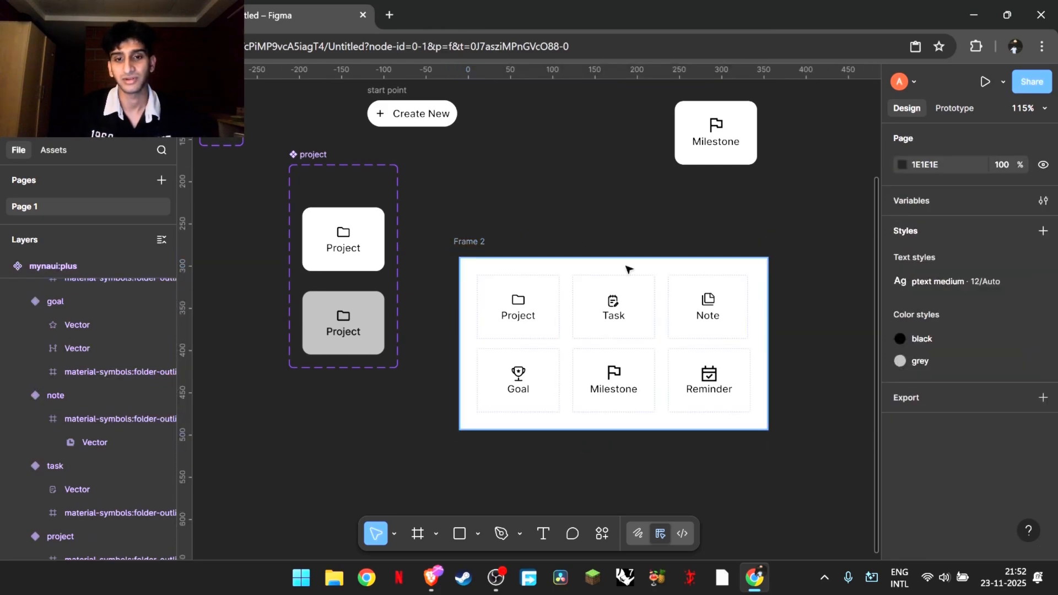
Step: Set the corner radius of the inner white button frame to 20
scroll(549, 212, "up", 2)
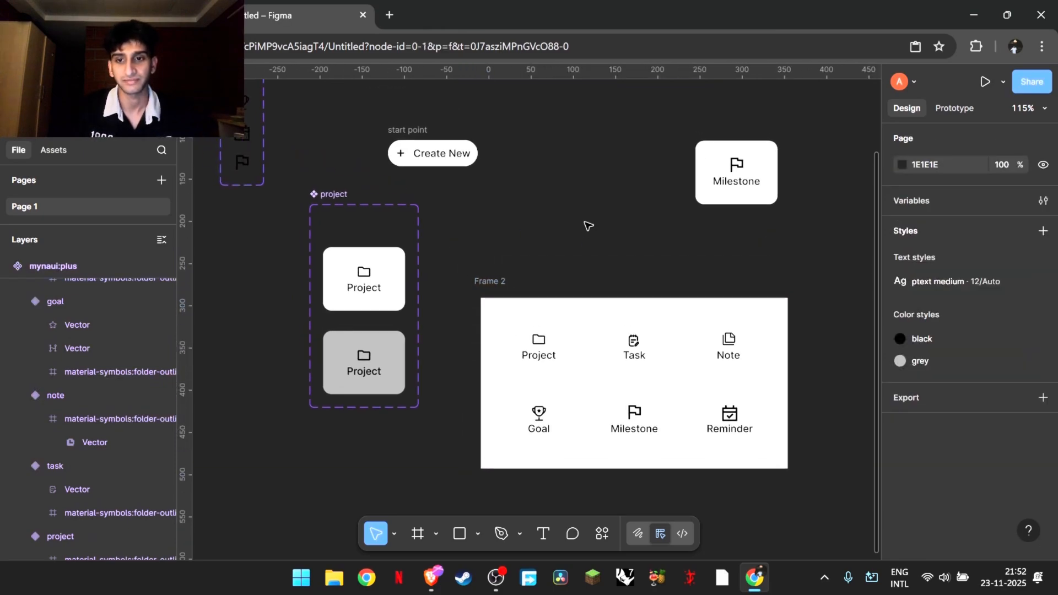
scroll(549, 211, "down", 2)
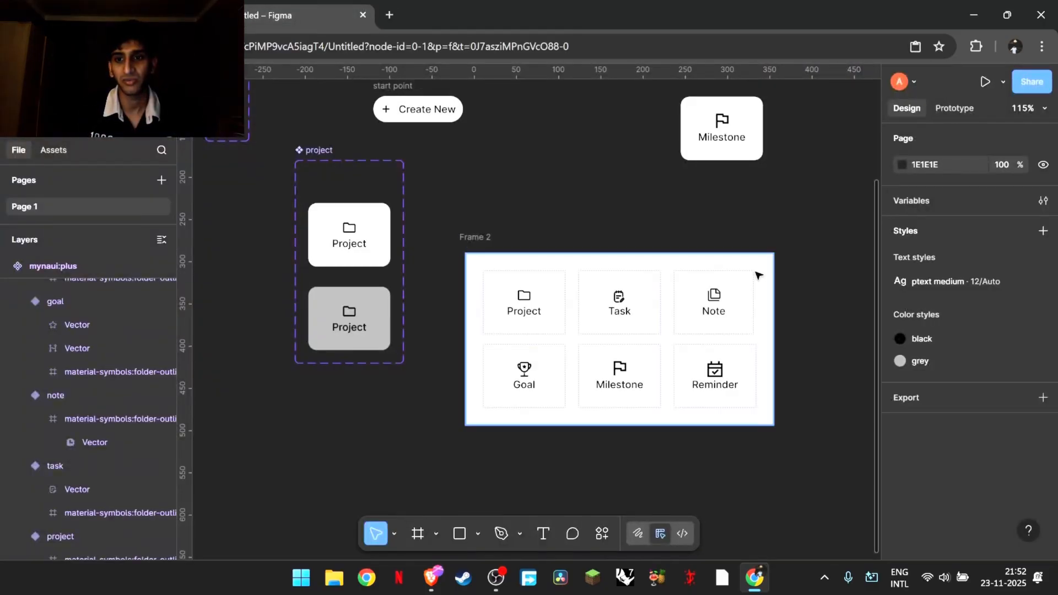
left_click(763, 265)
scroll(964, 354, "down", 5)
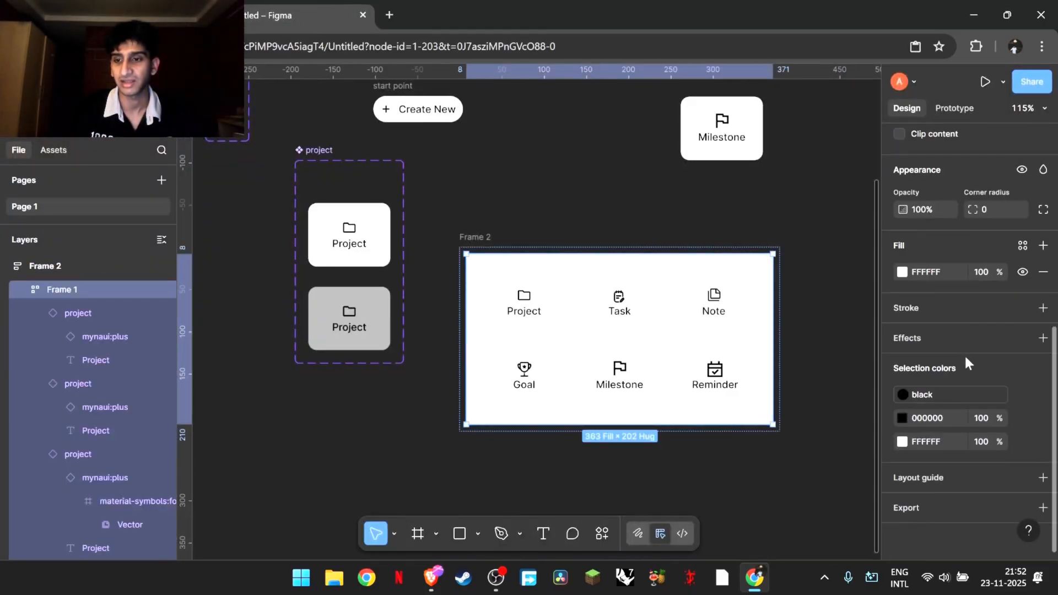
left_click(985, 215)
type("2")
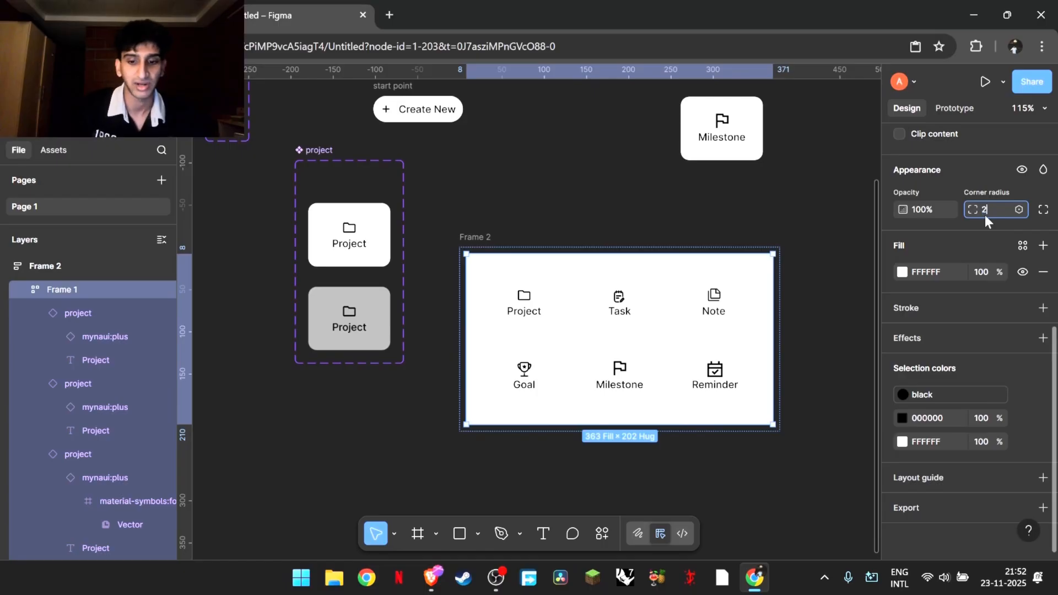
type("0")
key("Return")
left_click(826, 288)
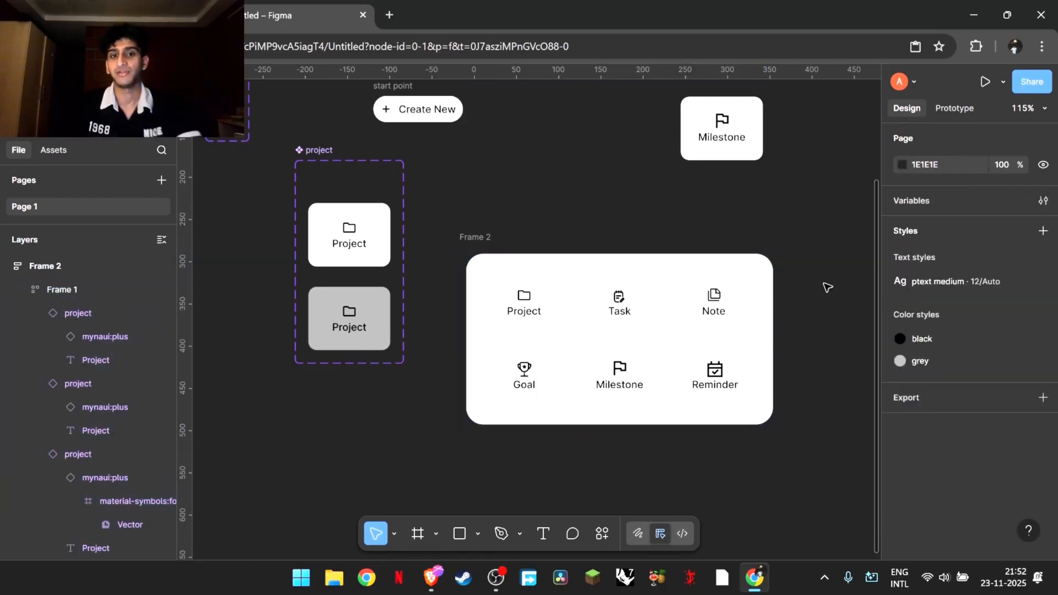
Step: Move the Create New button in line with Frame 2's left edge and rename Frame 2 as Opening point
scroll(827, 287, "up", 3)
left_click_drag(397, 280, 479, 365)
left_click(469, 417)
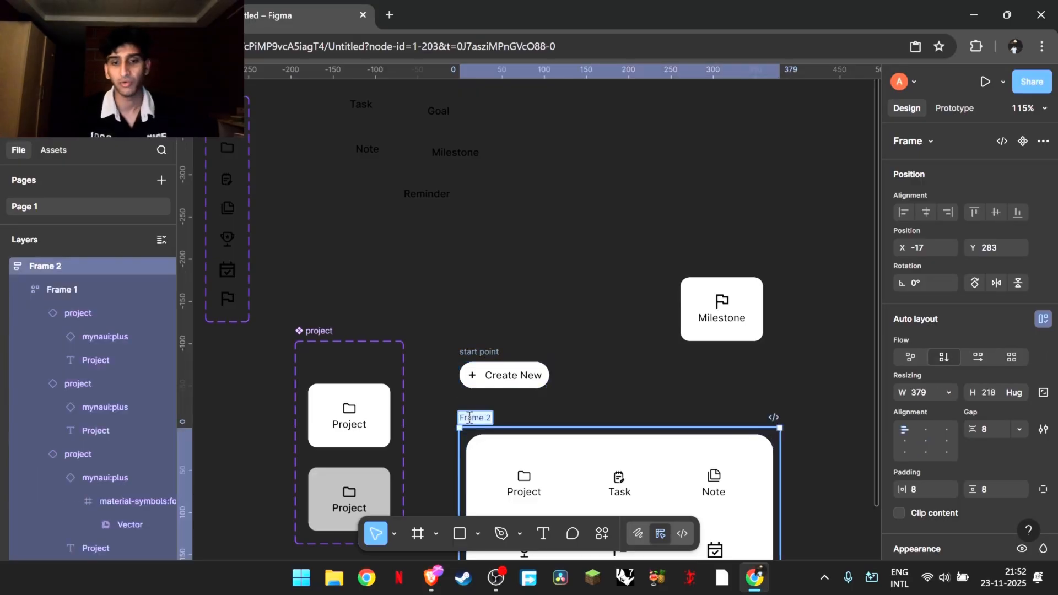
type("Opening")
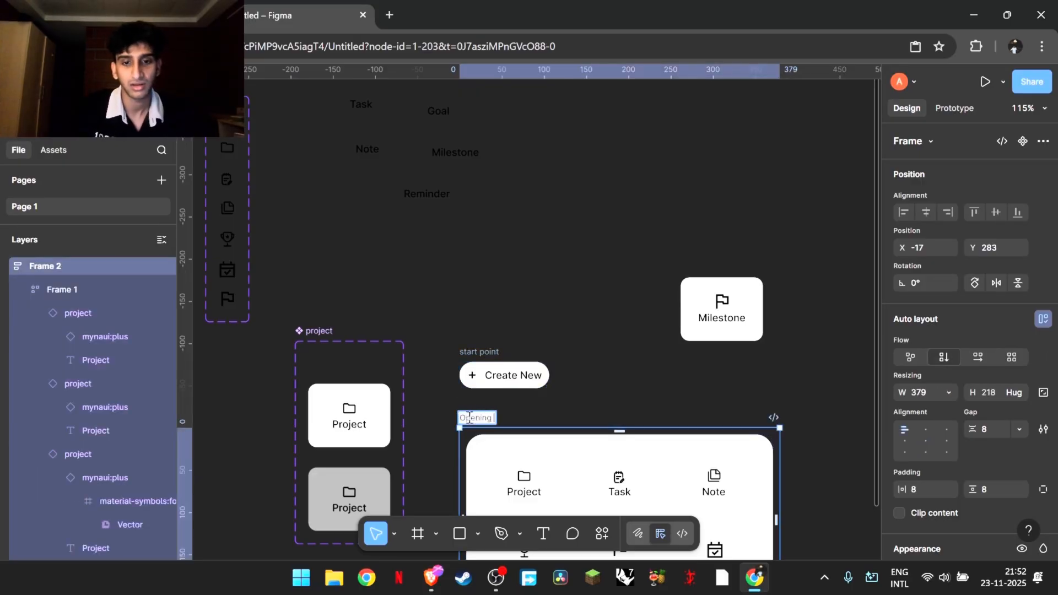
type(" point")
key("Return")
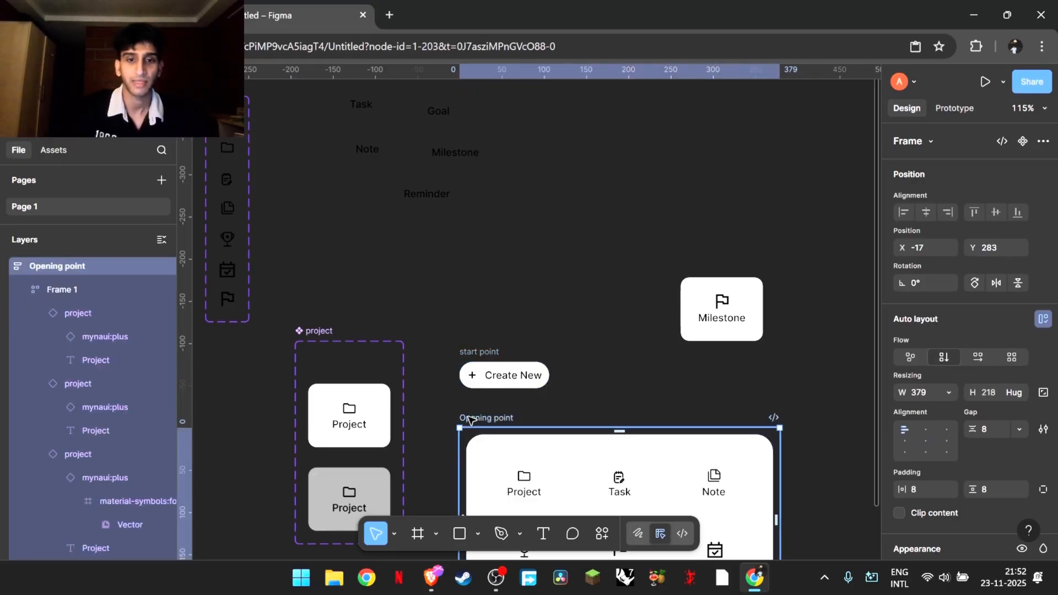
left_click(573, 298)
scroll(574, 298, "down", 3)
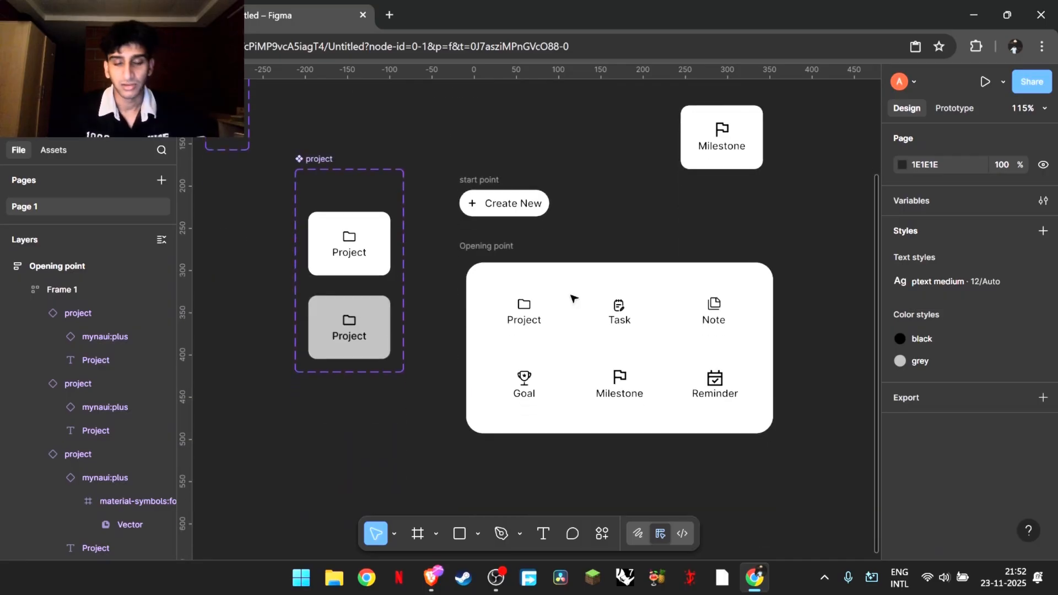
Step: Inspect the layout, padding, corner radius and fill settings of the start point frame and compare the Opening point frame
left_click(493, 255)
left_click(468, 176)
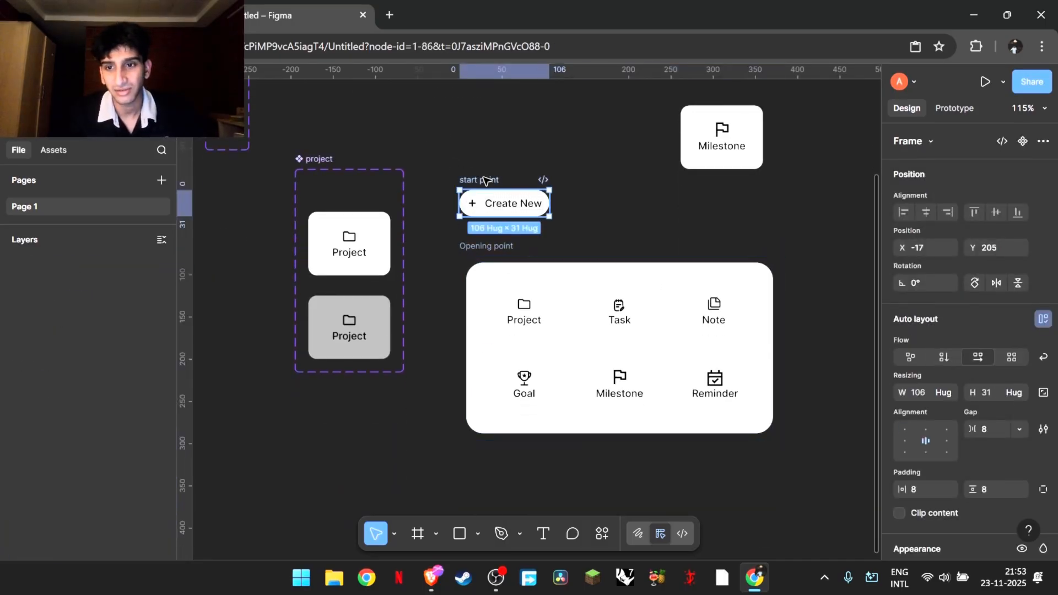
scroll(921, 284, "down", 5)
scroll(924, 294, "up", 1)
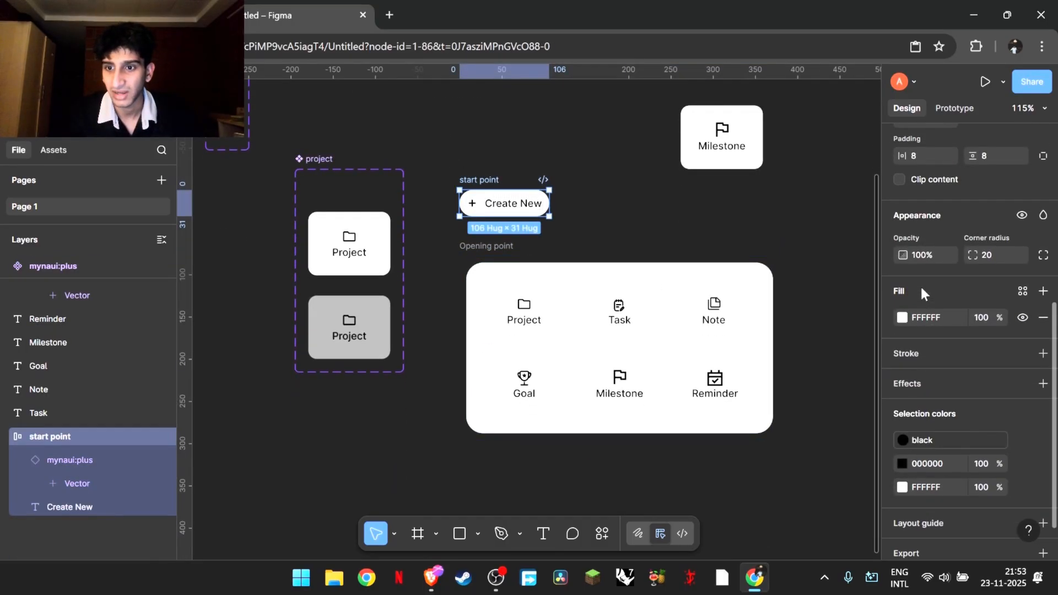
left_click(583, 218)
left_click(510, 246)
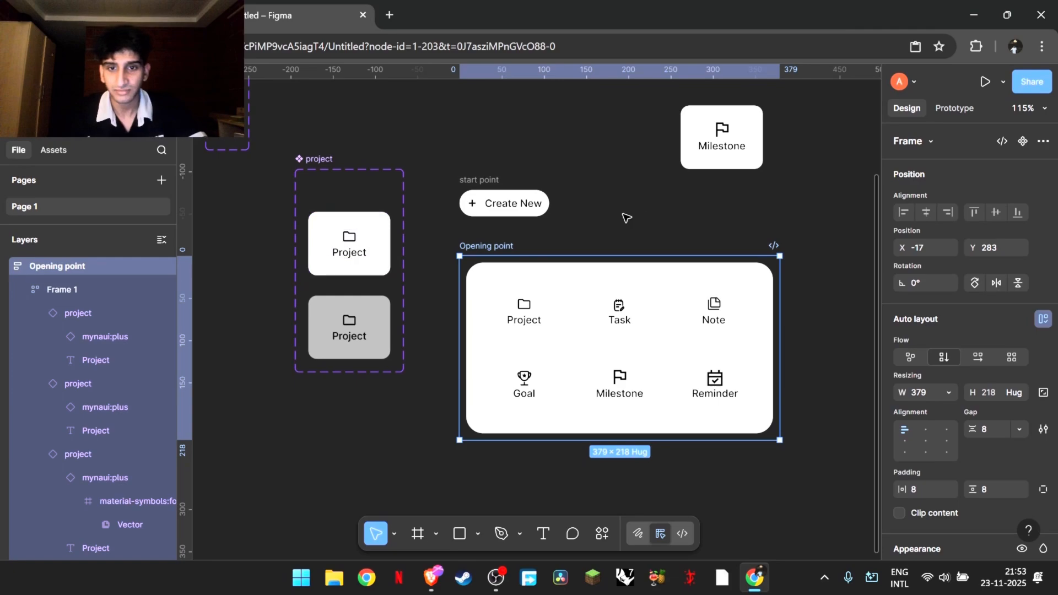
left_click(646, 218)
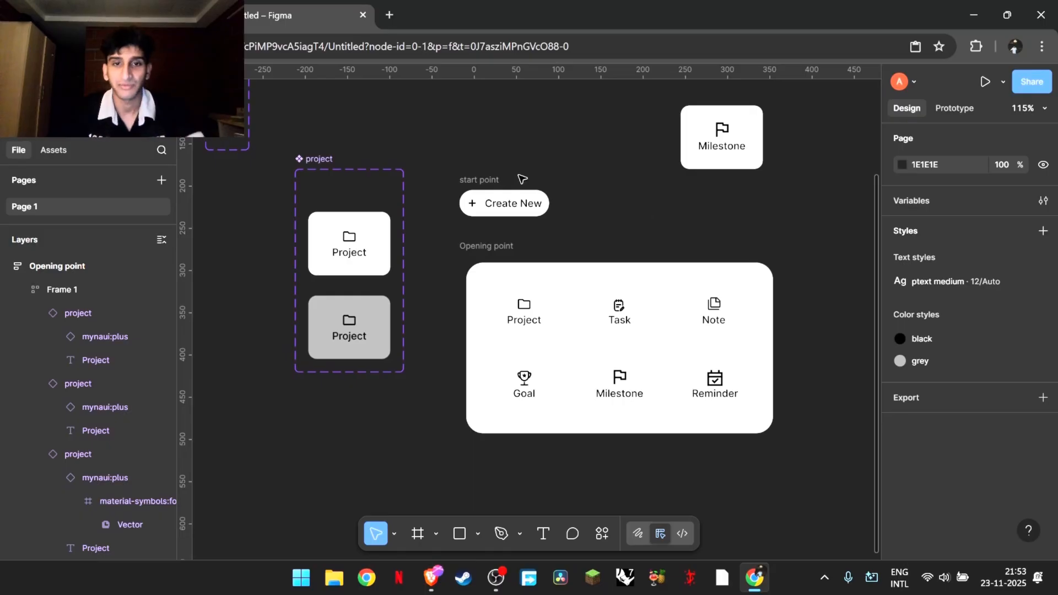
Step: Move the start point button further up above the Opening point frame and turn it into a component
left_click_drag(483, 178, 473, 163)
left_click(600, 251)
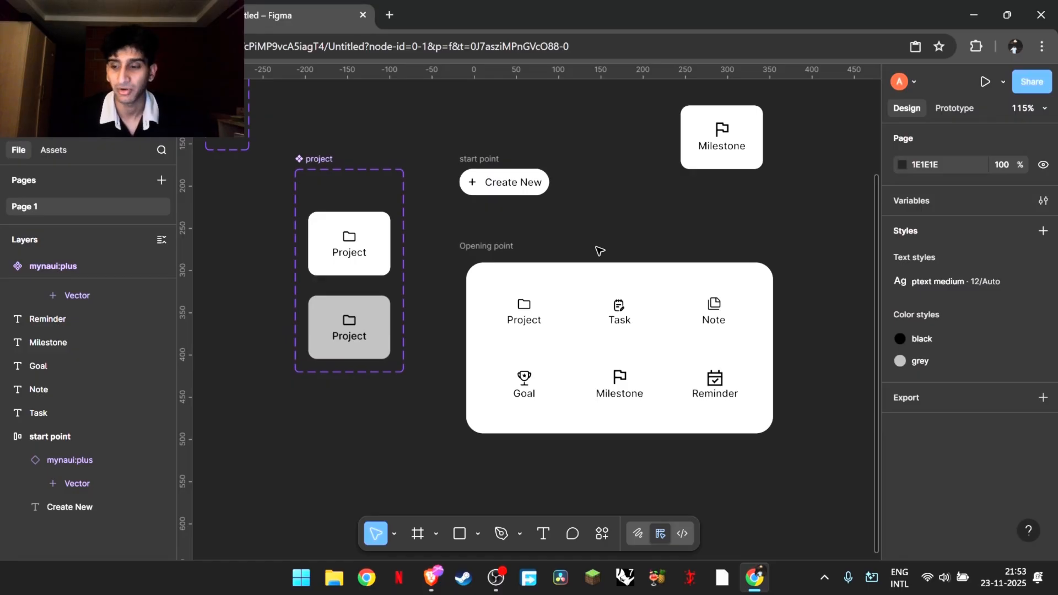
left_click(111, 15)
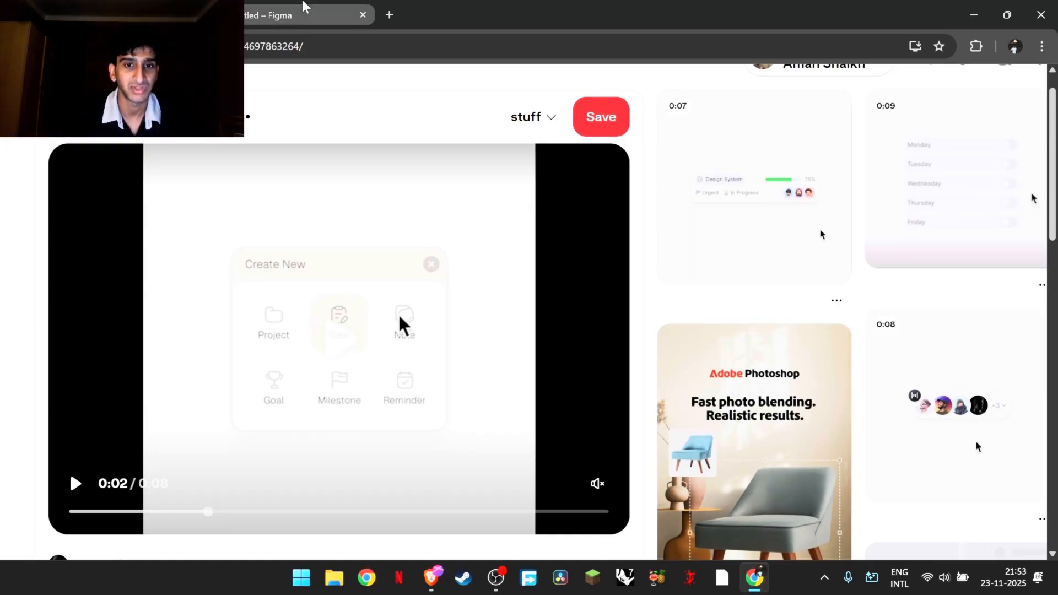
left_click(305, 7)
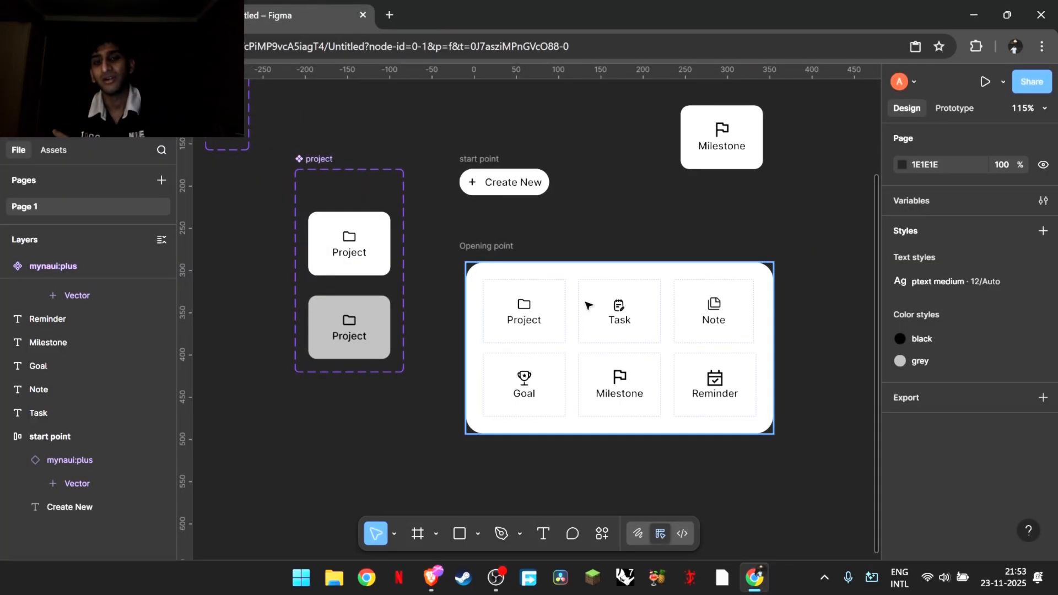
left_click_drag(480, 162, 472, 97)
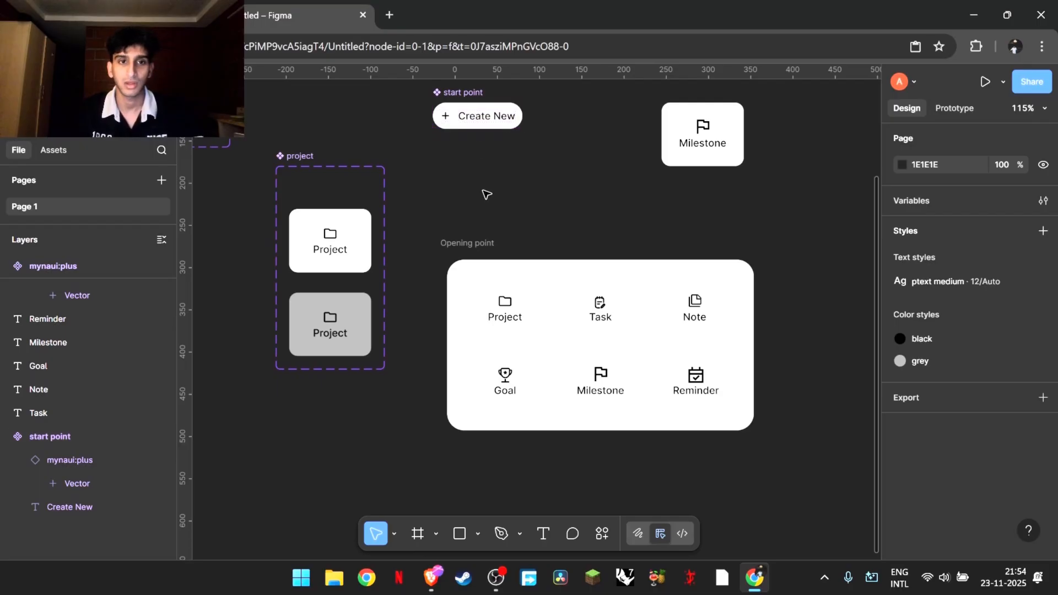
Step: Copy the plus icon and Create New text from the start point button into the Opening point frame above the button panel
double_click(484, 123)
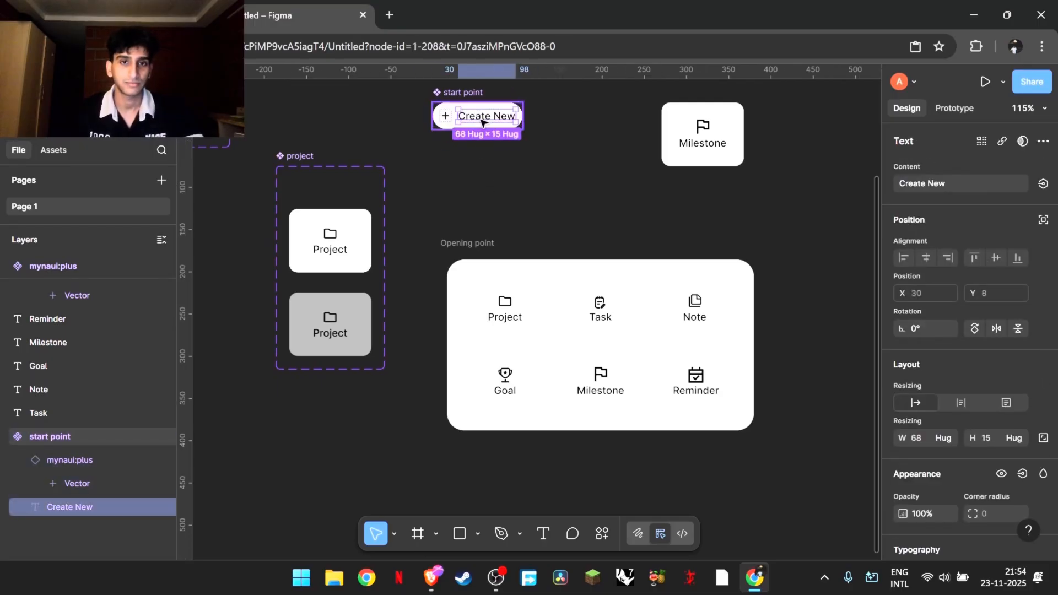
left_click(444, 115)
left_click(478, 120)
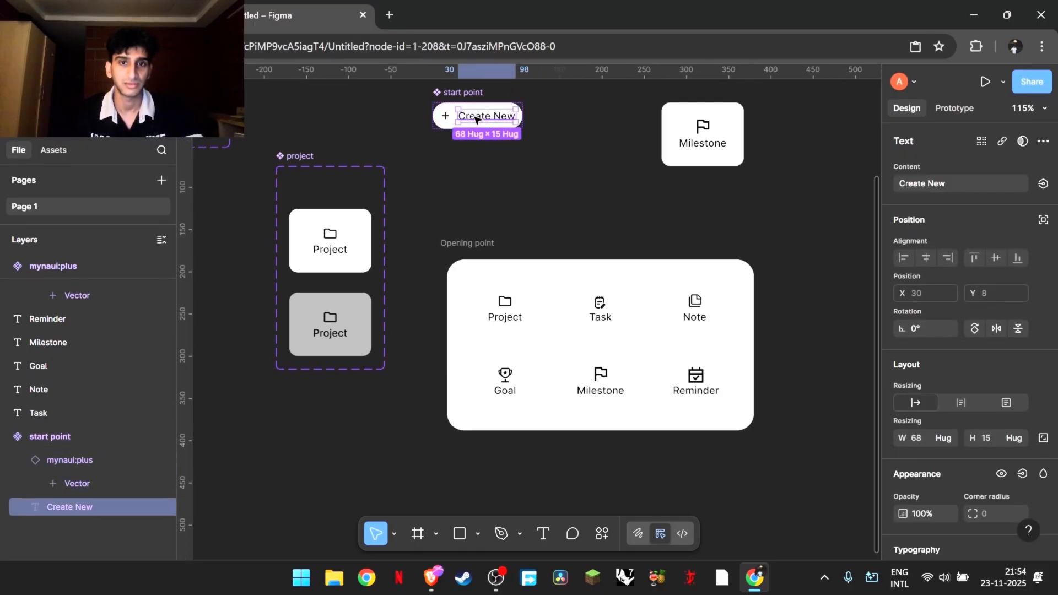
left_click(445, 116, "shift")
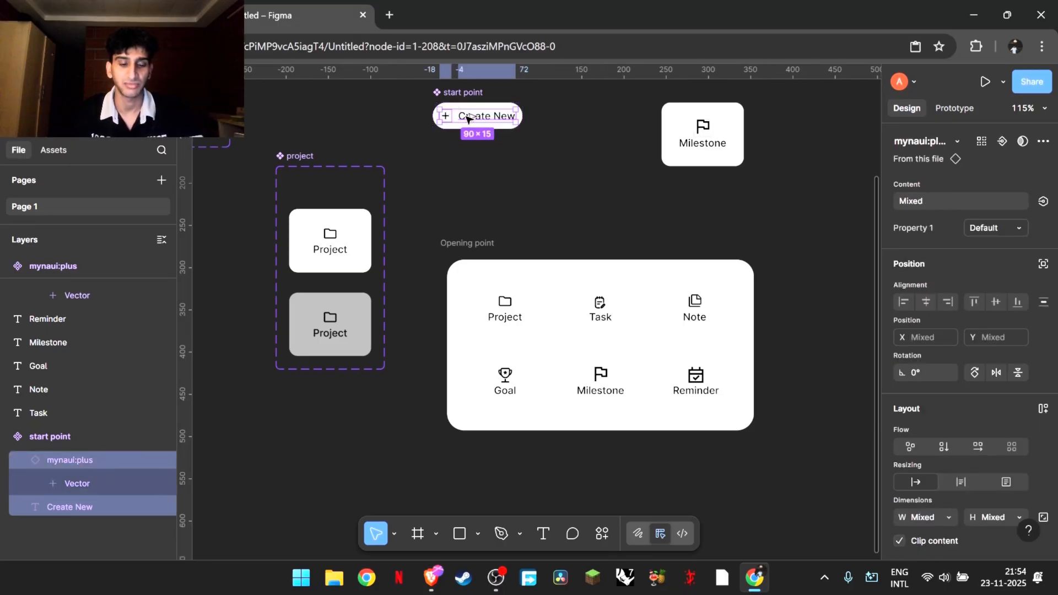
left_click_drag(468, 119, 489, 253)
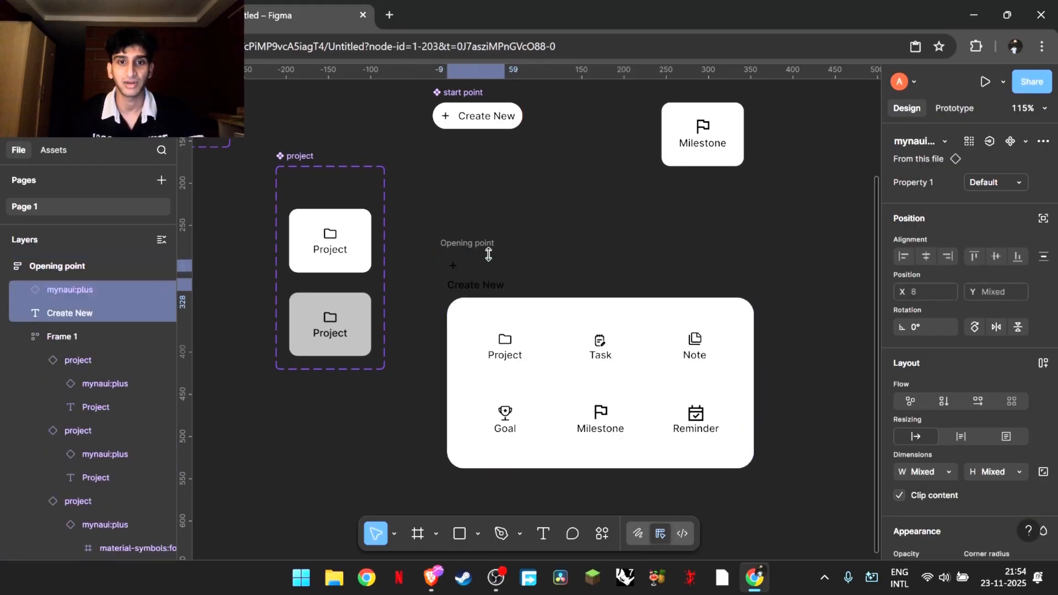
Step: Hide the copied plus icon's vector in the Opening point frame and move the Create New text out above the frame
double_click(455, 268)
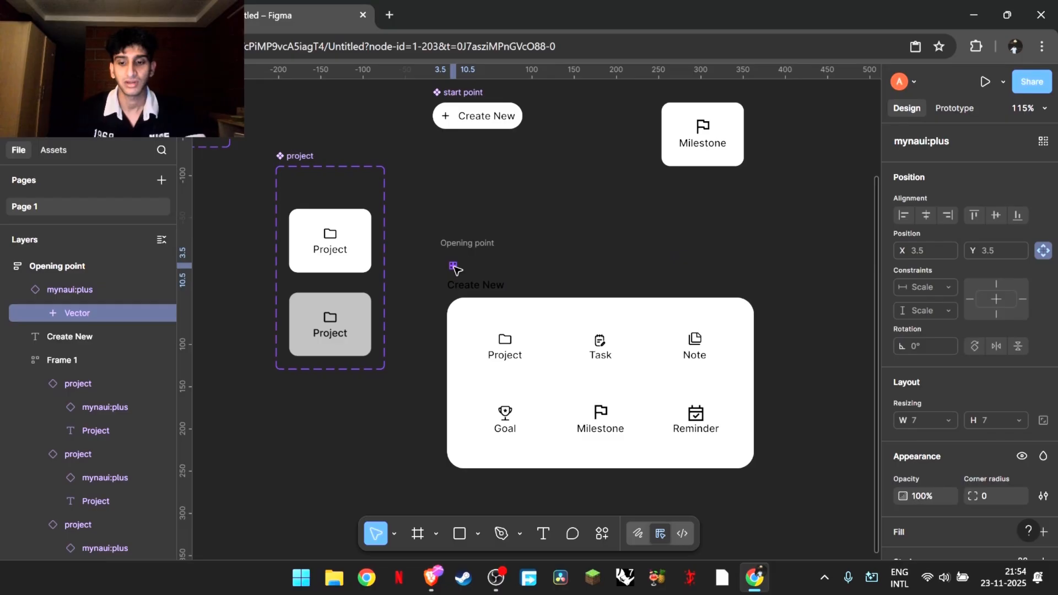
key("Escape")
left_click(483, 284)
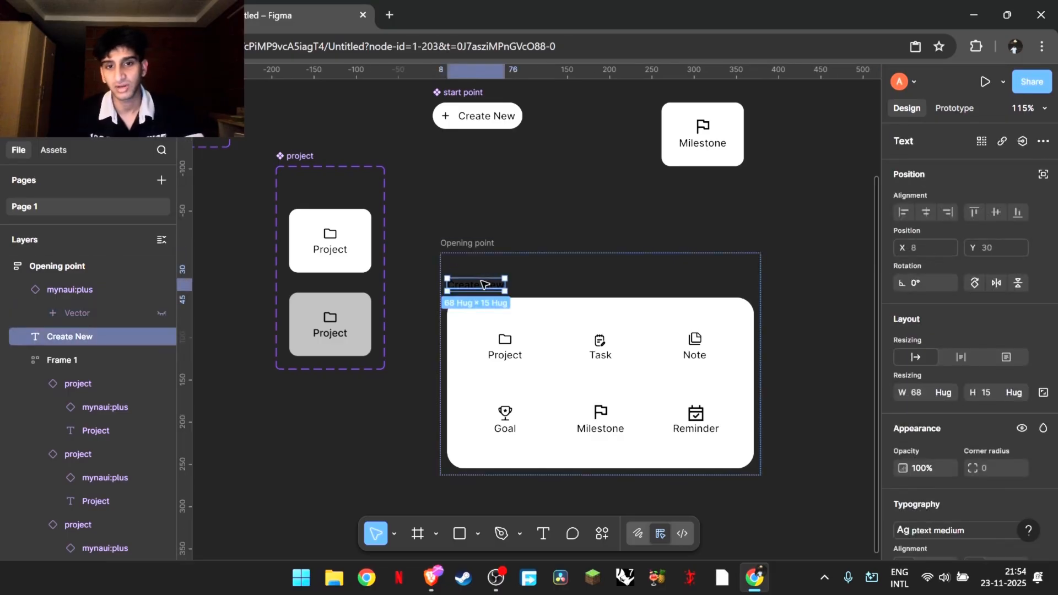
scroll(935, 312, "down", 4)
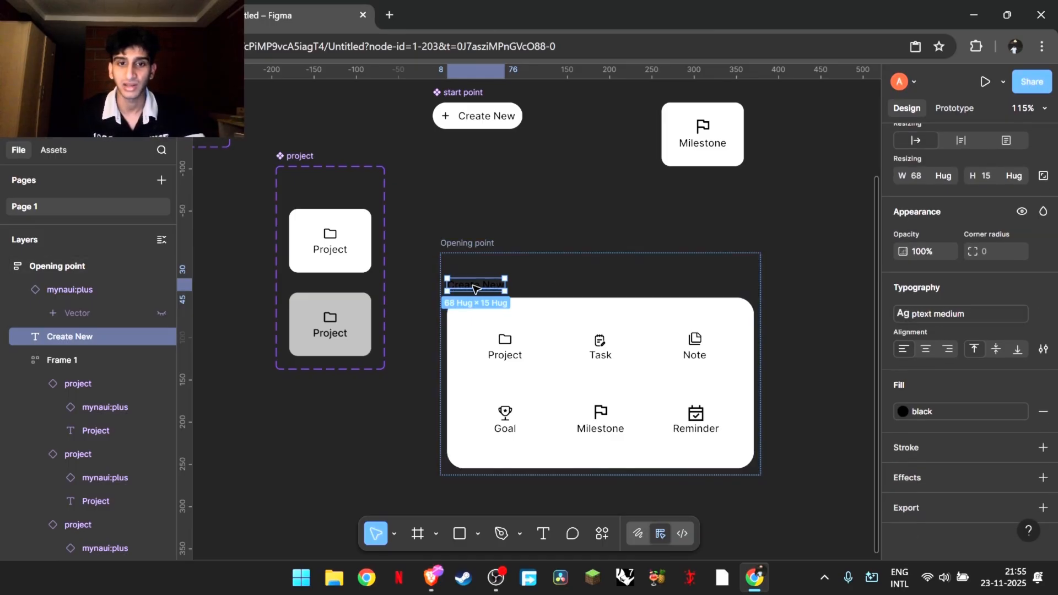
left_click_drag(473, 284, 483, 206)
left_click(553, 204)
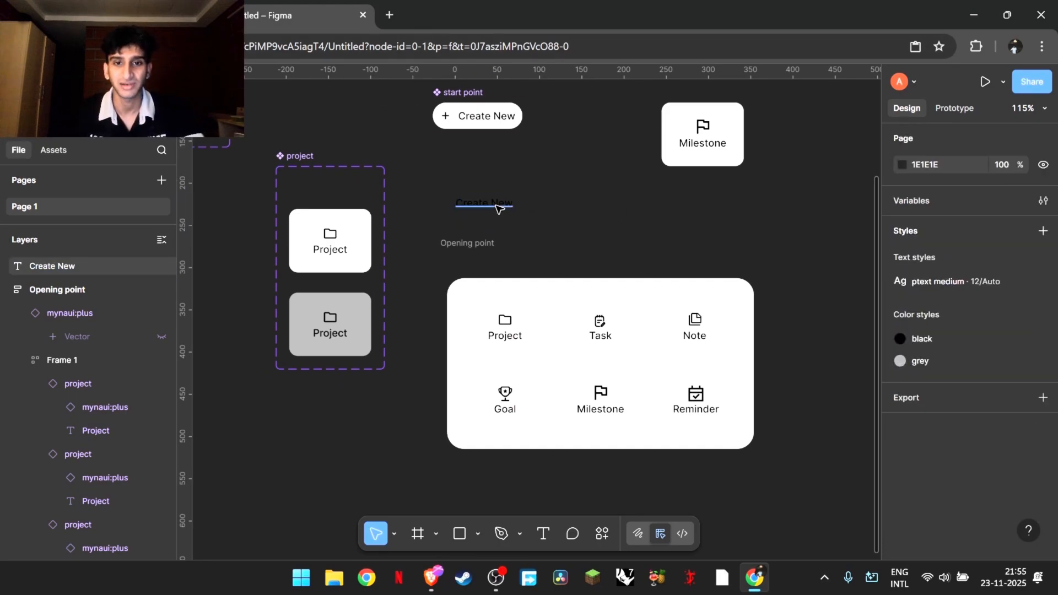
Step: Search Iconify for cross and import the basil:cross-solid icon above the Opening point frame
scroll(496, 208, "up", 3)
left_click(642, 414)
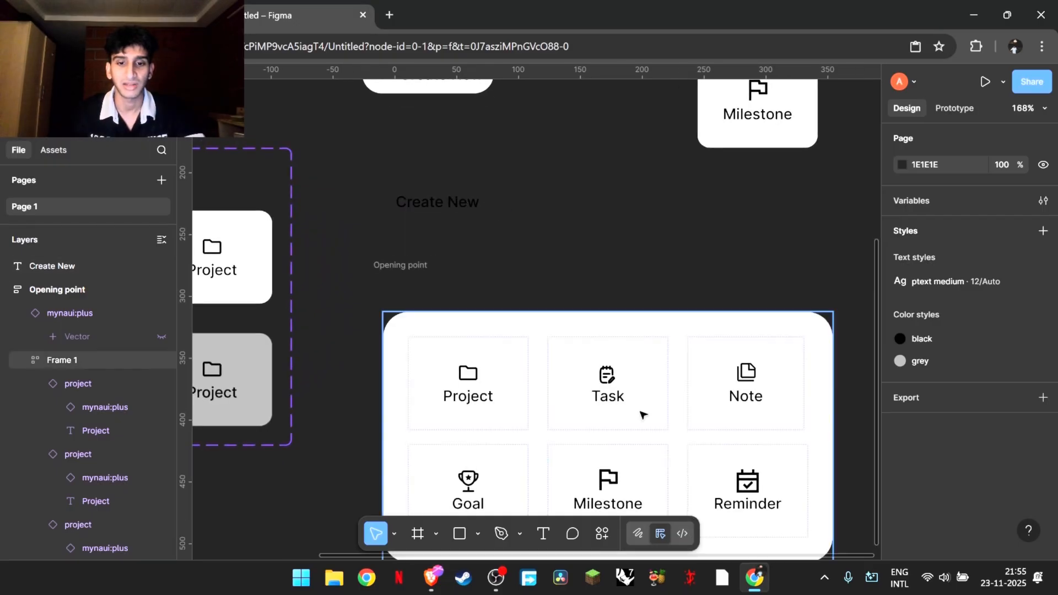
left_click(602, 534)
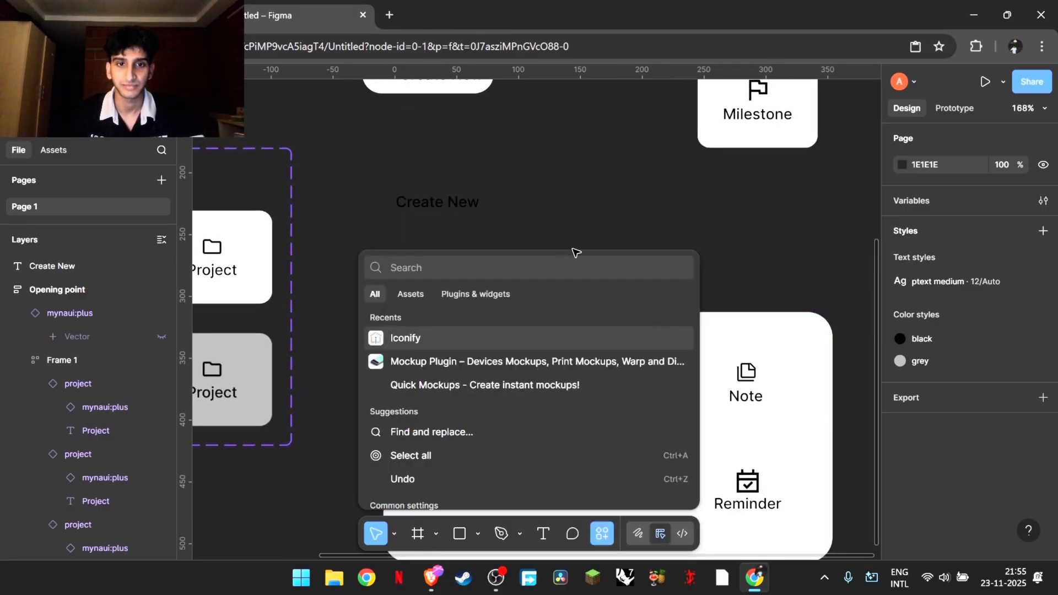
left_click(417, 337)
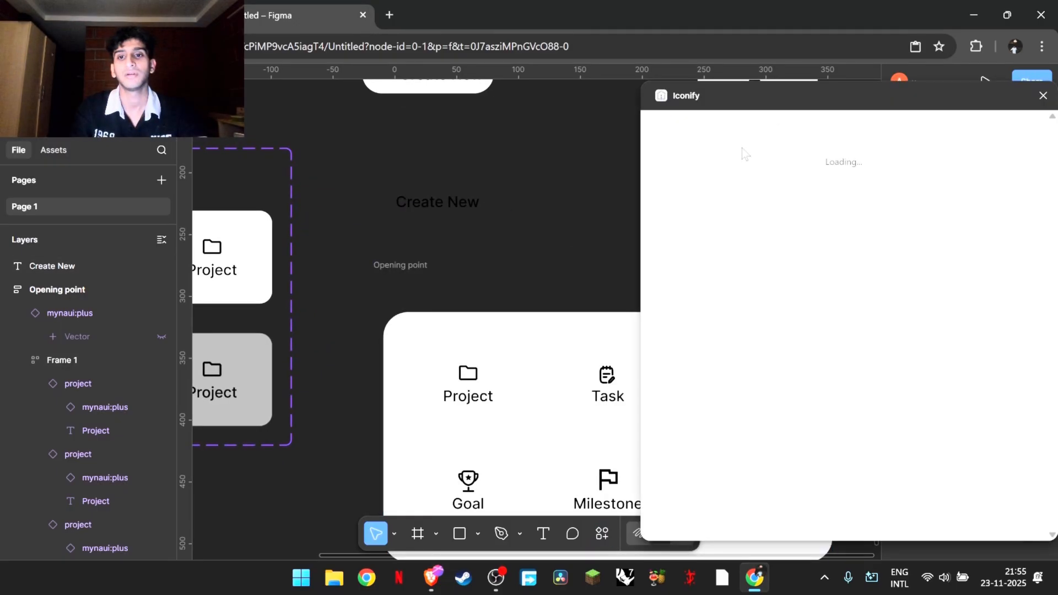
left_click(743, 148)
type("d")
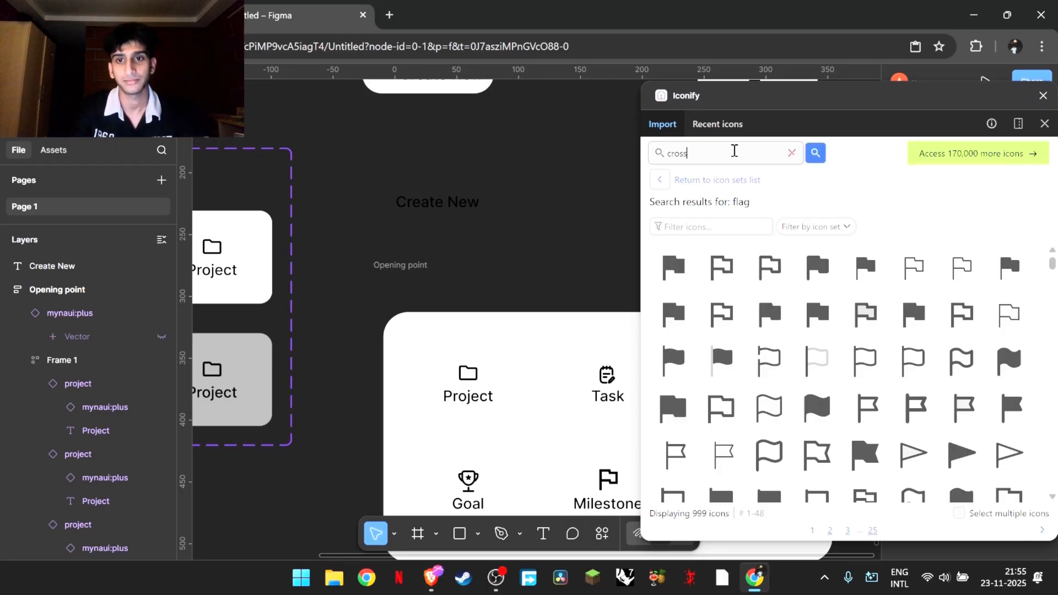
key("Return")
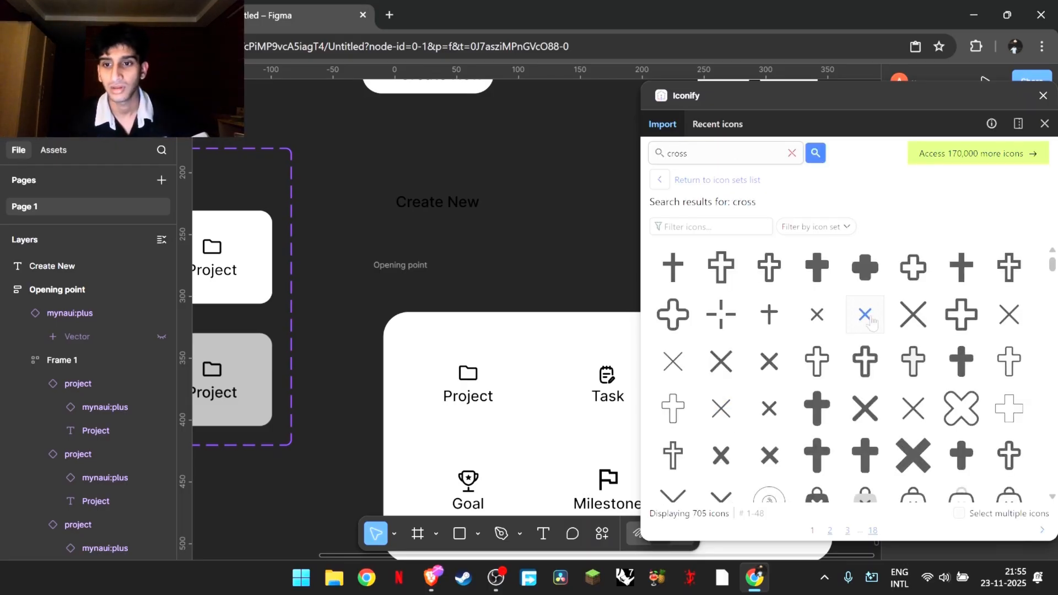
left_click_drag(871, 323, 543, 266)
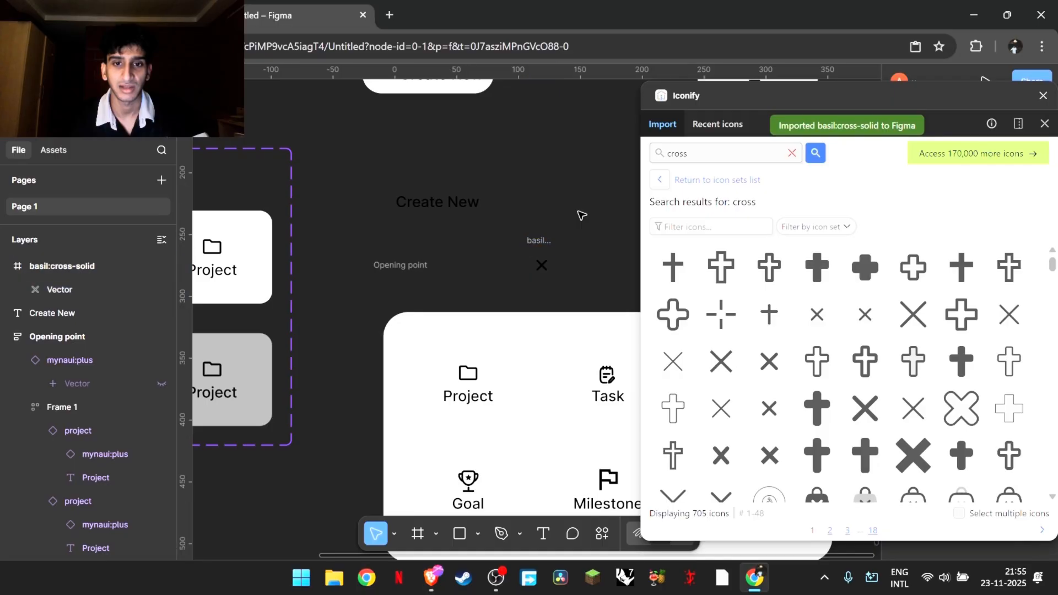
left_click(543, 266)
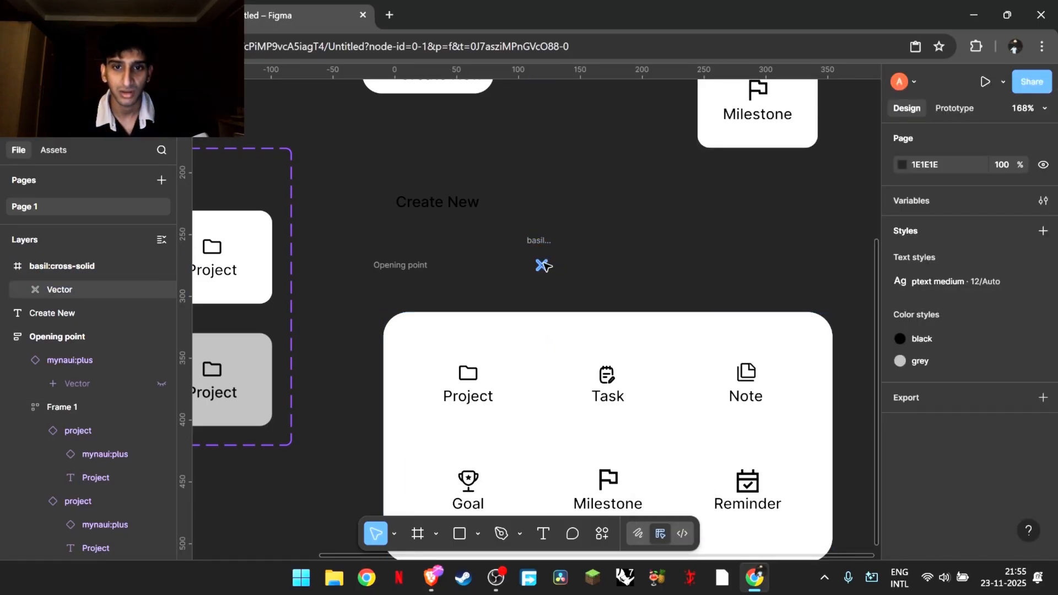
Step: Move the cross vector out of its basil:cross-solid frame and place it beside the loose Create New text
scroll(543, 261, "up", 1)
scroll(542, 261, "left", 2)
left_click_drag(607, 296, 542, 231)
left_click(686, 277)
scroll(687, 277, "up", 5)
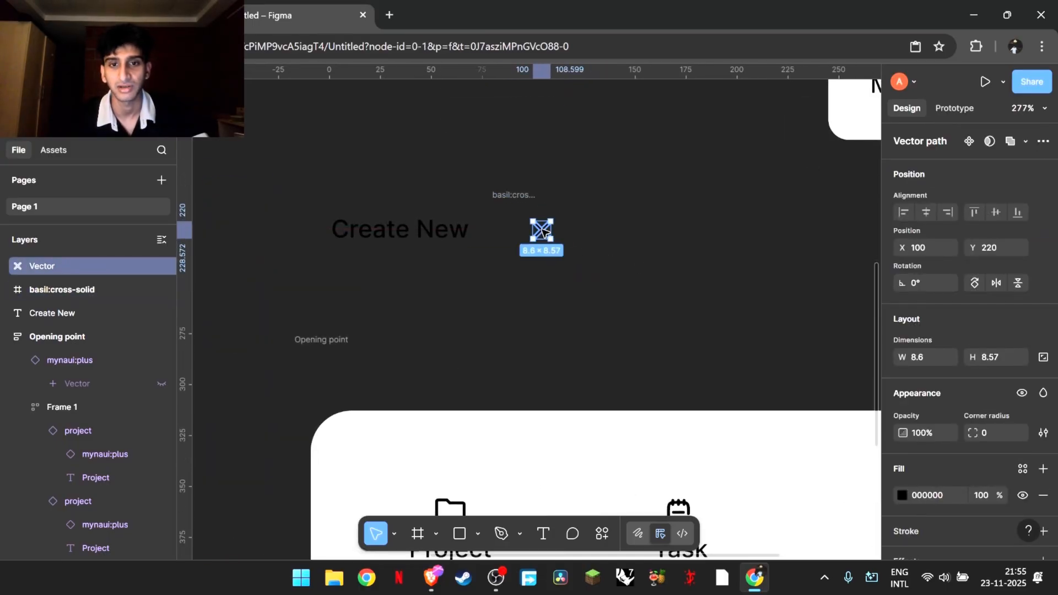
left_click(624, 220)
scroll(624, 220, "down", 2)
scroll(618, 220, "up", 3)
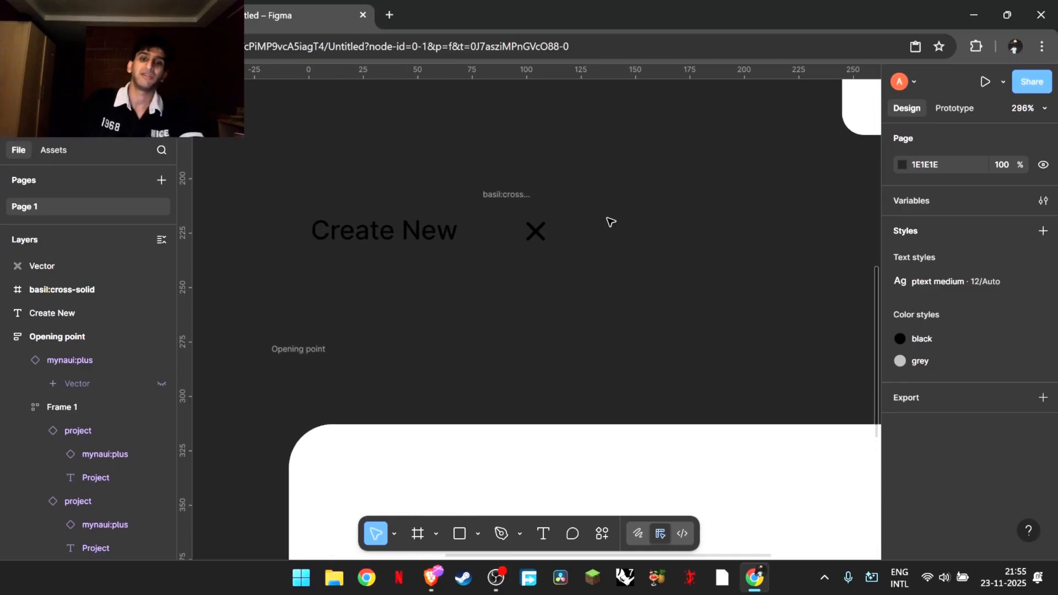
Step: Wrap the Create New text and the cross vector together in a horizontal auto layout frame
left_click(542, 230)
left_click(406, 229)
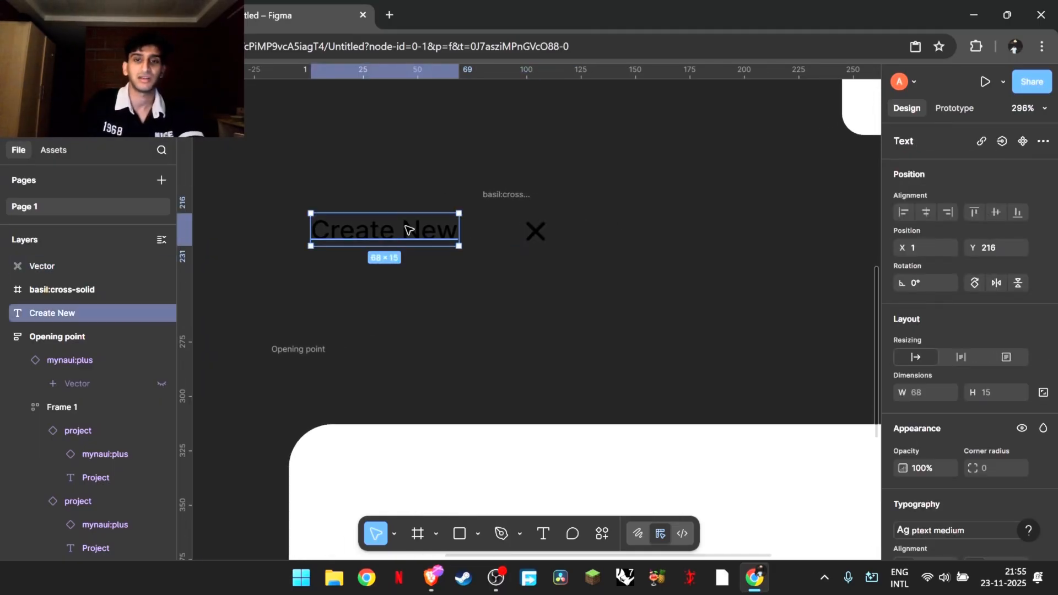
left_click(545, 240)
left_click(427, 243, "shift")
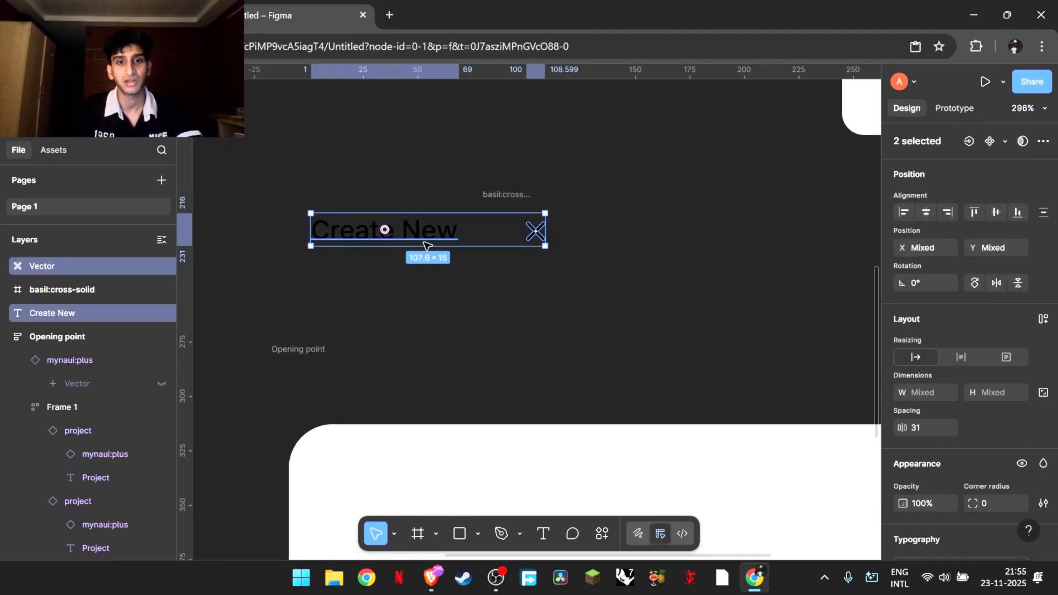
key("shift+a")
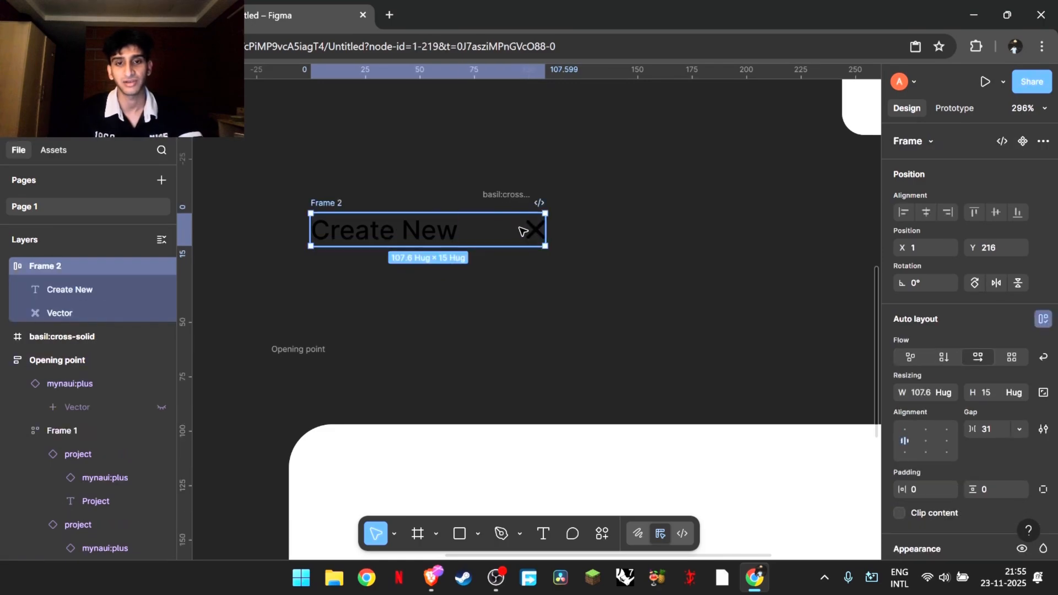
Step: Move the Create New header frame with the cross into the Opening point frame, above the button panel
mouse_move(492, 230)
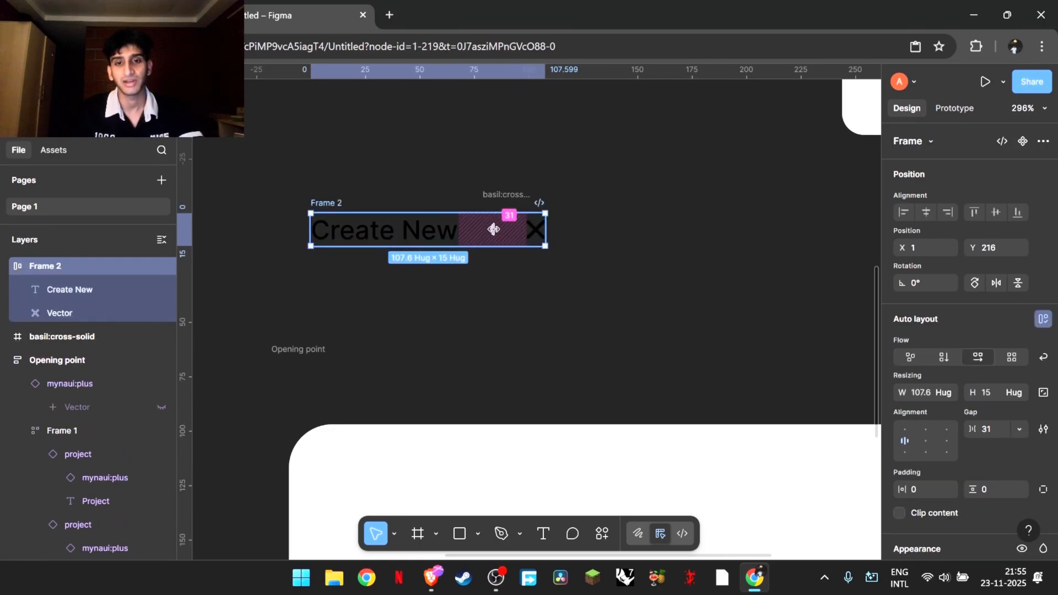
scroll(495, 230, "down", 5)
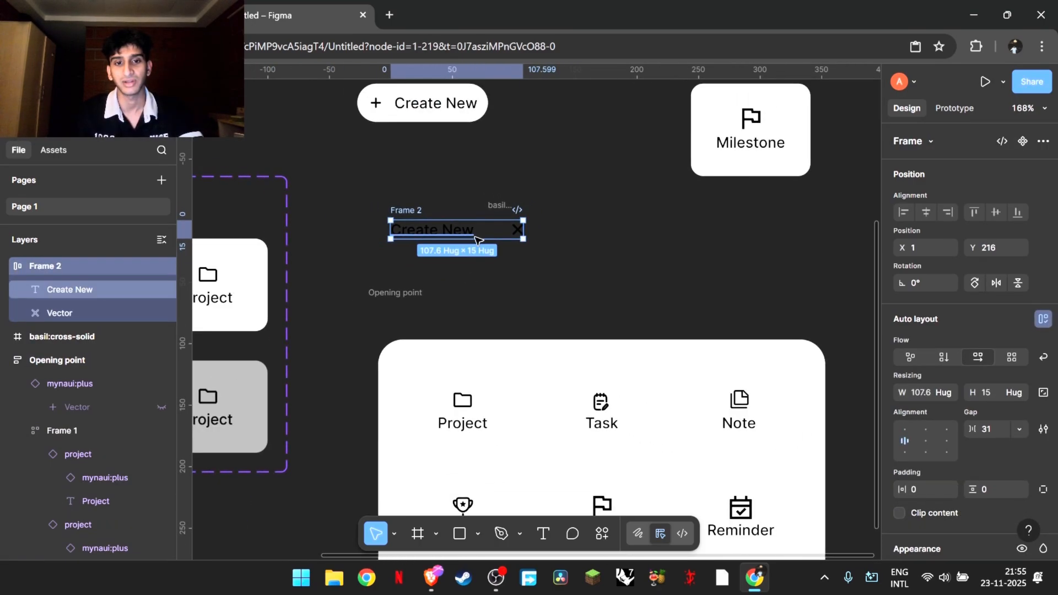
left_click_drag(477, 241, 445, 311)
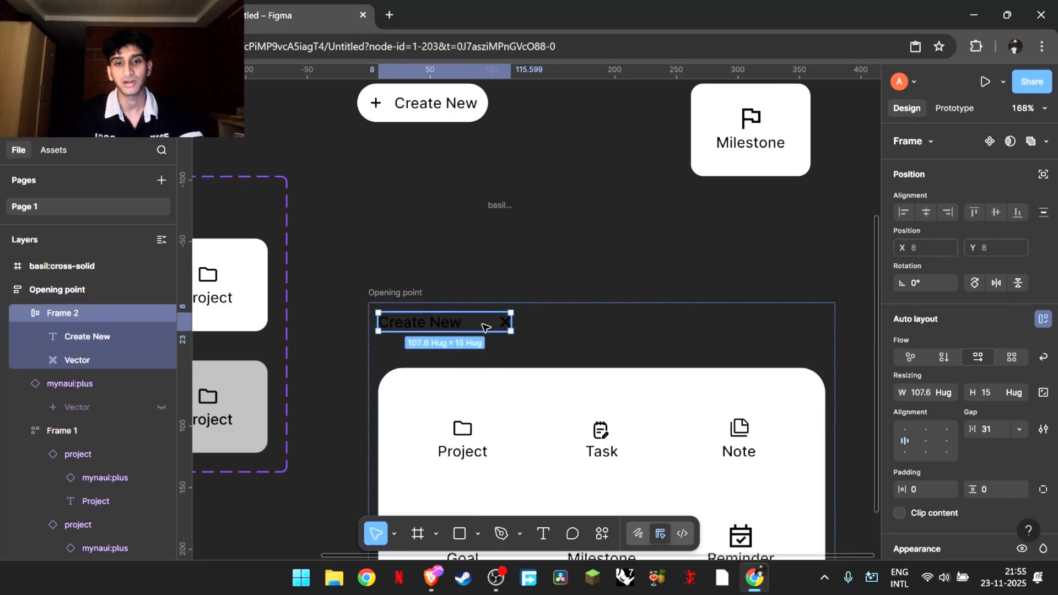
Step: Delete the leftover empty basil:cross-solid frame above the Opening point frame
left_click(498, 234)
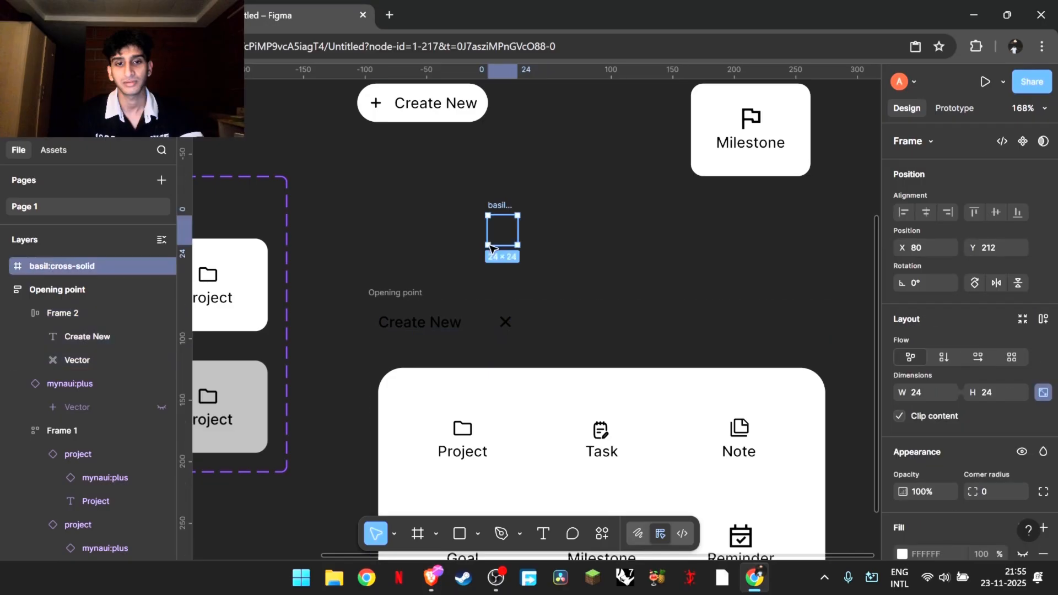
key("Delete")
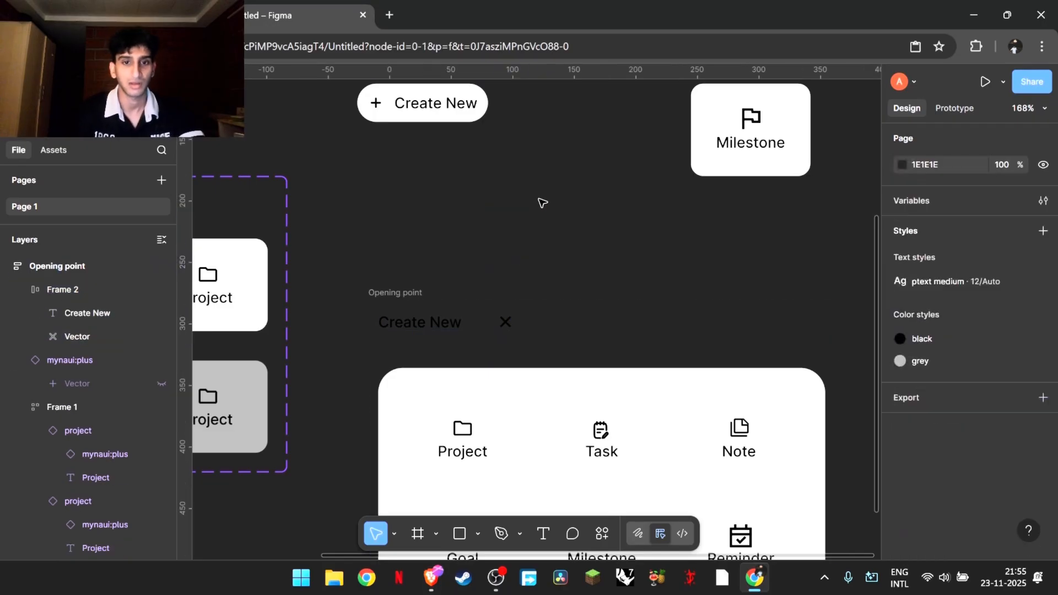
Step: Reduce the vertical auto layout gap of the Opening point frame to 0
left_click(437, 327)
left_click(499, 362)
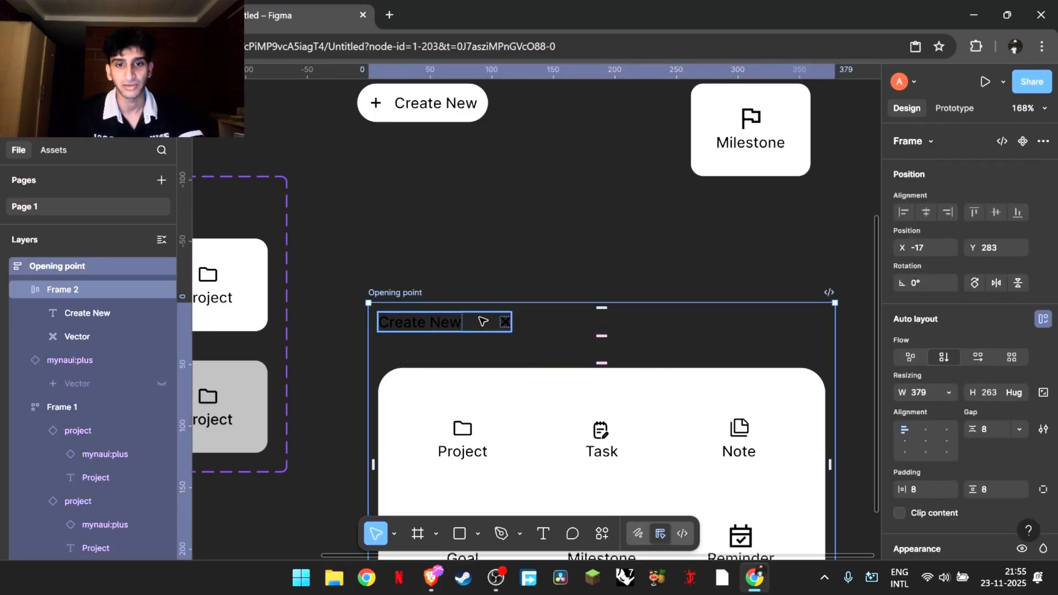
left_click(504, 326)
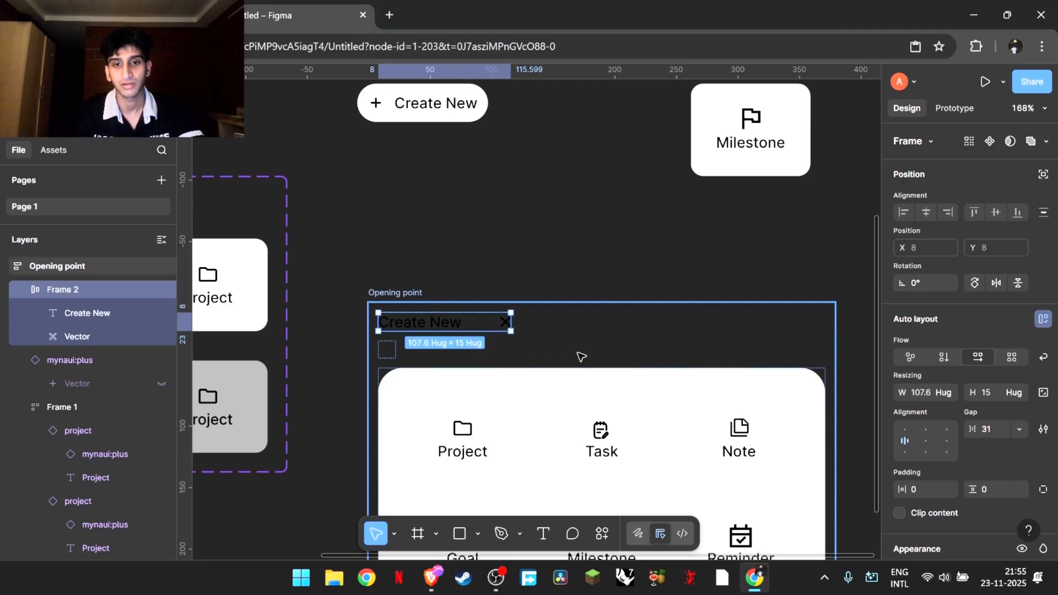
left_click(603, 348)
left_click_drag(596, 347, 604, 334)
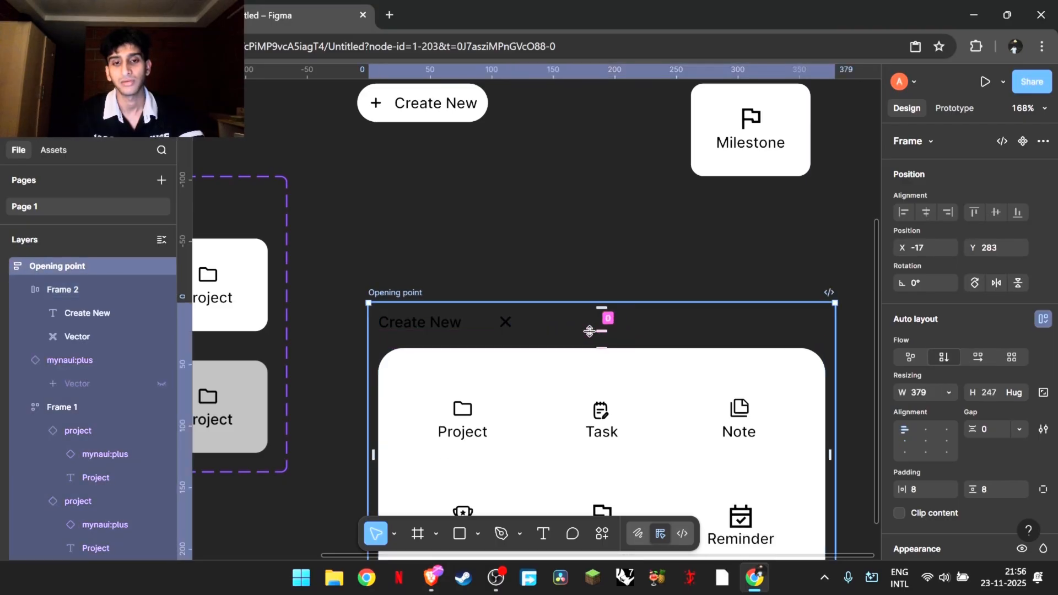
Step: Widen the gap between the Create New text and the cross in the header frame beyond 179, moving the cross toward the panel's right edge
left_click(462, 321)
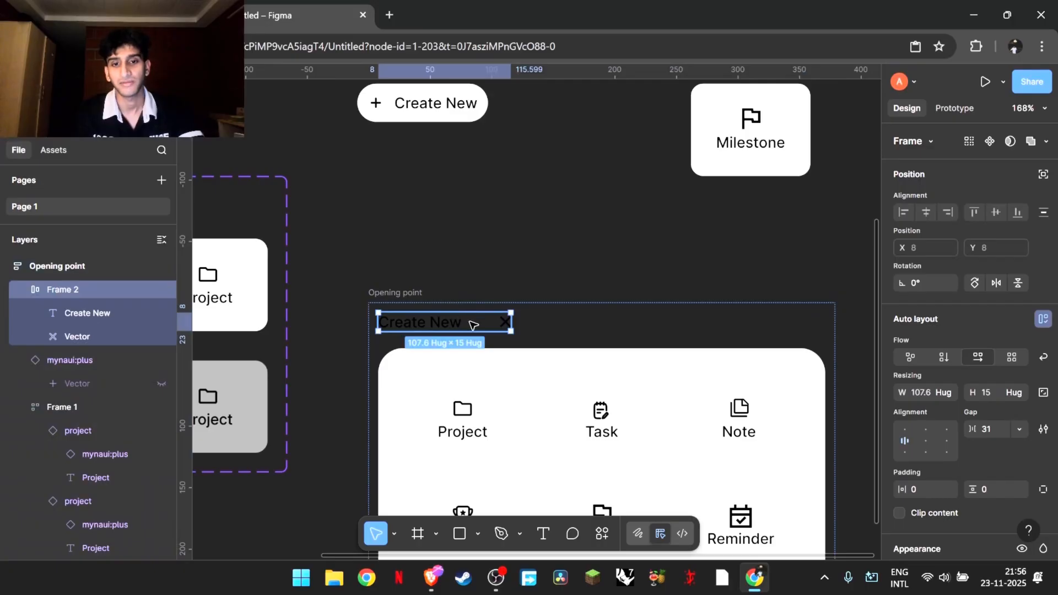
scroll(473, 325, "up", 5)
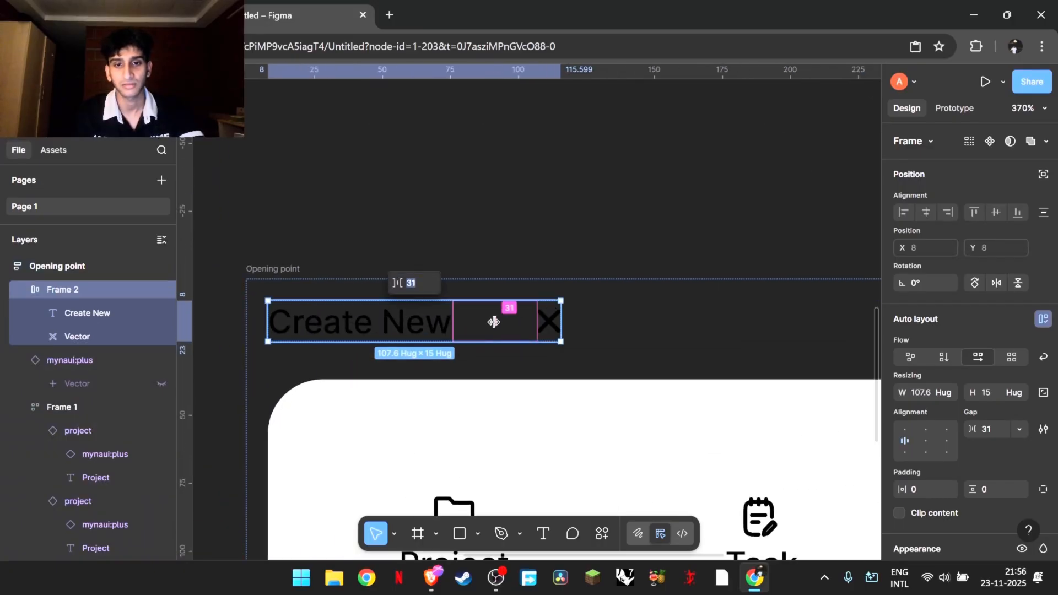
left_click_drag(494, 322, 693, 315)
scroll(699, 325, "down", 5)
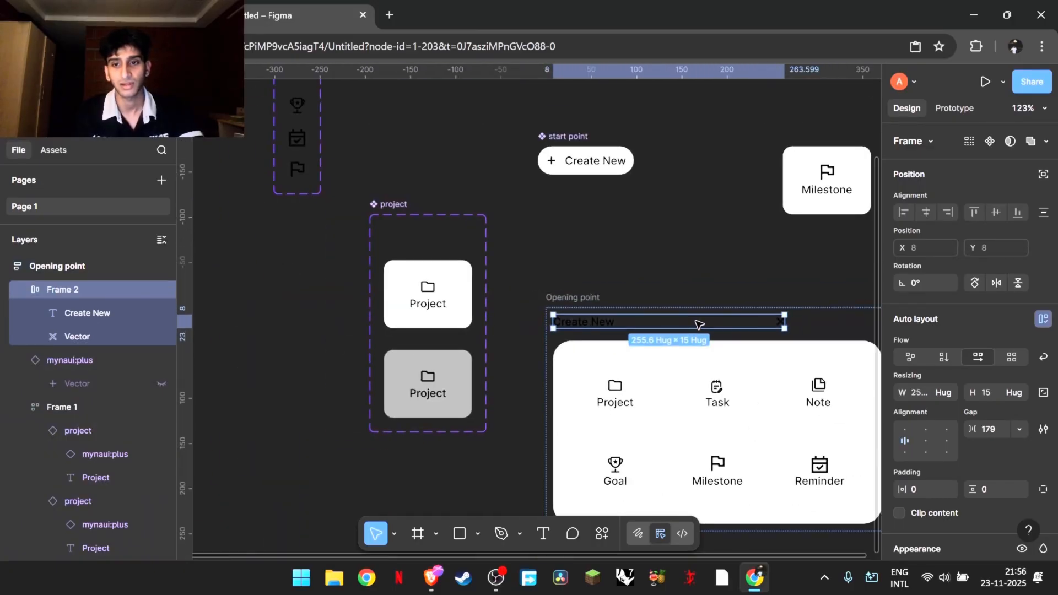
scroll(698, 323, "right", 3)
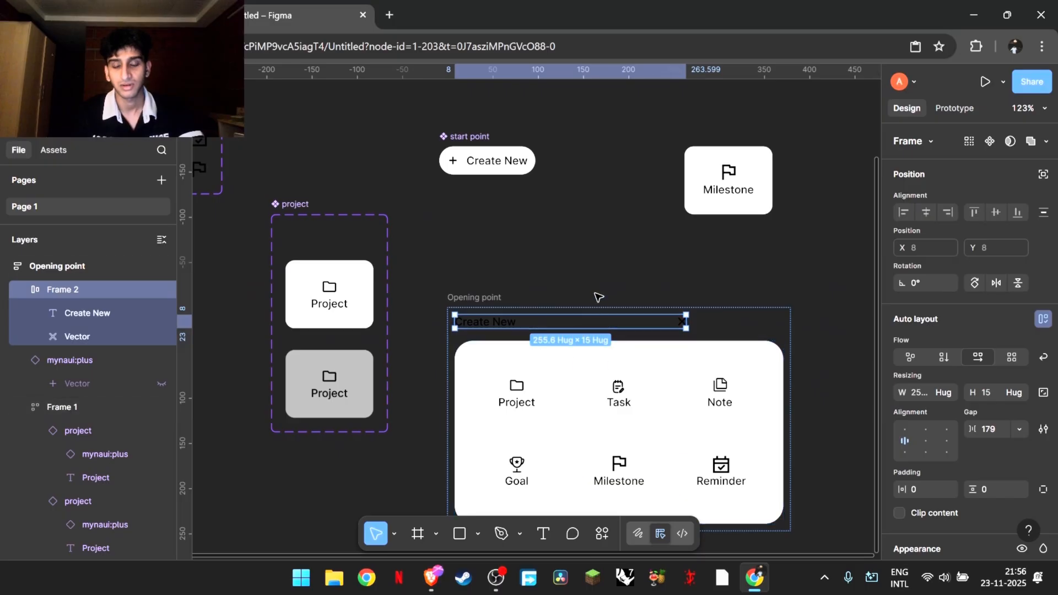
scroll(599, 297, "up", 3)
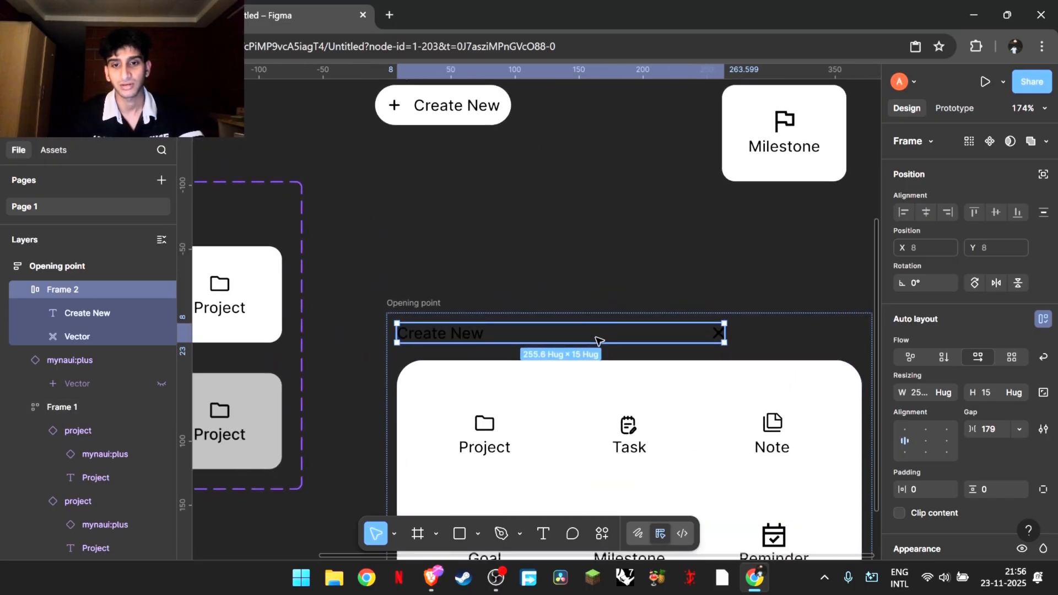
scroll(598, 341, "up", 5)
left_click(562, 348)
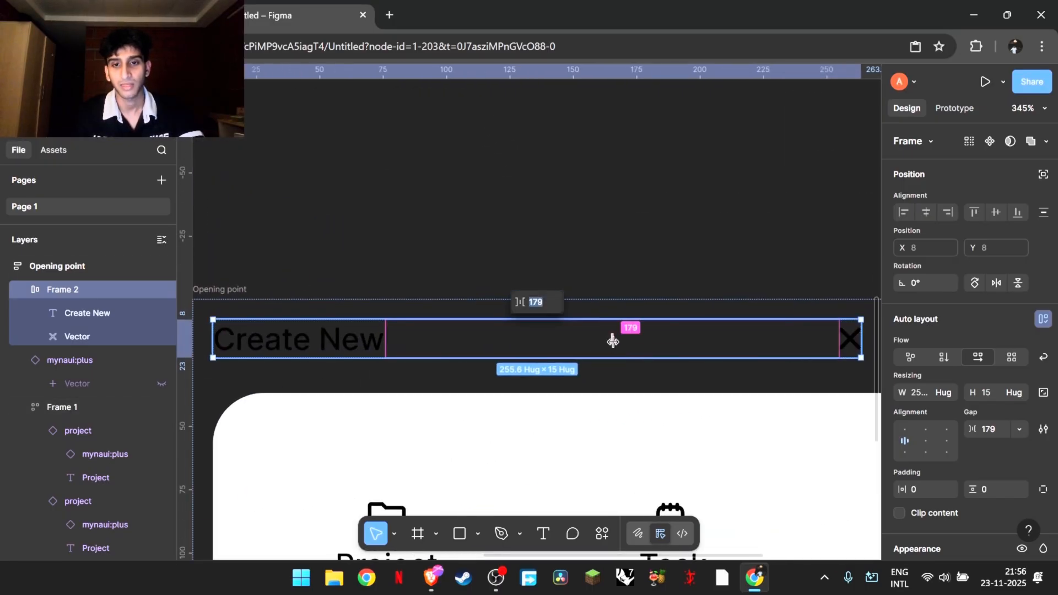
left_click_drag(613, 341, 645, 337)
scroll(669, 346, "down", 5)
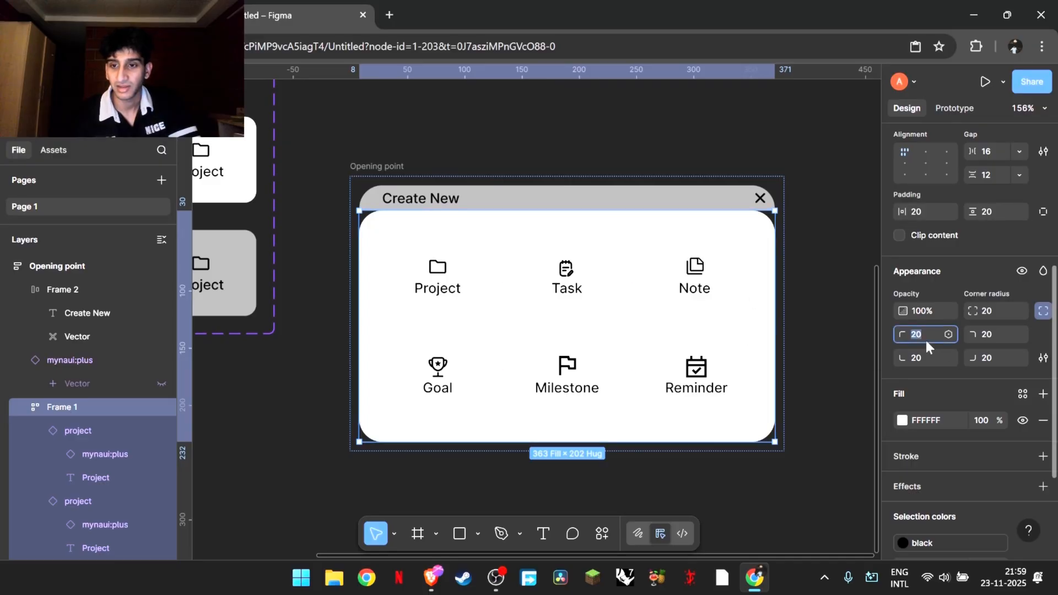
Step: Set the top-left and top-right corner radii of the white button panel to 0, leaving its bottom corners rounded
type("0")
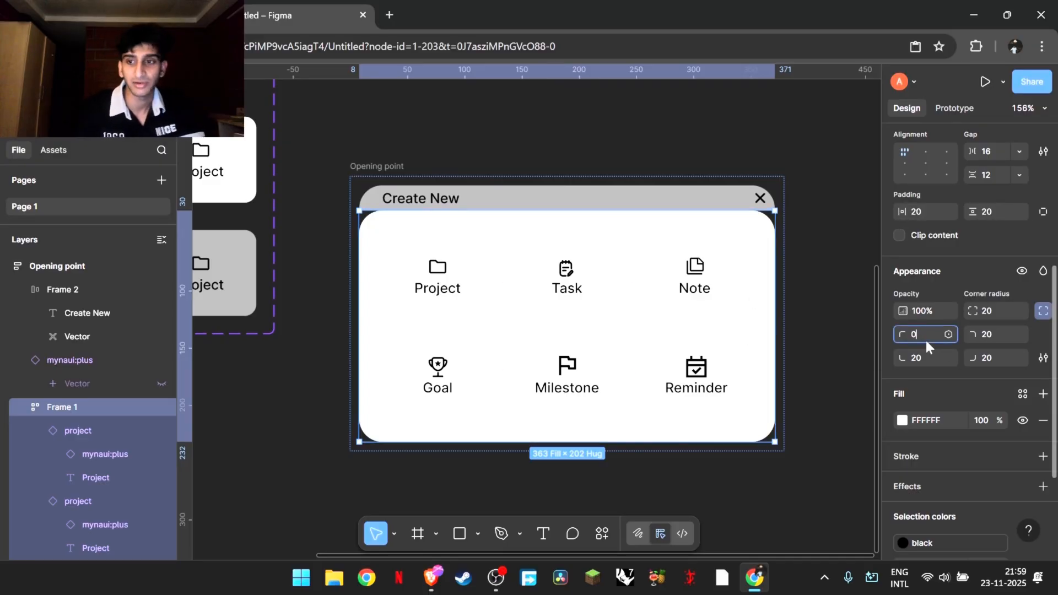
left_click(988, 335)
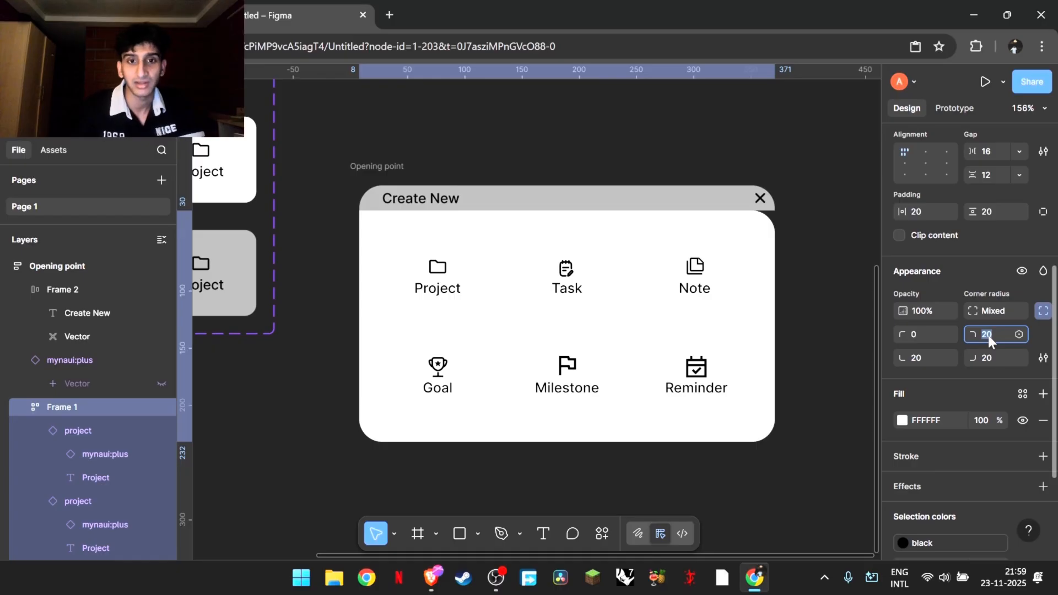
type("0")
key("Return")
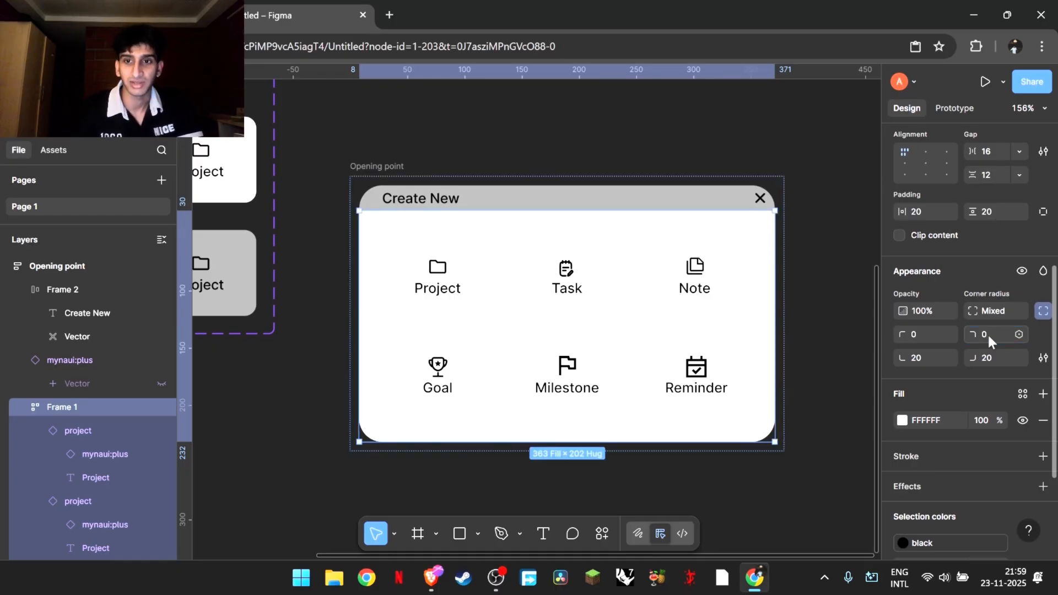
left_click(854, 299)
Step: Reposition the start point component above the Opening point frame, at about X -8, Y 143
scroll(854, 299, "up", 3)
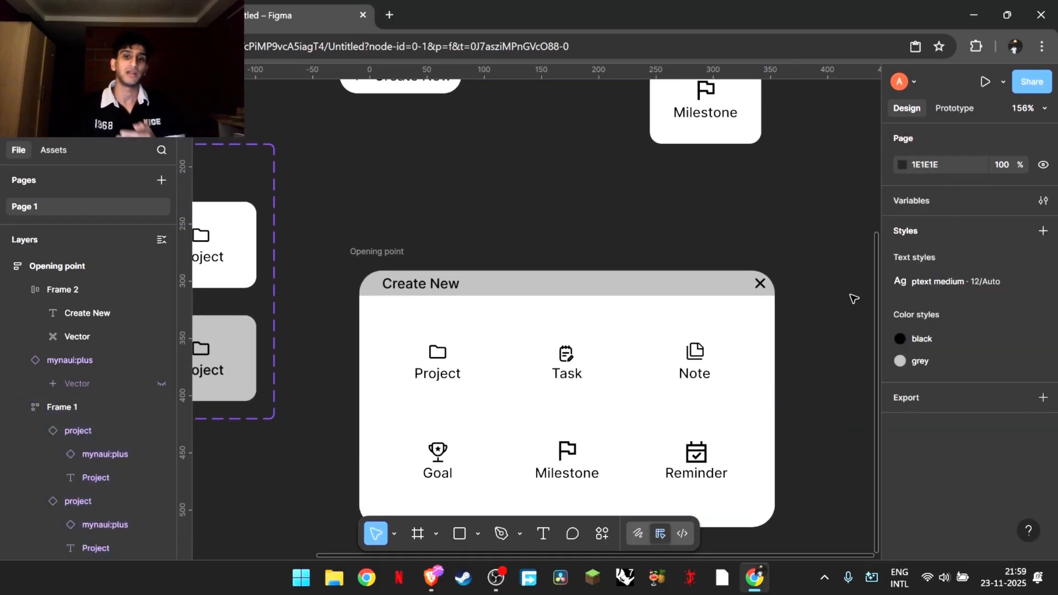
scroll(854, 299, "down", 3, "ctrl")
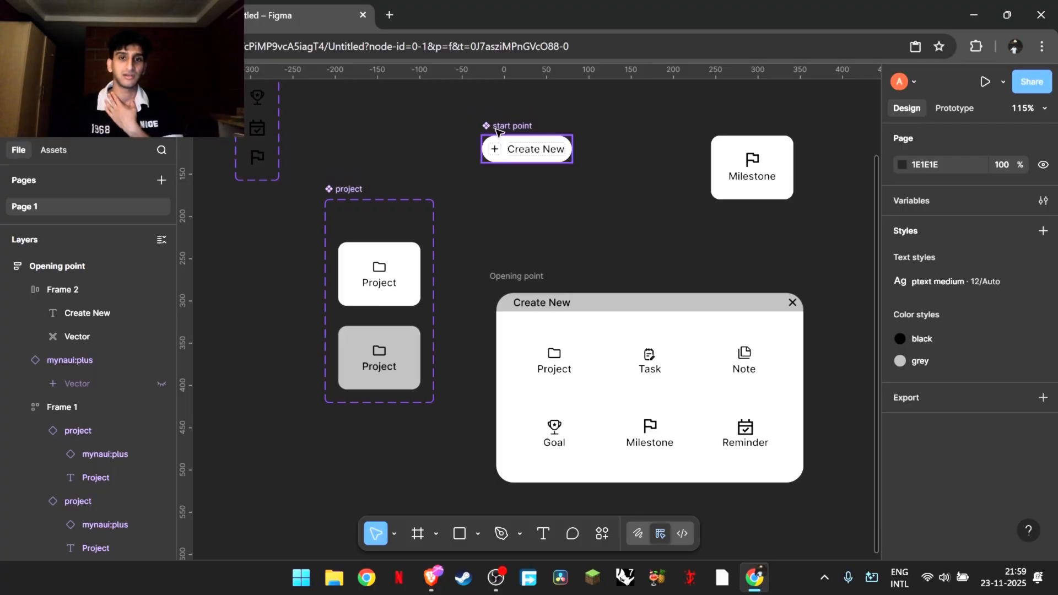
left_click_drag(496, 128, 512, 226)
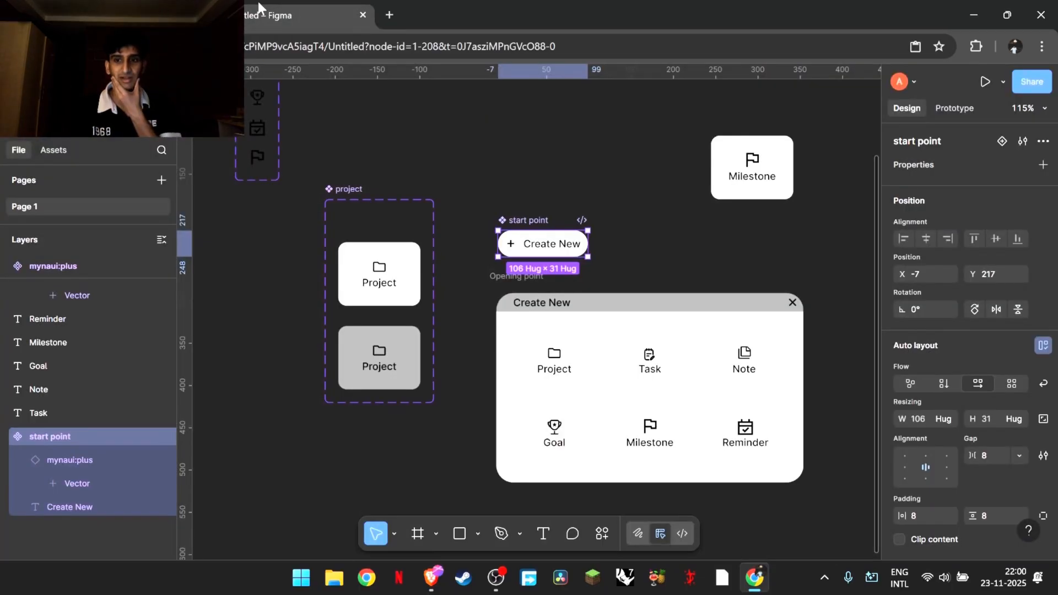
left_click(635, 209)
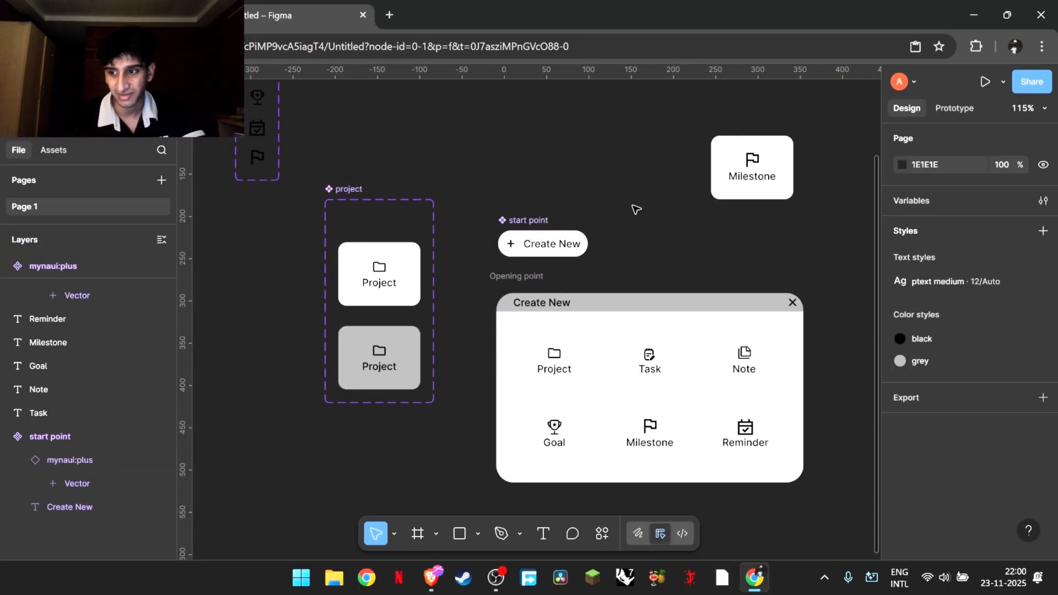
left_click(513, 278)
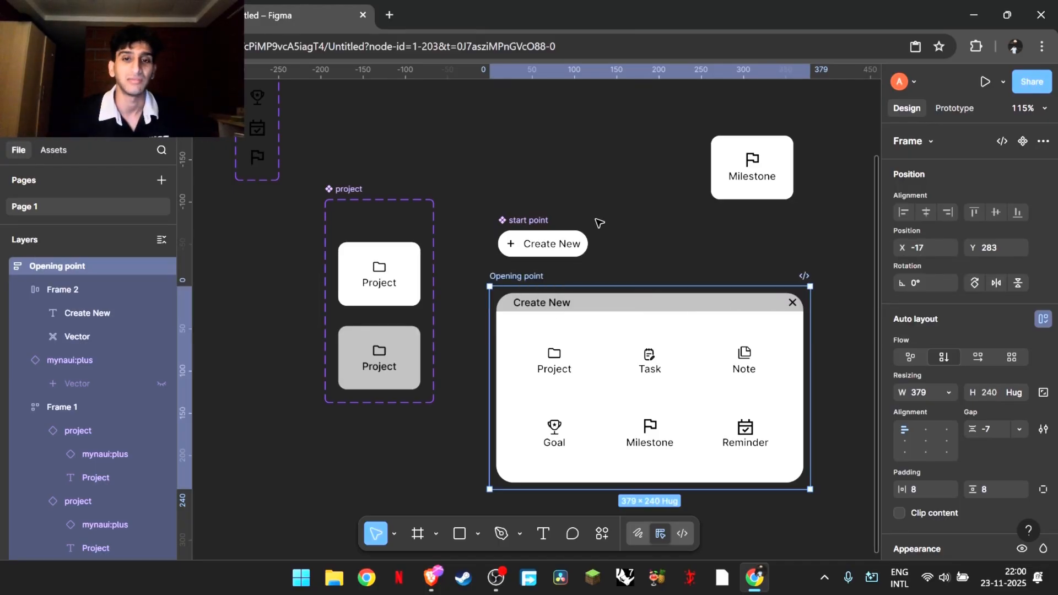
left_click_drag(530, 222, 530, 161)
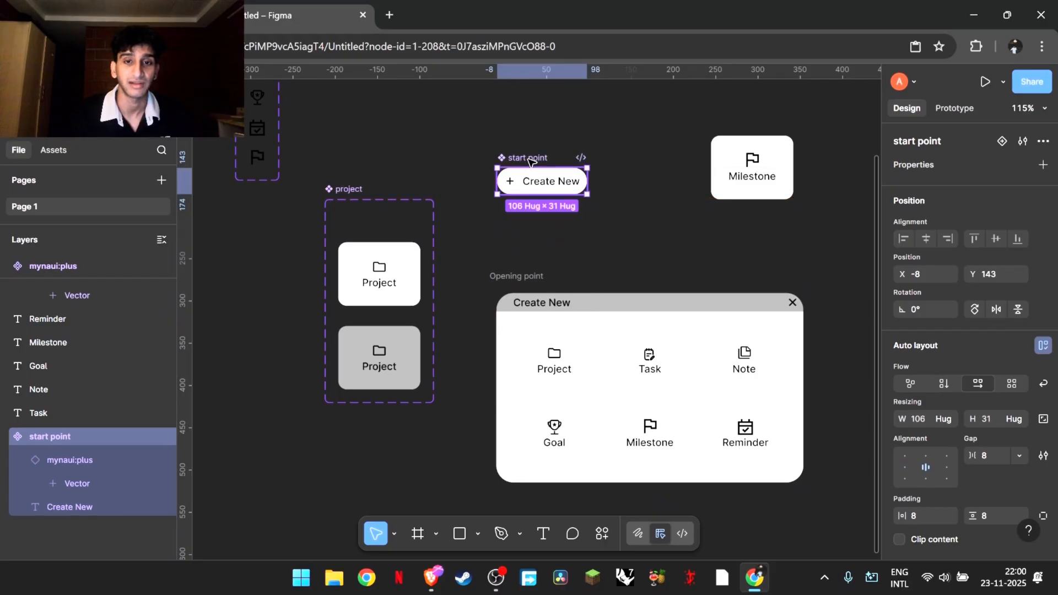
Step: Wrap the Opening point frame in an outer auto layout frame
left_click_drag(482, 259, 795, 558)
key("shift+a")
key("shift+a")
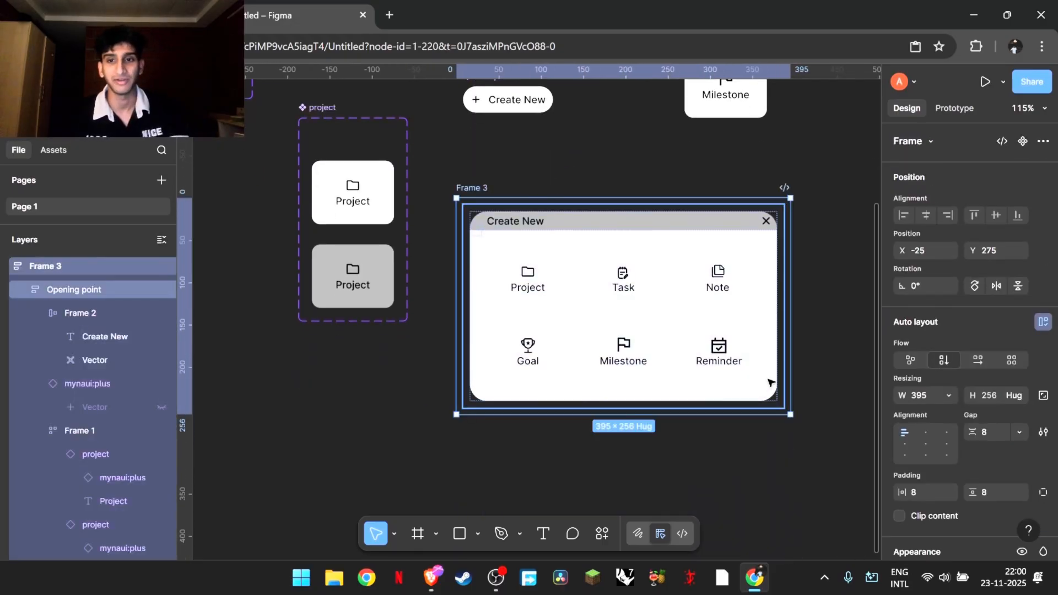
left_click(844, 287)
scroll(844, 286, "up", 1)
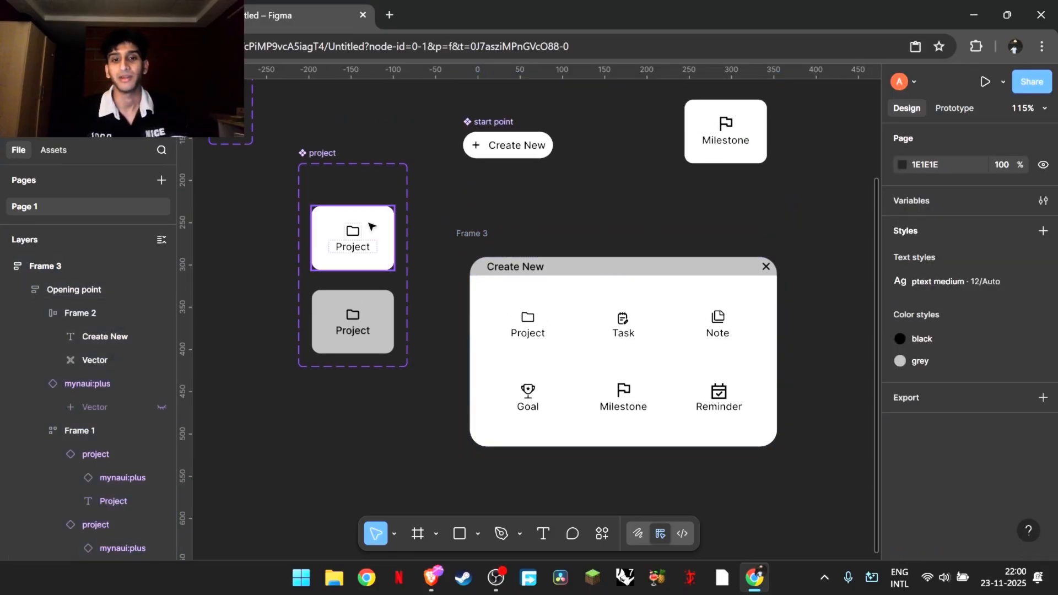
Step: Add a prototype connection from the start point component to Frame 3, with an On click trigger and the Navigate to action
left_click(960, 107)
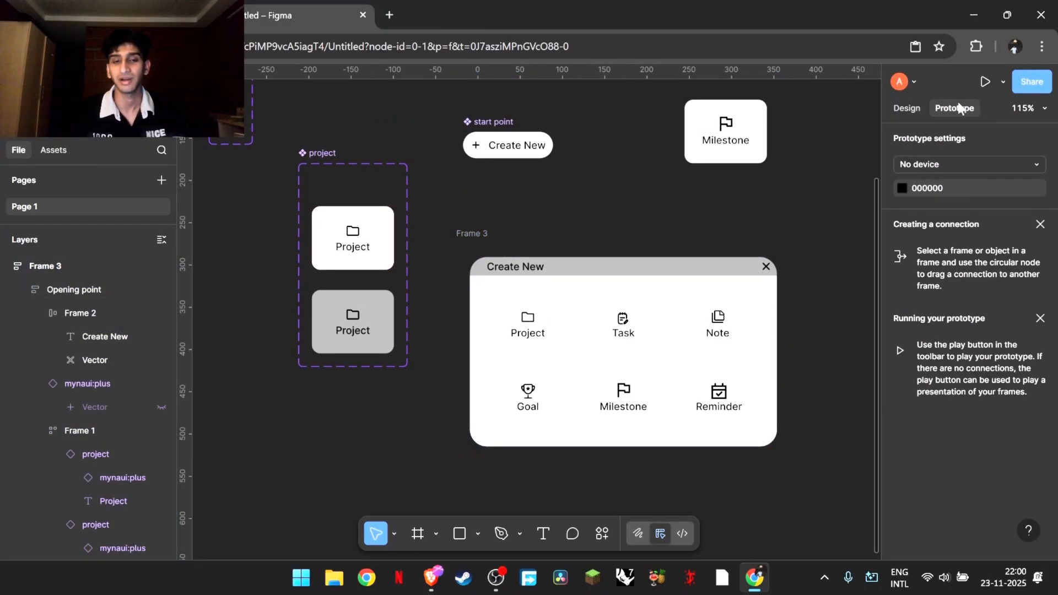
left_click(469, 123)
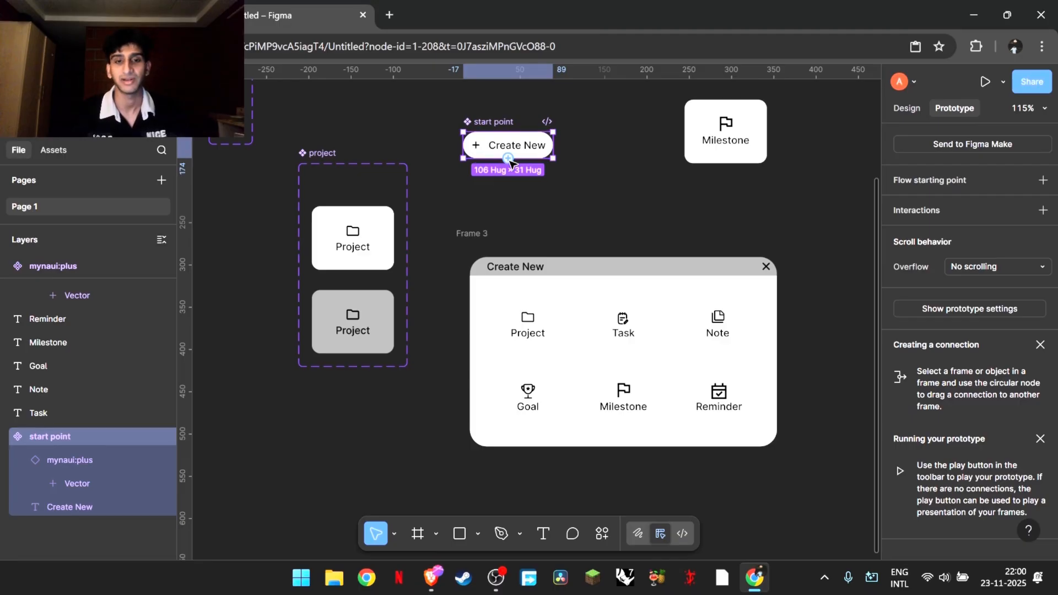
left_click_drag(508, 160, 491, 255)
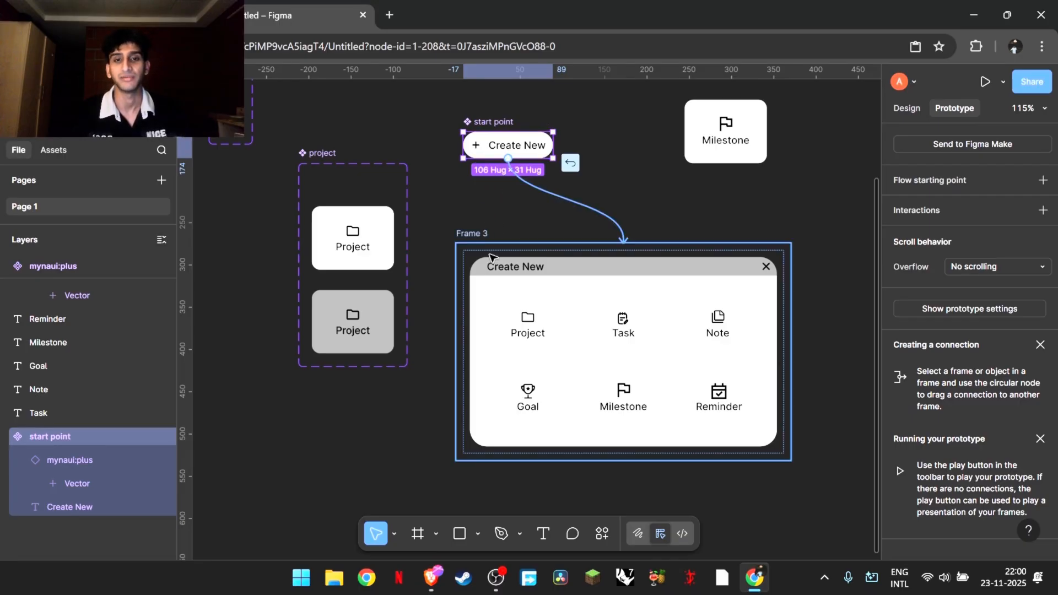
left_click_drag(492, 254, 491, 254)
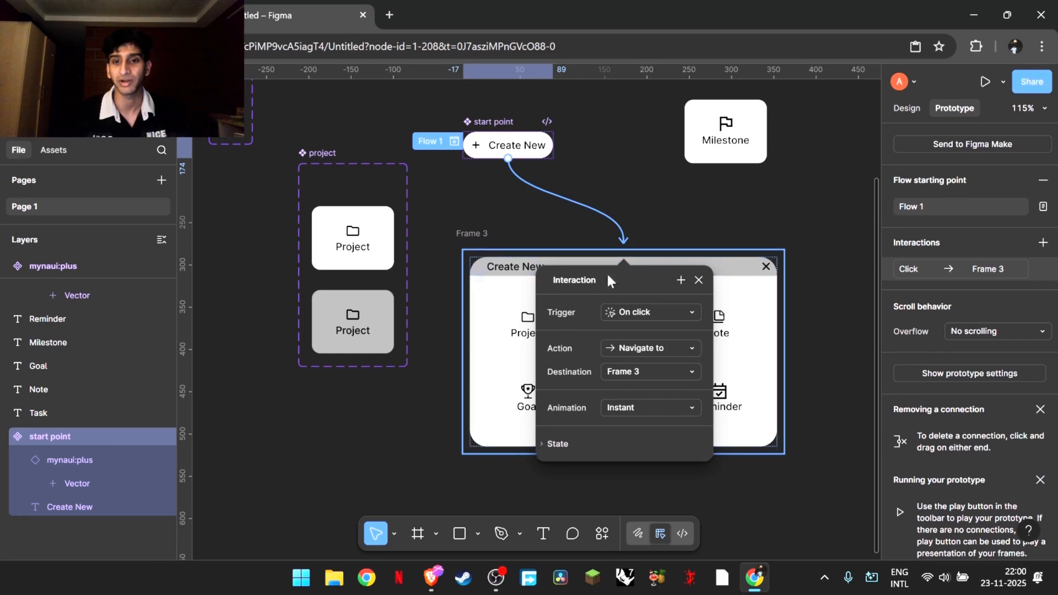
left_click(642, 313)
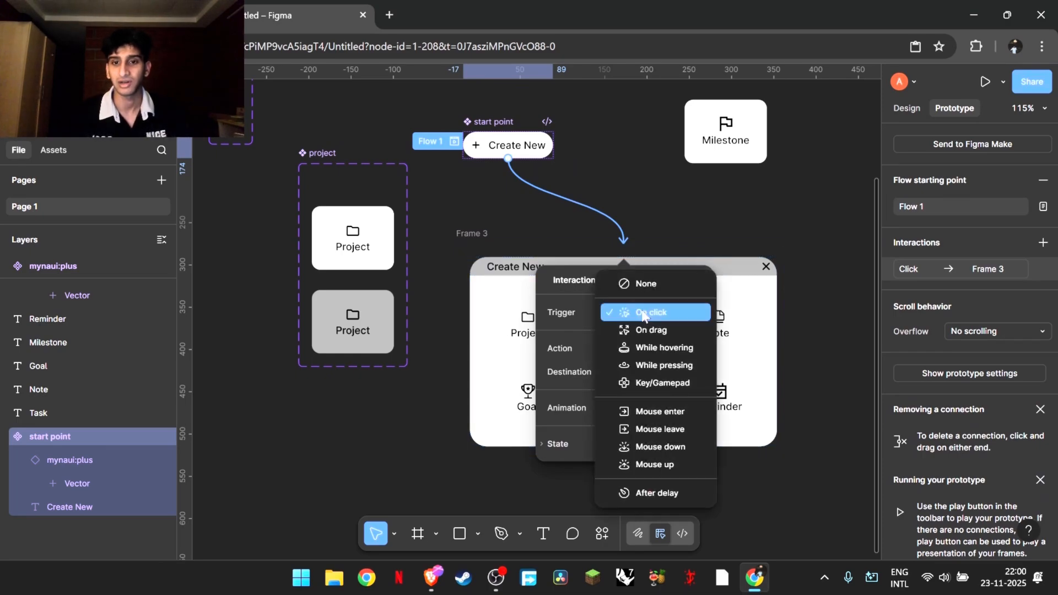
left_click(580, 310)
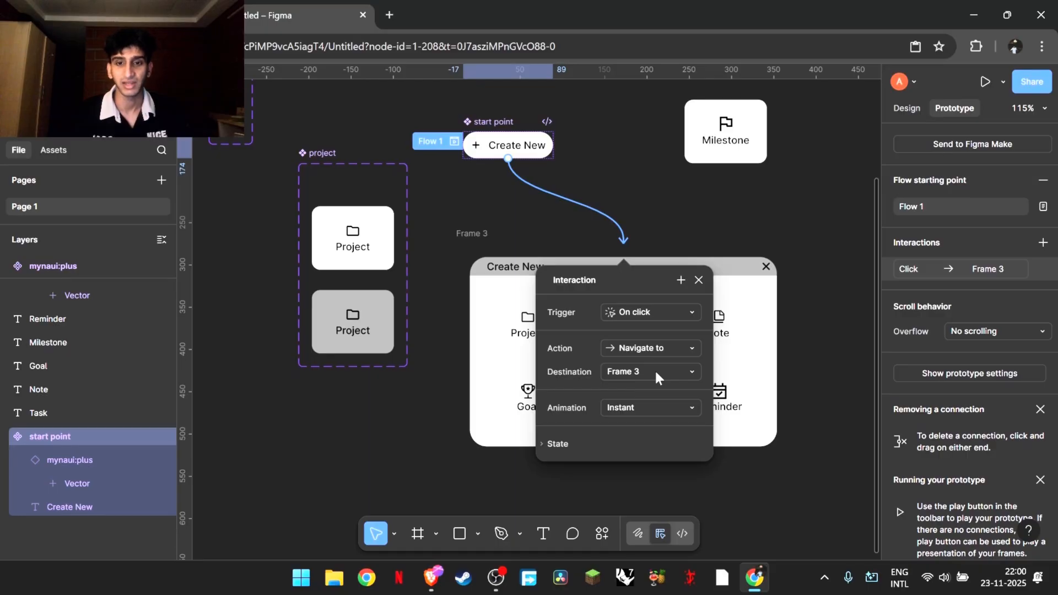
Step: Open the interaction's animation options, and replay the opening seconds of the reference Create New video to study its transition
left_click(653, 408)
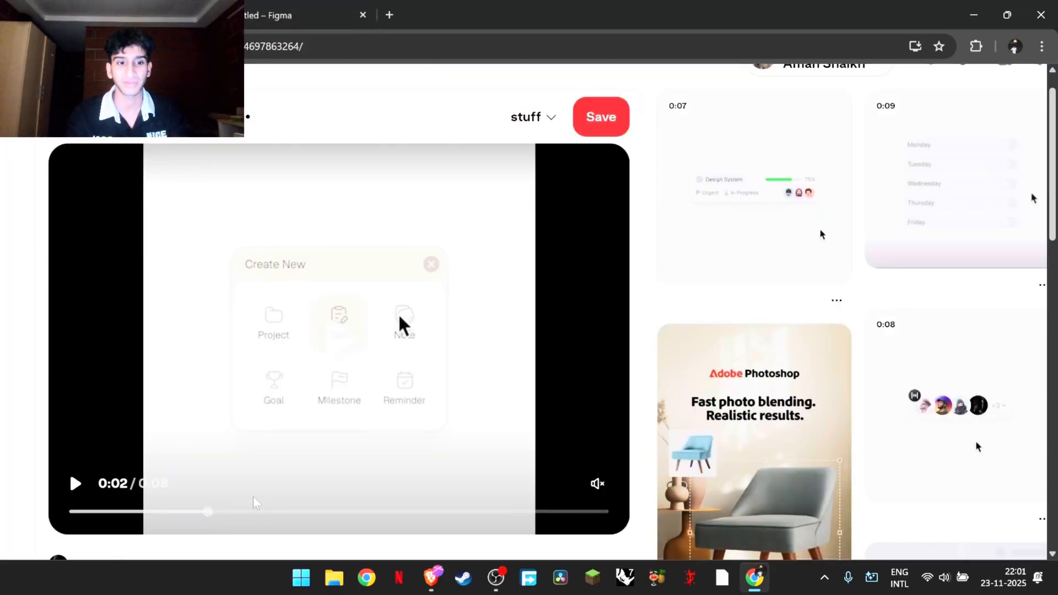
left_click(192, 512)
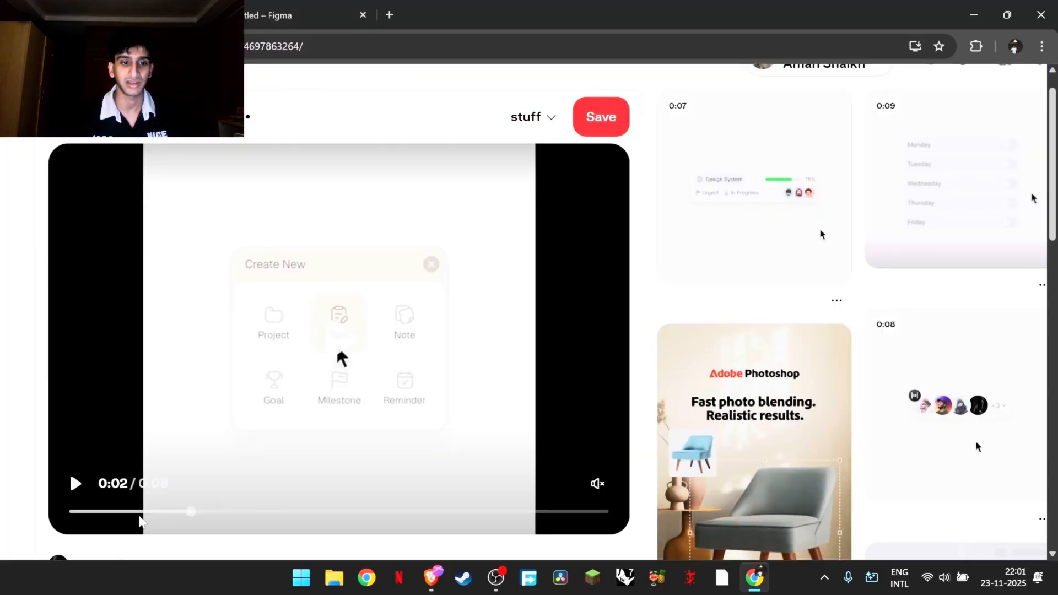
left_click(138, 513)
left_click(75, 484)
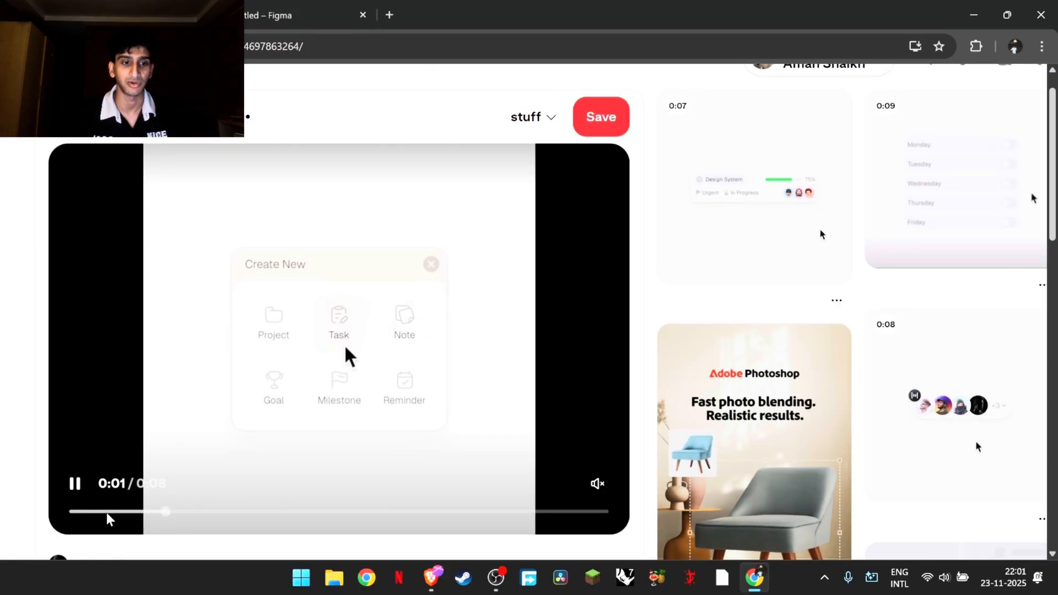
left_click(107, 513)
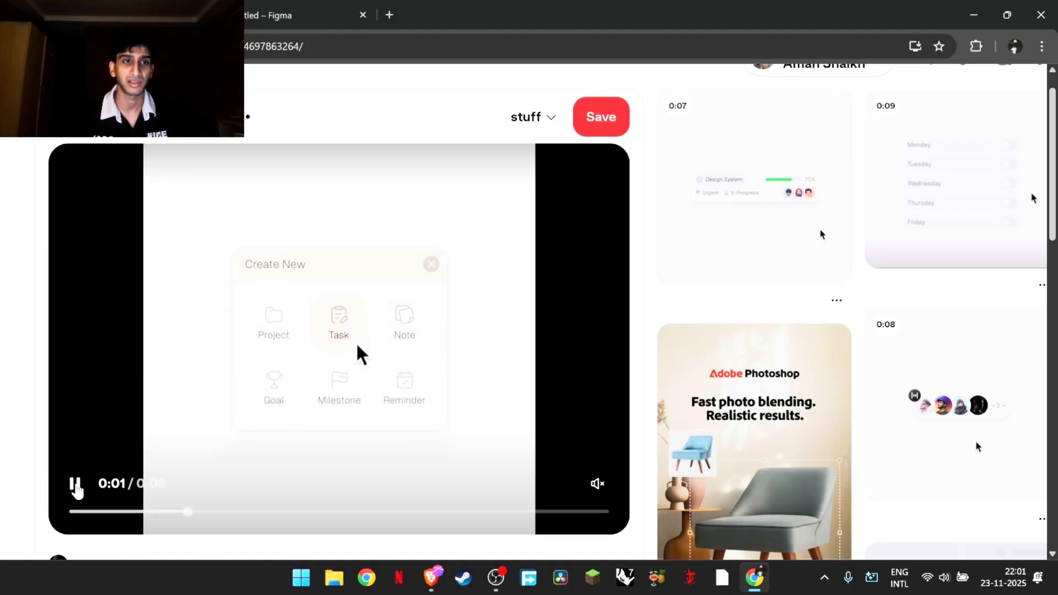
left_click(76, 486)
Step: Set the start point interaction's animation to Slide in with the upward direction, returning from the reference video to the Figma file
left_click(268, 12)
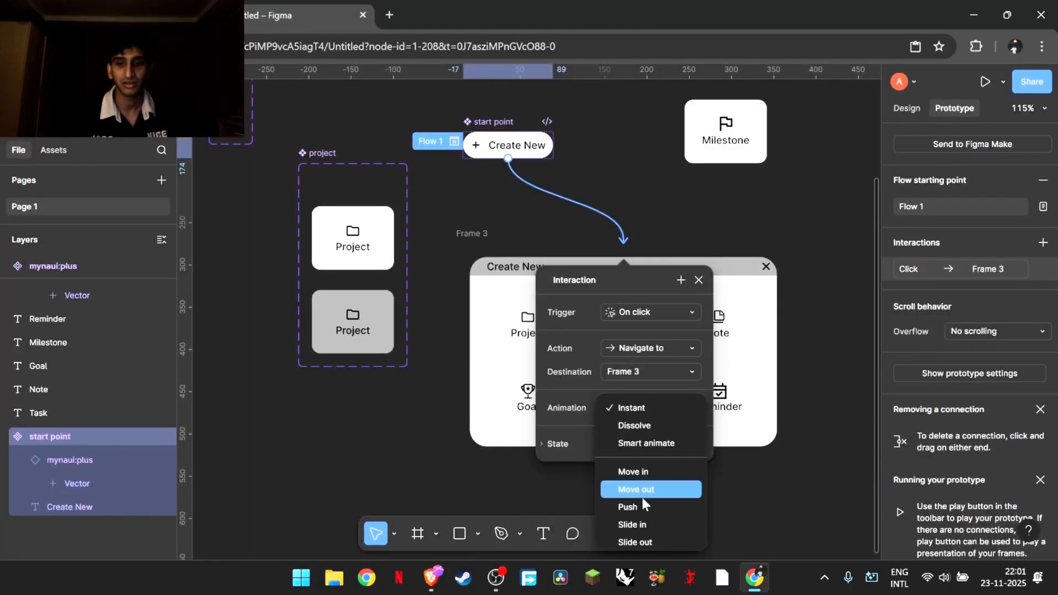
scroll(643, 497, "down", 3)
scroll(641, 495, "up", 2)
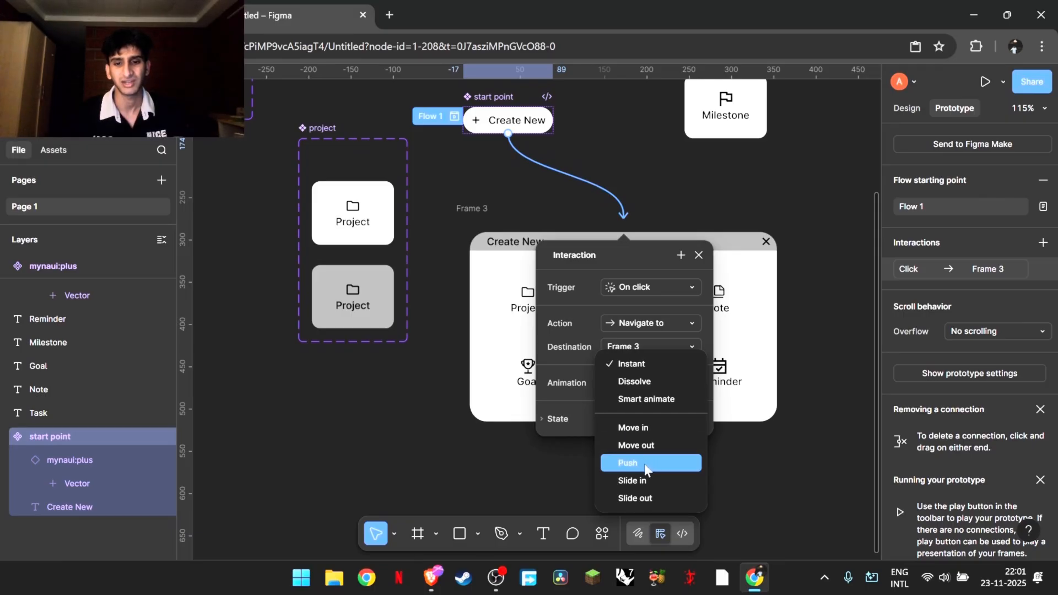
left_click(646, 483)
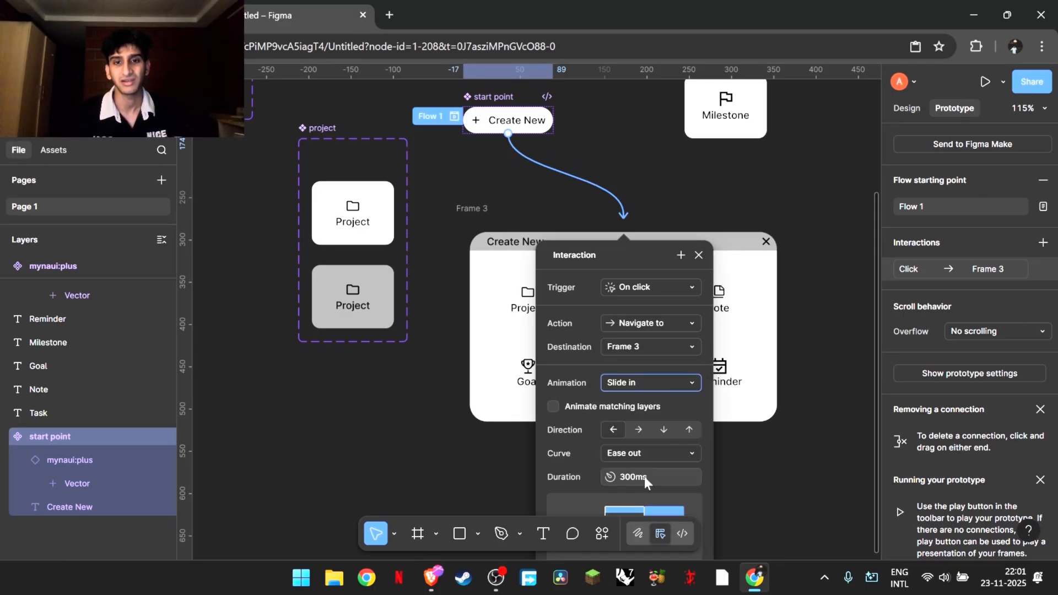
scroll(644, 489, "down", 2)
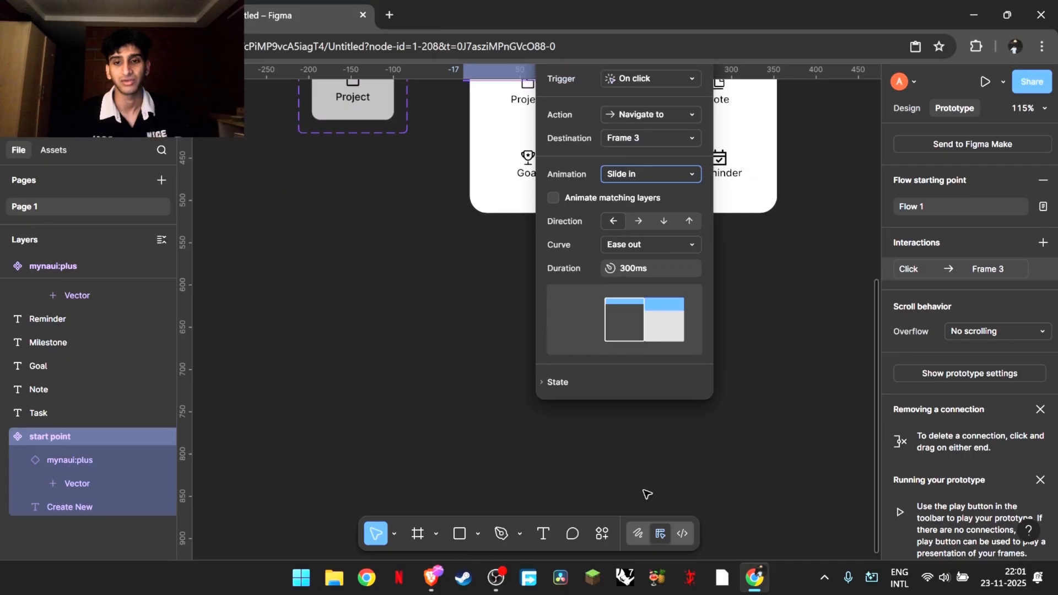
scroll(644, 488, "up", 4)
scroll(644, 491, "down", 2)
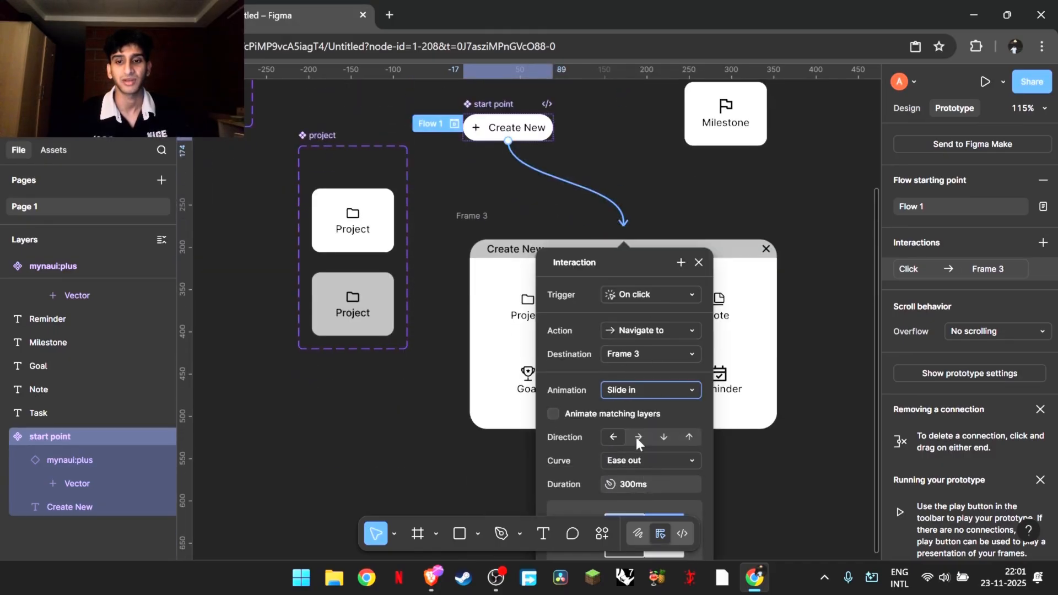
left_click(690, 437)
scroll(687, 437, "down", 1)
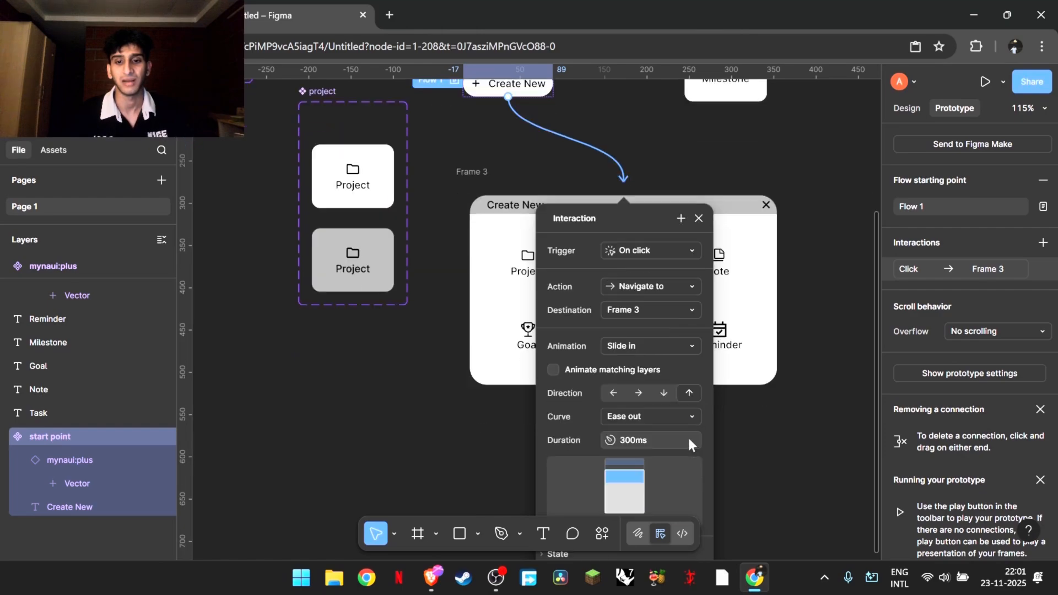
left_click(772, 444)
scroll(772, 444, "up", 2)
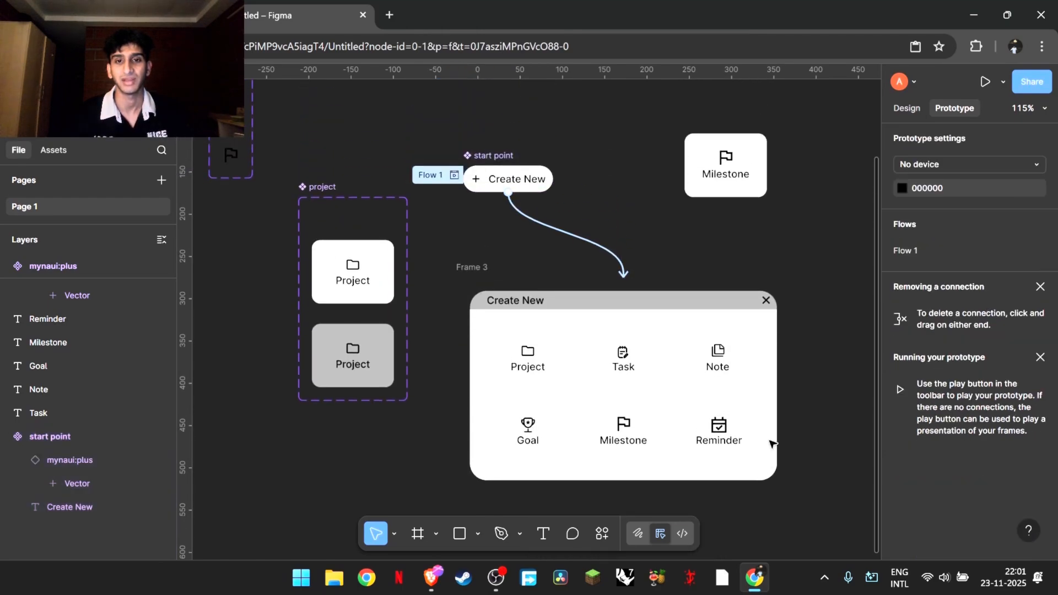
Step: Preview Flow 1 from the start point component, and close the preview
left_click(465, 180)
left_click(453, 184)
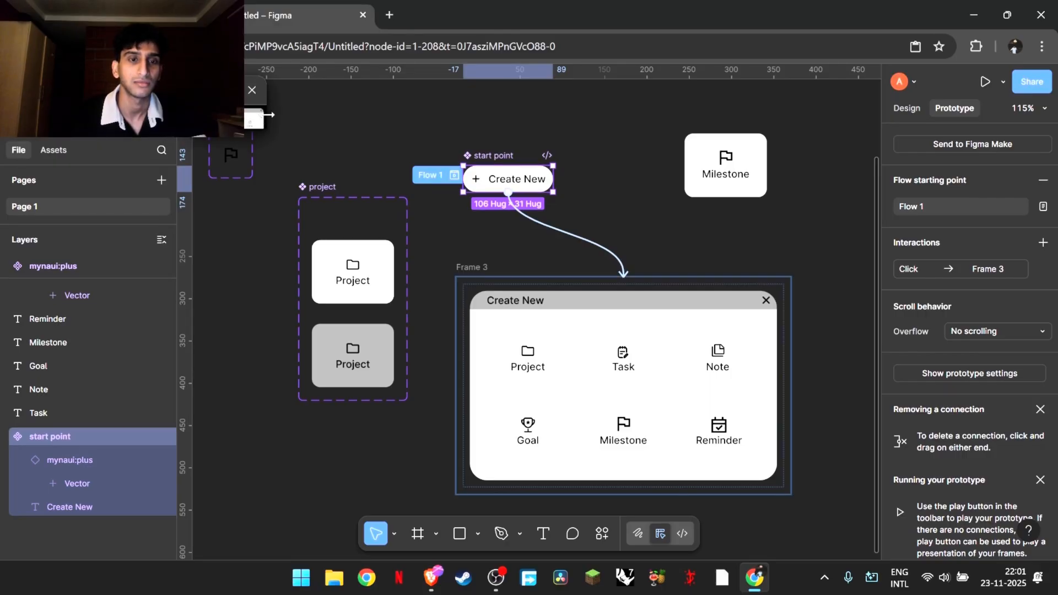
left_click(254, 91)
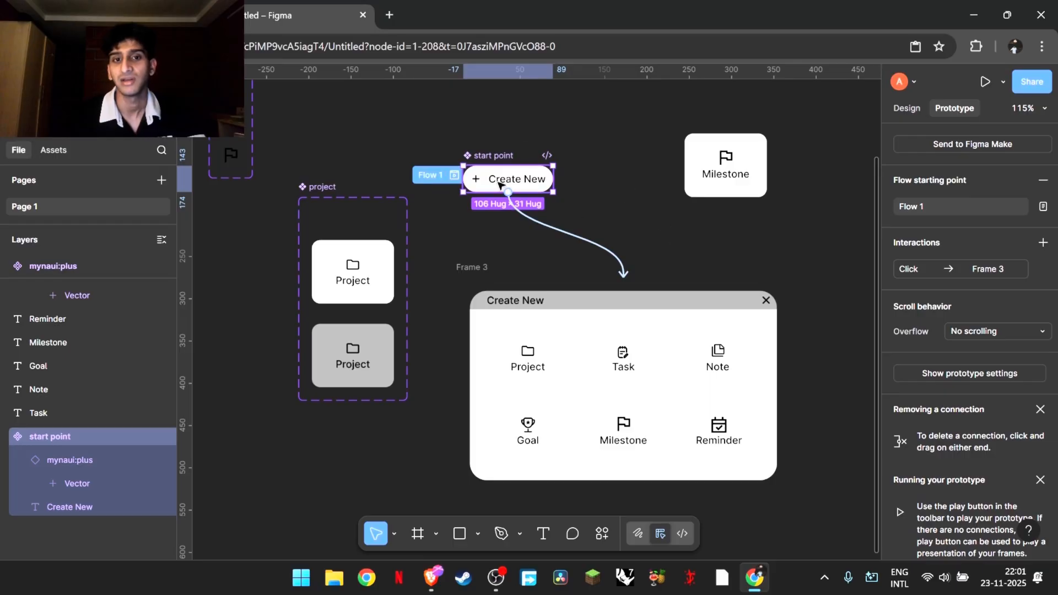
left_click(452, 136)
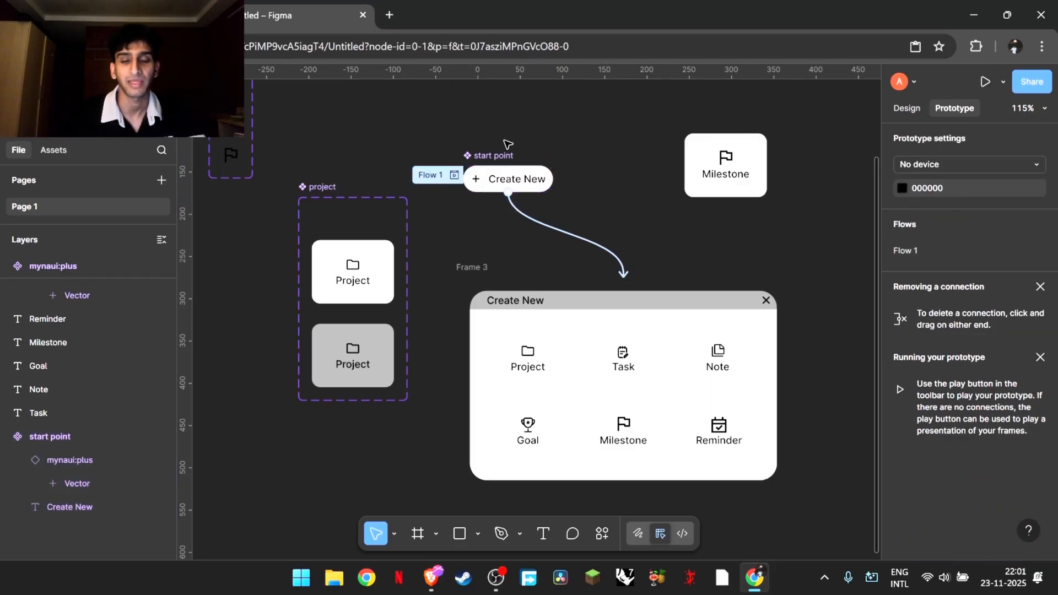
Step: Draw a frame about 143 × 123 around the start point button, with the file in design mode
left_click(910, 110)
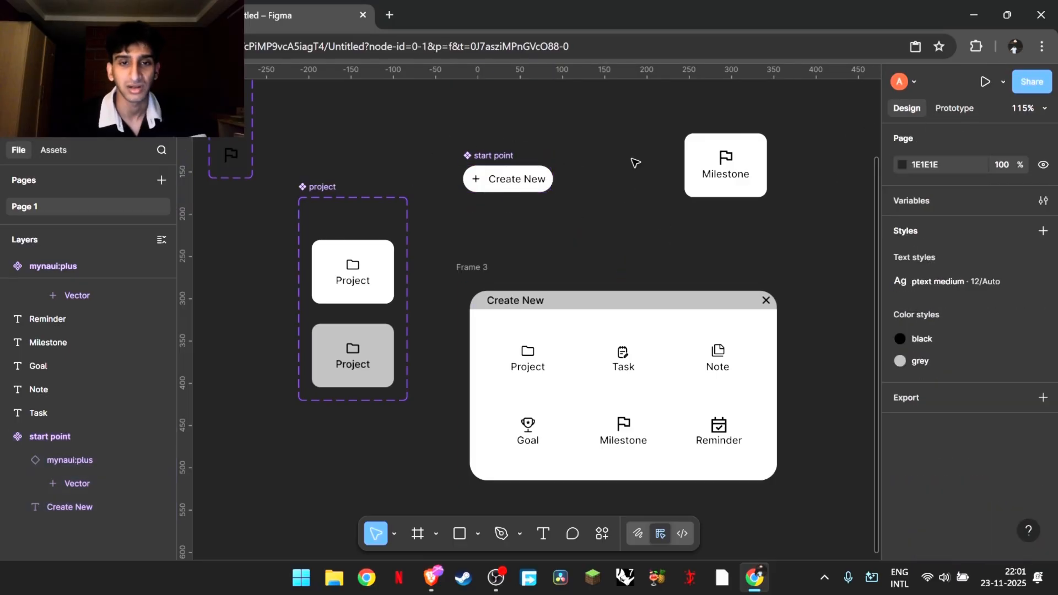
left_click(416, 534)
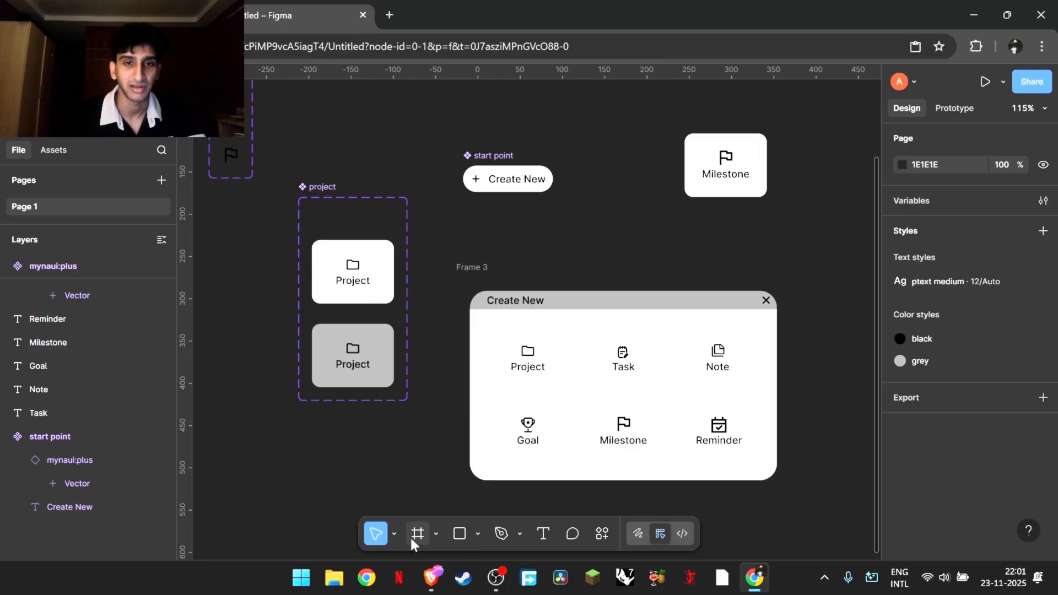
left_click_drag(444, 123, 565, 225)
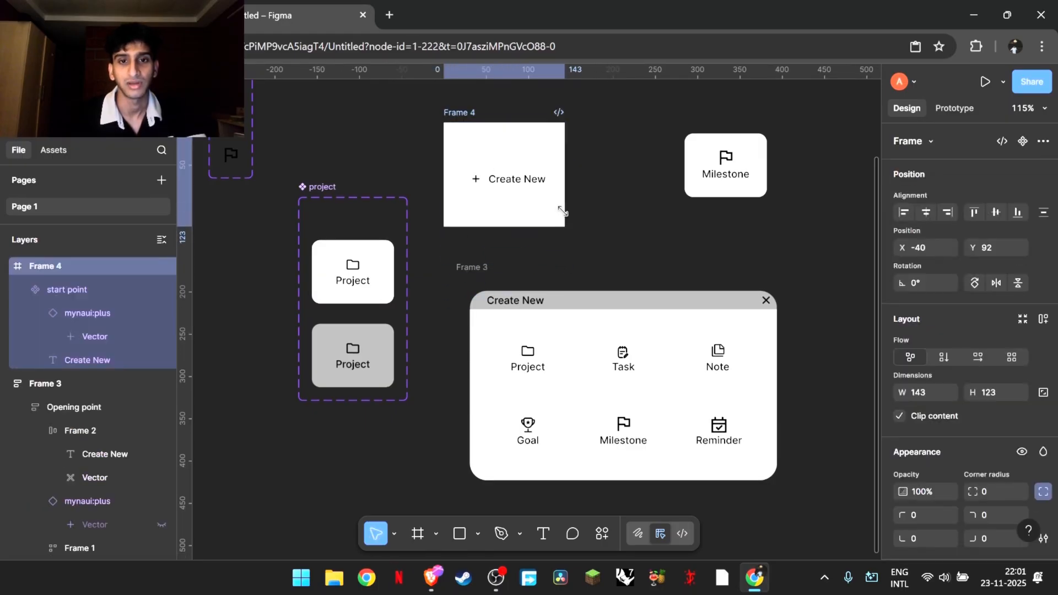
left_click(488, 137)
left_click(503, 139)
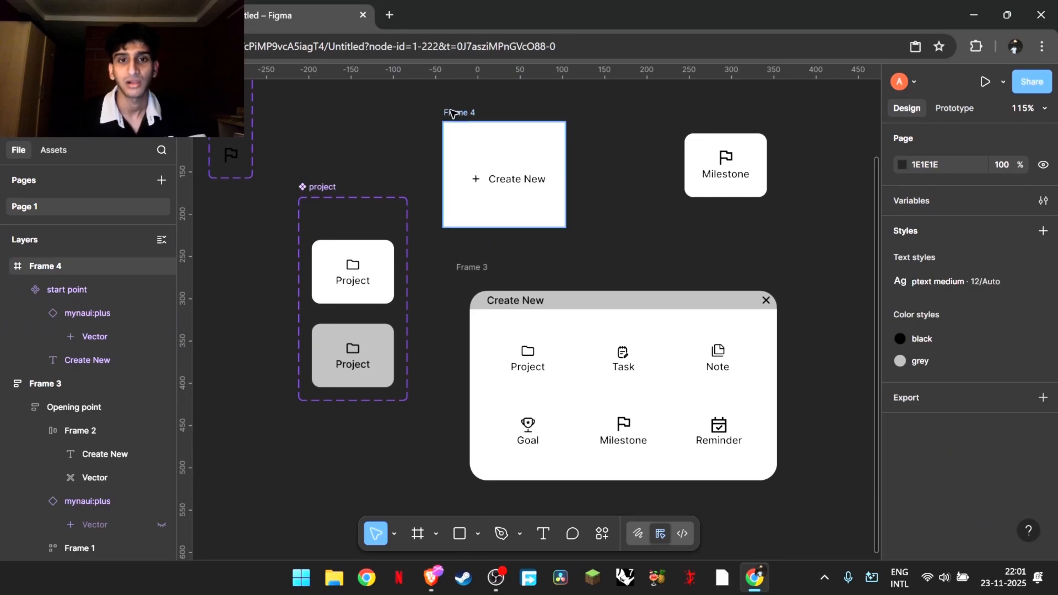
Step: Apply the black color style to Frame 4's fill
scroll(930, 345, "down", 5)
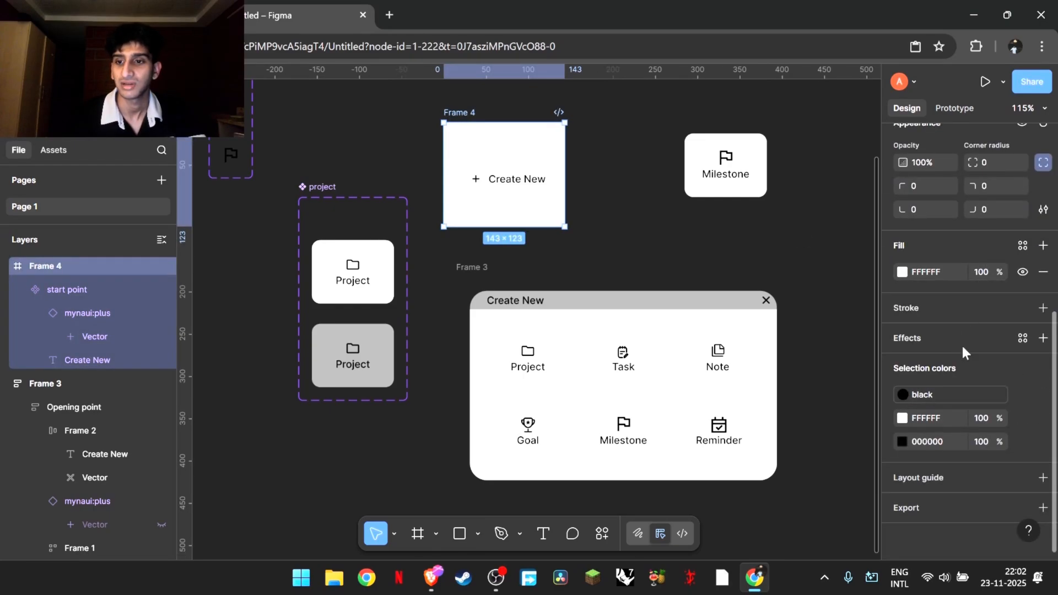
left_click(1024, 245)
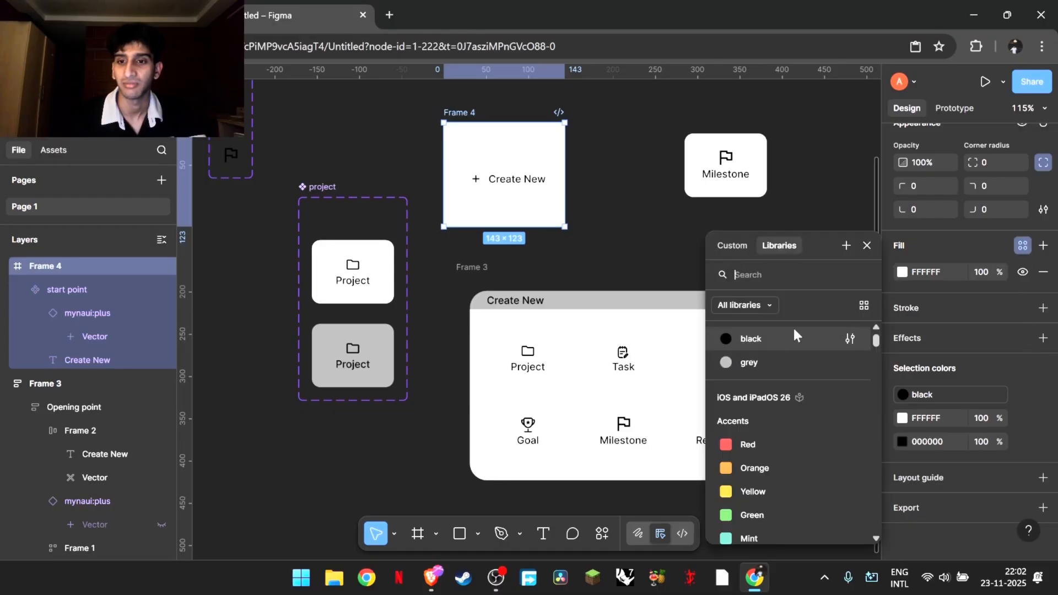
left_click(750, 339)
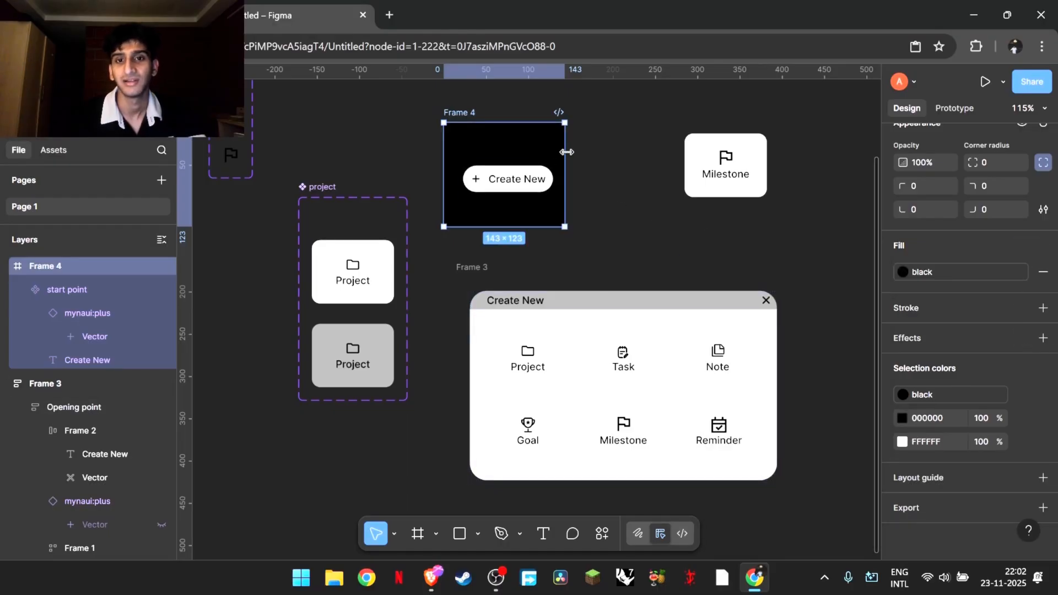
Step: Widen Frame 4 to about 152 and shift it up and to the right, away from the panel
left_click_drag(576, 153, 583, 154)
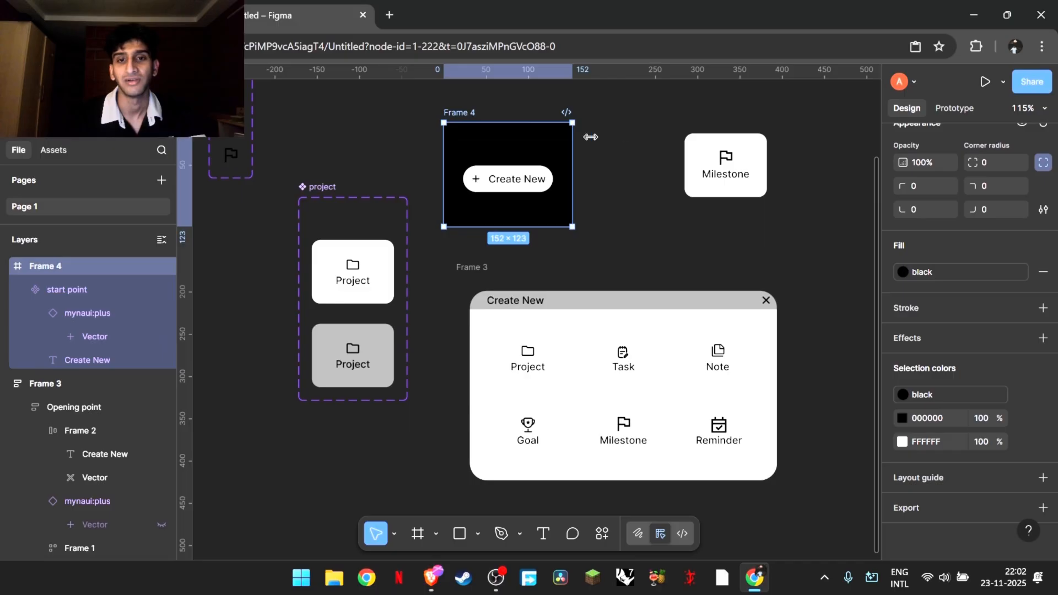
scroll(992, 430, "up", 3)
scroll(992, 433, "down", 3)
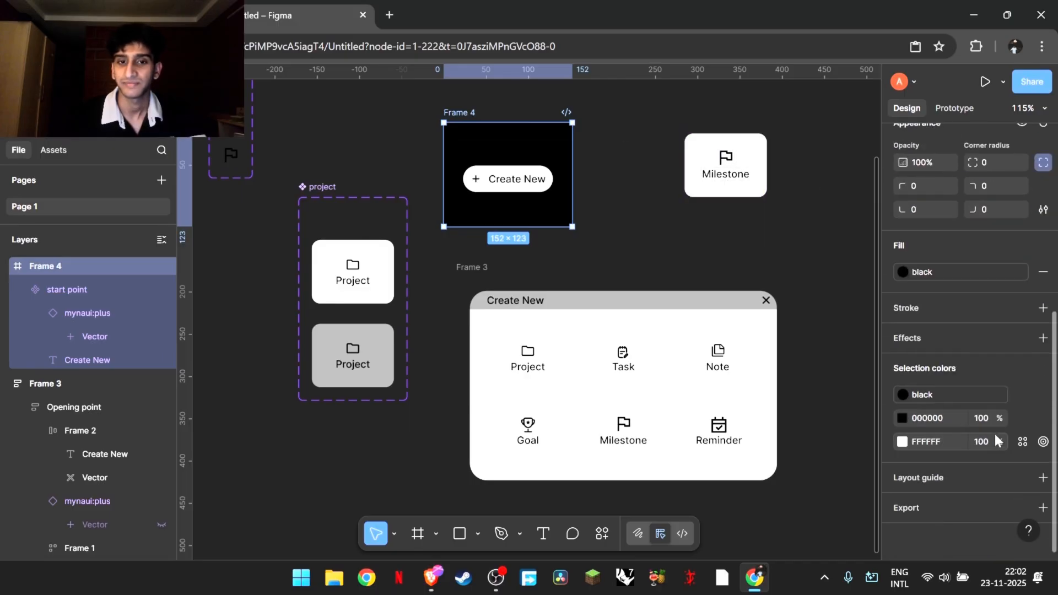
left_click_drag(492, 149, 538, 125)
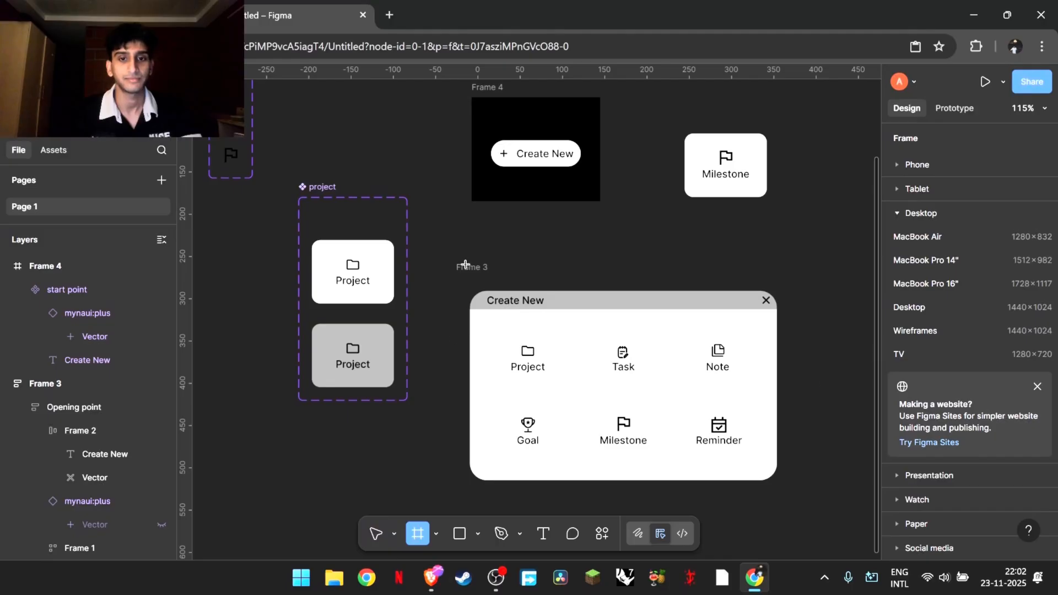
Step: Draw a frame about 395 × 288 around the Create New panel and apply the black color style to its fill
left_click_drag(457, 250, 790, 470)
scroll(1001, 382, "down", 5)
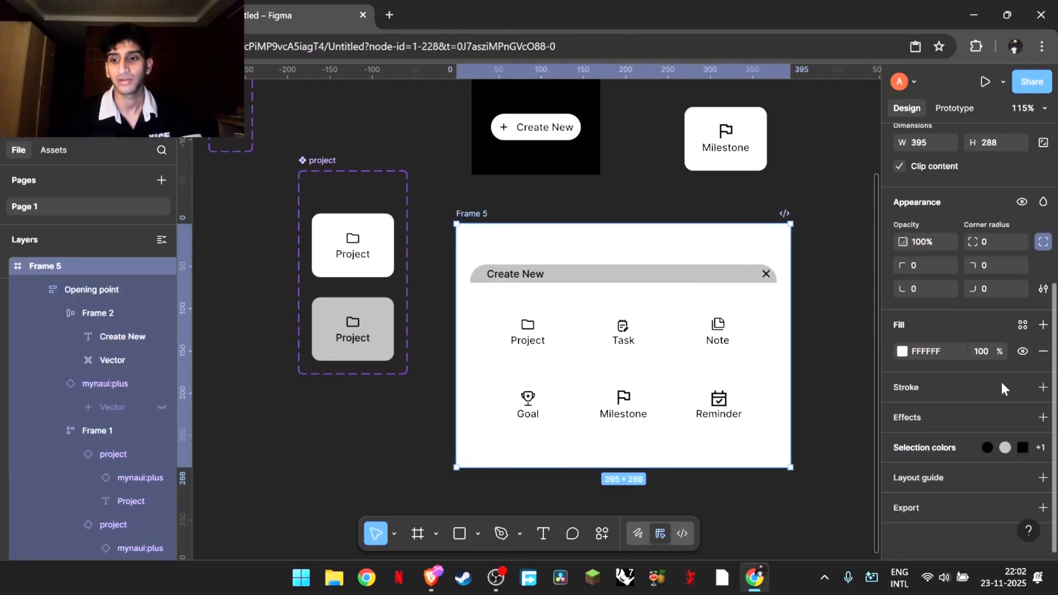
left_click(1023, 326)
left_click(756, 339)
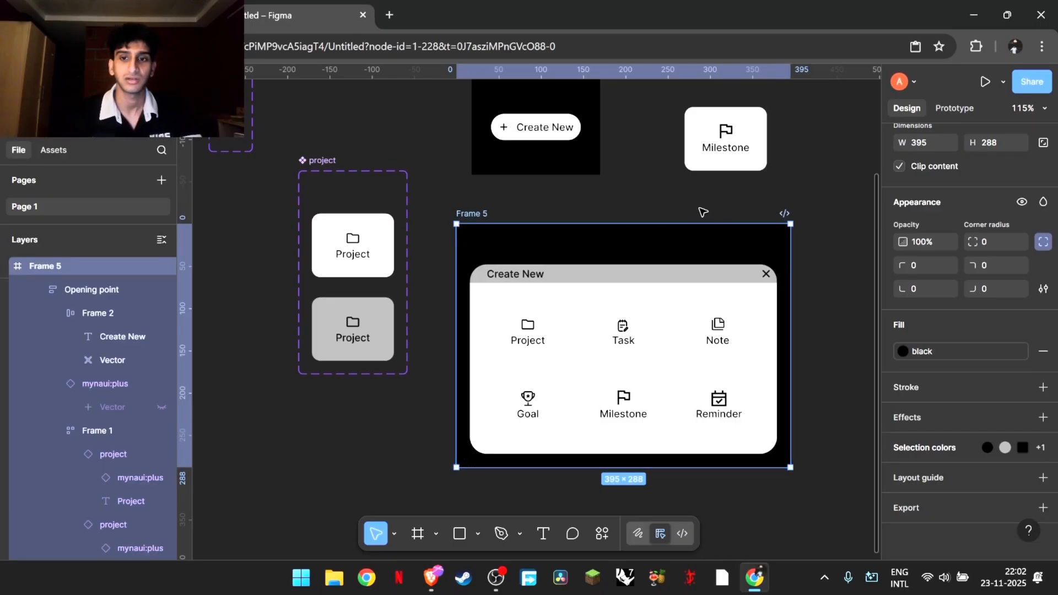
Step: Extend Frame 5's height to about 299, and move Frame 4 above it to about X -31, Y 57
mouse_move(678, 224)
left_mouse_down()
mouse_move(678, 237)
mouse_move(676, 194)
mouse_move(676, 213)
left_mouse_up()
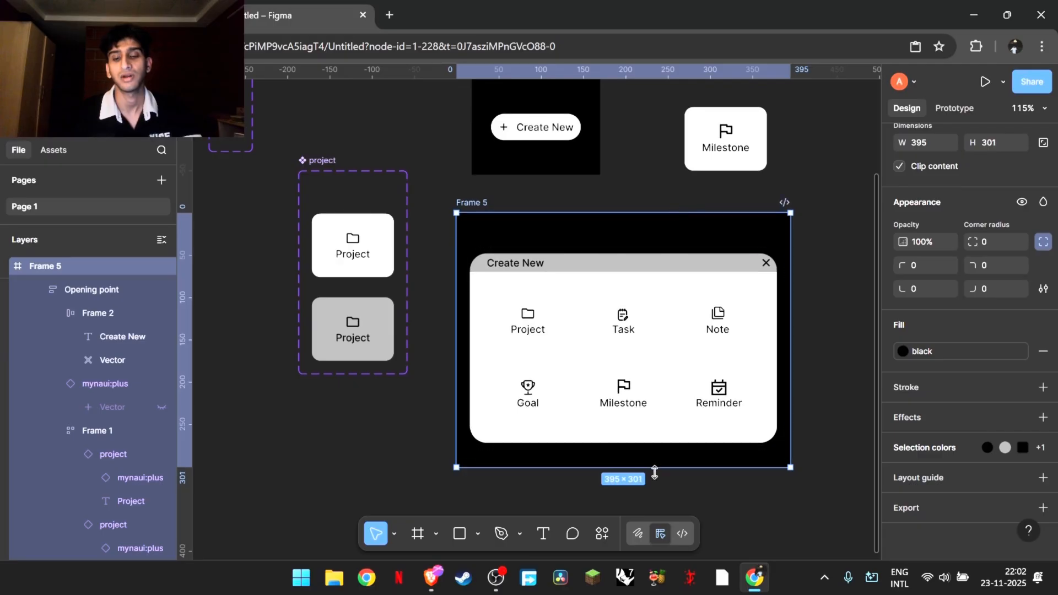
mouse_move(655, 468)
left_mouse_down()
mouse_move(656, 443)
mouse_move(659, 482)
mouse_move(656, 444)
mouse_move(656, 465)
left_mouse_up()
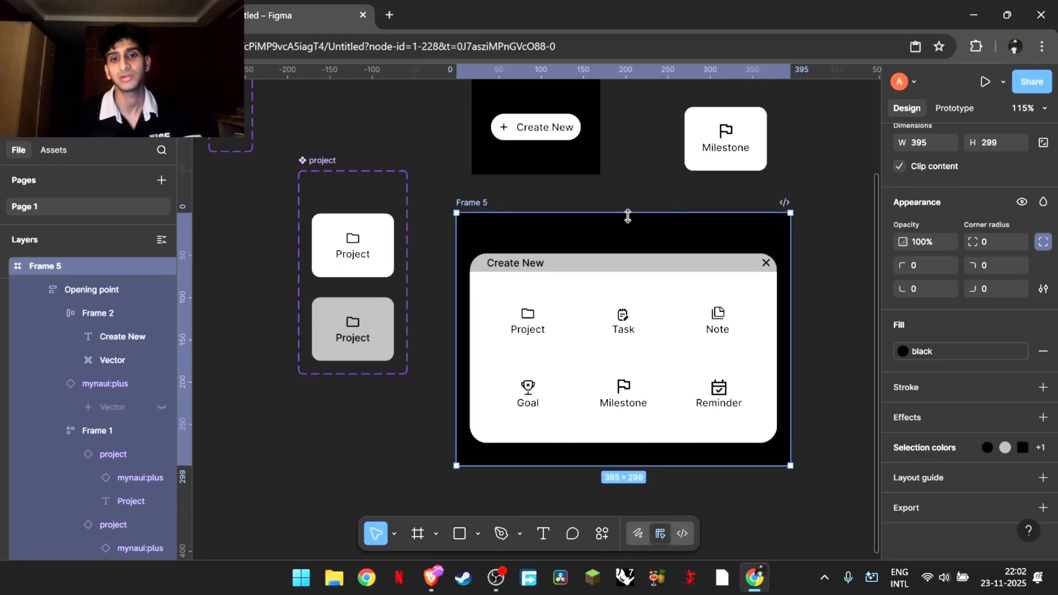
left_click(619, 174)
scroll(619, 174, "up", 2)
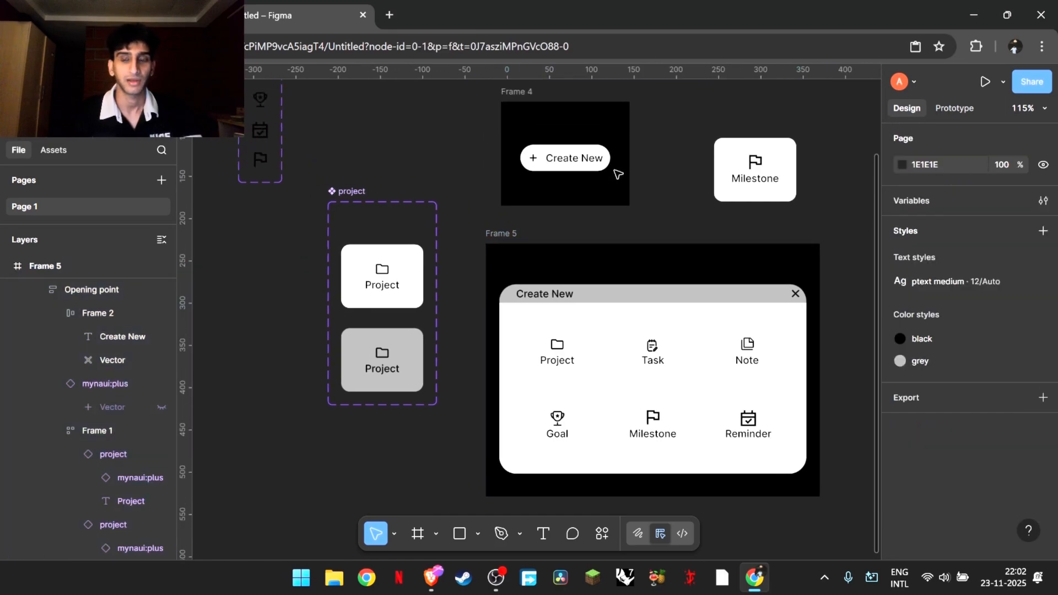
scroll(619, 174, "right", 1)
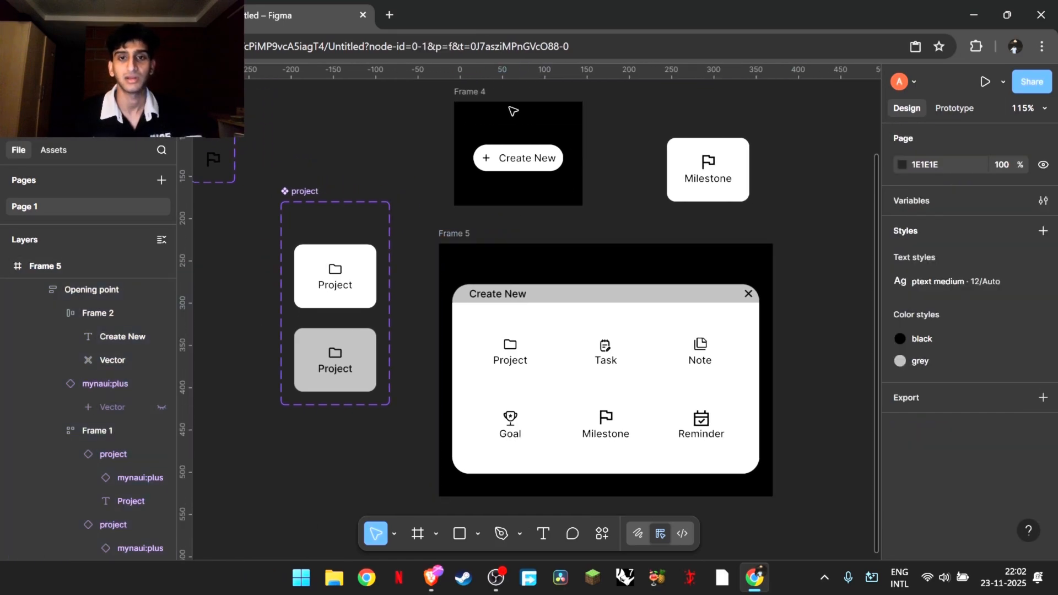
left_click_drag(468, 94, 449, 90)
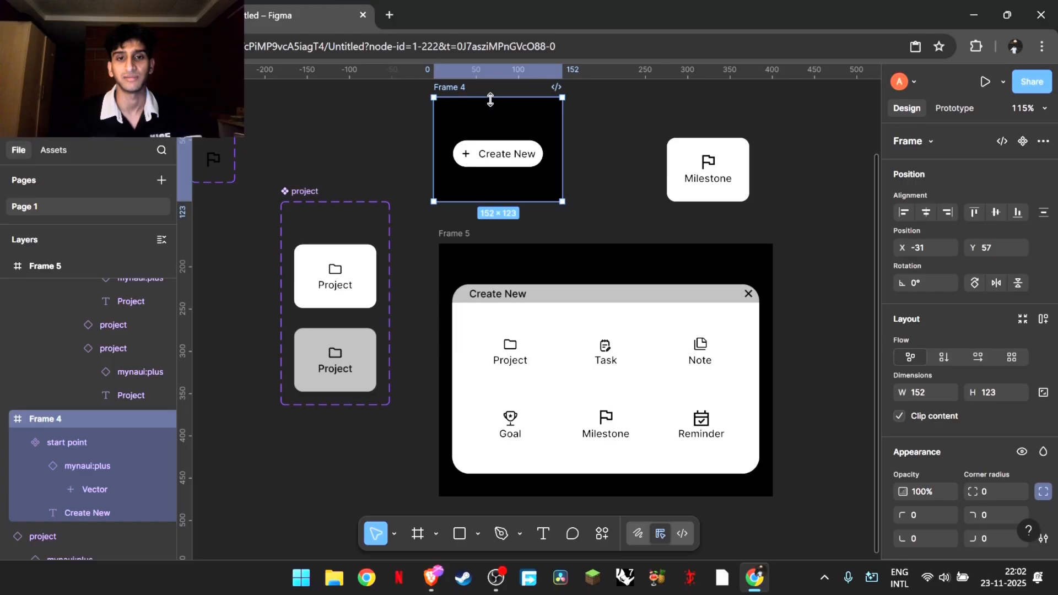
key("Escape")
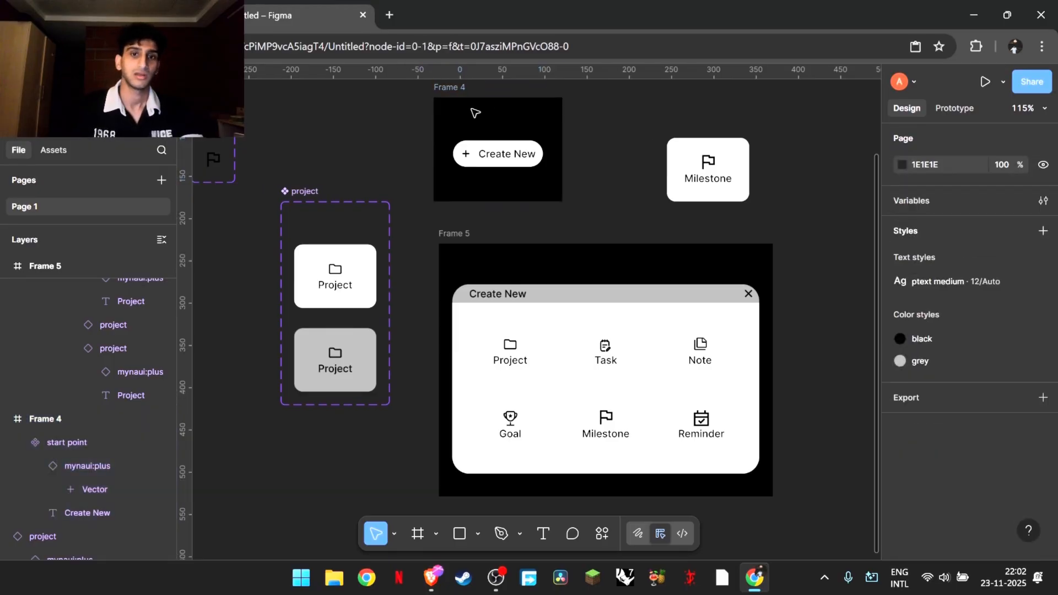
left_click(461, 93)
key("Delete")
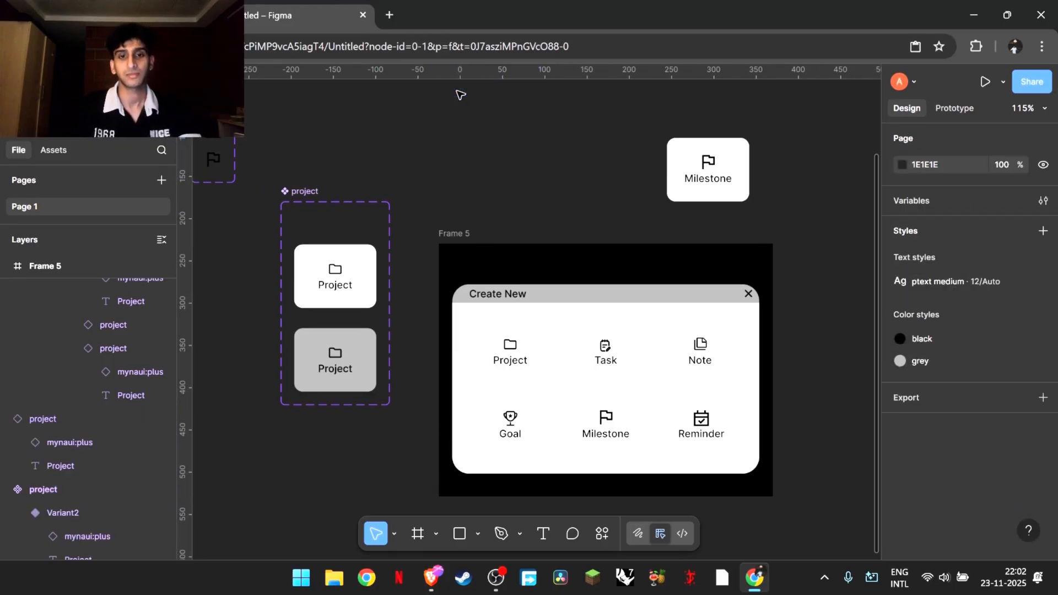
key("ctrl+z")
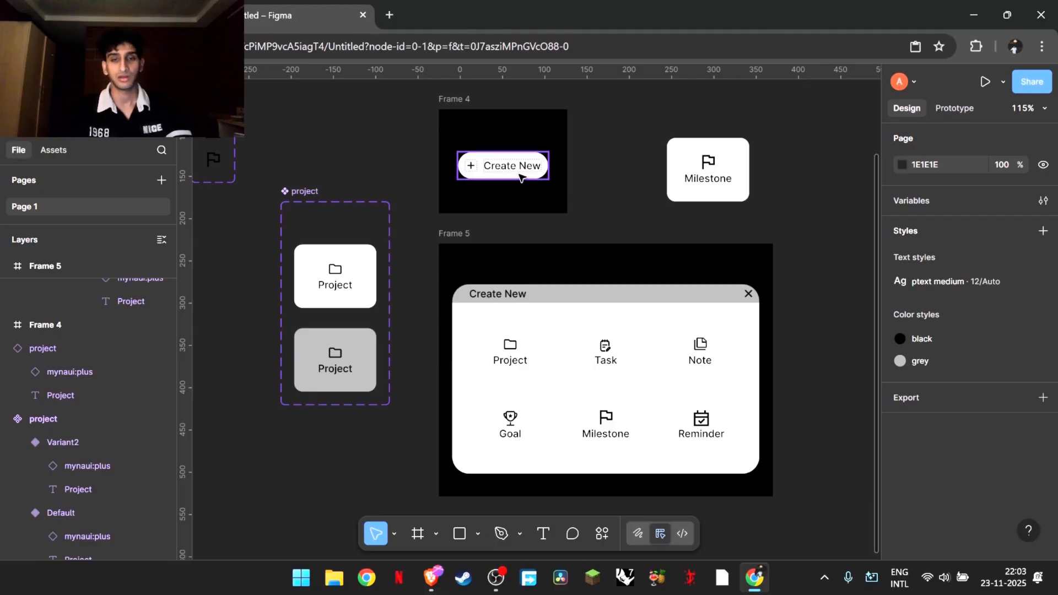
Step: Connect the project component's Default variant to Variant2 with a While hovering trigger and the Change to action
left_click(519, 172)
left_click(954, 108)
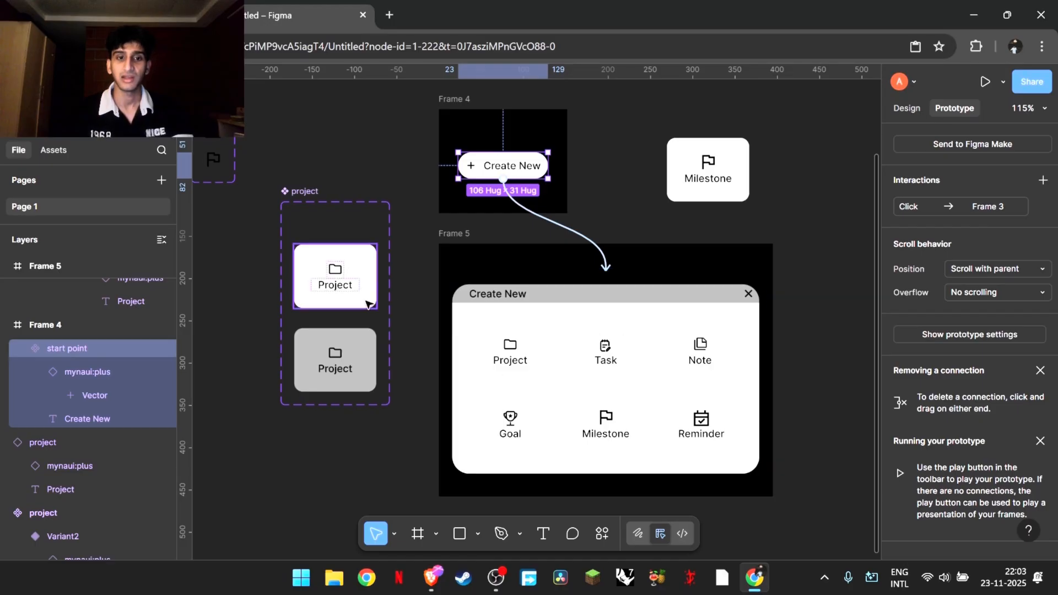
left_click(346, 304)
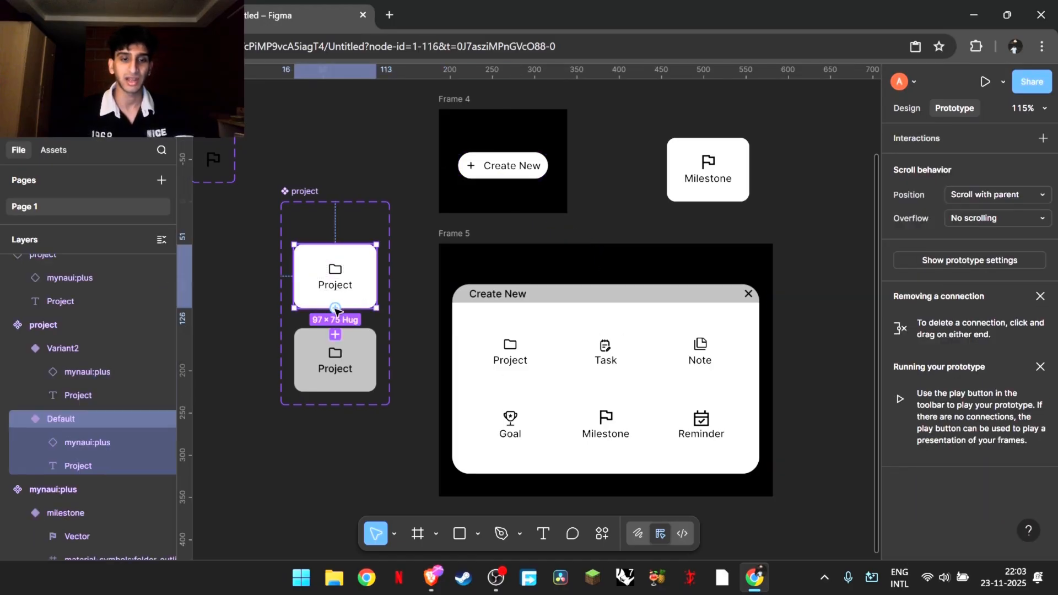
left_click_drag(336, 321, 337, 331)
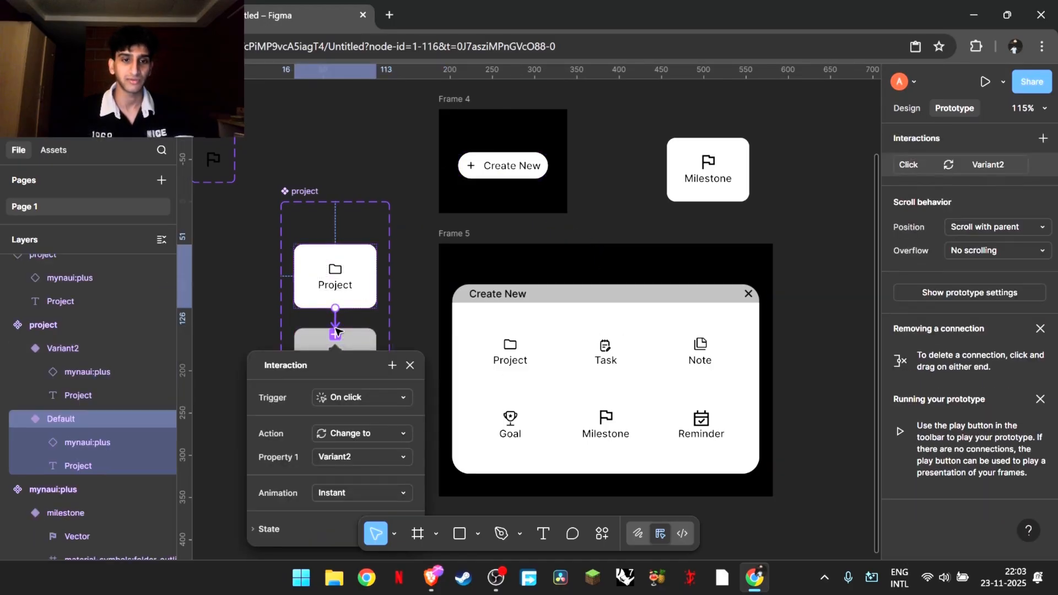
left_click(353, 399)
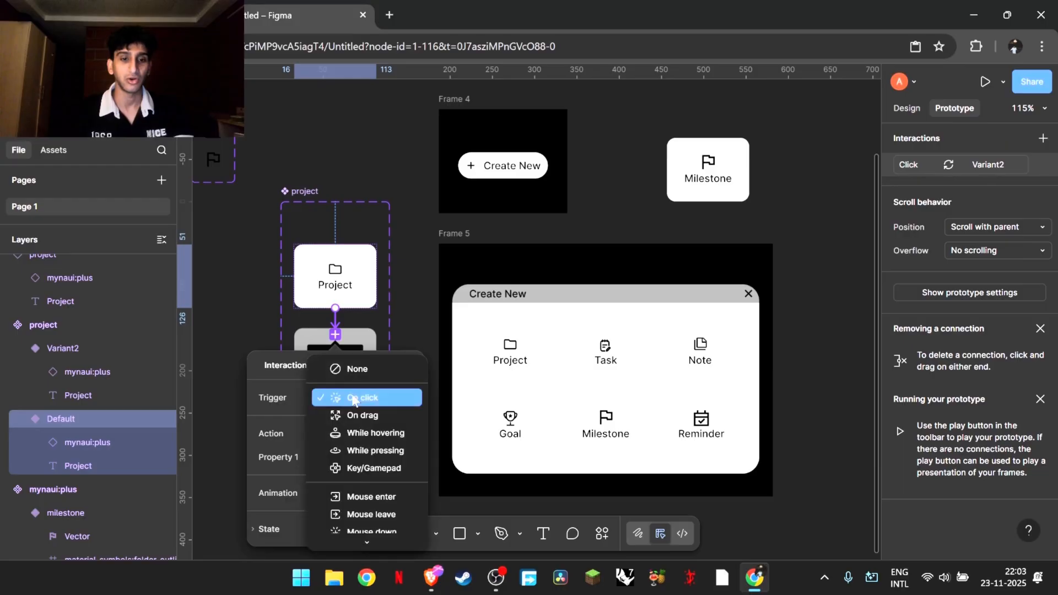
left_click(367, 435)
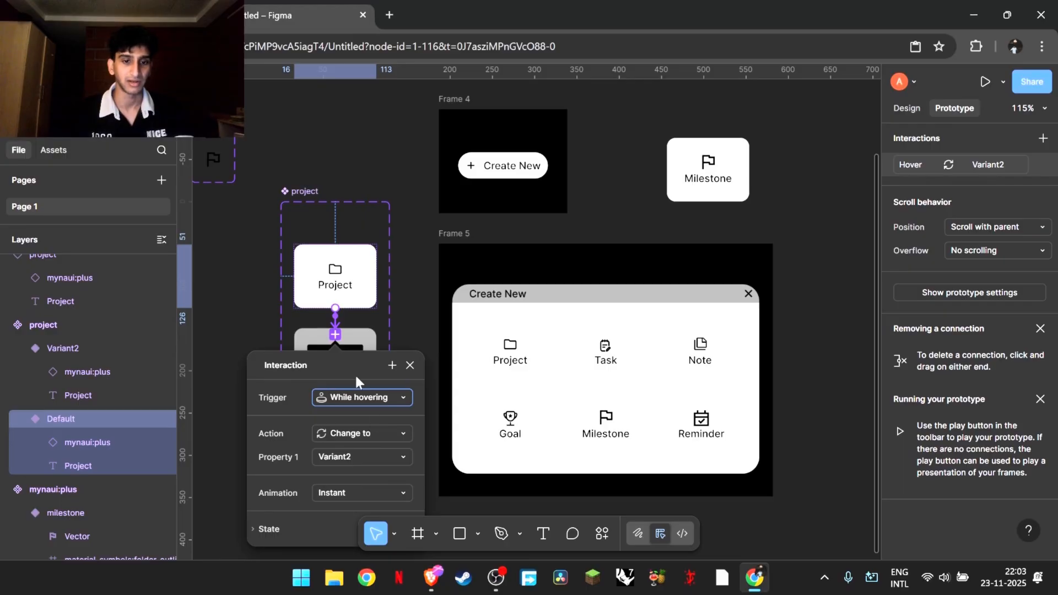
Step: Preview the prototype starting from Frame 4, open the Create New panel in it, and close the preview
left_click(229, 317)
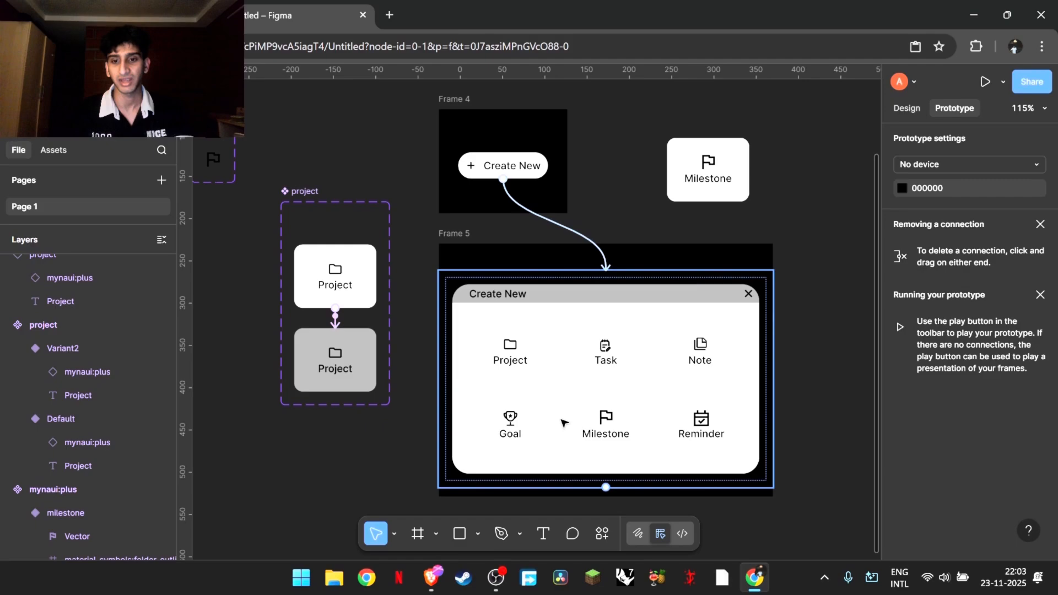
left_click(449, 99)
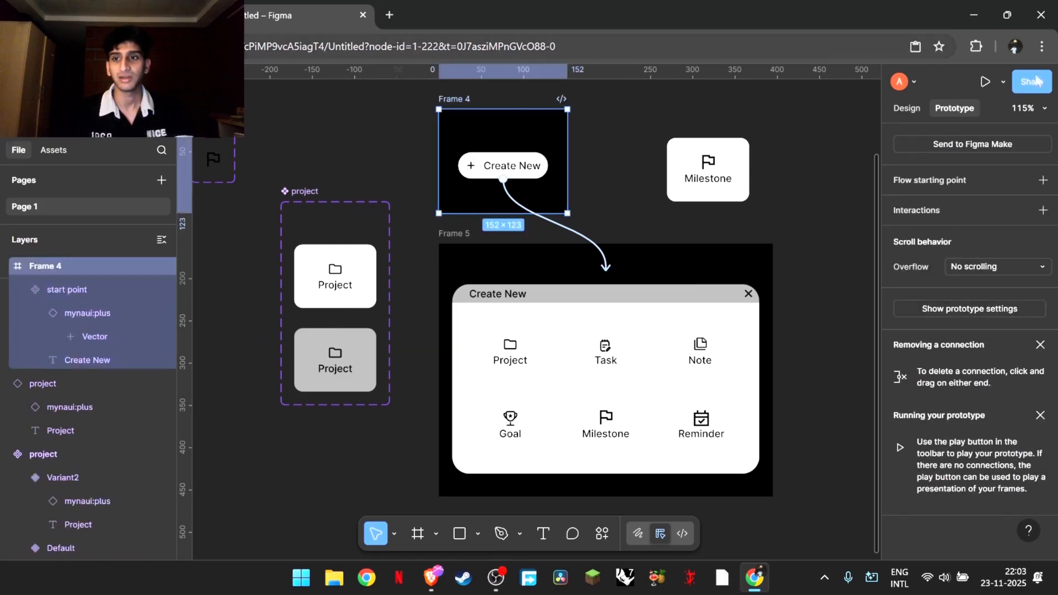
left_click(986, 82)
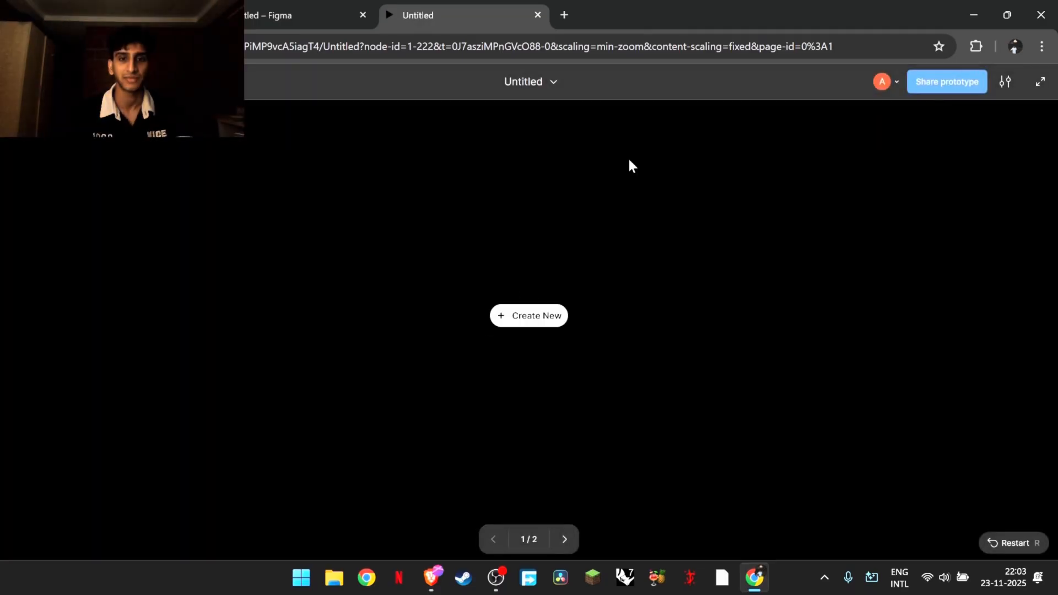
left_click(532, 316)
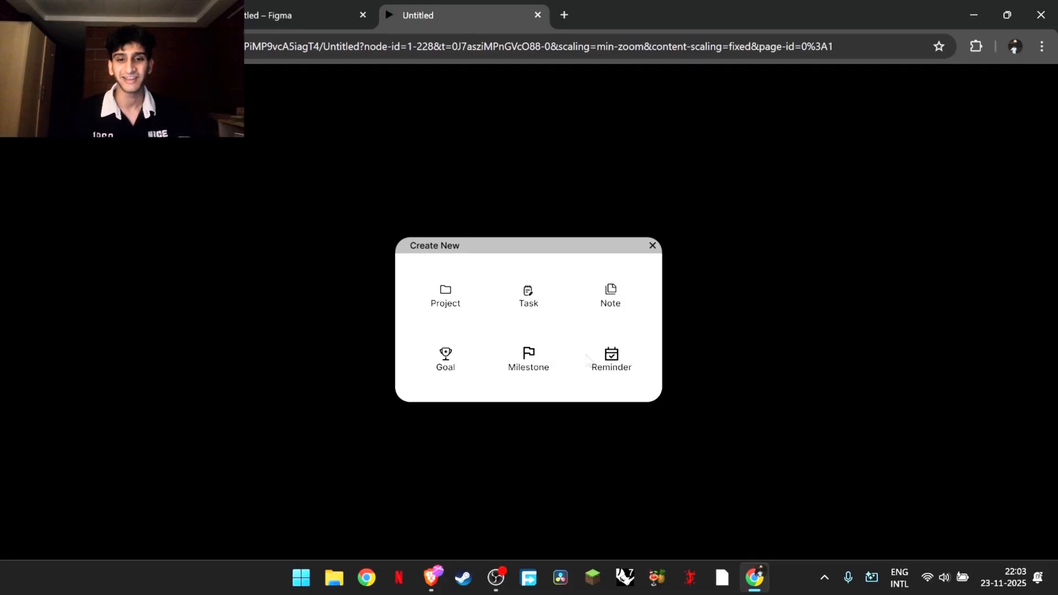
left_click(539, 15)
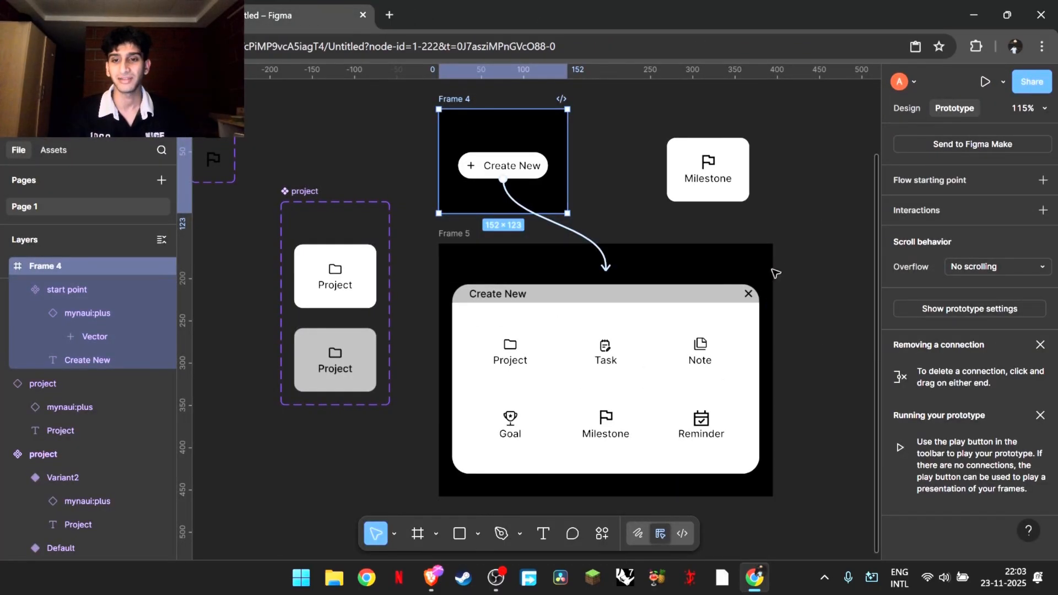
Step: Connect the panel header's close icon to Frame 4 with an On click trigger, Navigate to action and Slide out animation
left_click(747, 296)
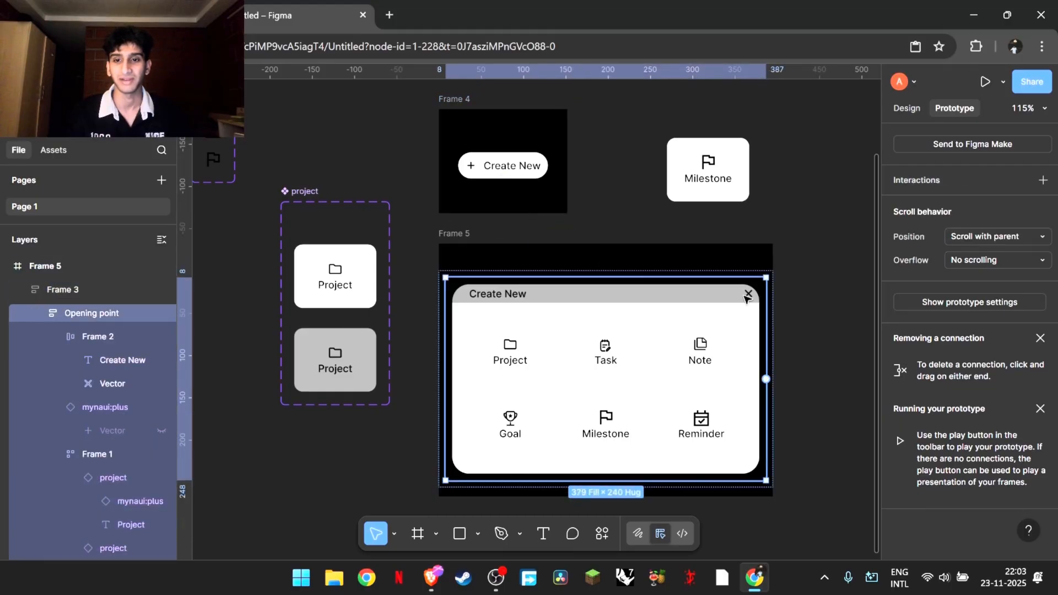
left_click(748, 296)
left_click(748, 297)
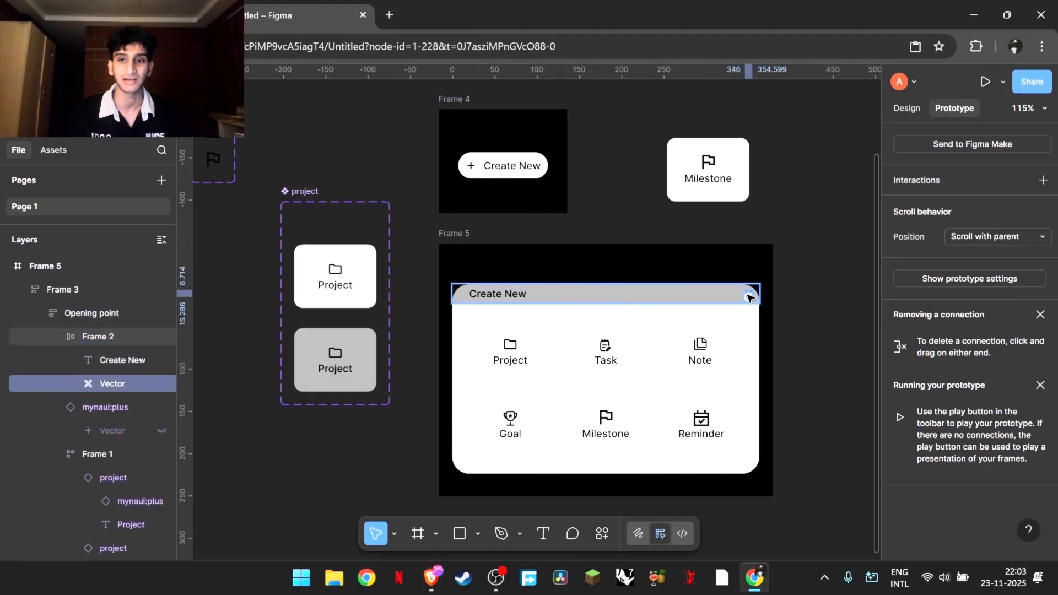
scroll(748, 297, "up", 3)
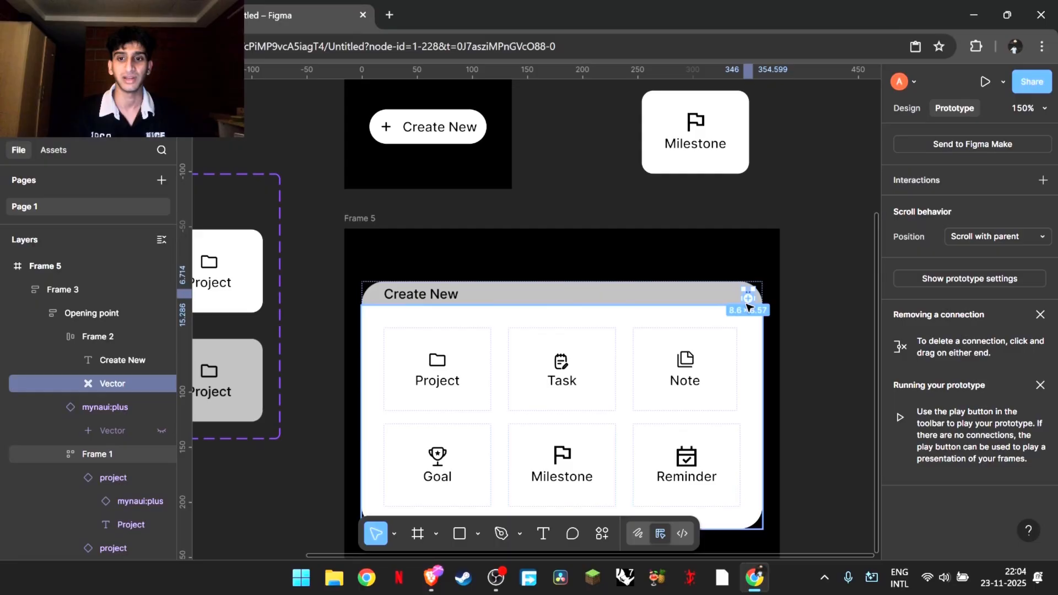
left_click_drag(756, 294, 449, 154)
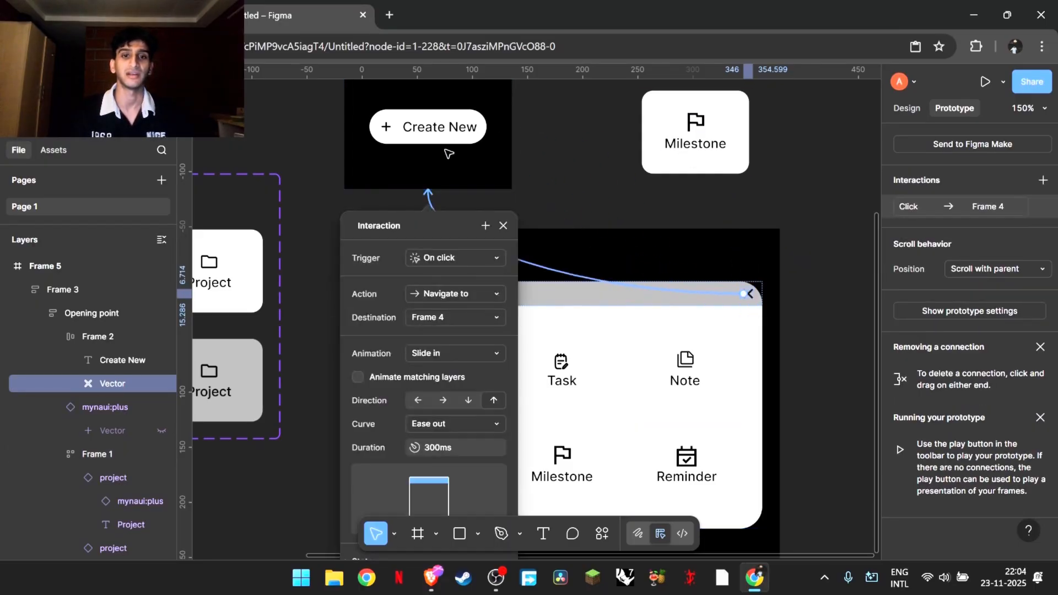
left_click(461, 358)
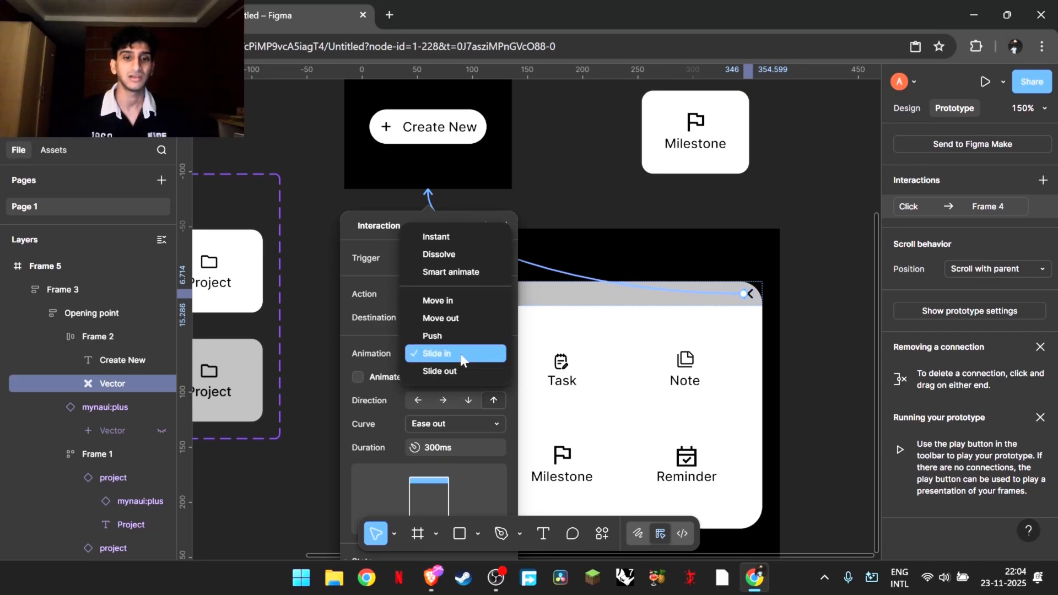
left_click(452, 371)
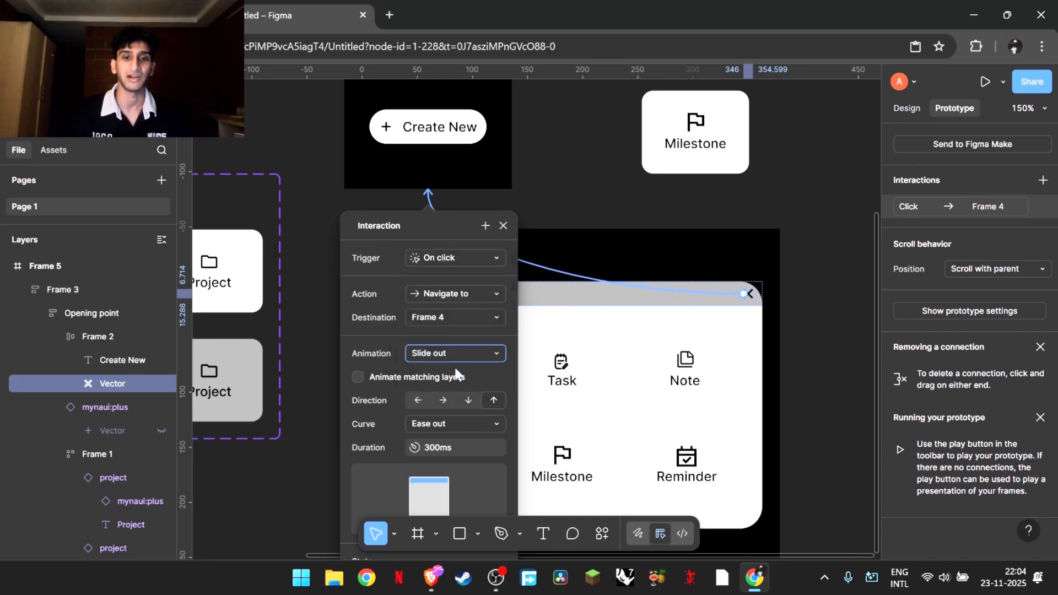
key("Escape")
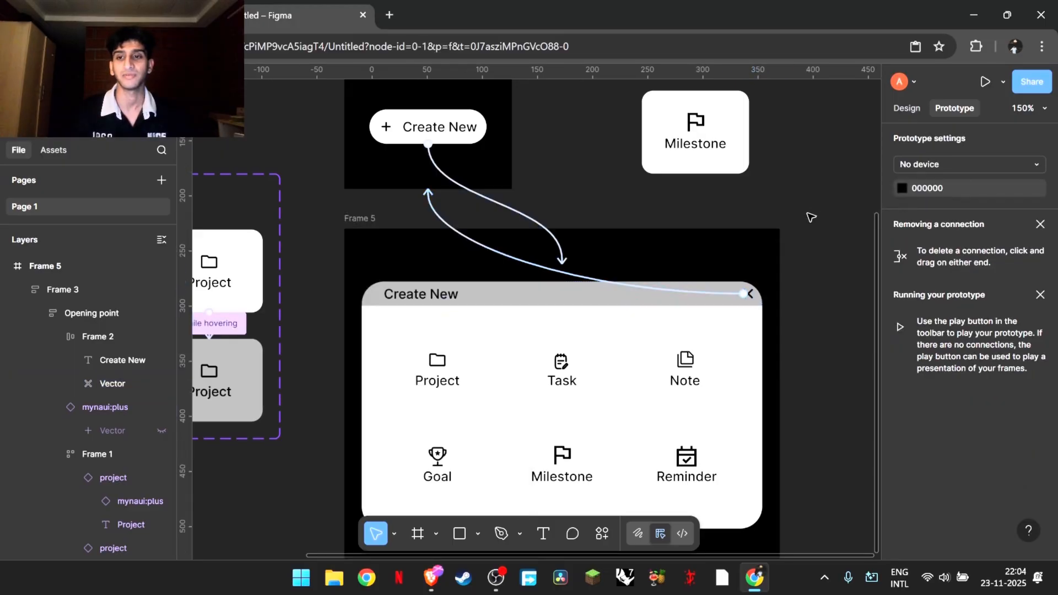
Step: Preview the prototype from Frame 4, testing the Create New button, the option buttons' hover states and the panel's close icon
scroll(632, 178, "down", 3)
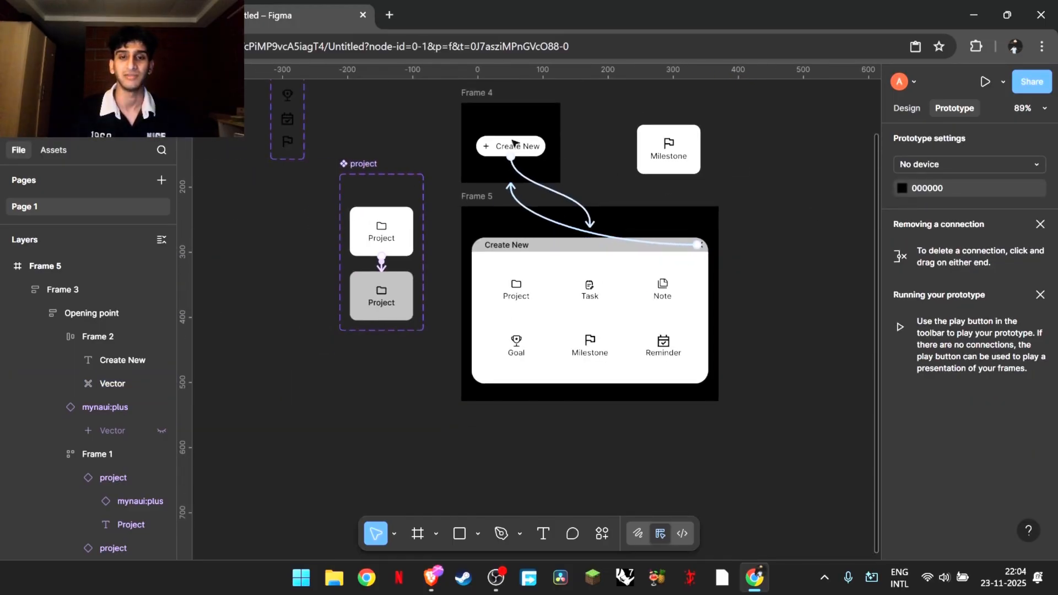
left_click(476, 92)
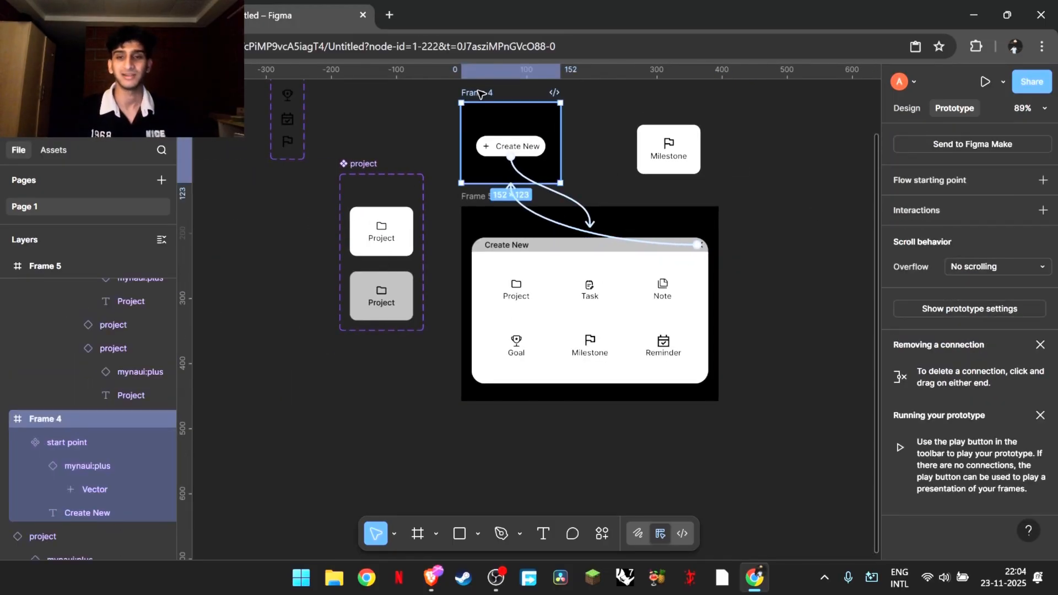
left_click(498, 580)
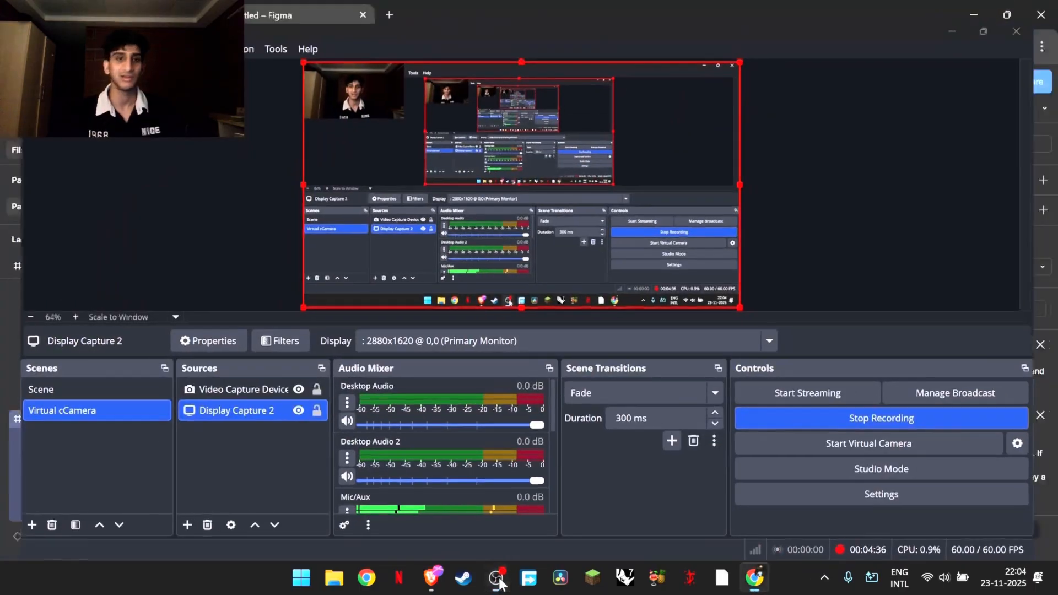
left_click(497, 580)
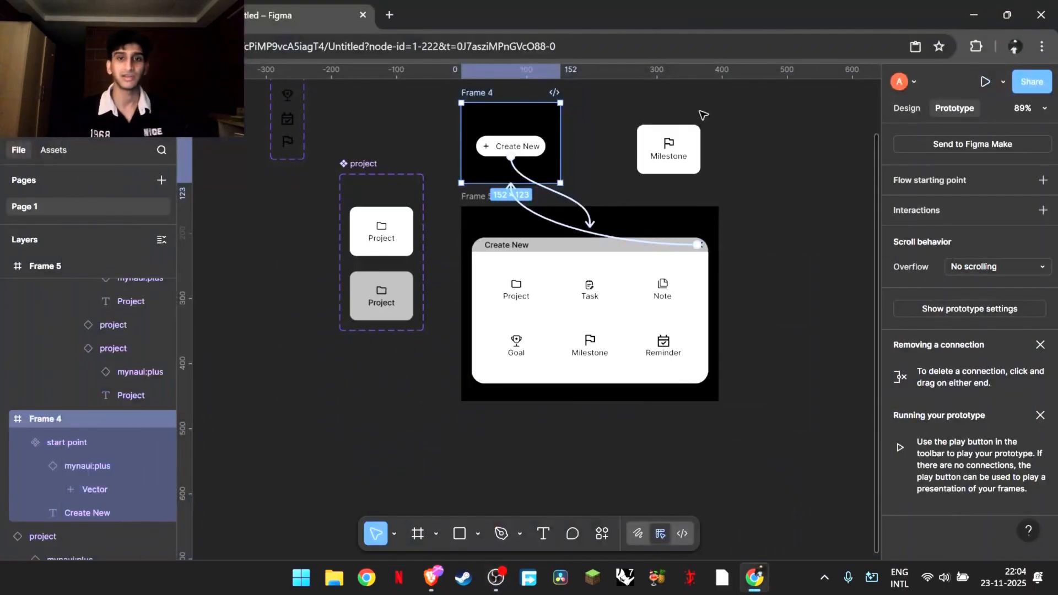
left_click(988, 81)
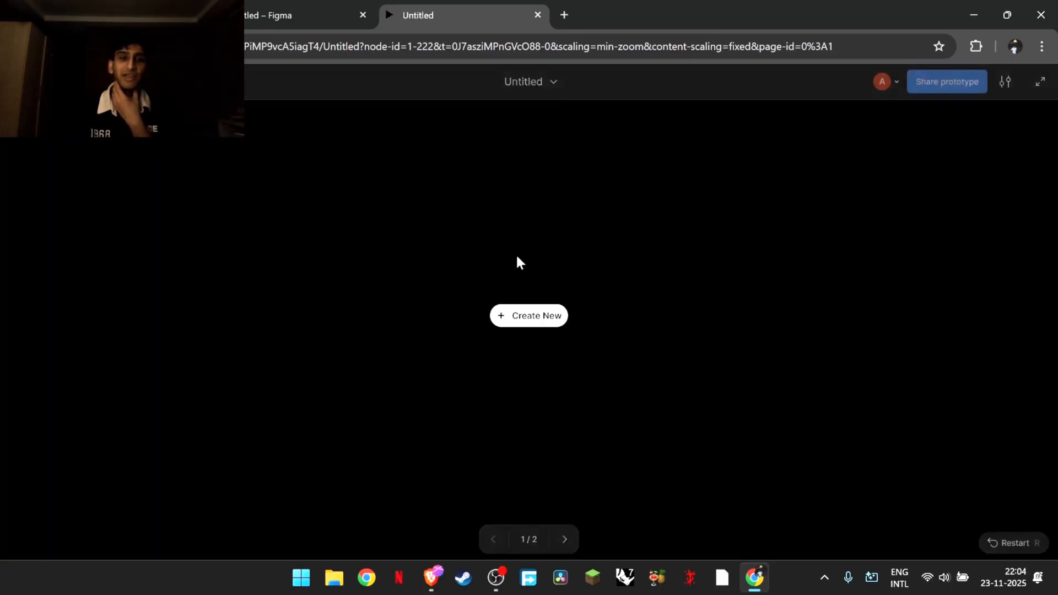
left_click(537, 326)
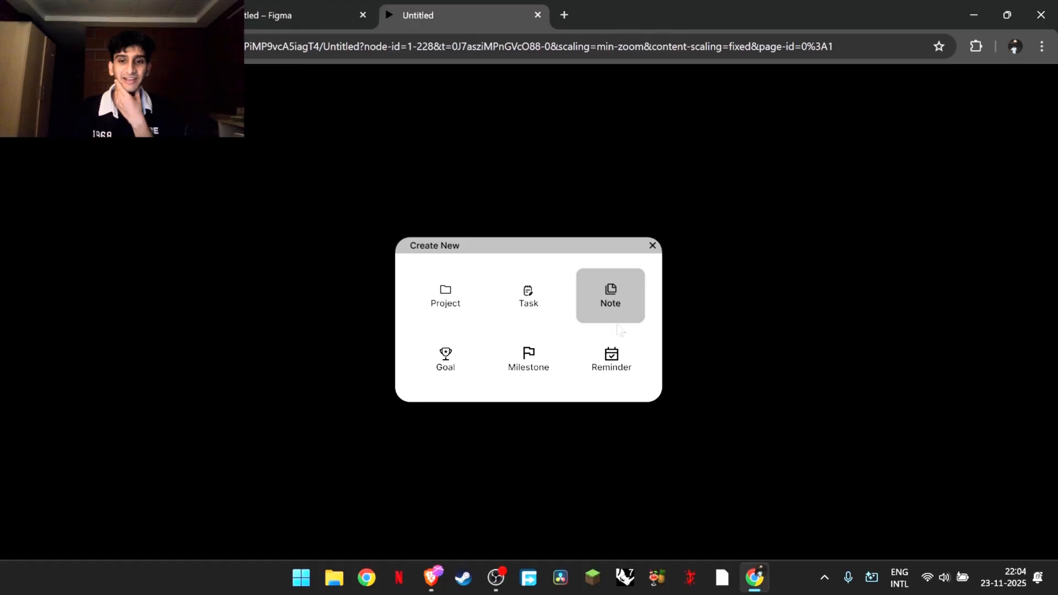
left_click(652, 246)
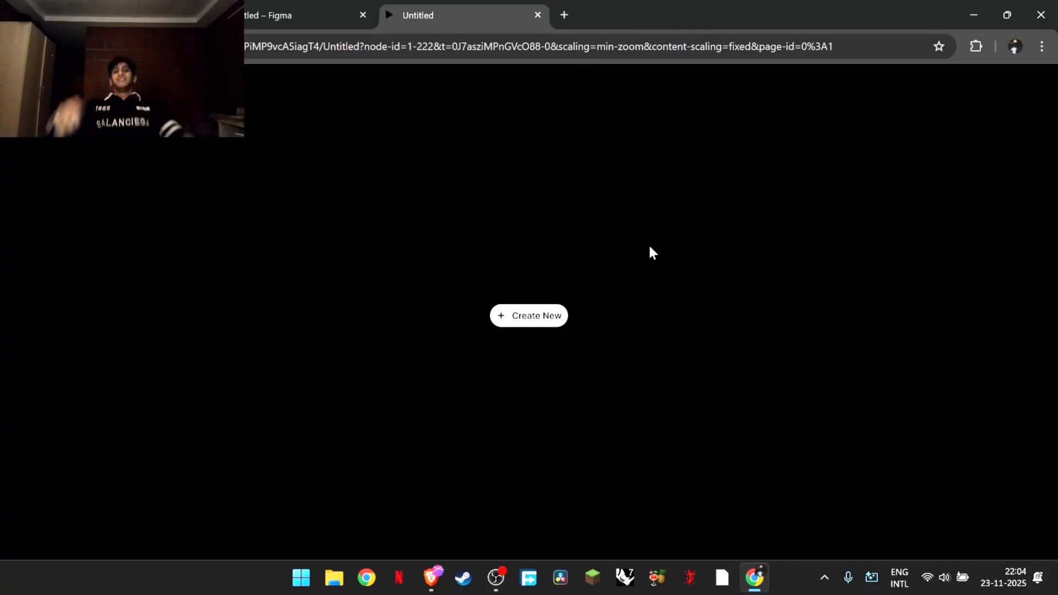
left_click(520, 329)
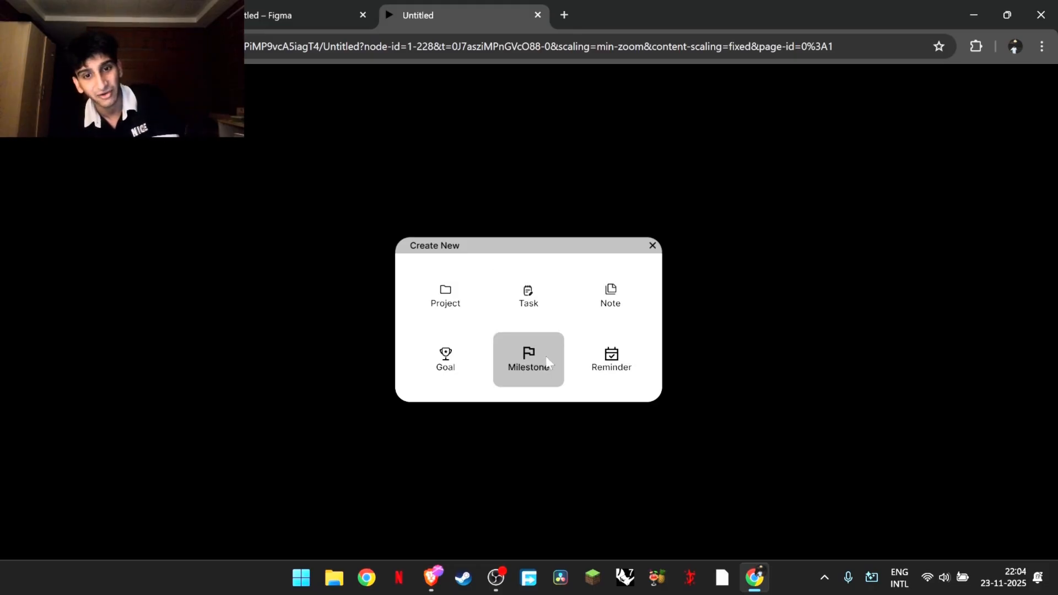
left_click(652, 246)
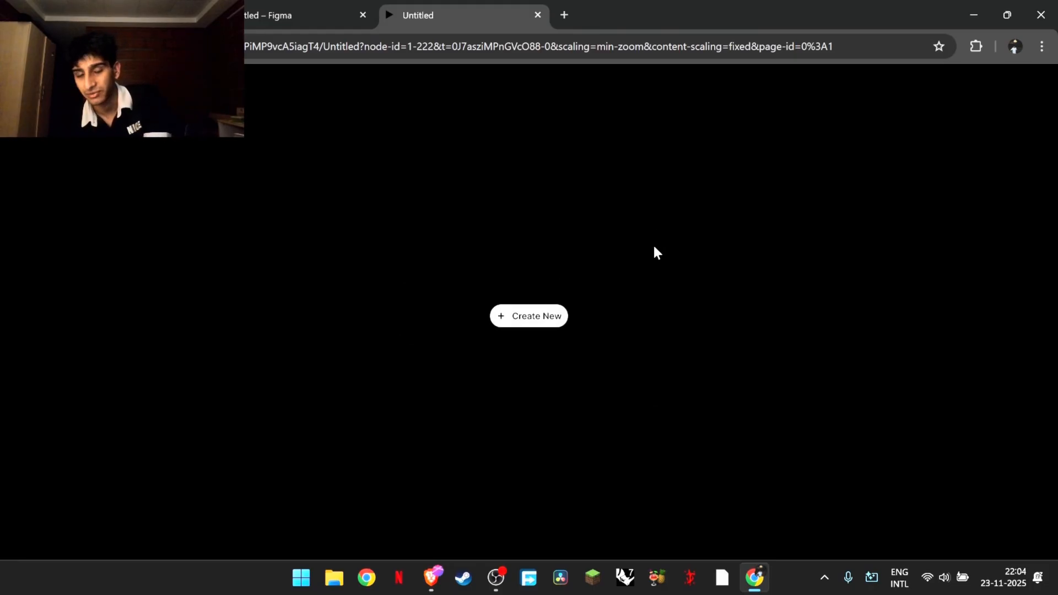
left_click(519, 319)
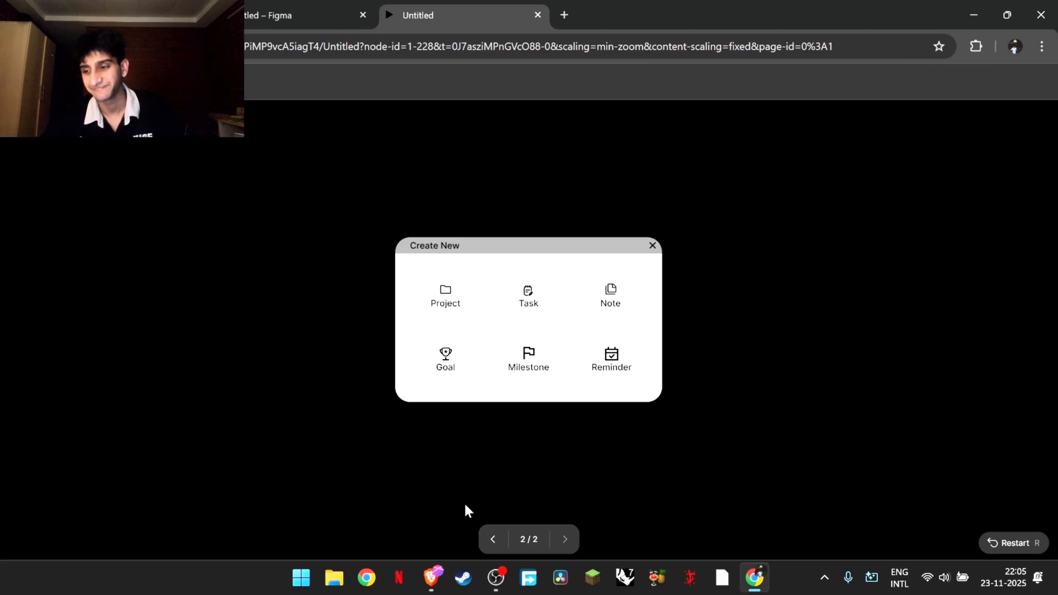
left_click(494, 577)
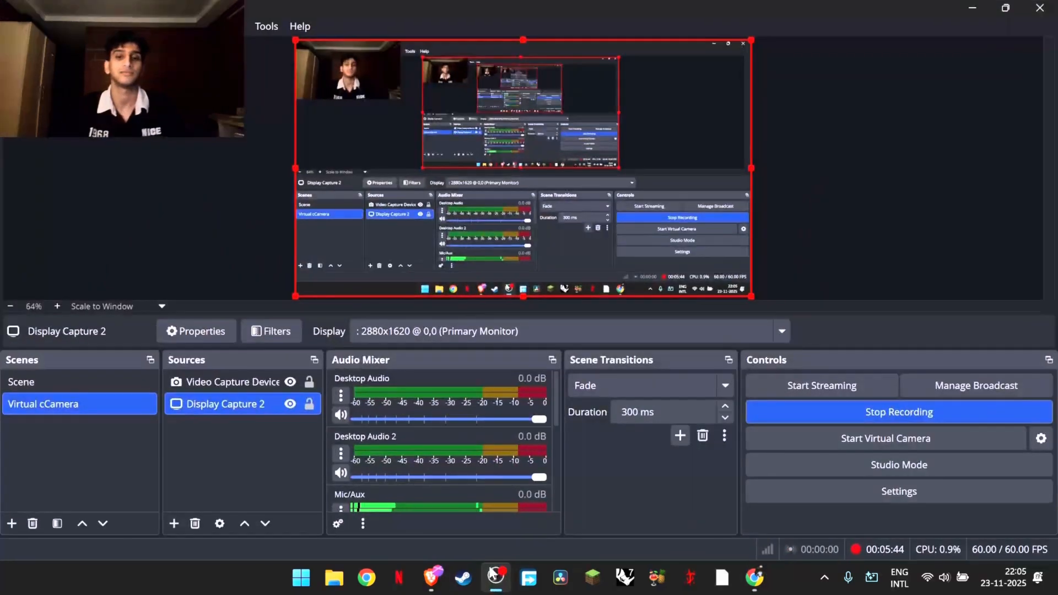